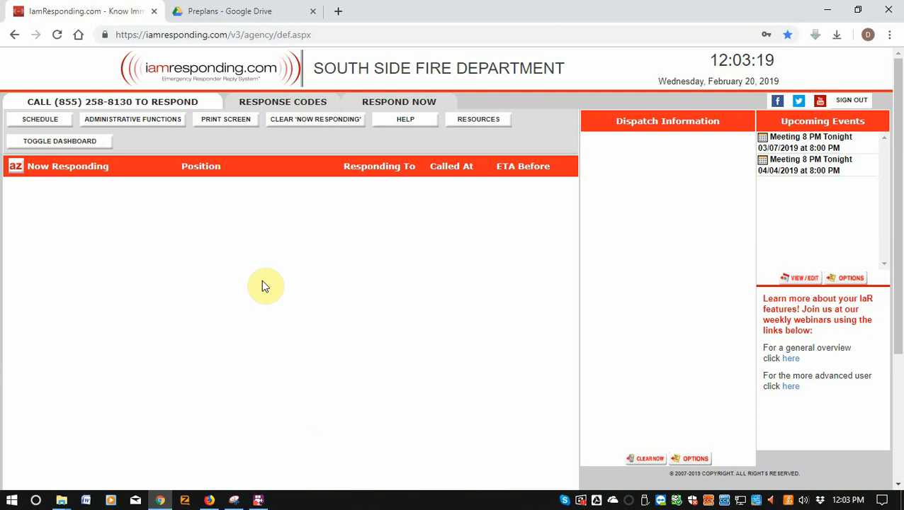
left_click(234, 500)
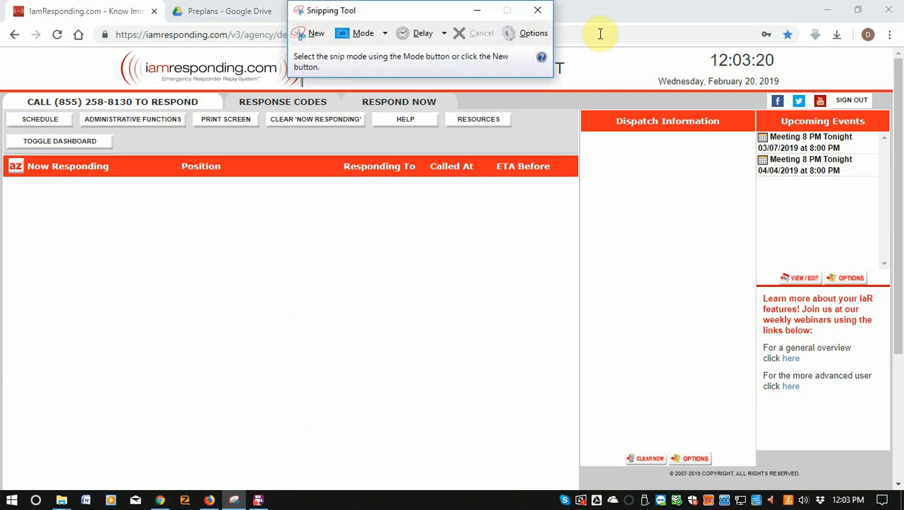
left_click(540, 11)
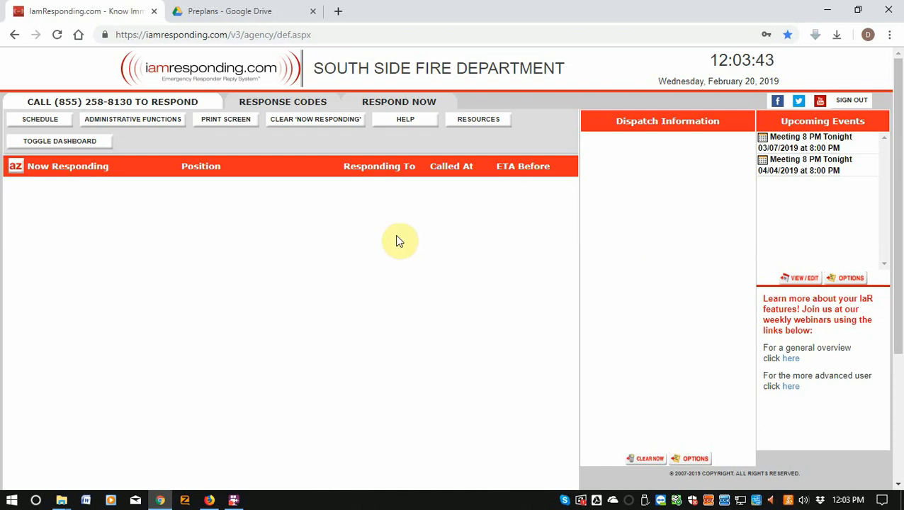
left_click(253, 16)
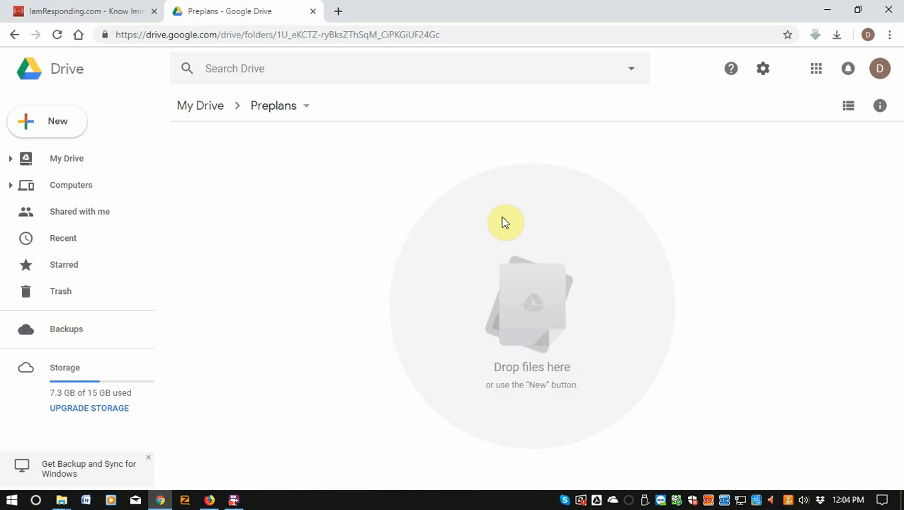
left_click(90, 8)
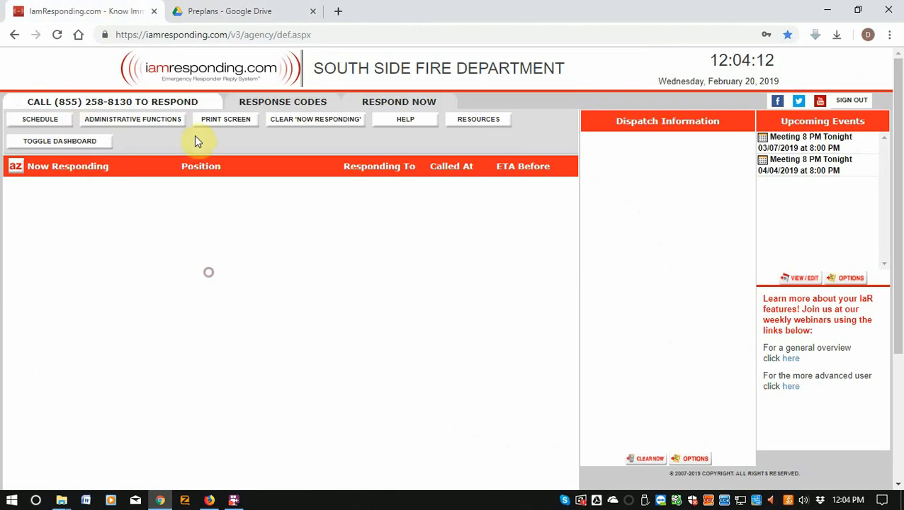
left_click(271, 12)
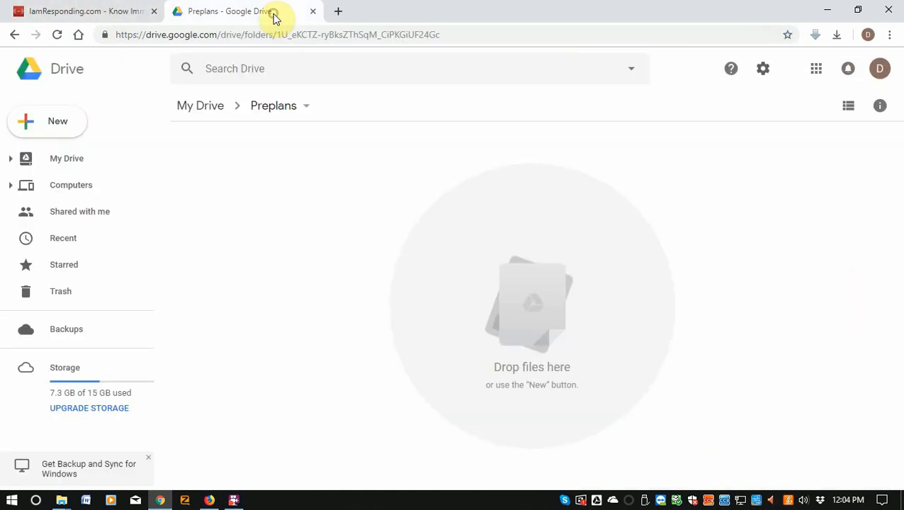
left_click(78, 12)
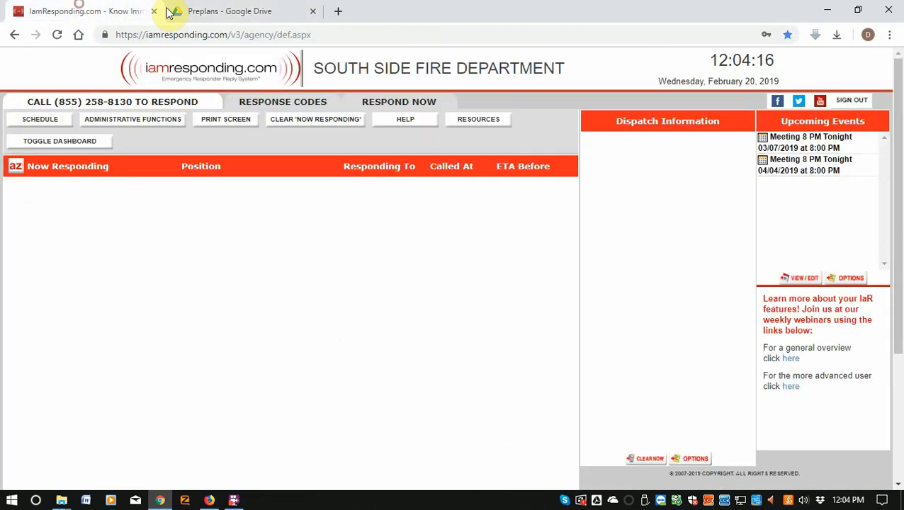
- Open the shared Google Docs link to the Preplan Cover Template in a new browser tab
left_click(340, 13)
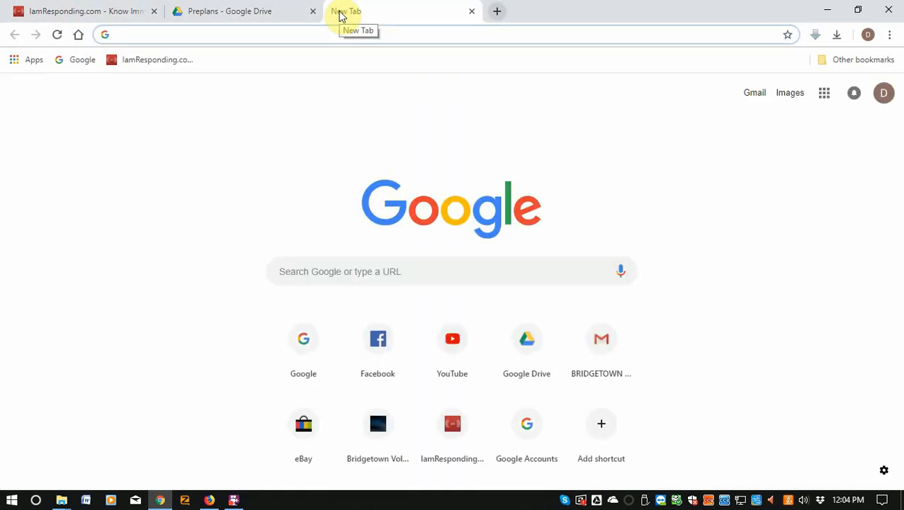
left_click(216, 11)
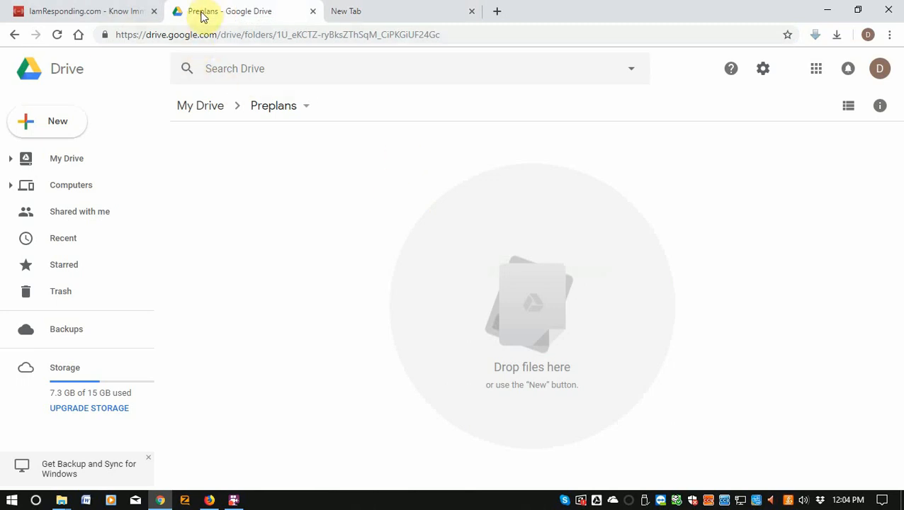
left_click(344, 9)
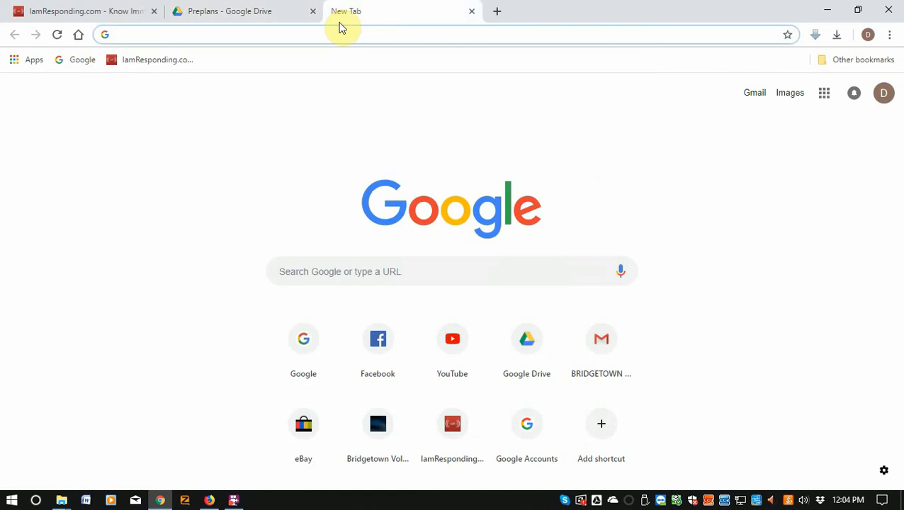
left_click(337, 33)
type("https://docs.google.com/document/d/1cRO_ylVCRg9exRGmEmn1o7ilubXmKjNThLI6RofMWI/edit?usp=sharing")
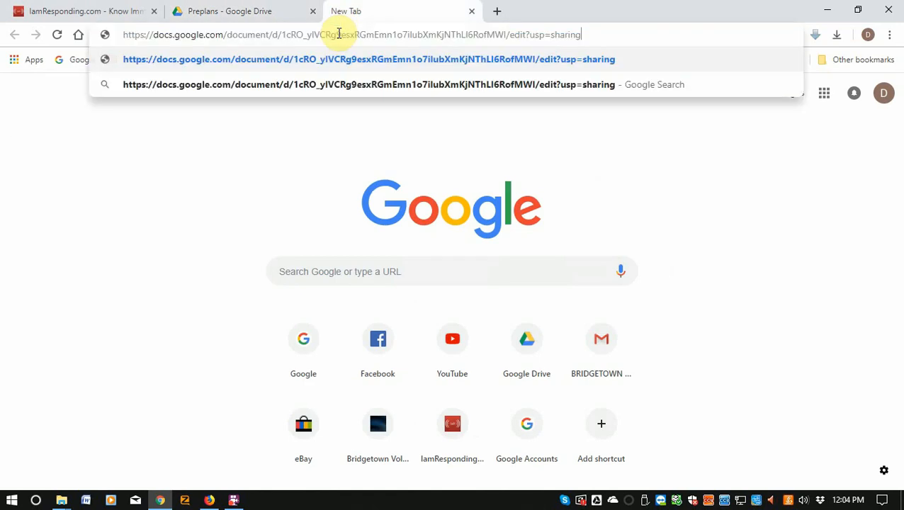
key("Return")
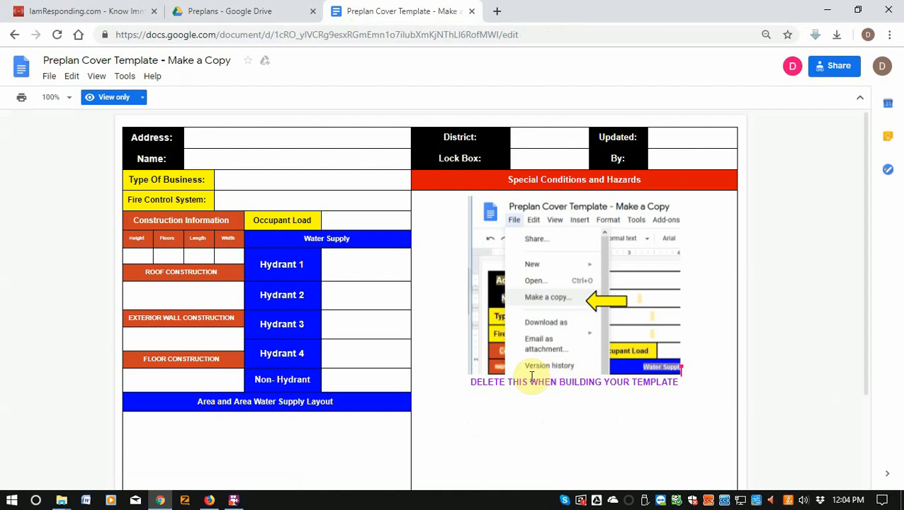
left_click(388, 272)
left_click(388, 272)
left_click(354, 309)
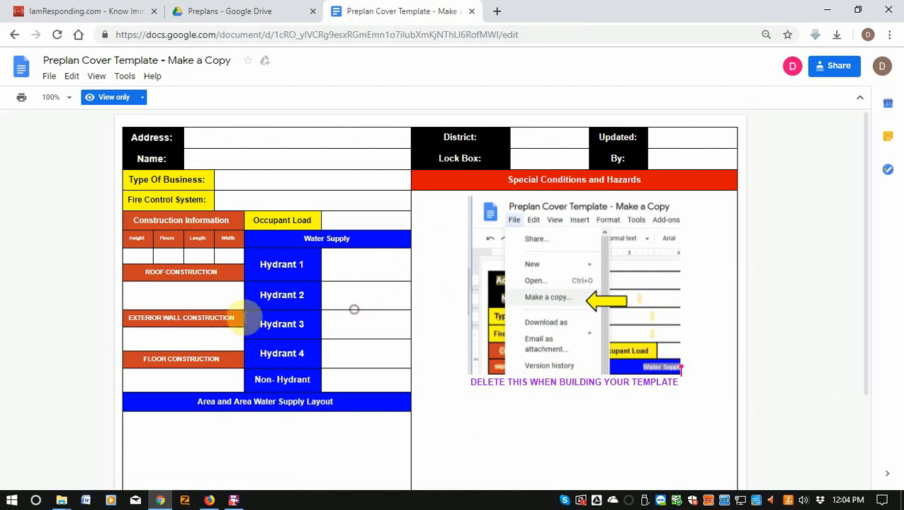
left_click_drag(243, 318, 339, 250)
left_click(283, 293)
left_click(456, 336)
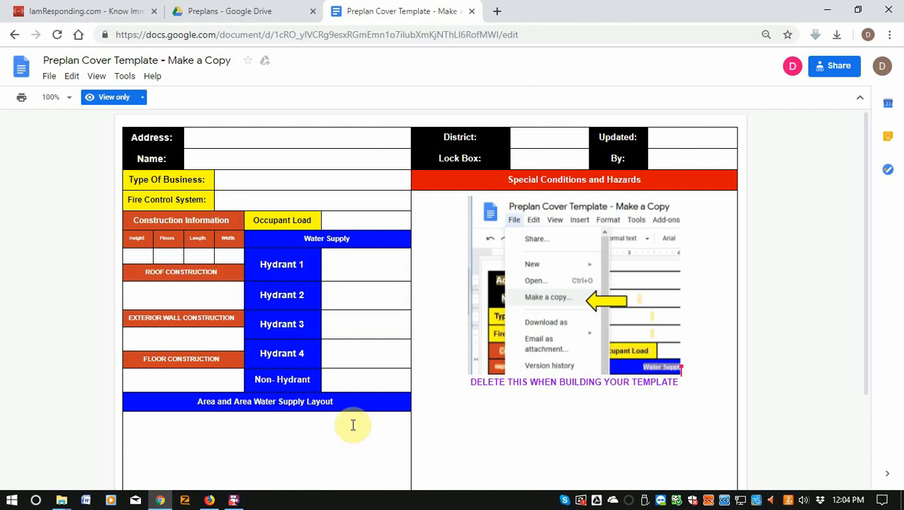
- Close the Firefox window together with all of its open tabs
right_click(210, 500)
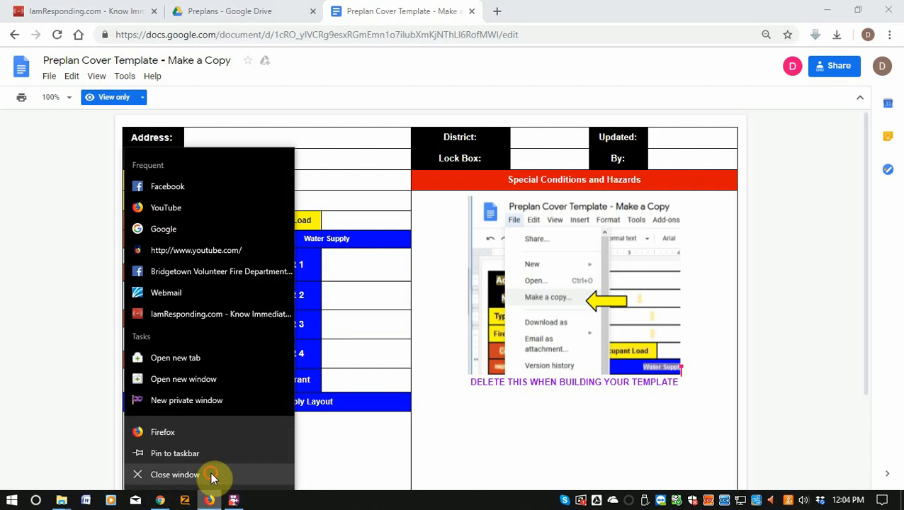
left_click(214, 477)
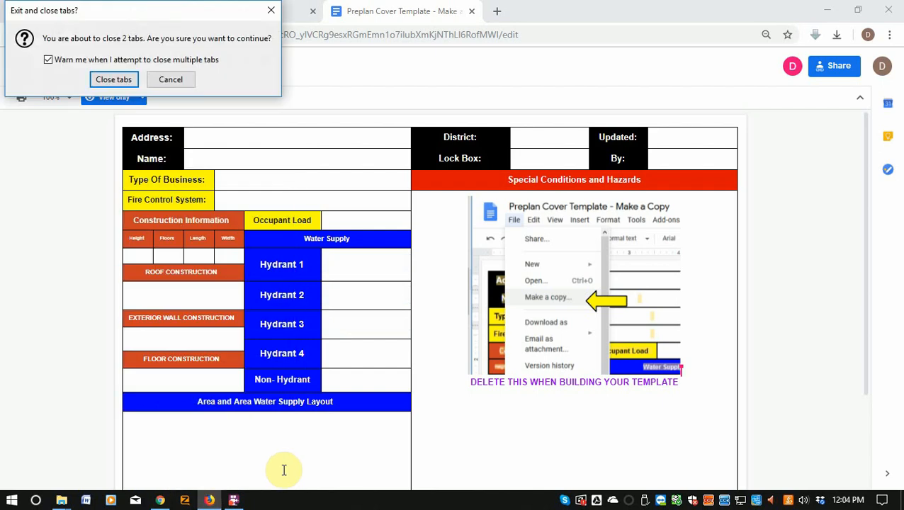
left_click(117, 71)
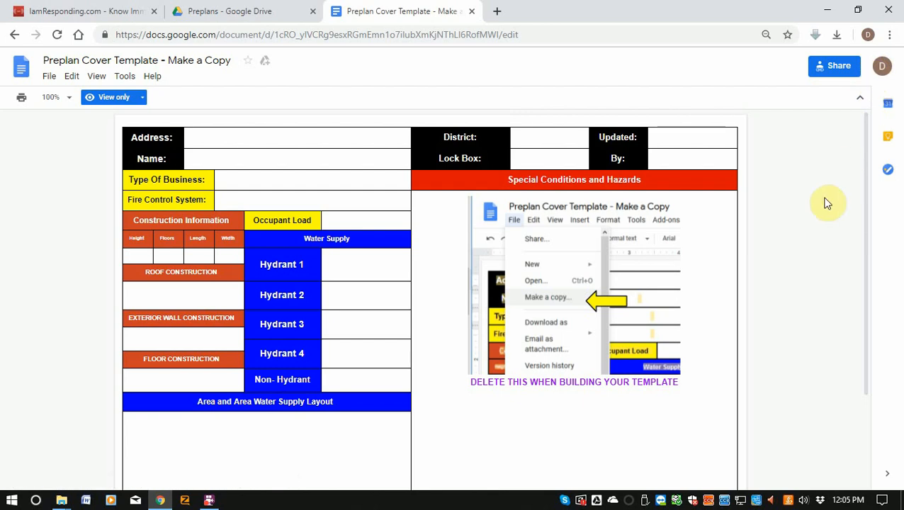
- Examine the cover template's layout and the details of its view-only access
scroll(792, 383, "down", 2)
scroll(790, 375, "up", 2)
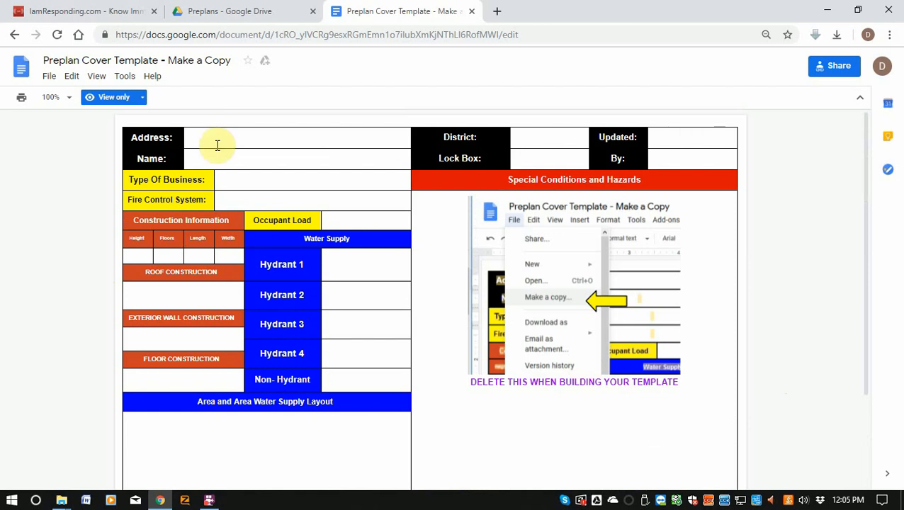
scroll(286, 188, "down", 1)
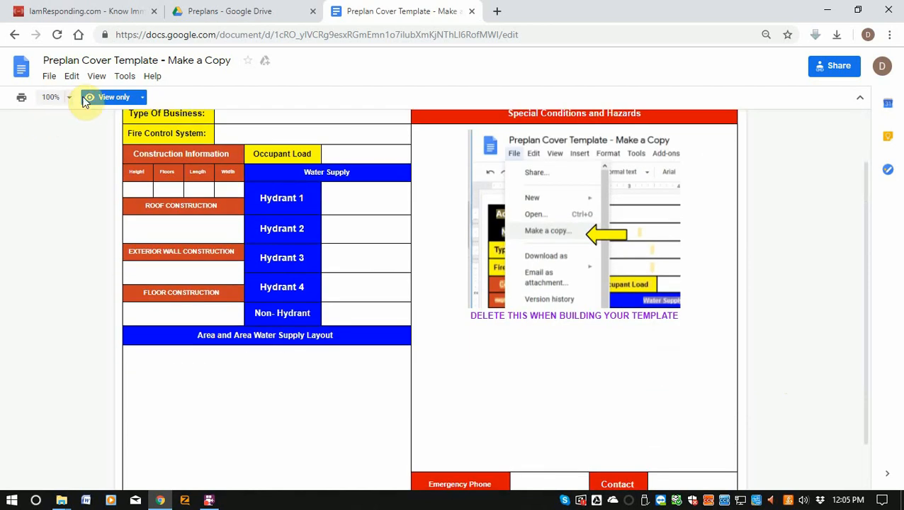
left_click(103, 99)
left_click(102, 100)
left_click(97, 100)
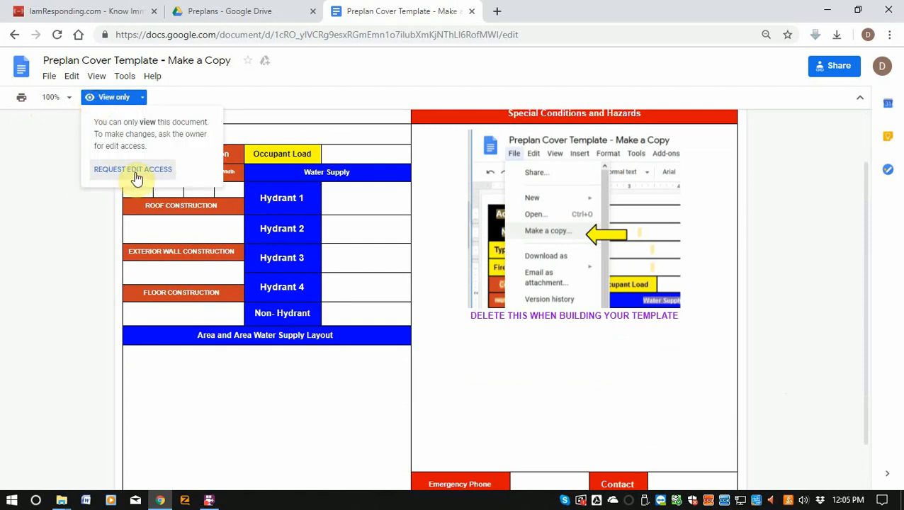
left_click(128, 102)
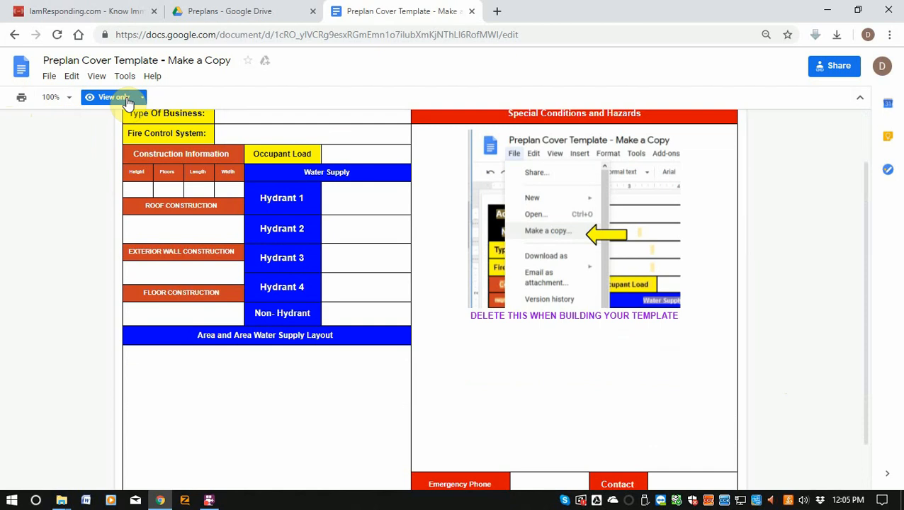
scroll(162, 213, "up", 1)
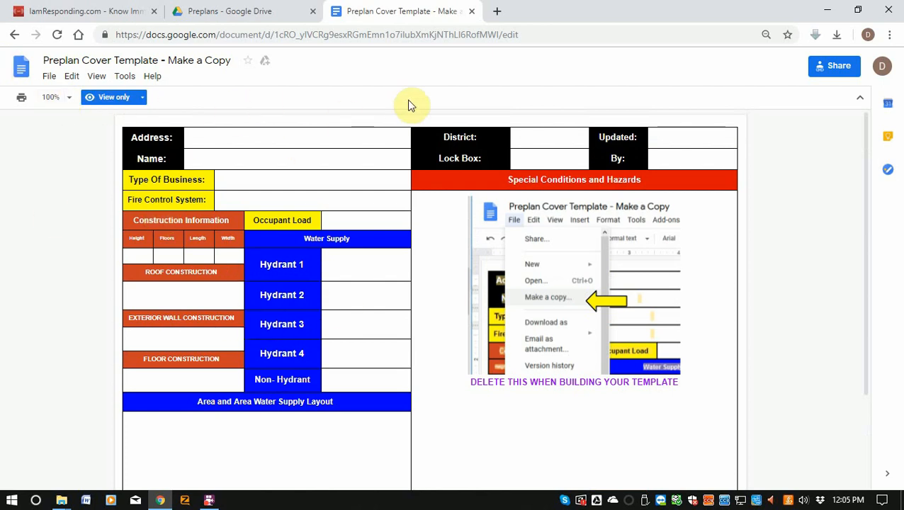
- Make a copy of the template under its suggested name, saved in a new My Drive folder named Preplans
left_click(49, 77)
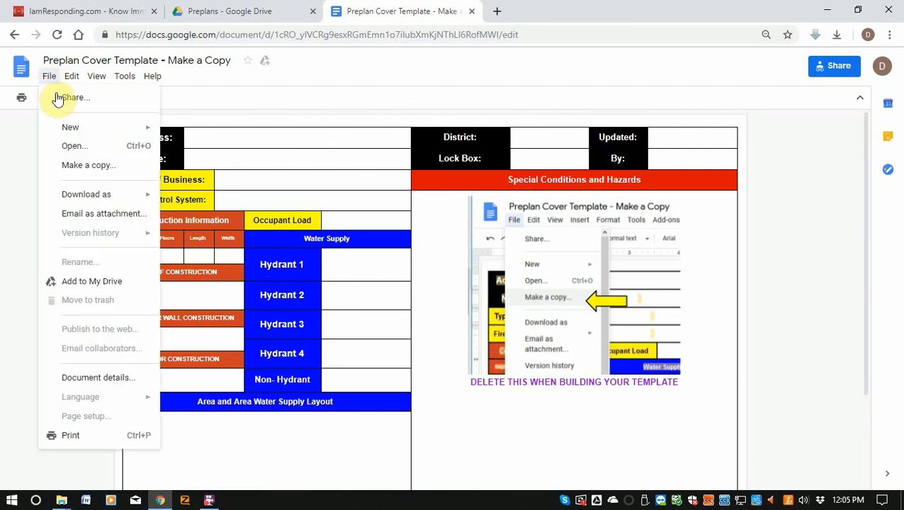
left_click(88, 165)
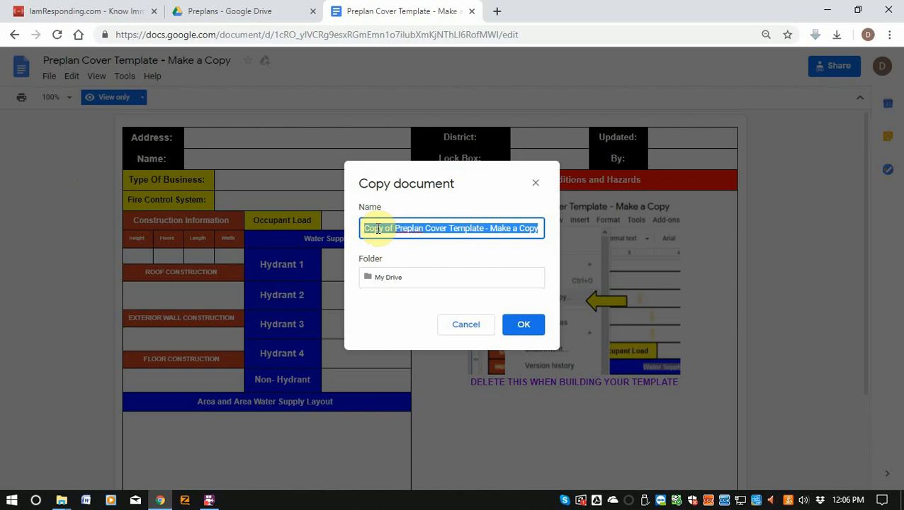
left_click(384, 278)
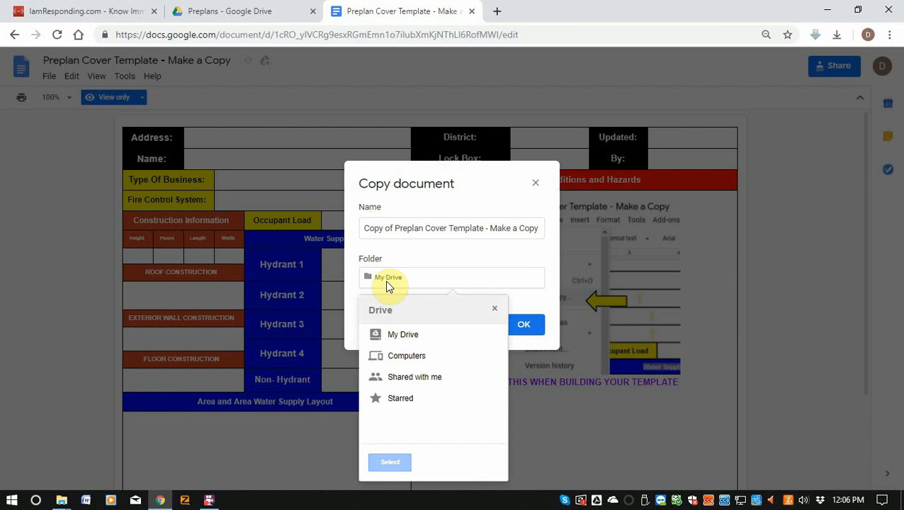
left_click(397, 337)
left_click(495, 340)
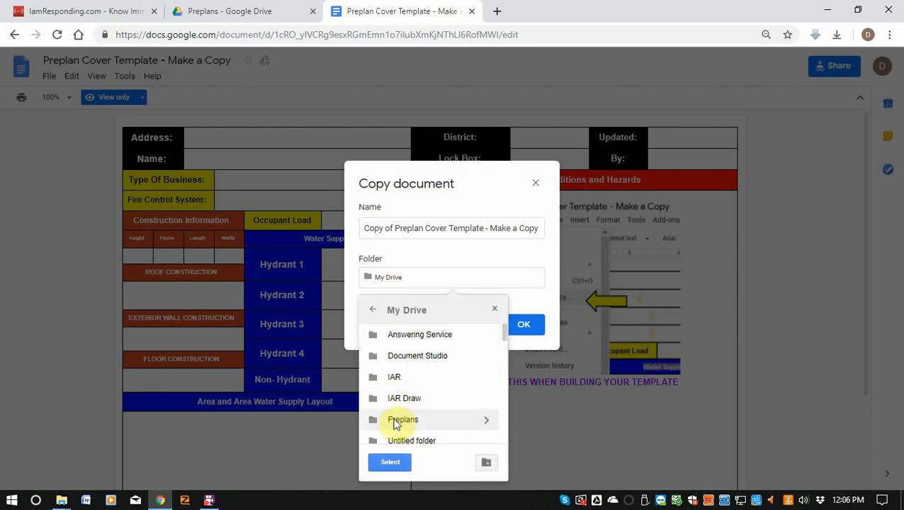
left_click(485, 461)
type("plans")
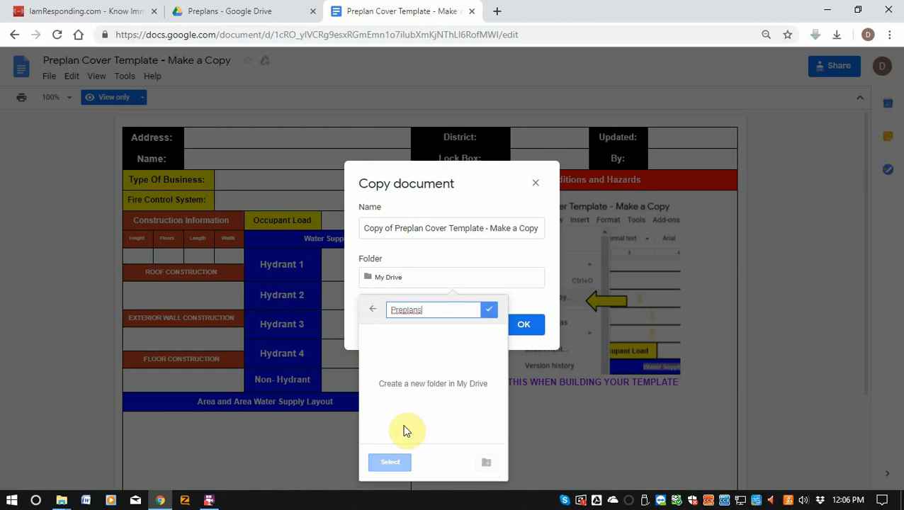
left_click(489, 310)
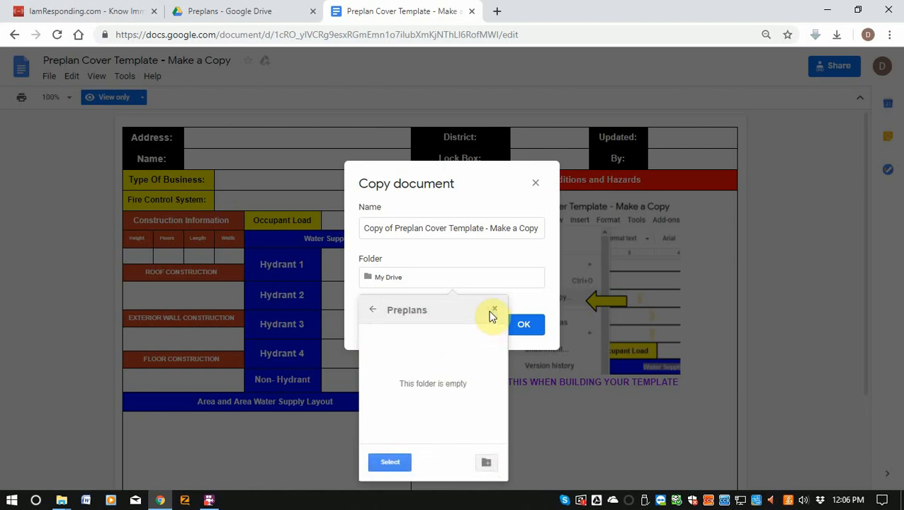
left_click(390, 462)
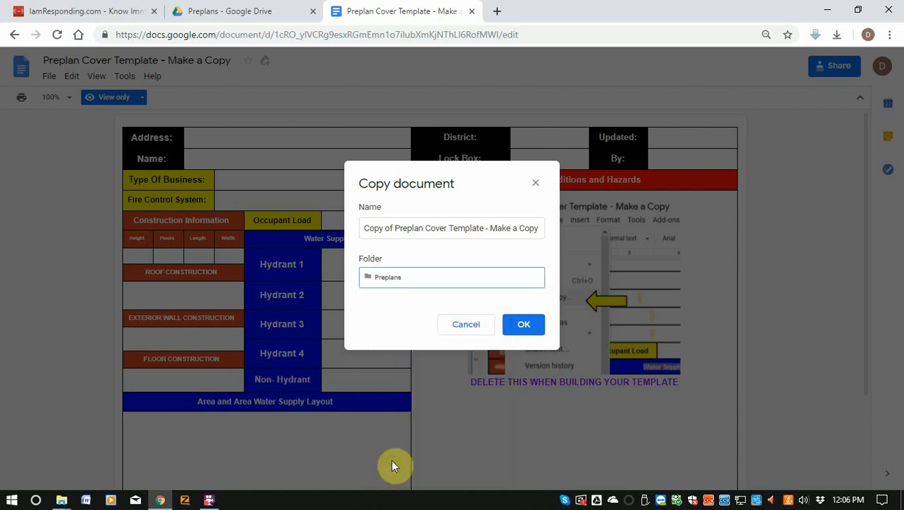
left_click(507, 322)
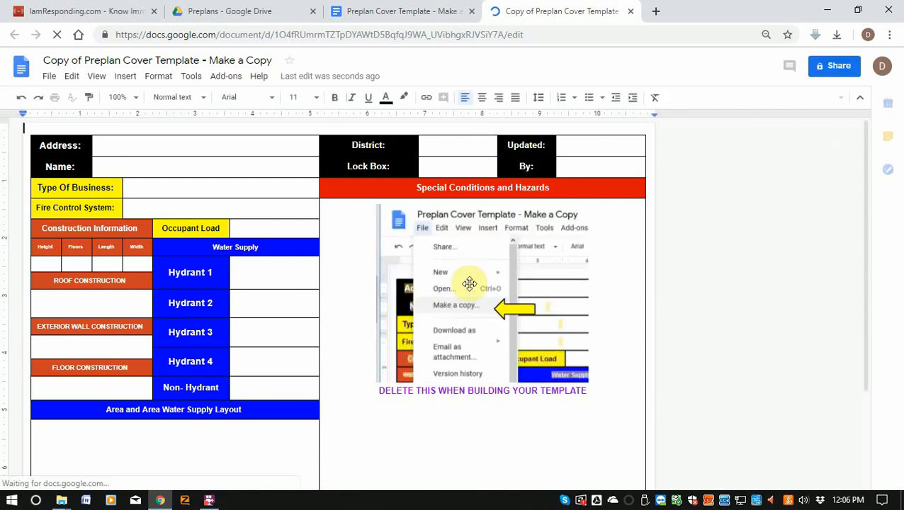
- Delete the instruction image and the "DELETE THIS WHEN BUILDING YOUR TEMPLATE" text below the Special Conditions and Hazards heading
left_click(161, 61)
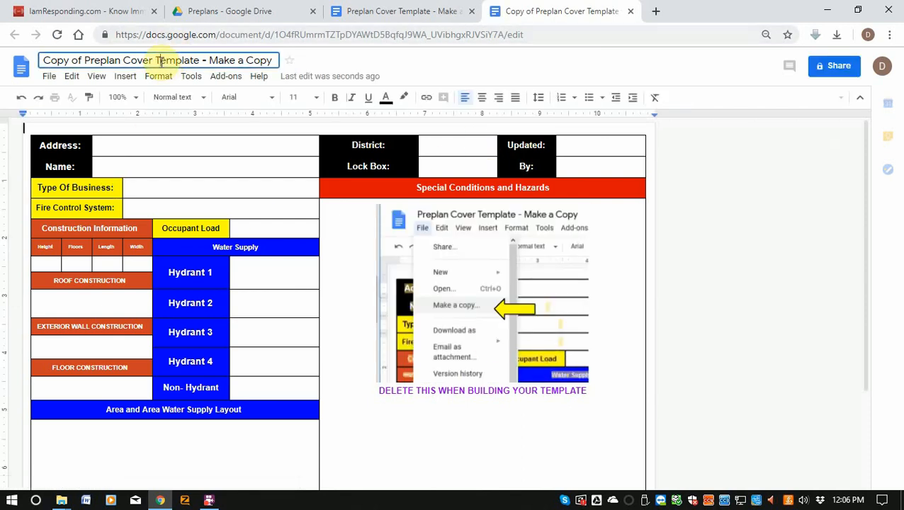
left_click(499, 408)
left_click(556, 271)
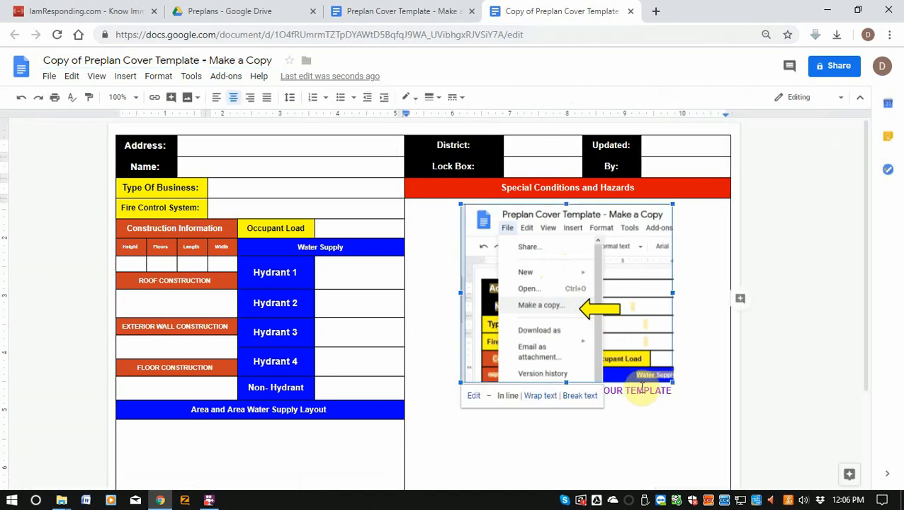
key("Delete")
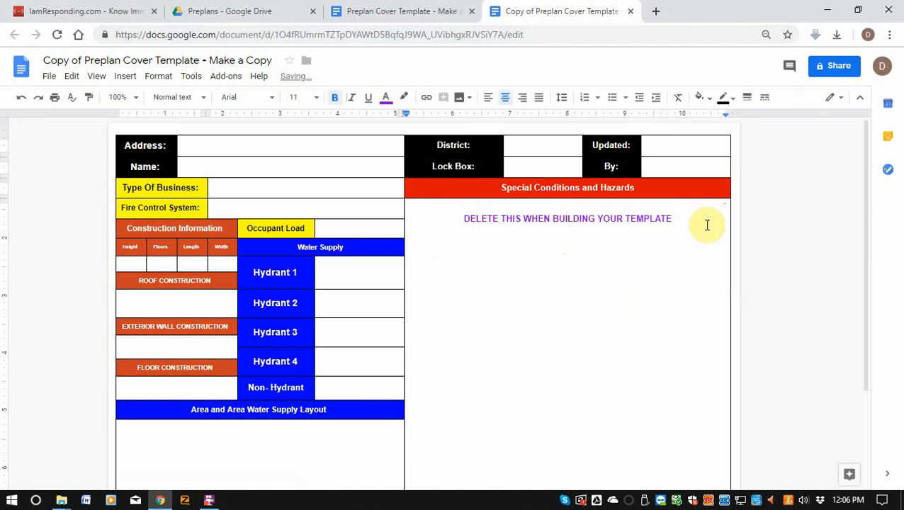
left_click_drag(703, 224, 452, 218)
key("Delete")
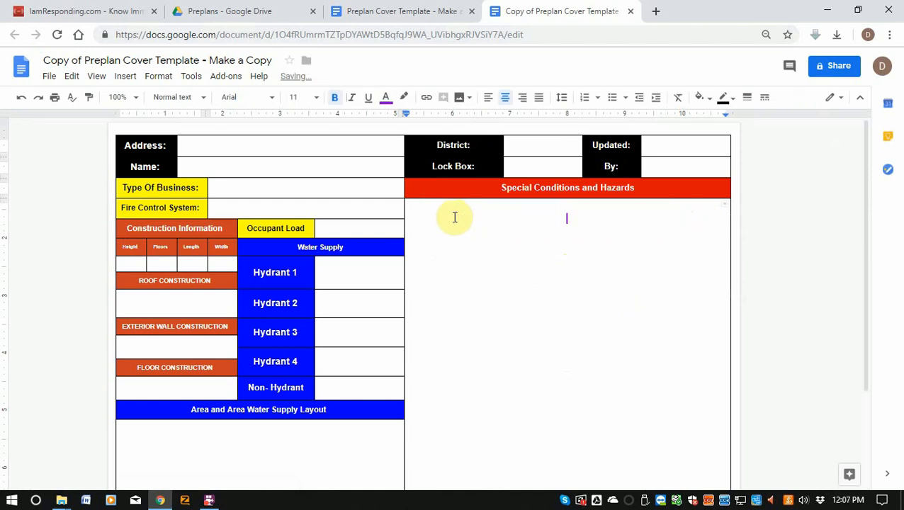
- Look through the copied template's header, business type, fire control, occupant load, construction and water supply fields
scroll(423, 383, "down", 3)
scroll(423, 383, "up", 3)
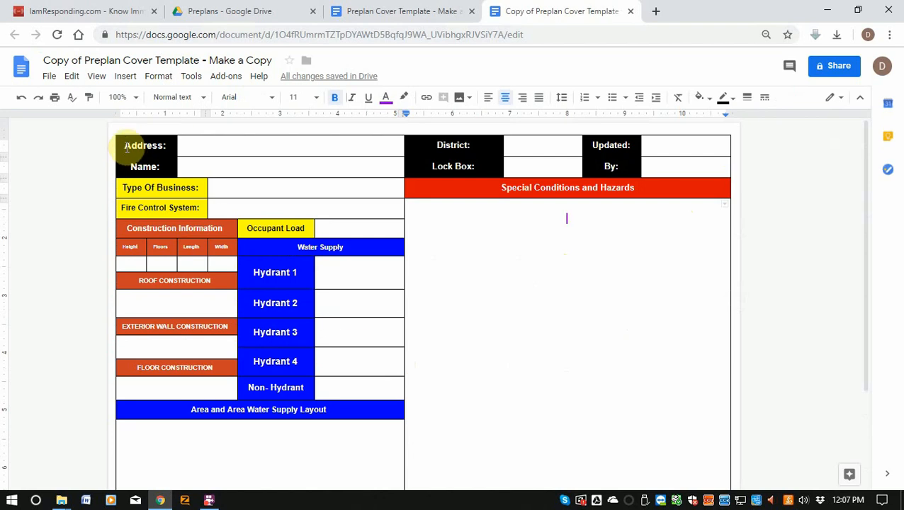
left_click(519, 143)
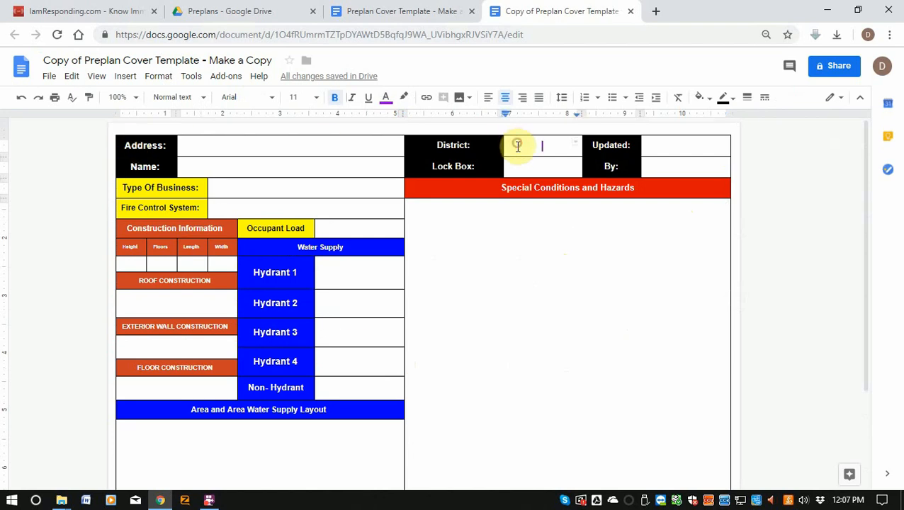
left_click(671, 162)
left_click(545, 166)
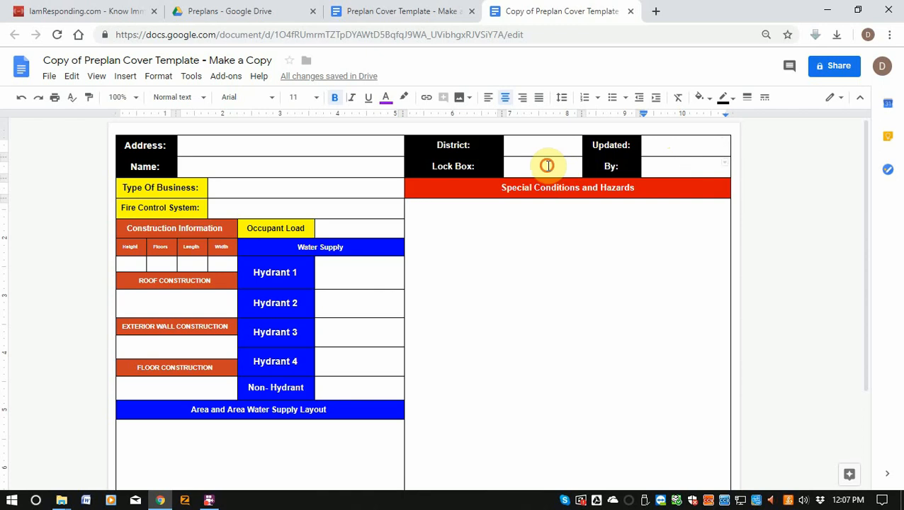
left_click(298, 188)
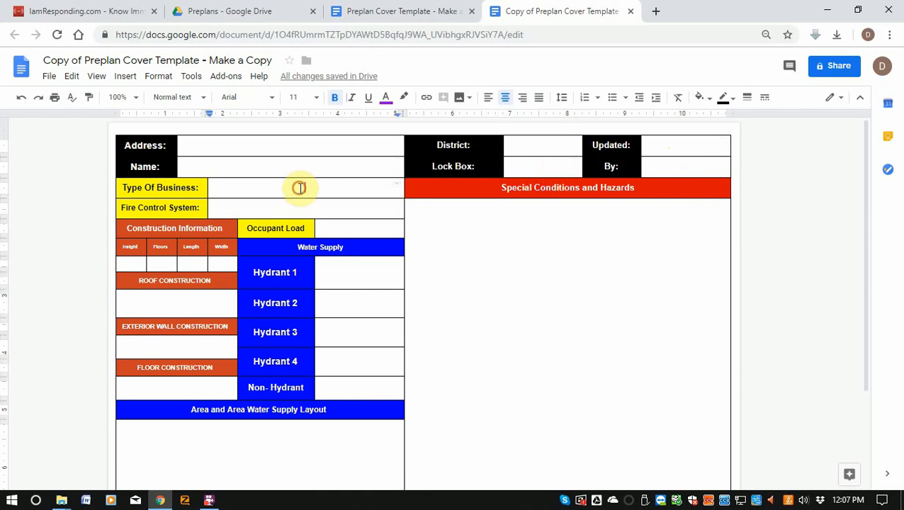
left_click(293, 207)
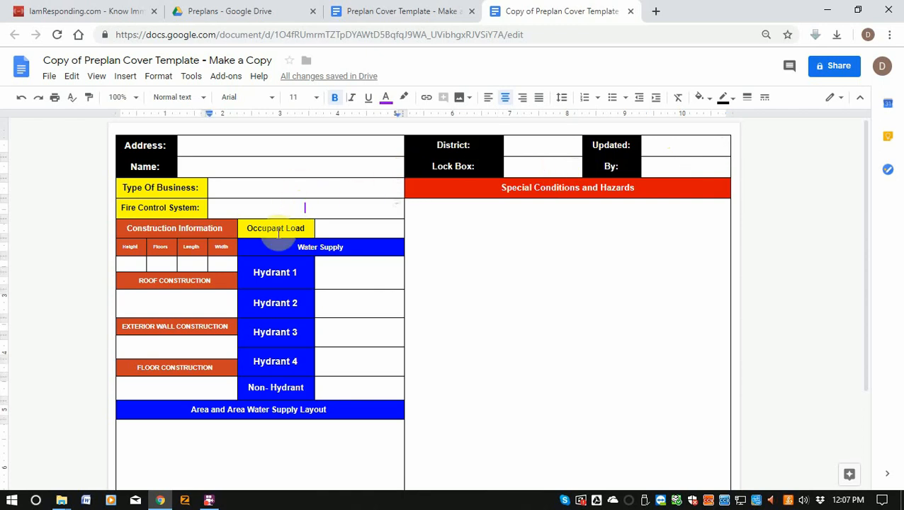
left_click_drag(252, 228, 383, 231)
left_click(368, 246)
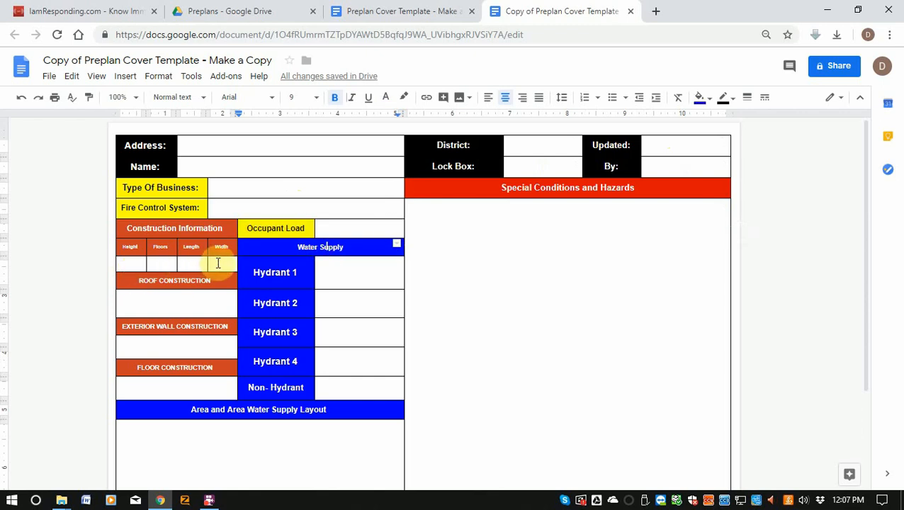
left_click(206, 303)
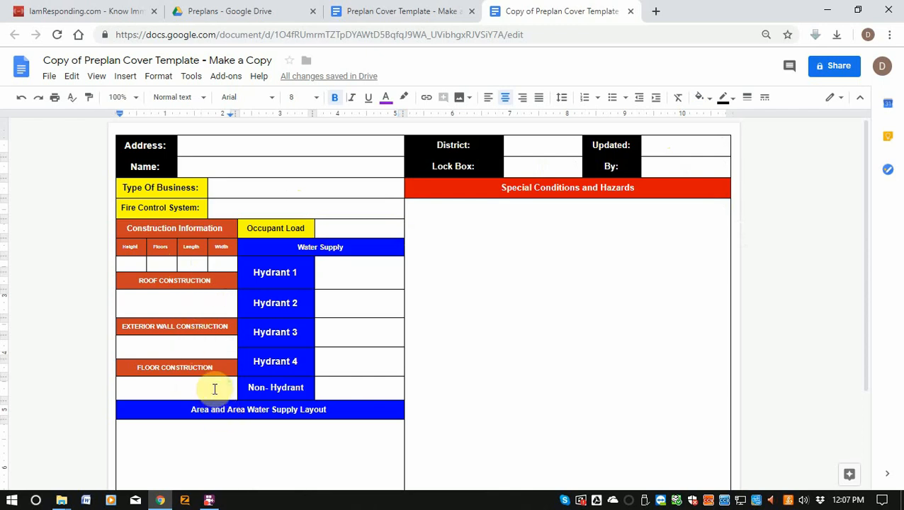
left_click_drag(299, 245, 354, 248)
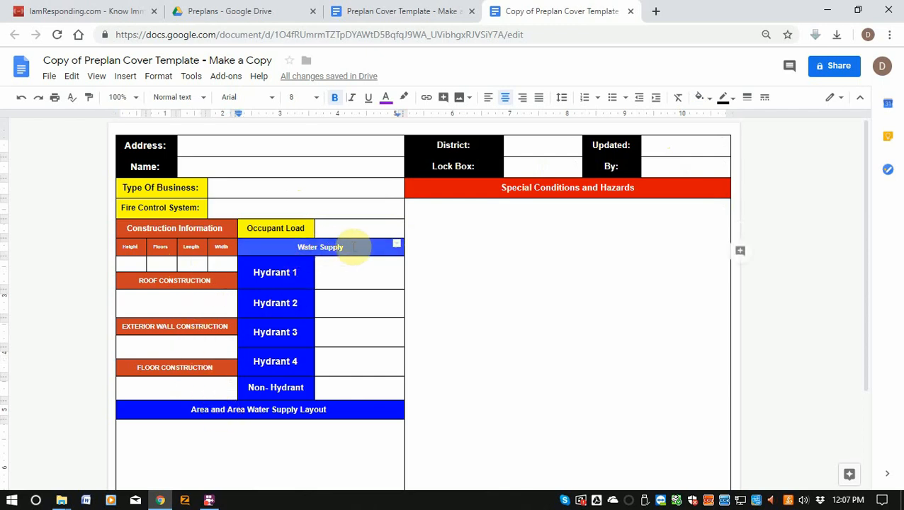
- Replace the "Hydrant 1" label under Water Supply with "Water Source 1"
left_click(290, 278)
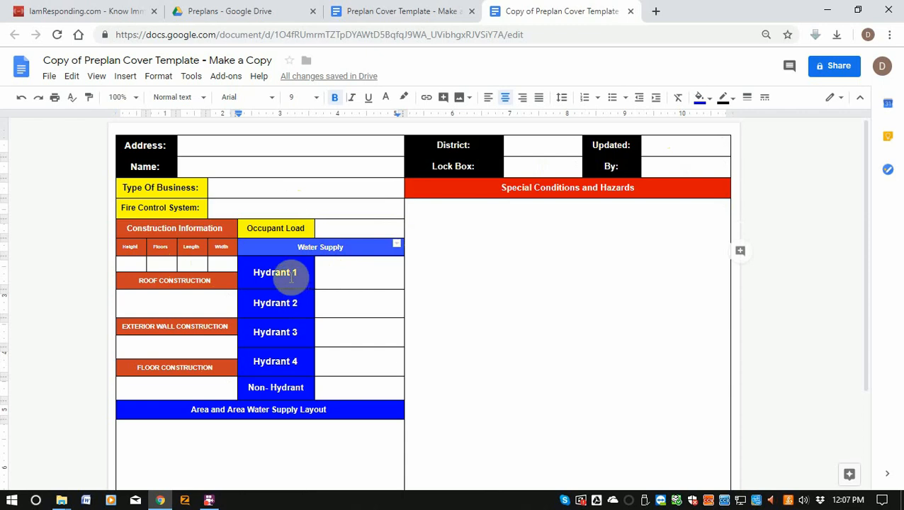
left_click(317, 262)
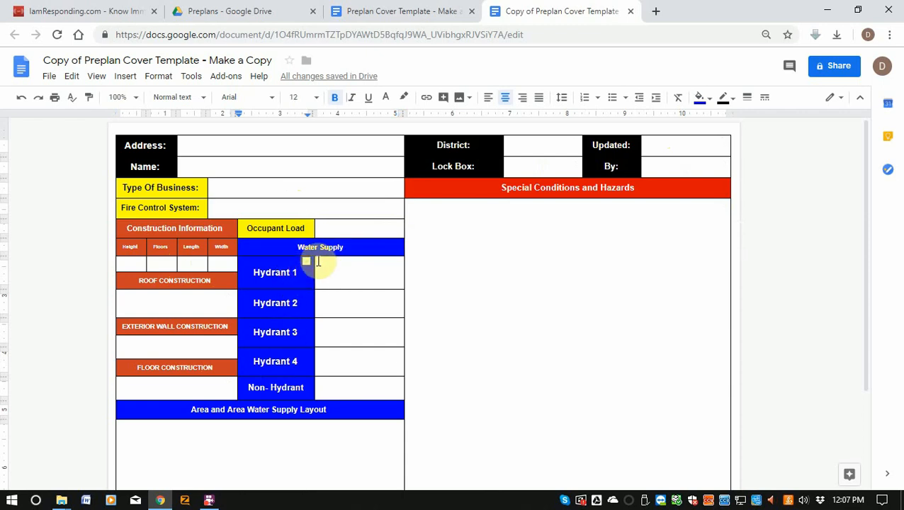
key("BackSpace")
key("BackSpace")
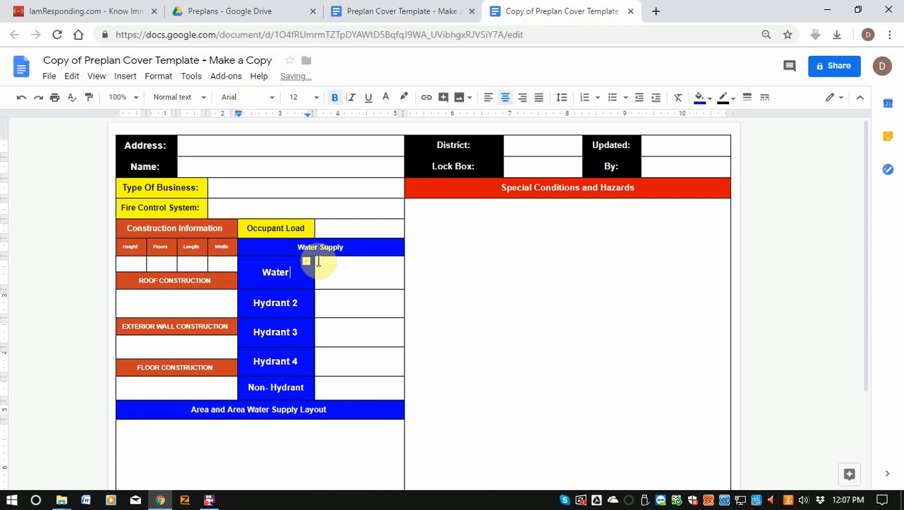
type("Water Source 1")
- Set the label of the first row under Water Supply to "Hydant 1"
key("BackSpace")
key("BackSpace")
key("BackSpace")
key("BackSpace")
key("BackSpace")
key("BackSpace")
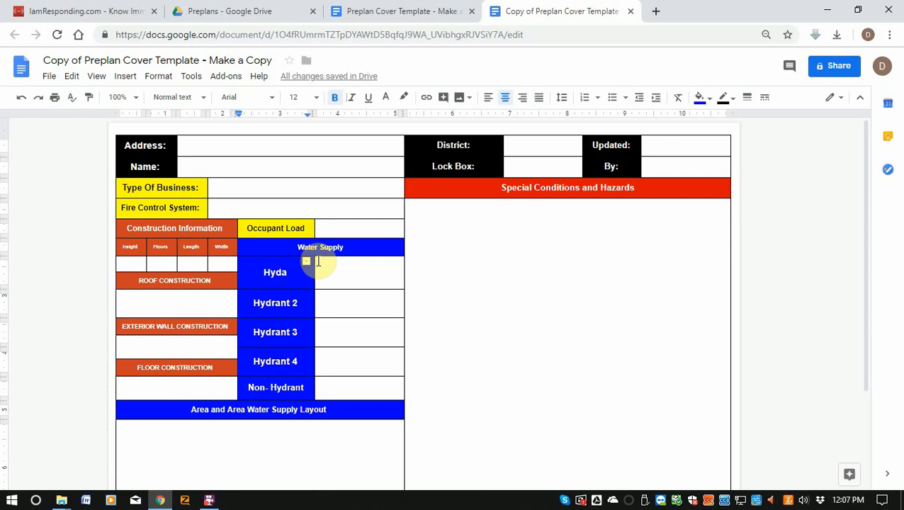
type("rant 1")
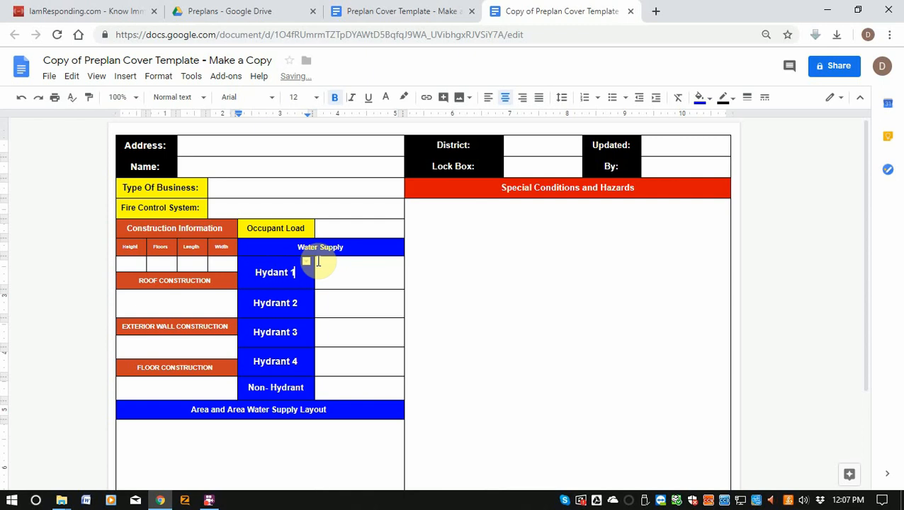
- Review the Area and Area Water Supply Layout box, the Special Conditions and Hazards area, and the phone and contact rows
scroll(318, 261, "down", 2)
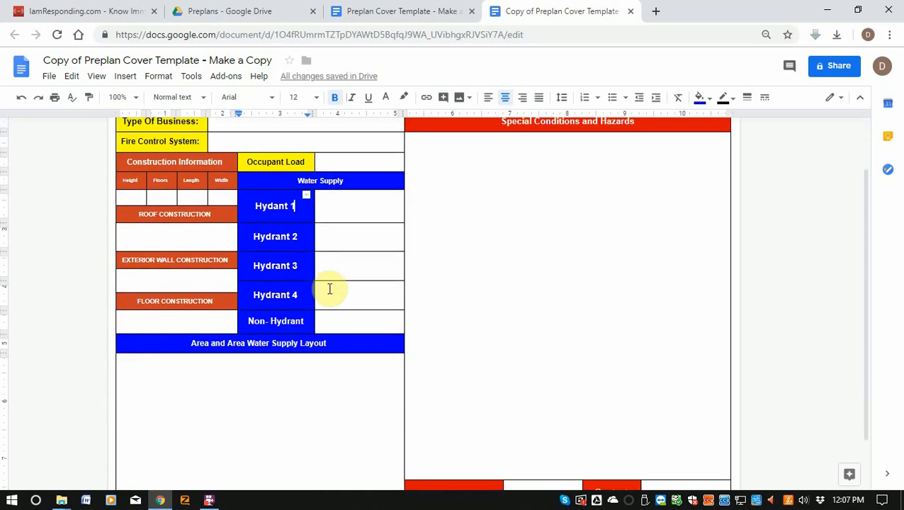
scroll(301, 388, "down", 2)
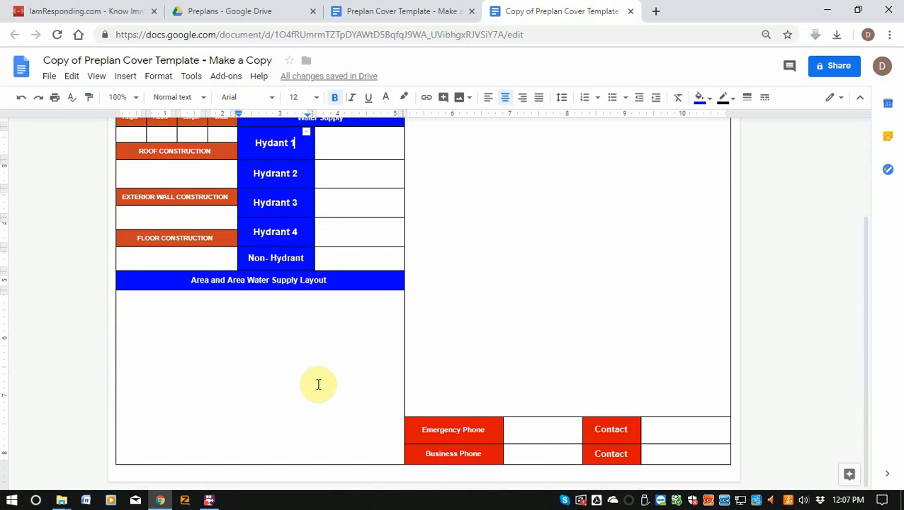
scroll(425, 411, "up", 2)
left_click(534, 237)
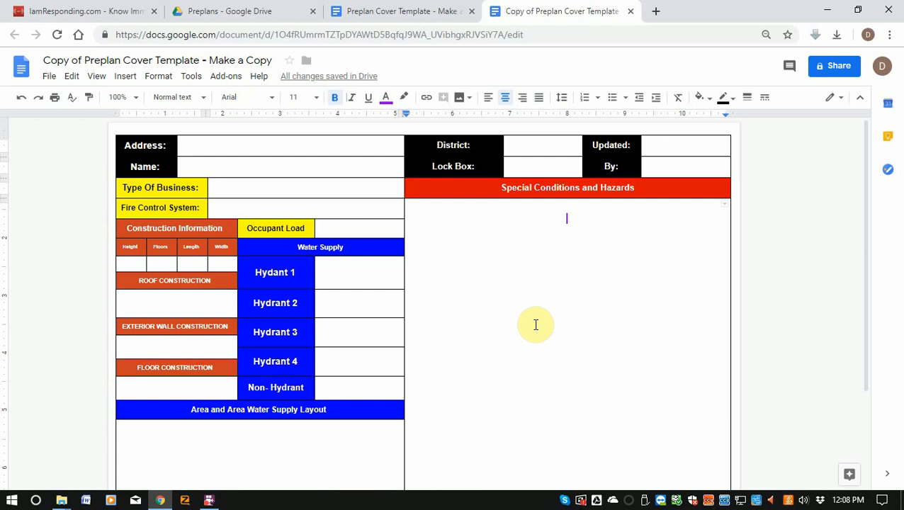
scroll(536, 324, "down", 2)
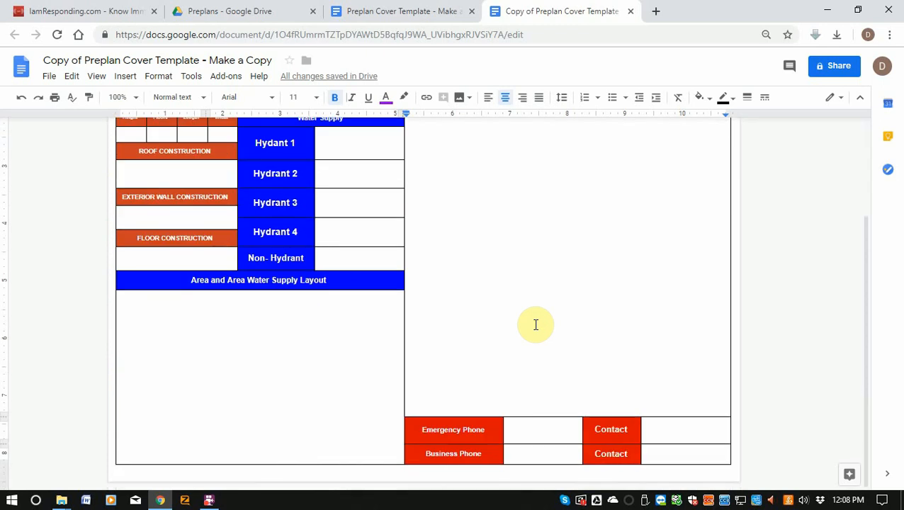
scroll(536, 325, "up", 1)
scroll(536, 324, "down", 1)
scroll(536, 324, "up", 2)
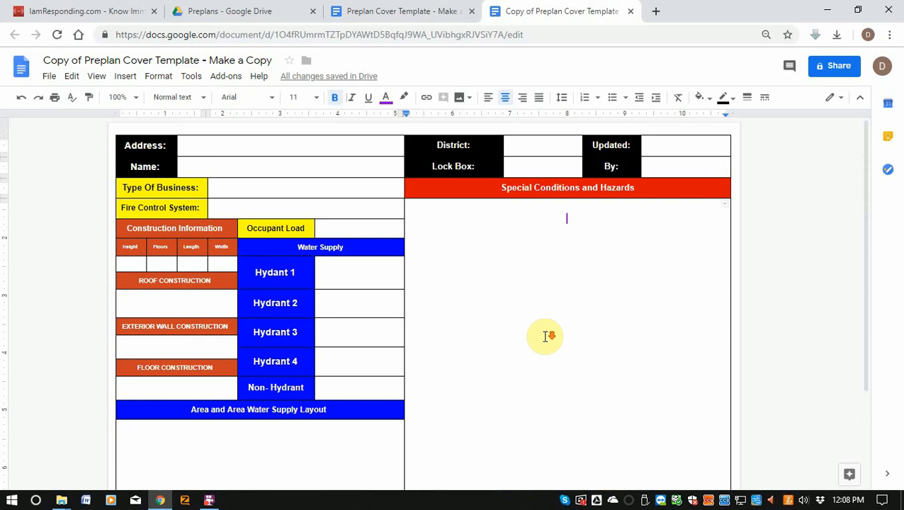
scroll(545, 336, "down", 2)
- Slightly reduce the height of the Emergency Phone row in the template table
left_click(542, 430)
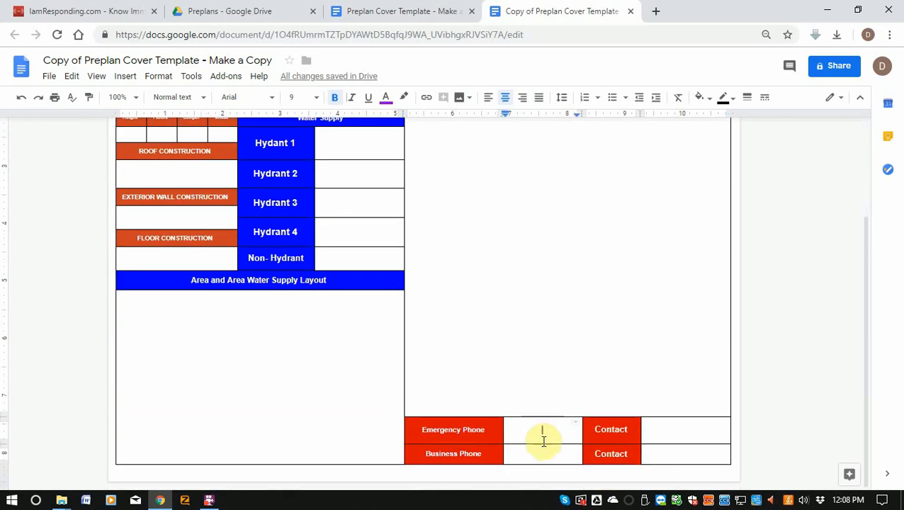
left_click_drag(541, 443, 543, 437)
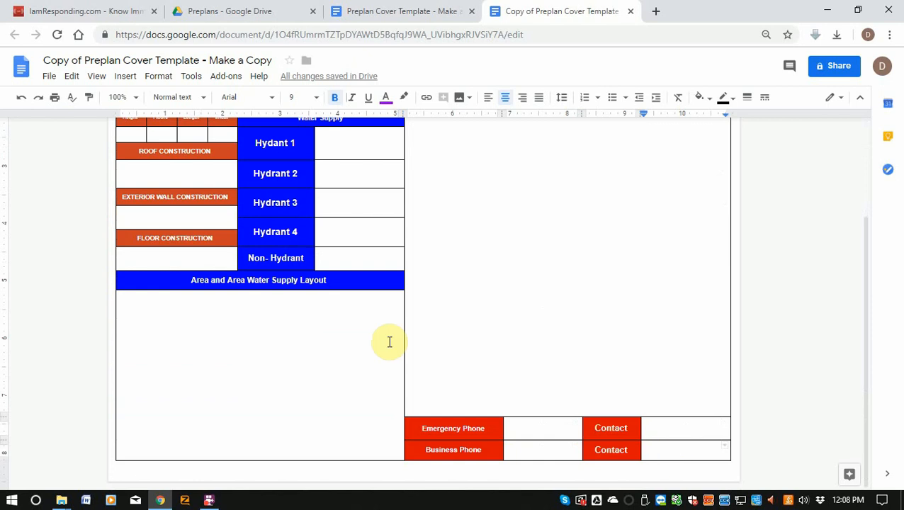
scroll(383, 337, "up", 2)
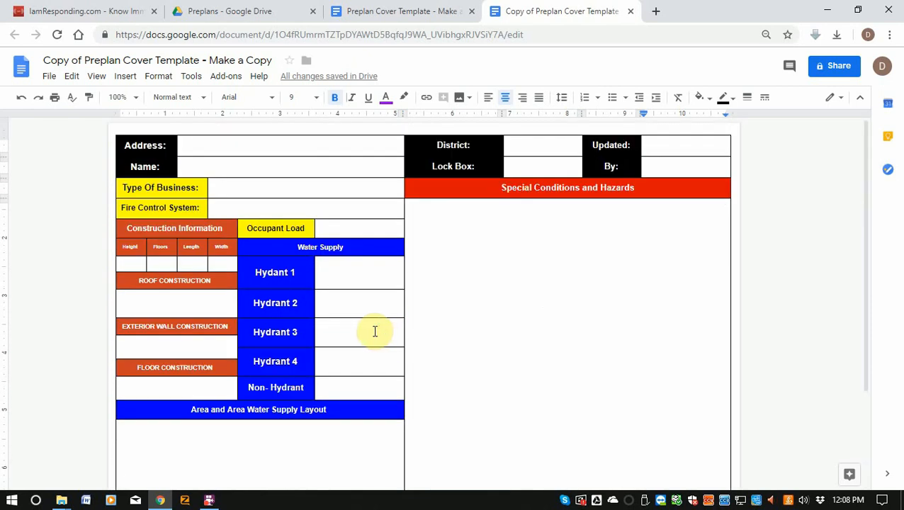
- Switch to IamResponding and open its incidents dashboard with the map in satellite view
left_click(98, 9)
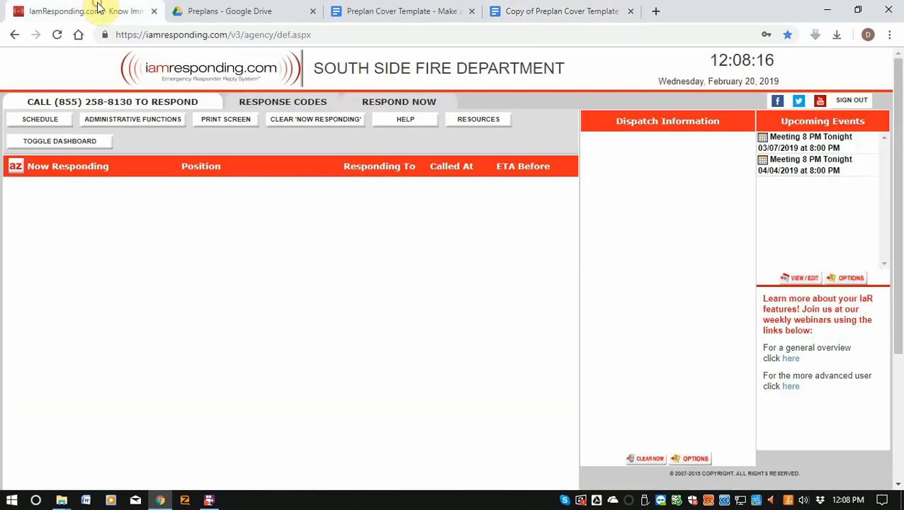
left_click(493, 10)
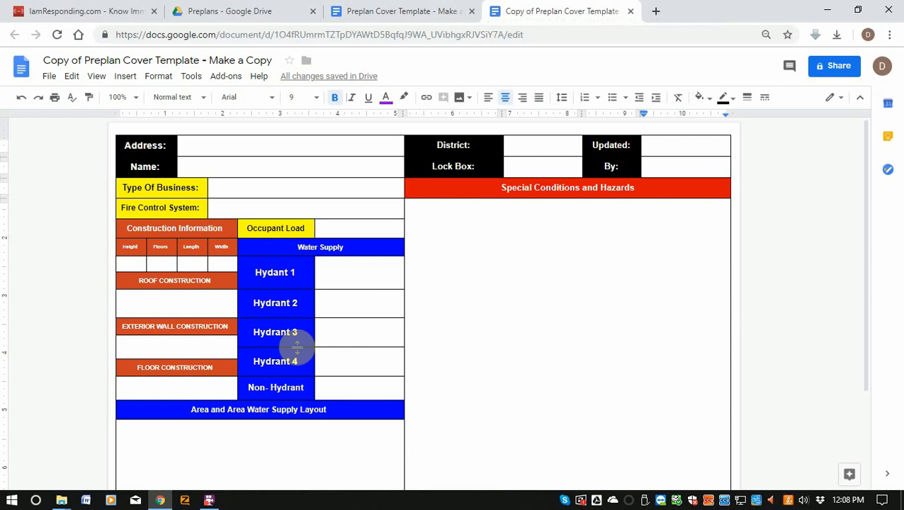
left_click(48, 10)
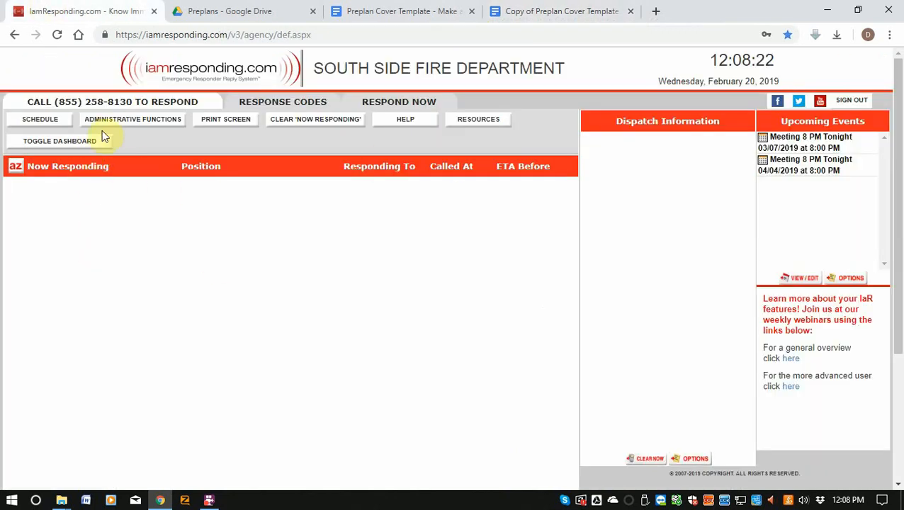
left_click(68, 143)
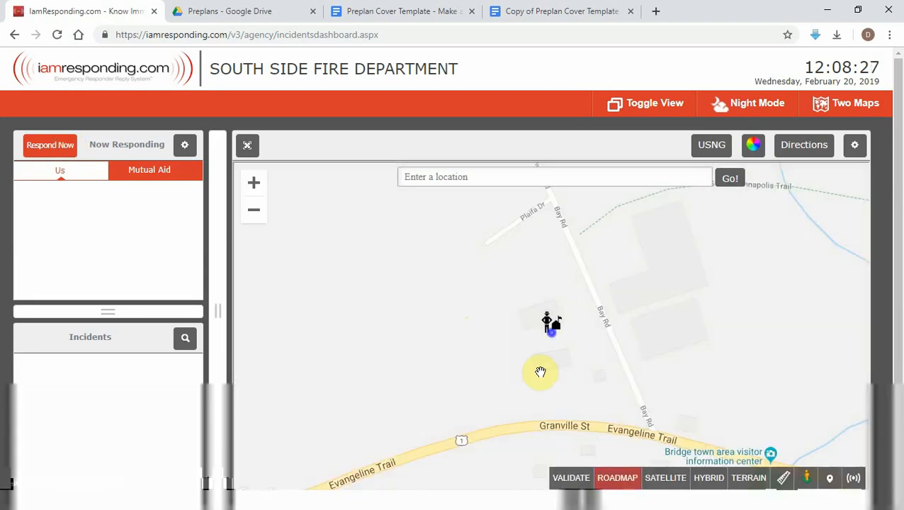
left_click(666, 481)
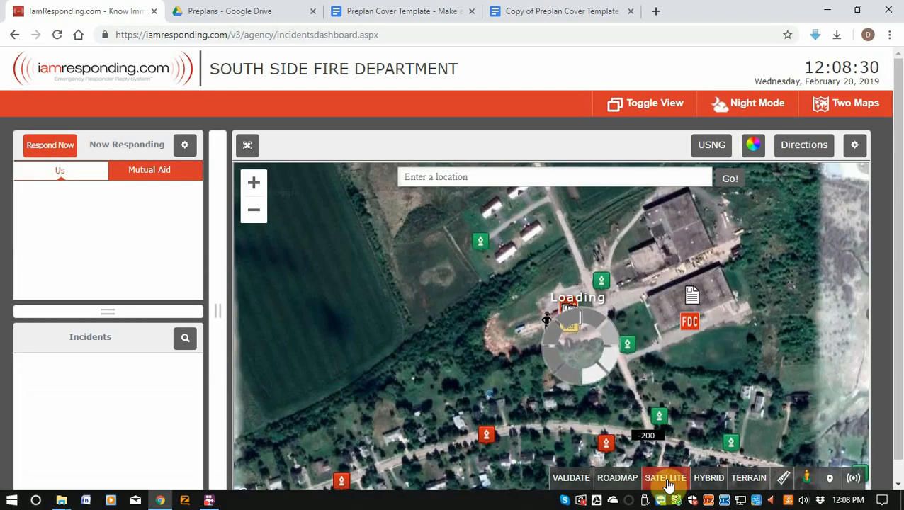
- Set the dashboard map's default marker filter to No Markers and save the mapping options
left_click(810, 153)
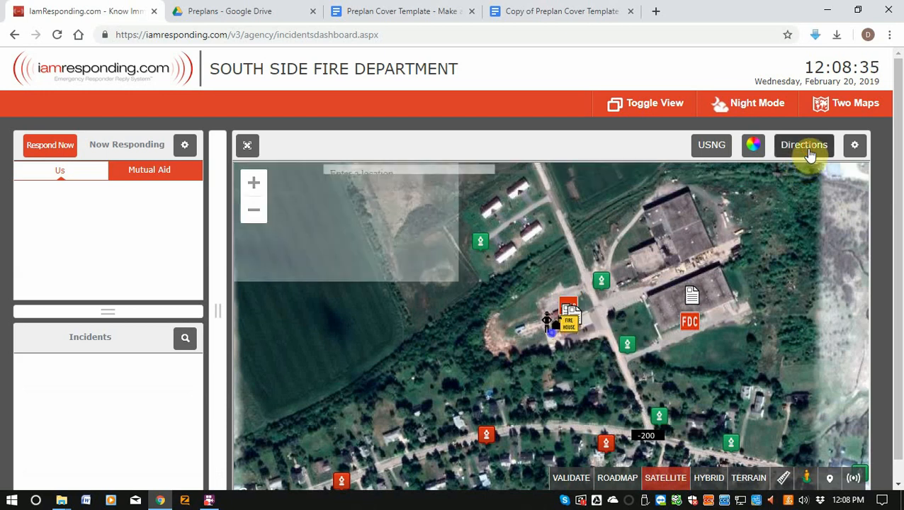
left_click(830, 149)
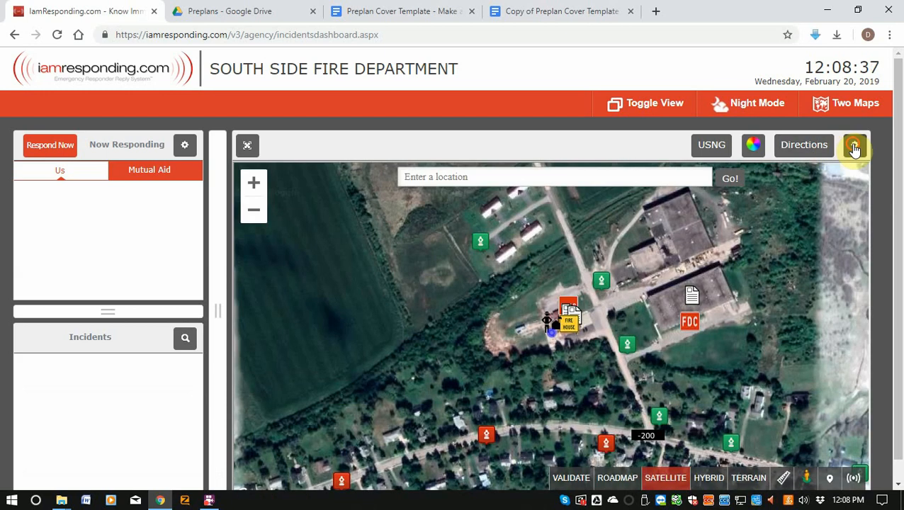
left_click(854, 144)
left_click(419, 183)
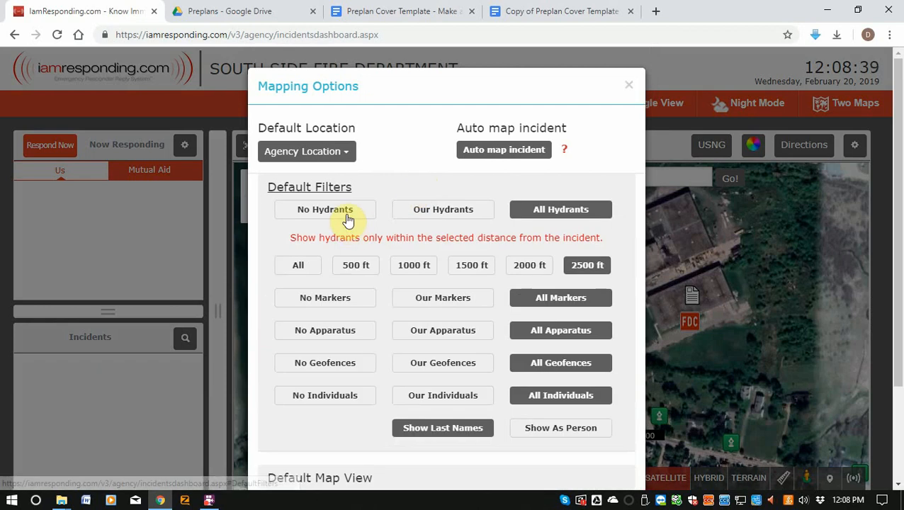
left_click(309, 300)
scroll(540, 430, "down", 2)
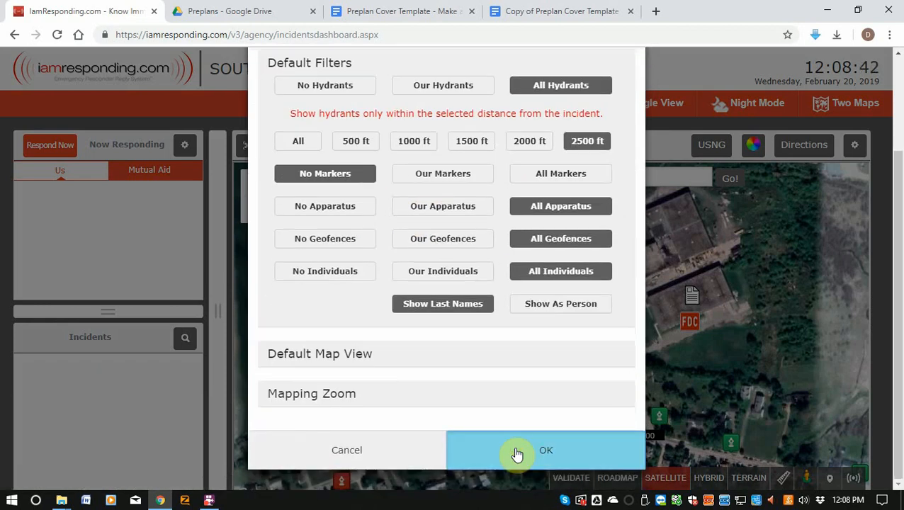
left_click(517, 454)
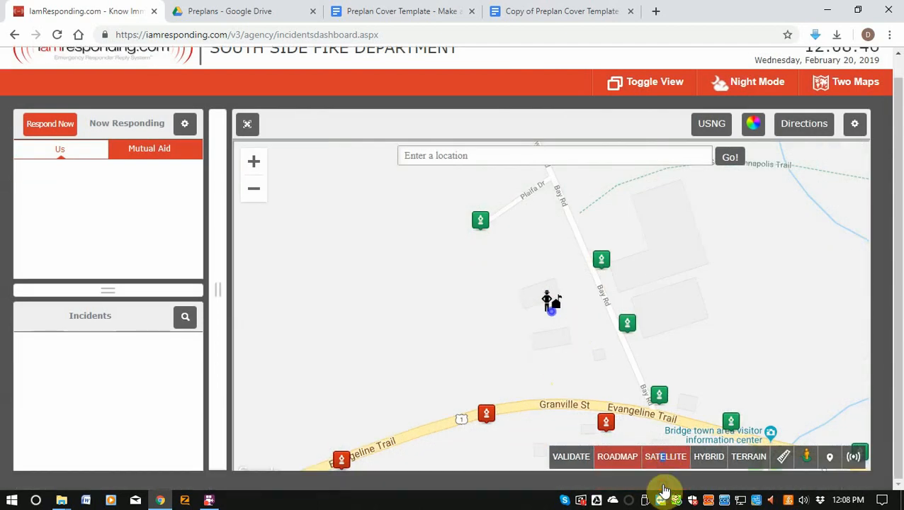
- Show the dashboard map in satellite view again, zoomed in on the fire station building
scroll(665, 481, "down", 1)
left_click(666, 457)
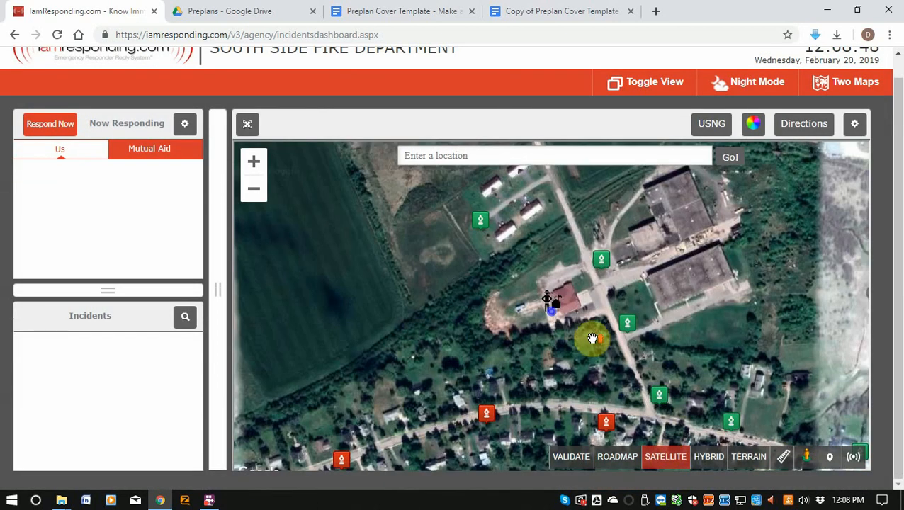
scroll(592, 337, "up", 1)
left_click_drag(594, 292, 593, 344)
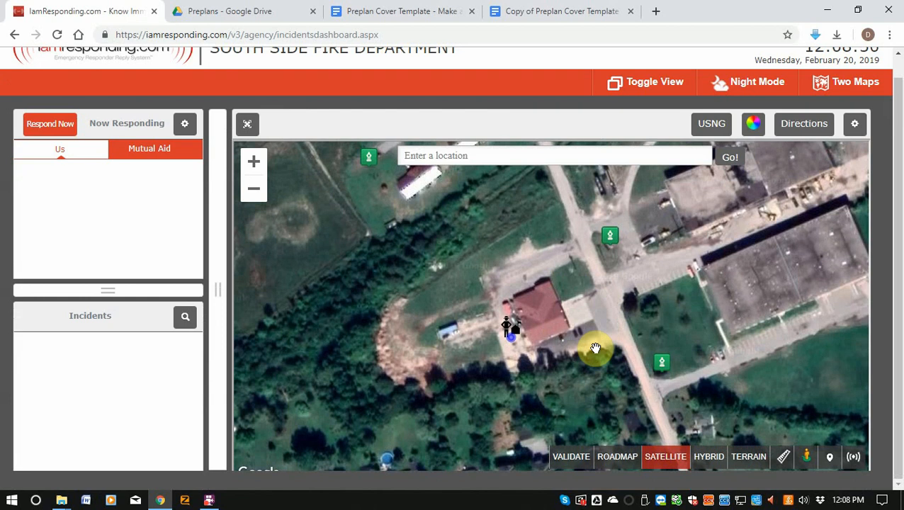
- Switch to Google Docs and compare the original view-only cover template with the edited copy
left_click(369, 9)
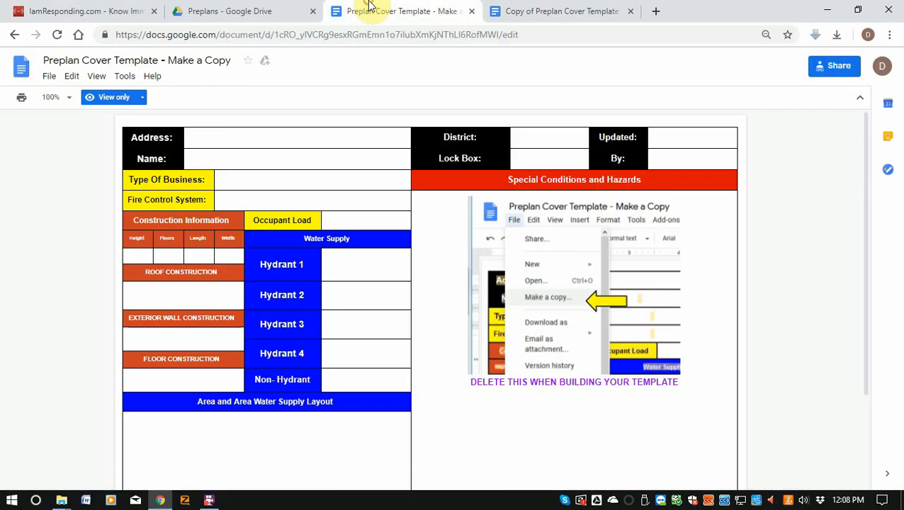
left_click(559, 10)
left_click(429, 10)
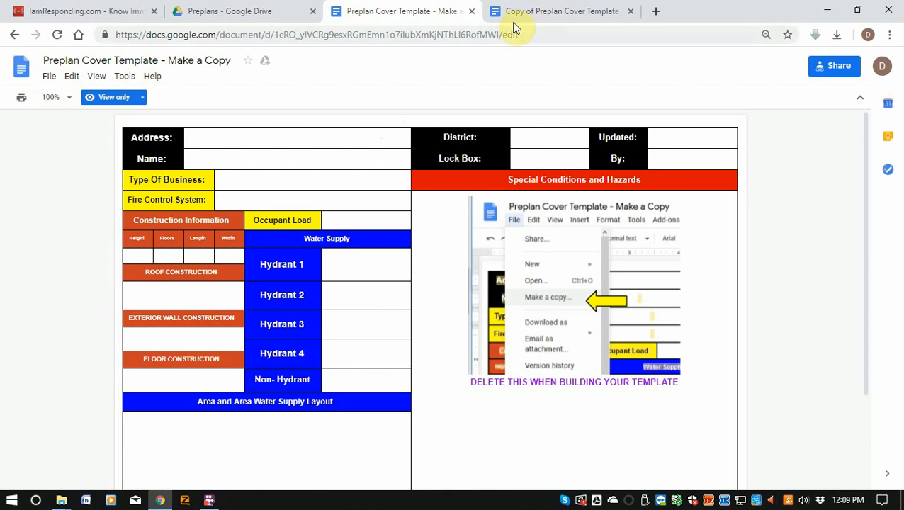
- Close the original view-only cover template and fill in the Address field of the copy with the property's street address and community
left_click(473, 11)
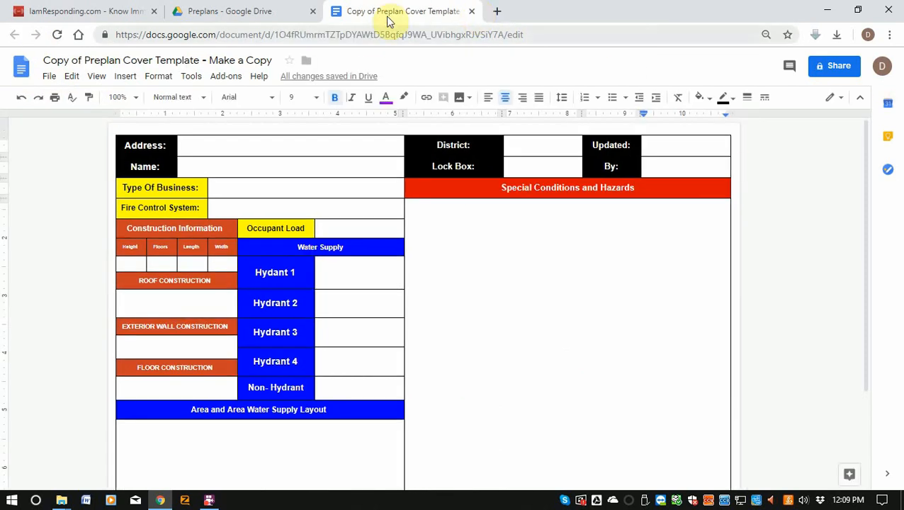
left_click(327, 148)
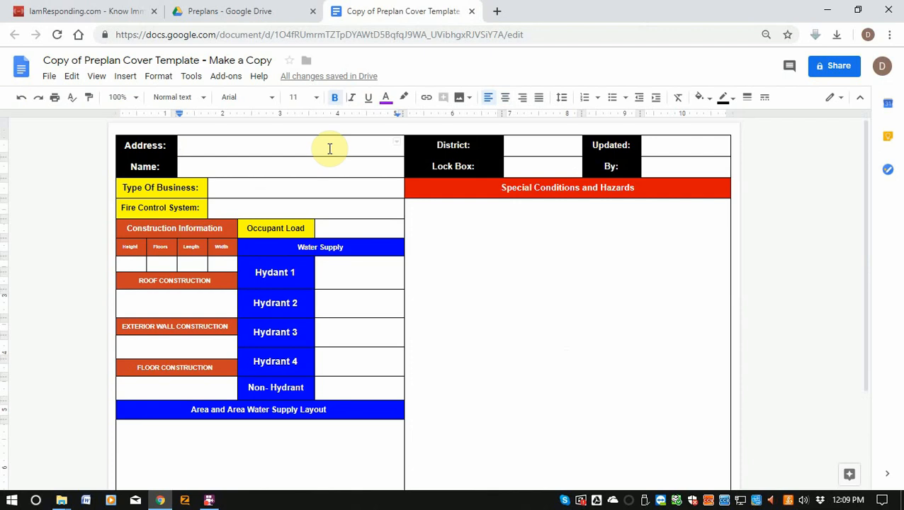
type("31 Bay Rd")
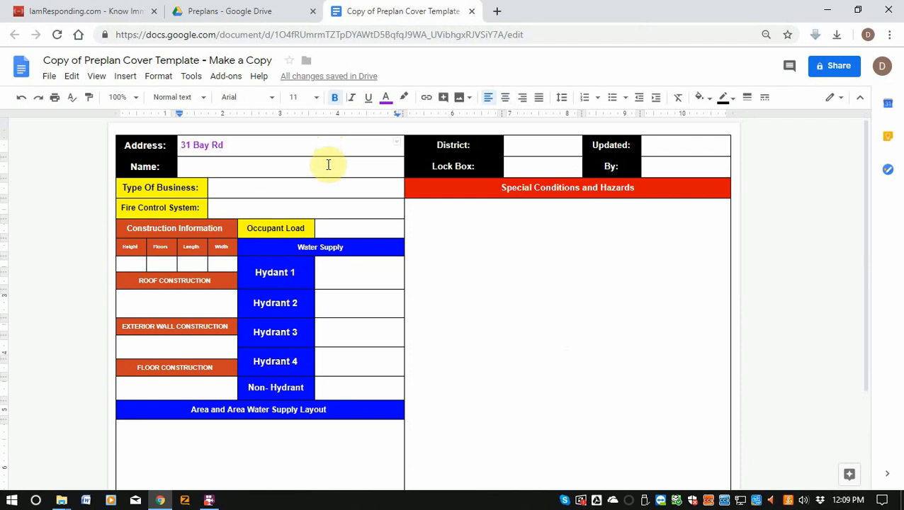
type(", Some Community")
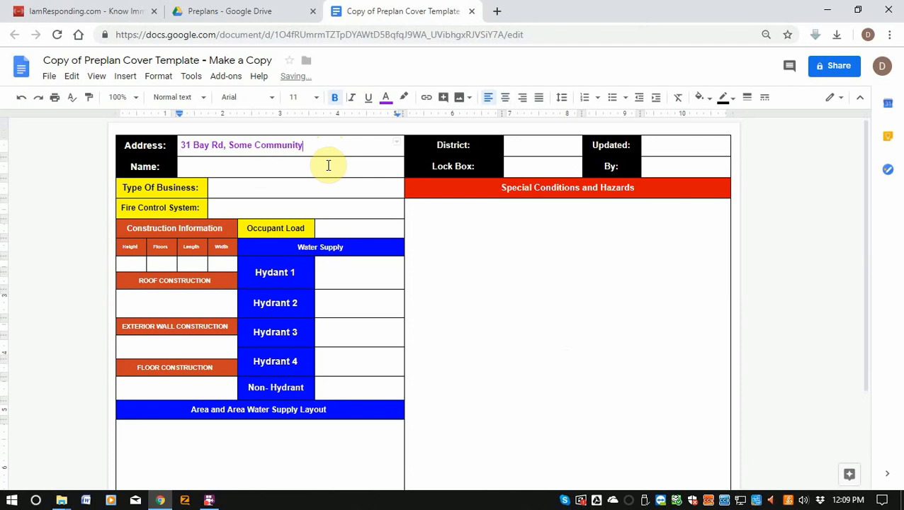
- Fill in the Name field with Bridgetown Volunteer Fire Department and left-align it
left_click(328, 165)
type("Br")
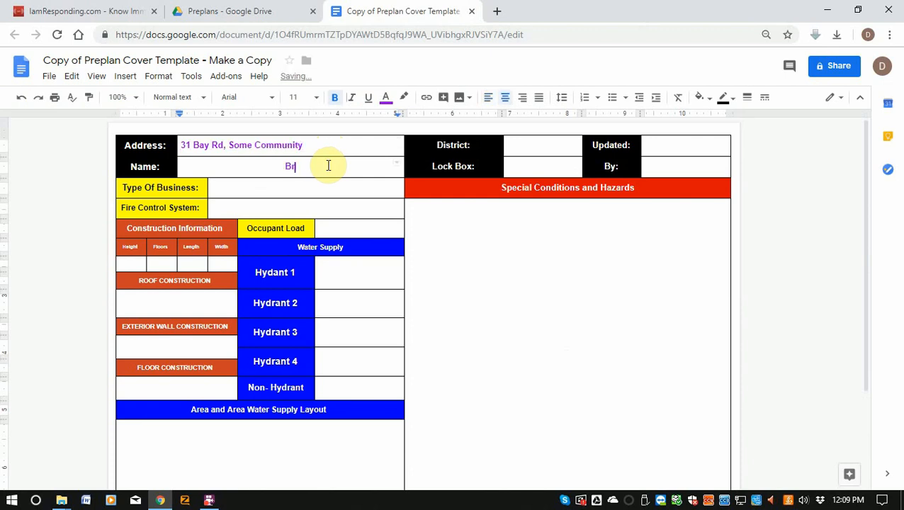
type("idgetown Volun")
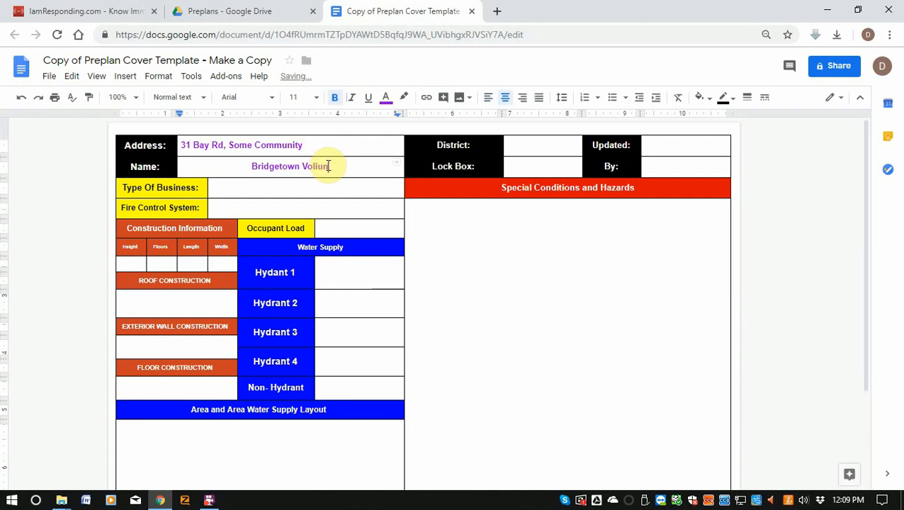
type("teer Fir")
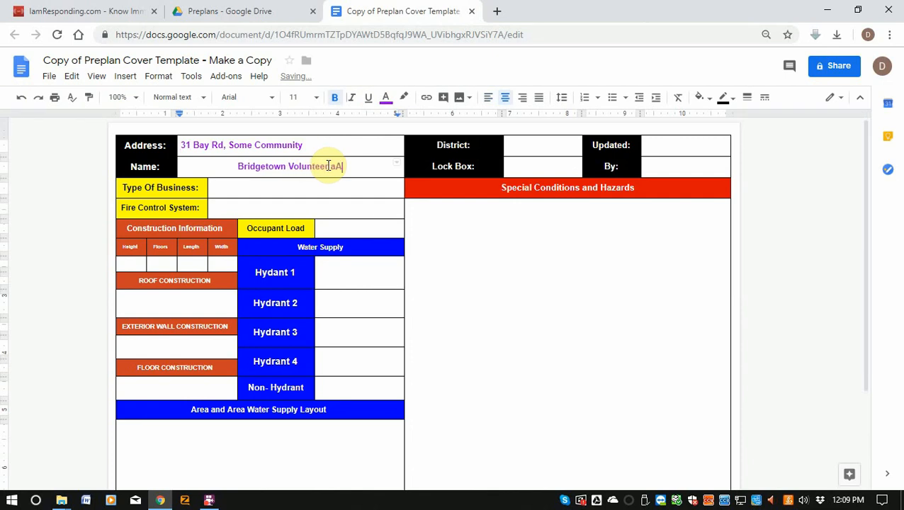
type("e Department")
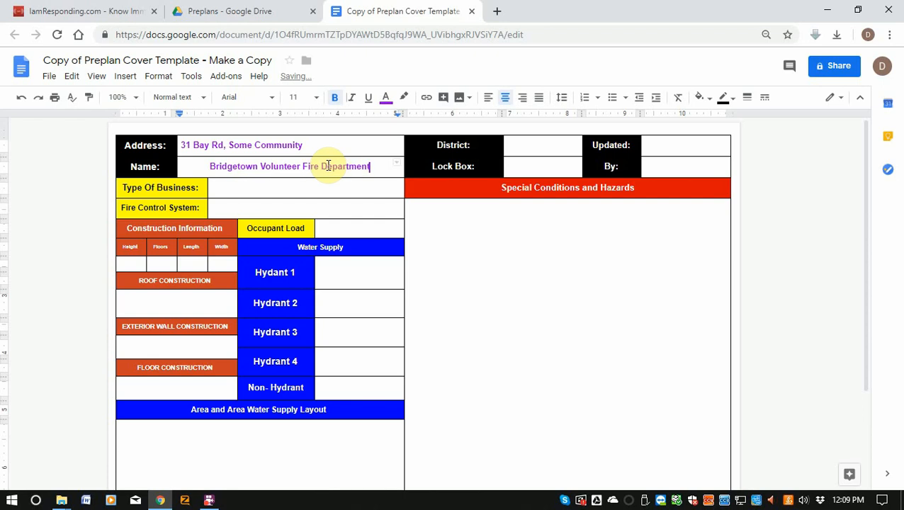
left_click(488, 97)
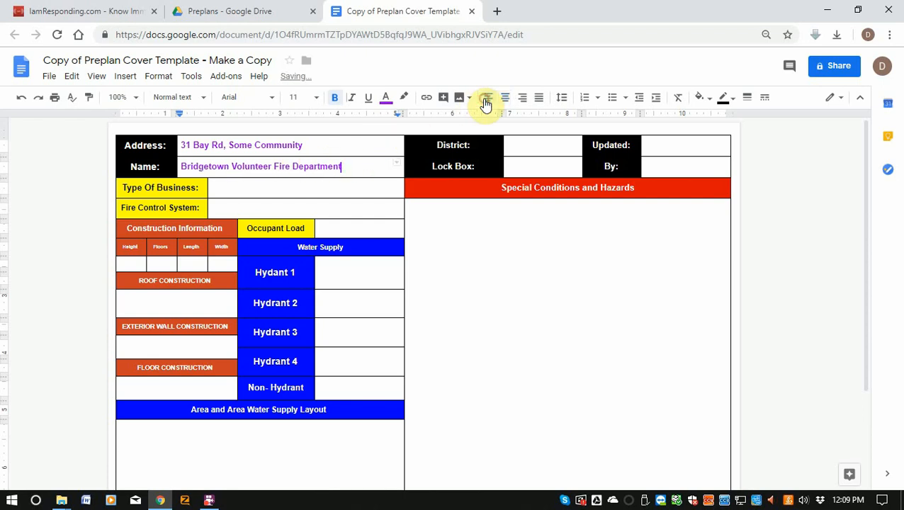
left_click(315, 204)
left_click(321, 186)
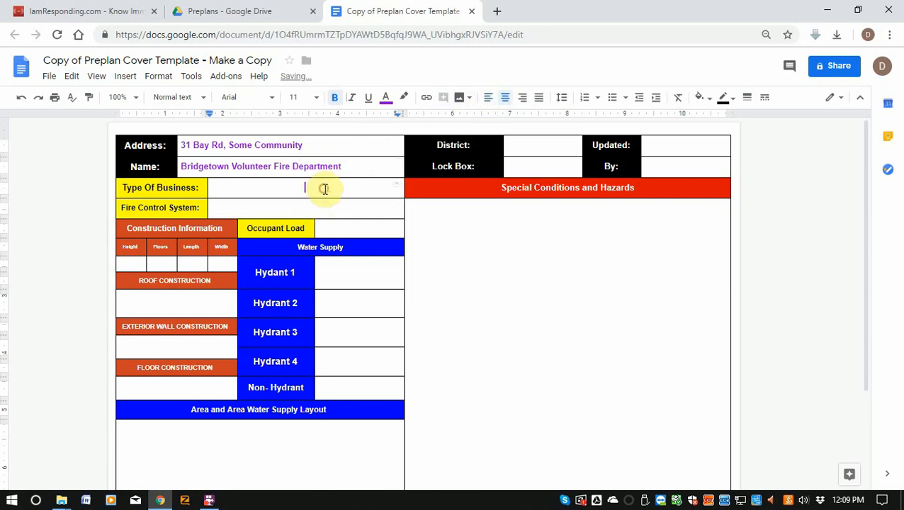
- Set the District to Bridgetown and the Updated date to 2018-02-20
left_click(538, 143)
type("3")
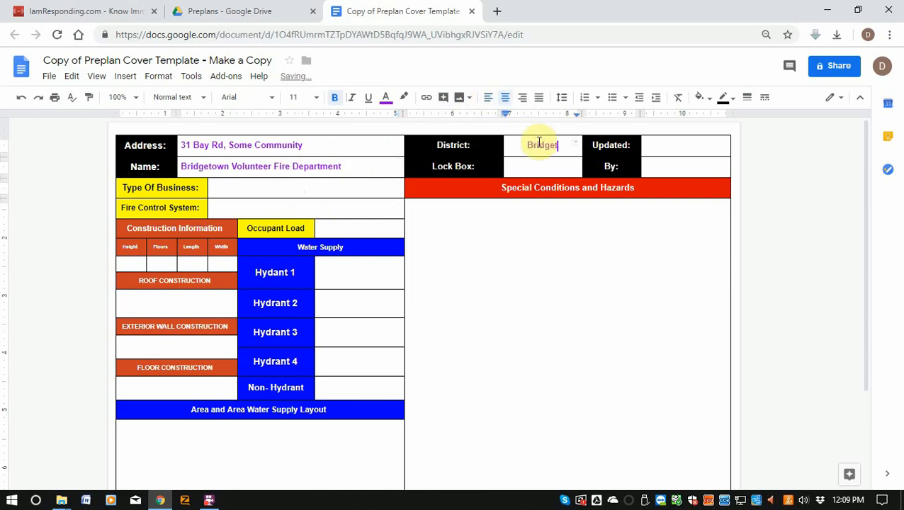
key("Tab")
key("Tab")
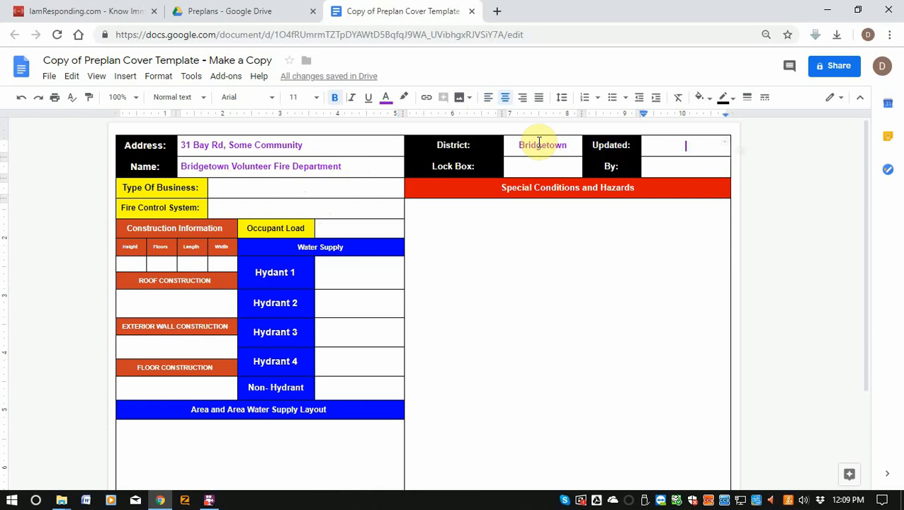
type("18")
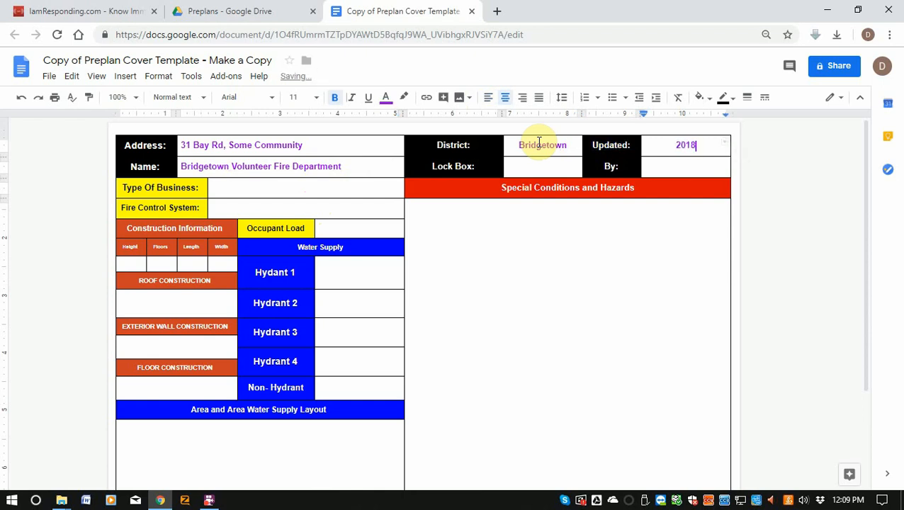
type("-")
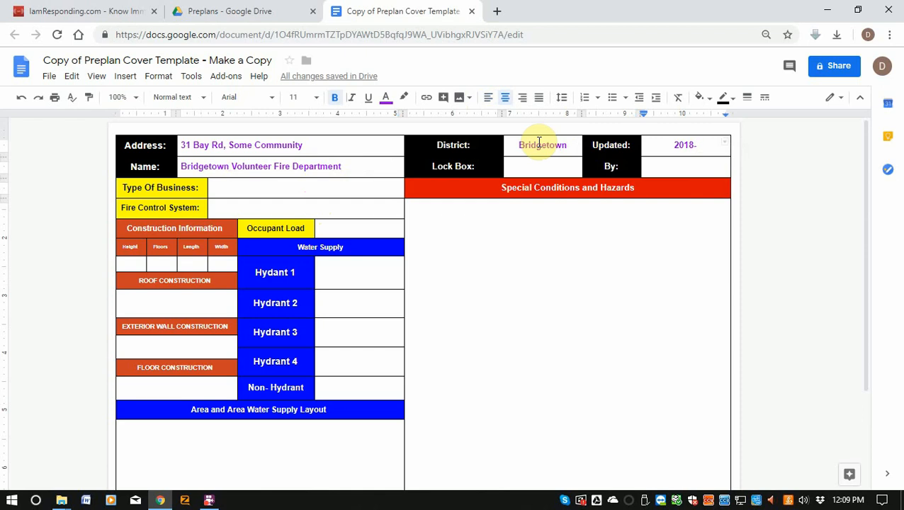
type("02-20")
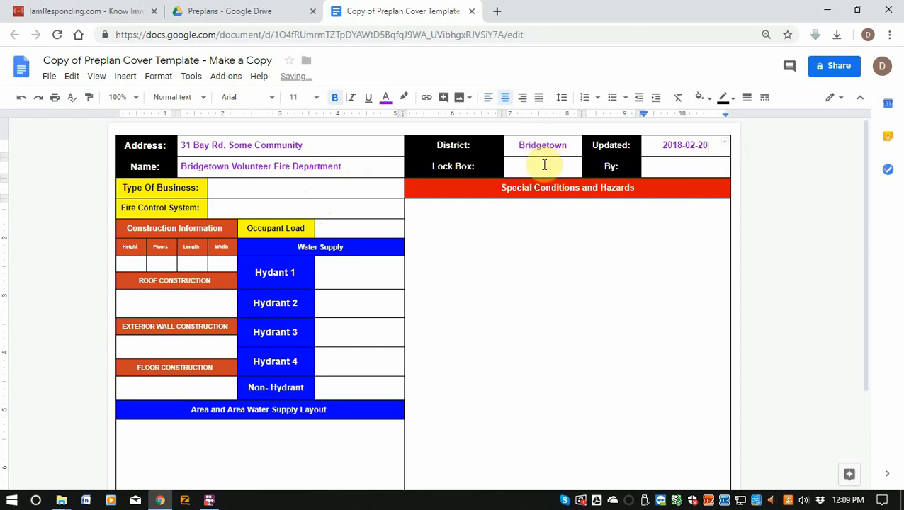
- Enter the updating member's number in the By field and set Lock Box to N/A
left_click(702, 169)
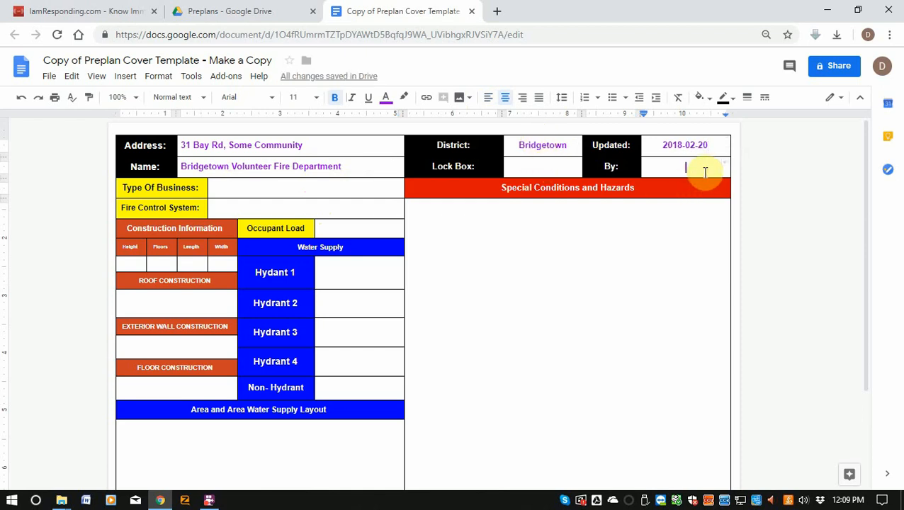
type("#027")
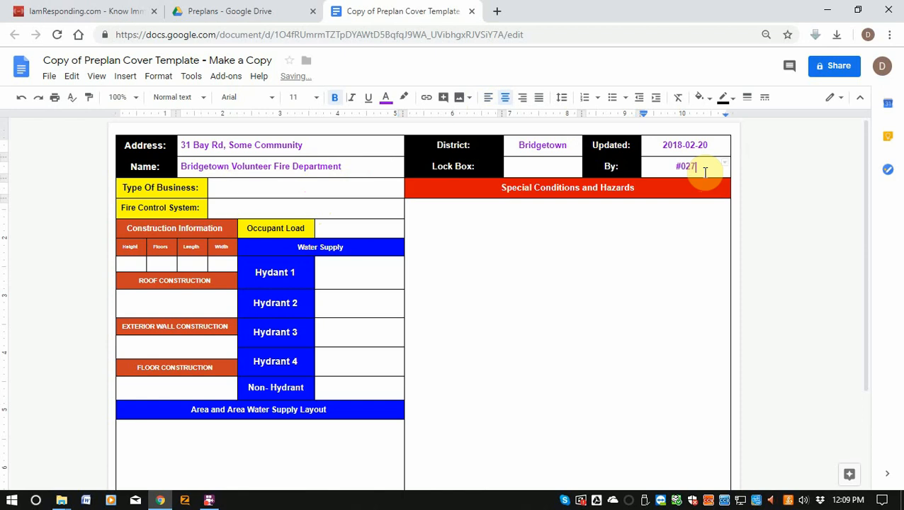
left_click(520, 156)
left_click(523, 165)
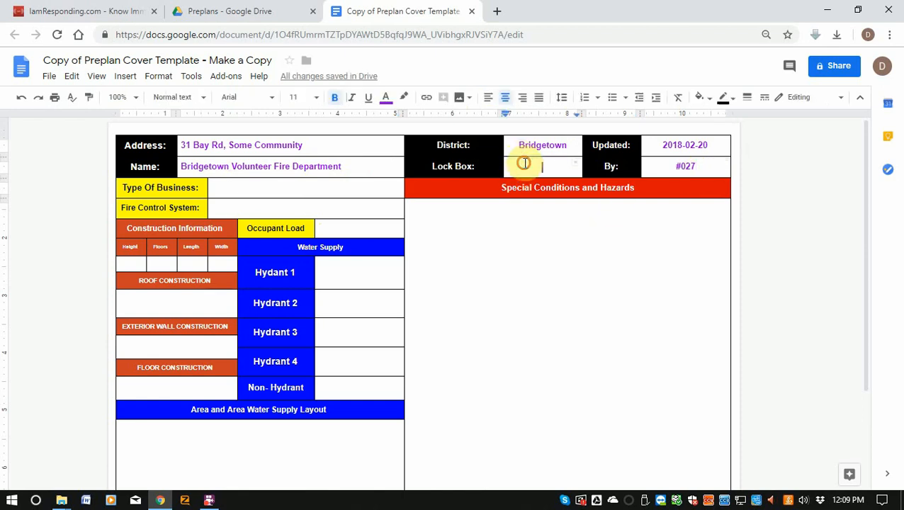
type("No Lock Box")
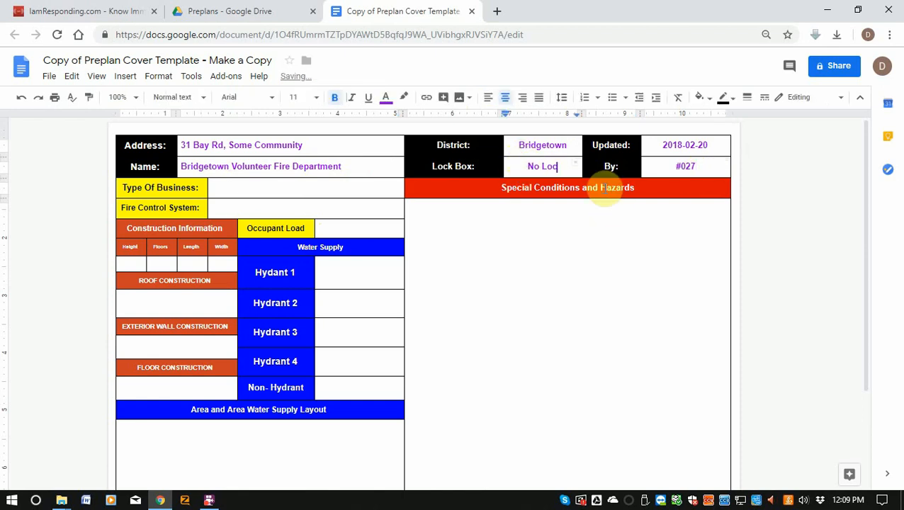
key("BackSpace")
key("BackSpace")
key("BackSpace")
key("BackSpace")
key("BackSpace")
key("BackSpace")
key("BackSpace")
key("BackSpace")
key("BackSpace")
type("/A")
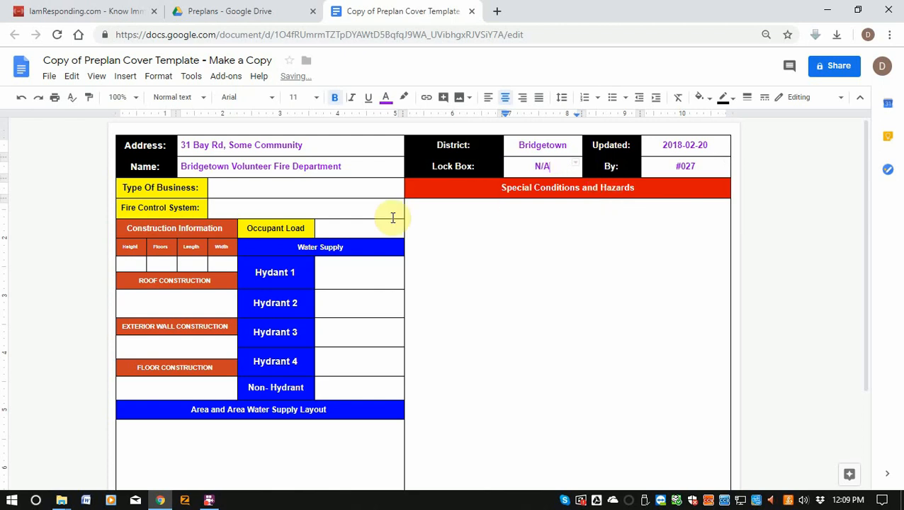
- Set the Type Of Business to Fire Station and the Fire Control System to Non Sprinkler - Fire Alarm
left_click(368, 187)
type("Fire Station")
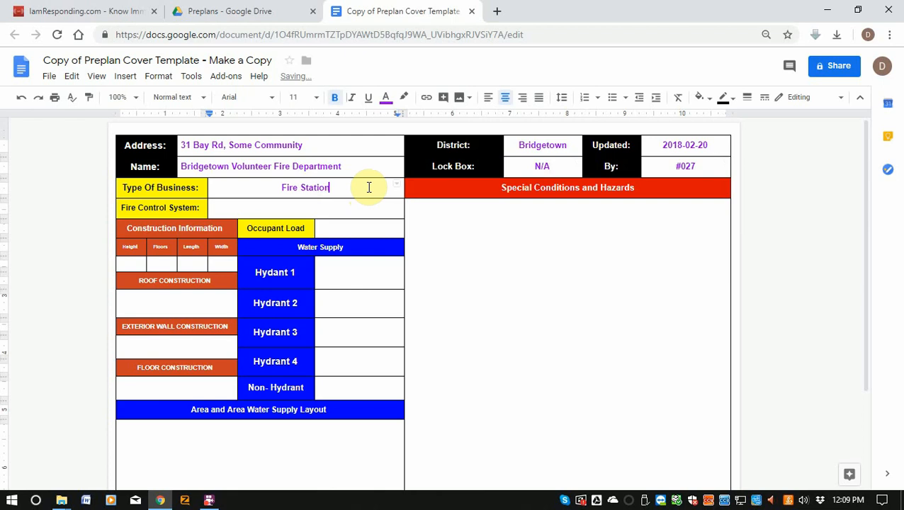
key("Tab")
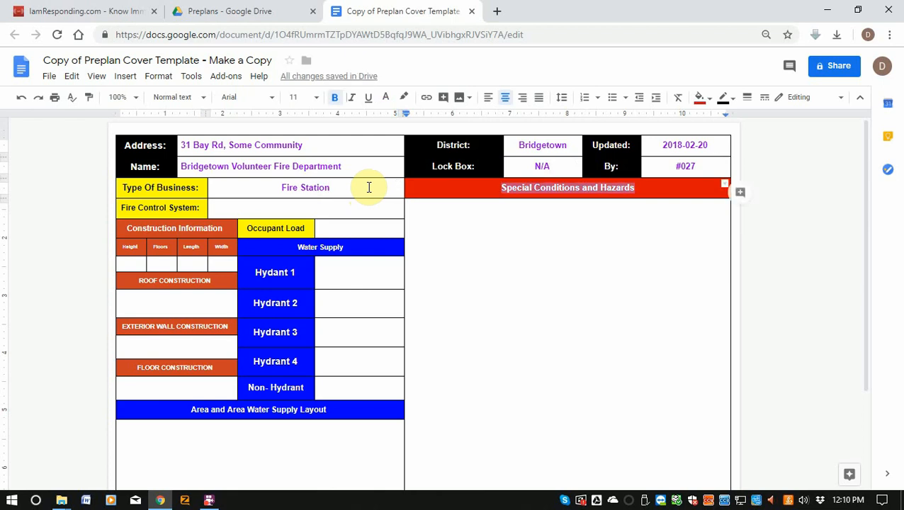
left_click(216, 207)
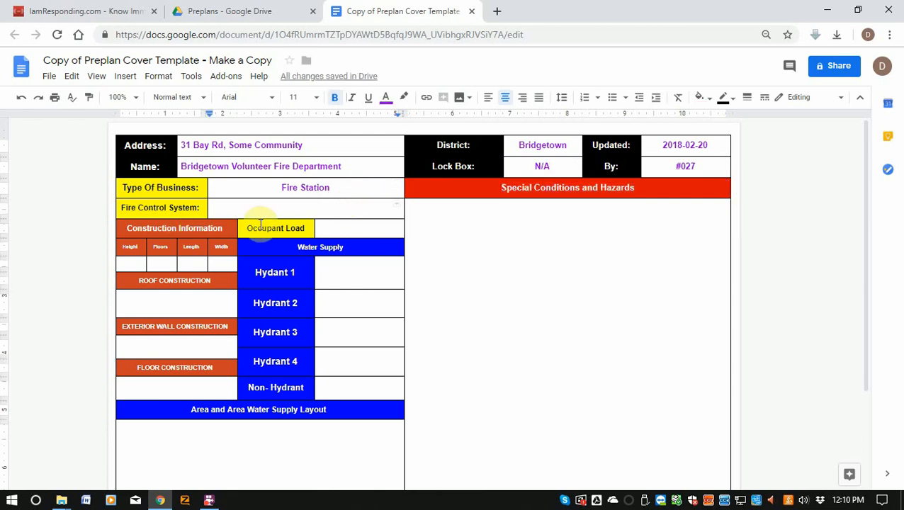
type("N")
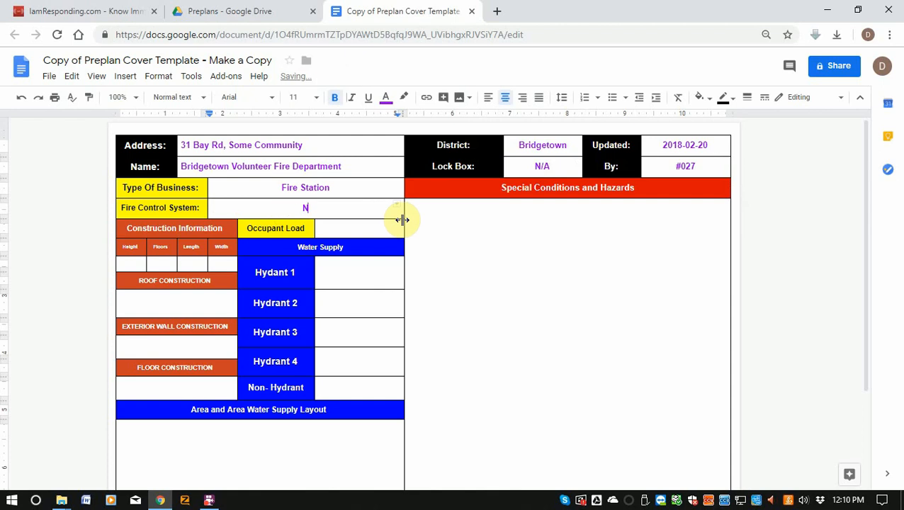
type("on Sprinkler - Fire Al")
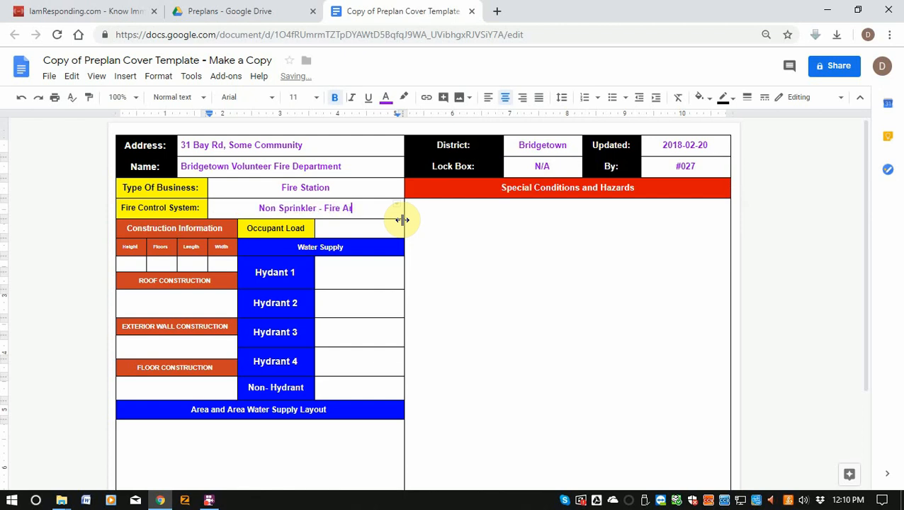
type("arm")
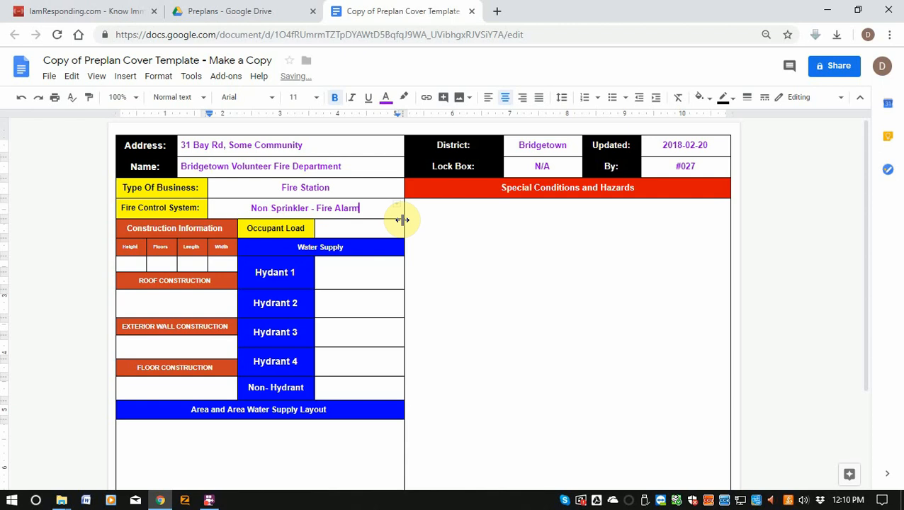
- Enter 0-125 as the Occupant Load
left_click(320, 226)
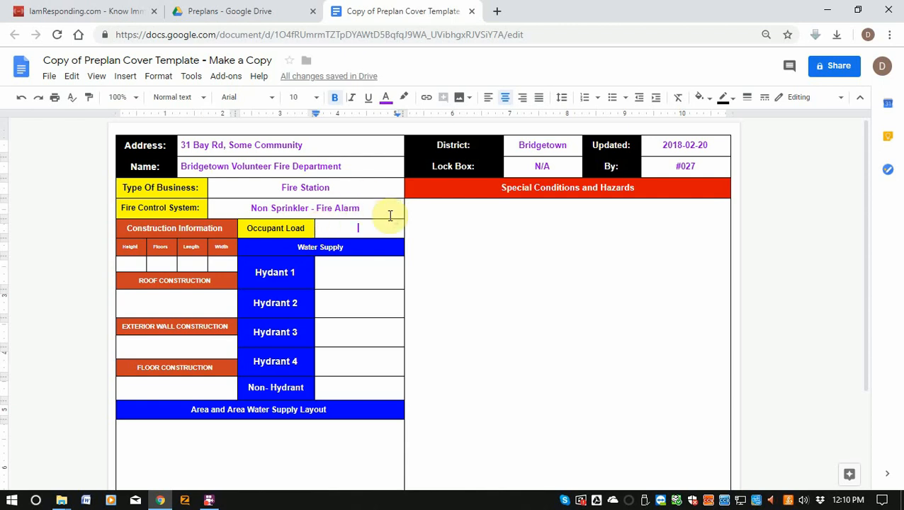
type("20")
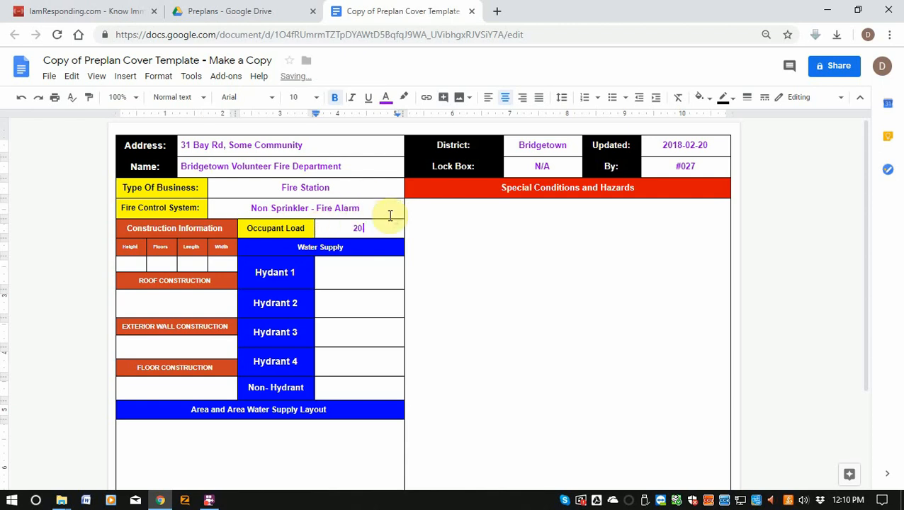
type("0")
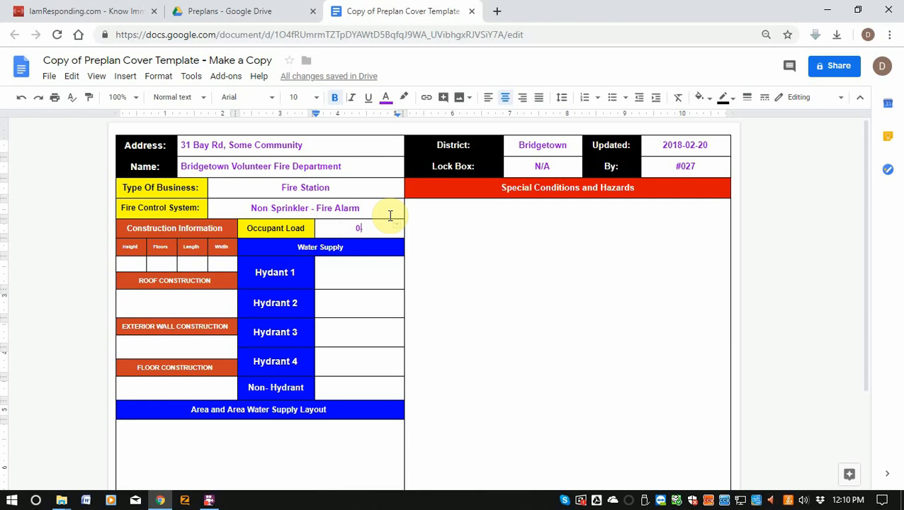
key("Tab")
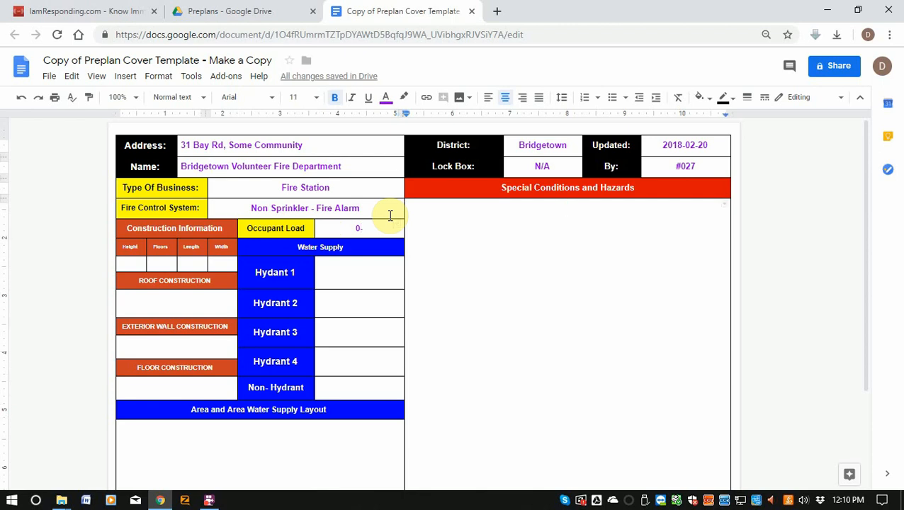
left_click(381, 227)
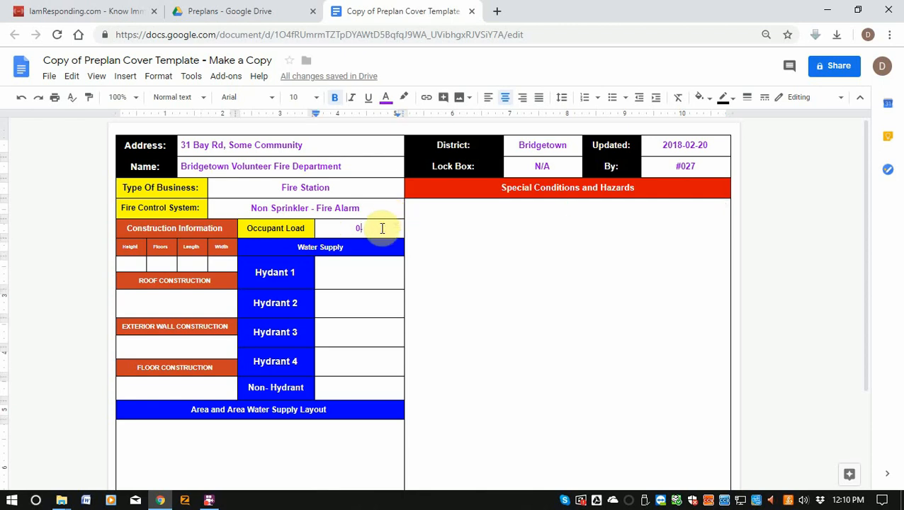
type("-125")
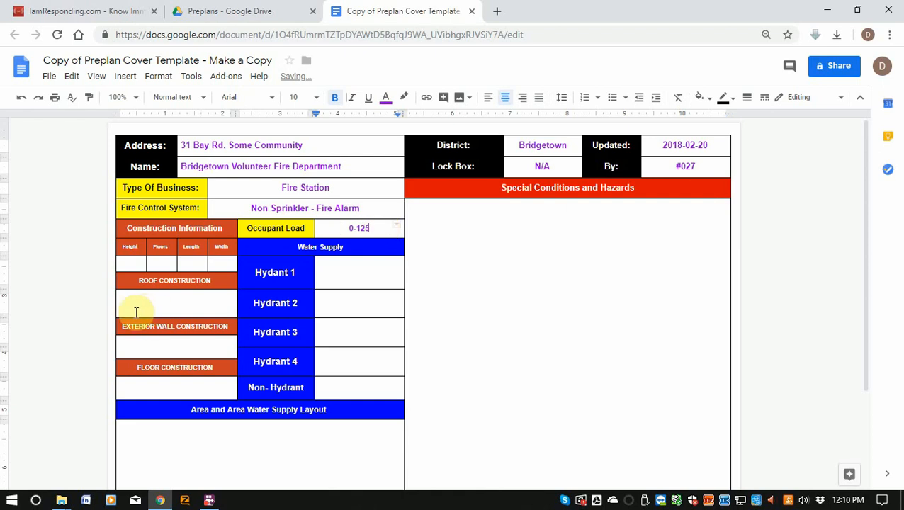
- Enter the building's Height as 20 under Construction Information
left_click(138, 262)
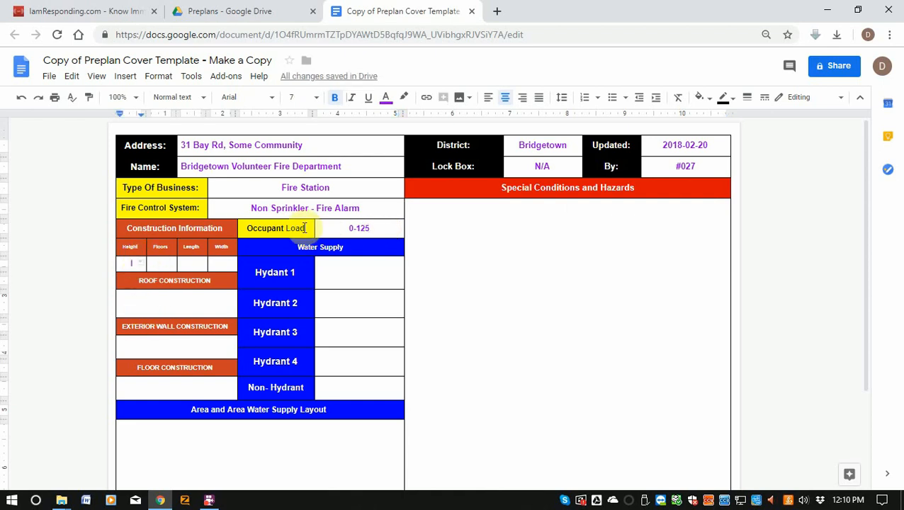
type("25")
key("Tab")
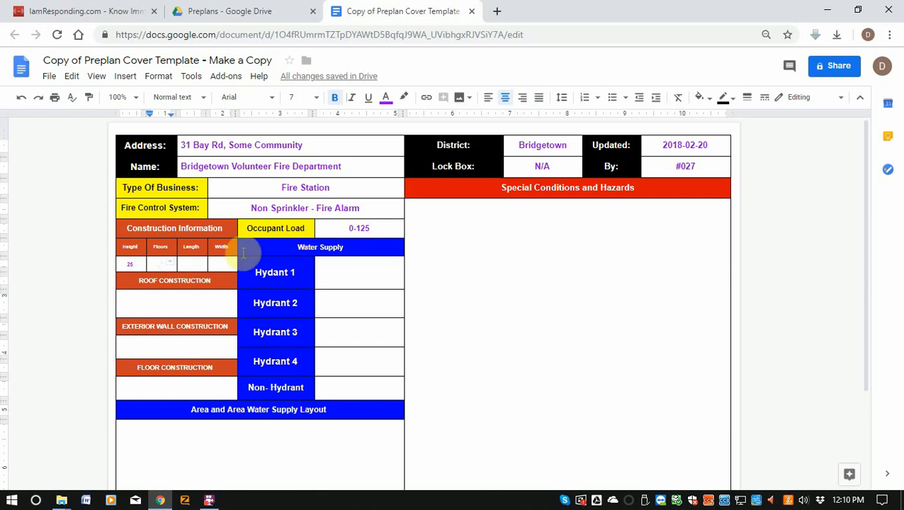
double_click(134, 265)
key("BackSpace")
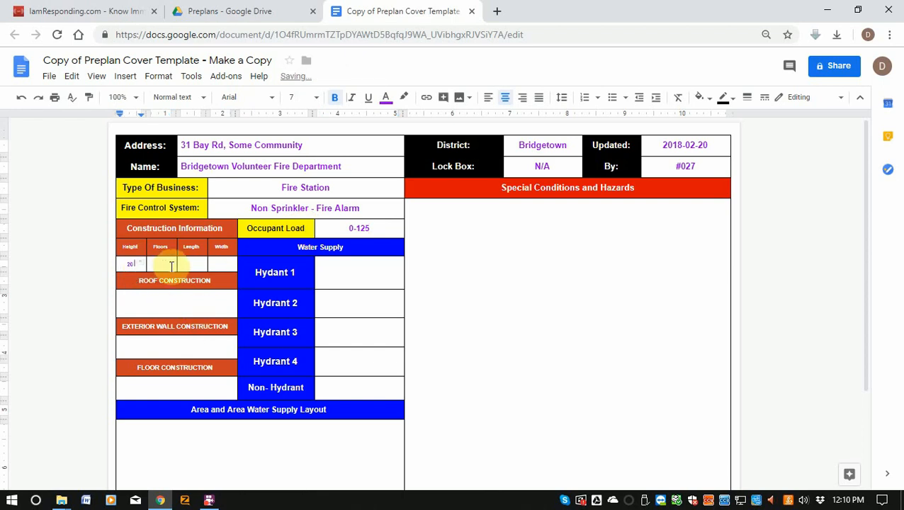
- Under Construction Information, enter 1 for Floors, 80 for Length and 120 for Width
left_click(168, 265)
type("1")
key("Tab")
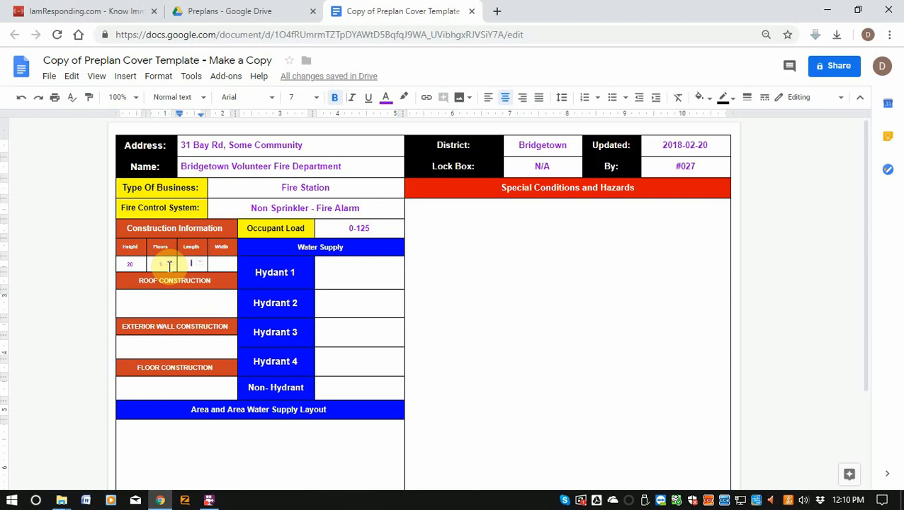
type("80")
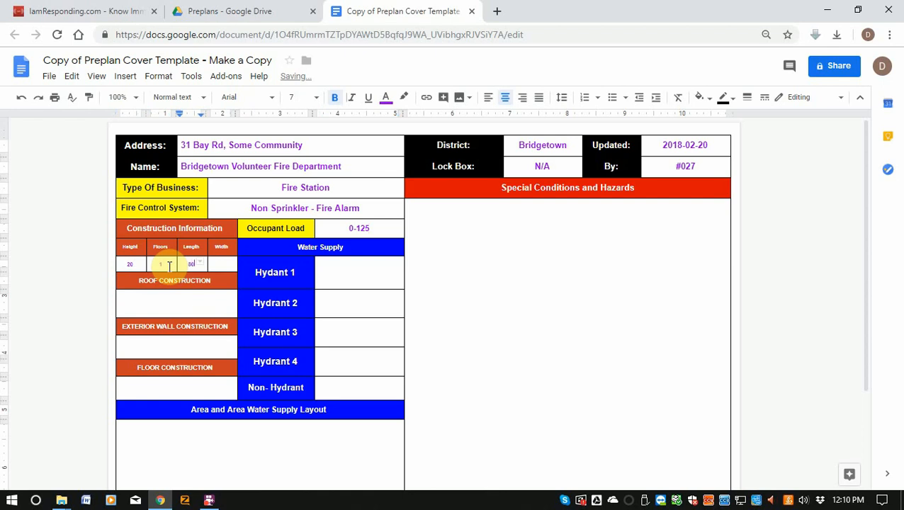
key("Tab")
type("120")
- Try font sizes 18 and 12 on the Height, Floors, Length and Width values and check the page layout
left_click_drag(127, 264, 216, 269)
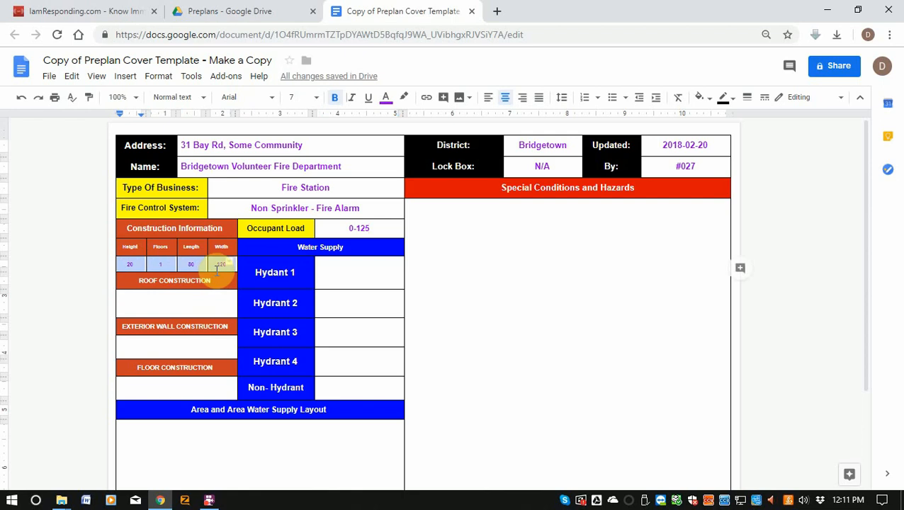
left_click(317, 102)
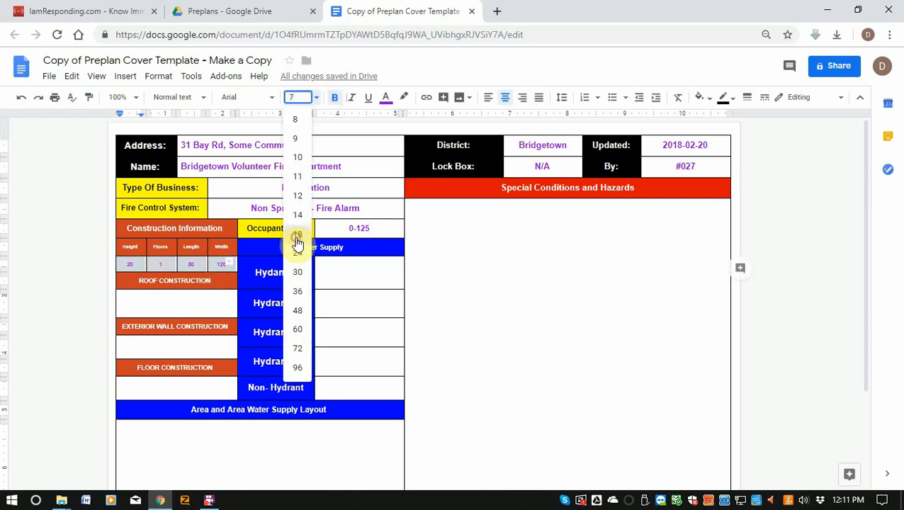
left_click(297, 237)
left_click(314, 97)
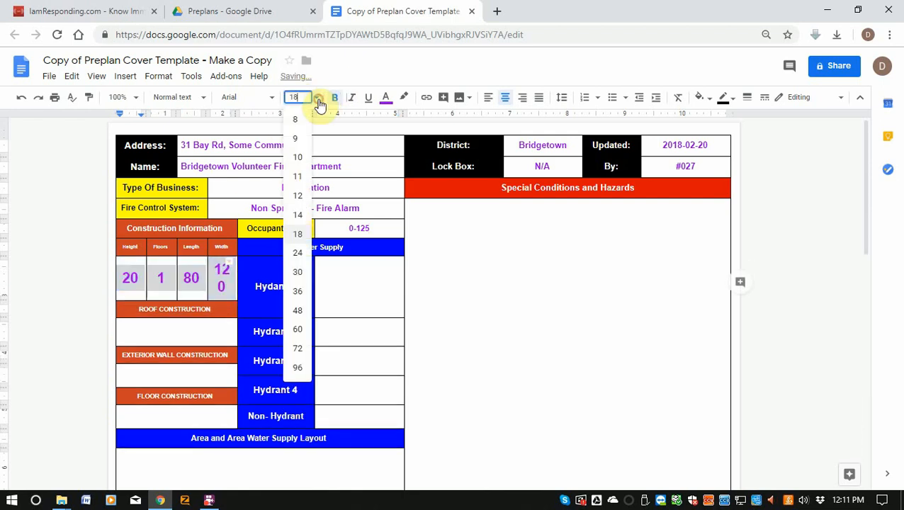
left_click(287, 201)
scroll(256, 342, "down", 2)
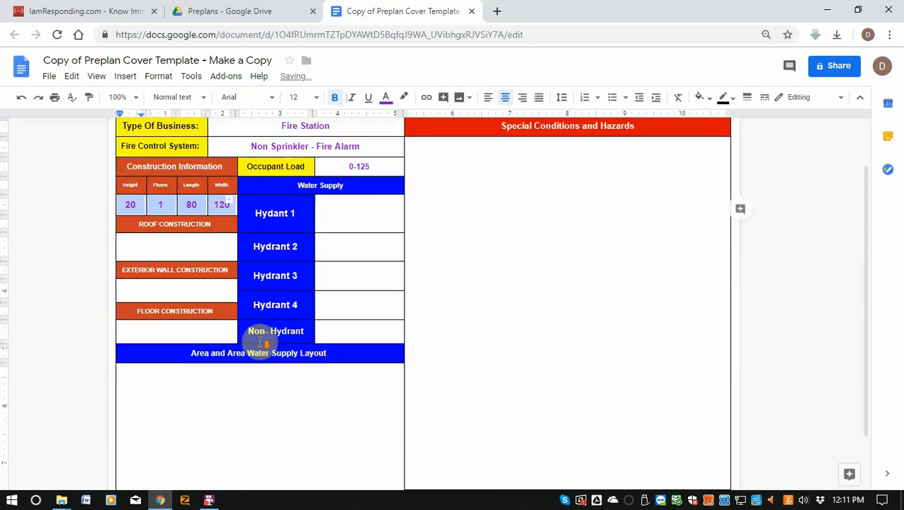
scroll(258, 338, "up", 2)
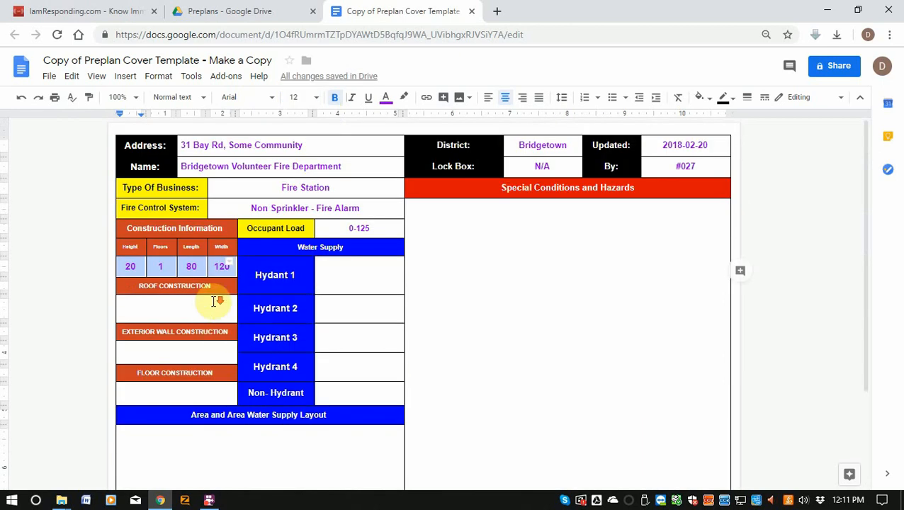
scroll(221, 296, "down", 2)
left_click(181, 184)
scroll(117, 278, "up", 2)
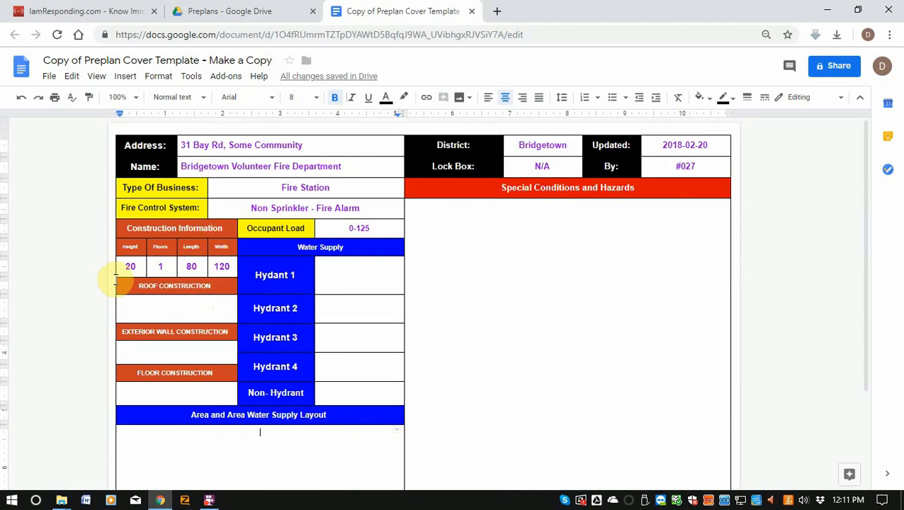
scroll(163, 304, "down", 2)
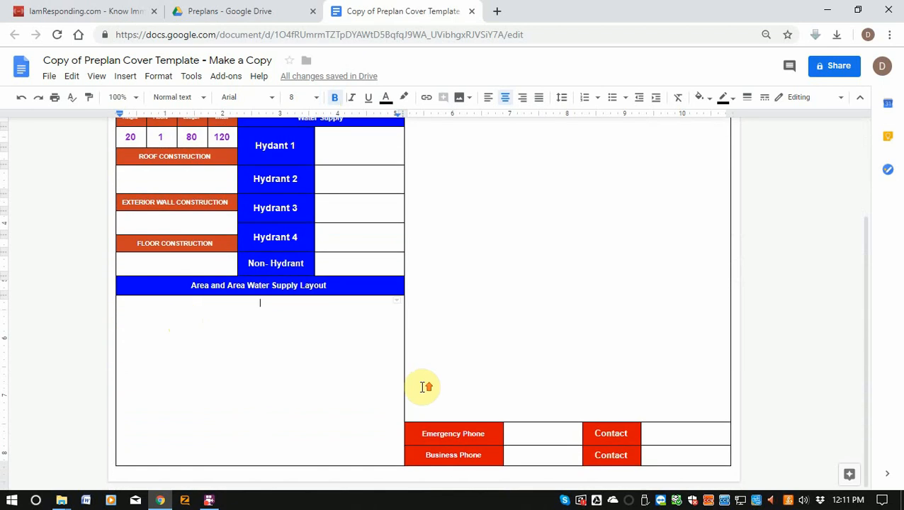
scroll(424, 387, "up", 2)
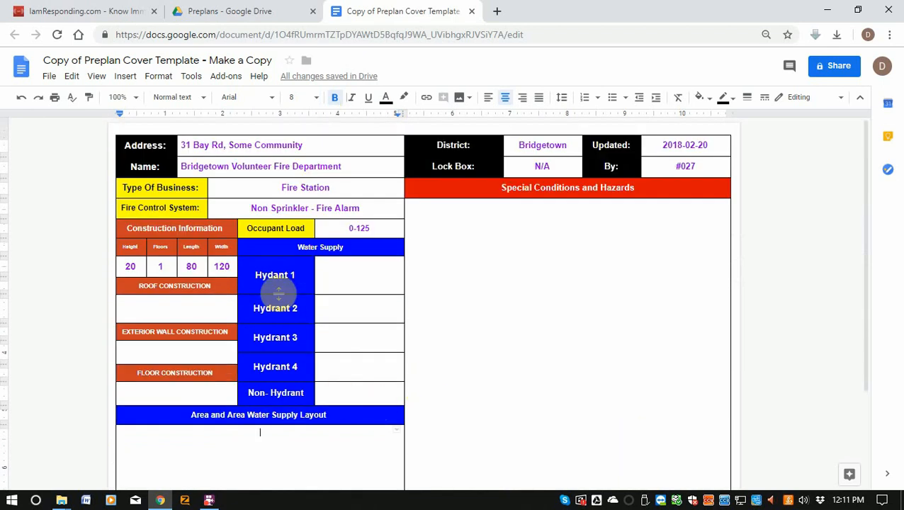
- Set the font size of the Height, Floors, Length and Width values to 10
left_click_drag(157, 265, 212, 258)
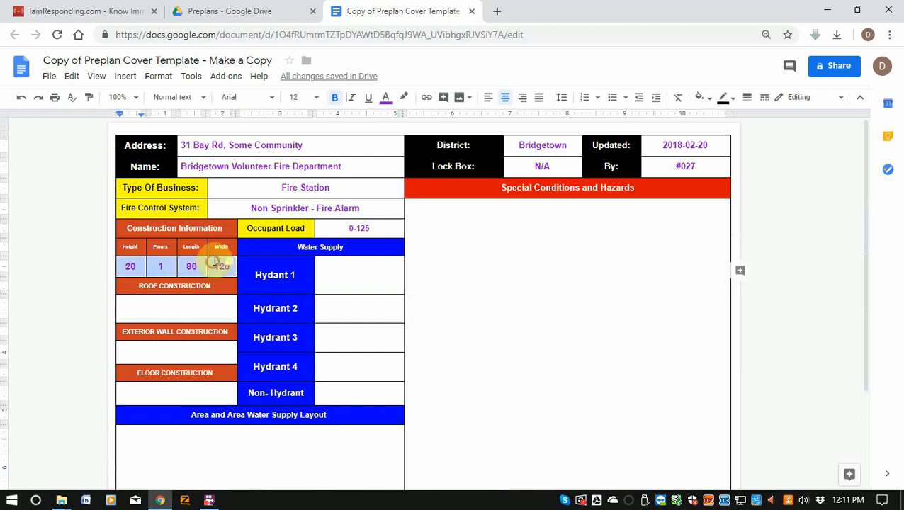
left_click(319, 100)
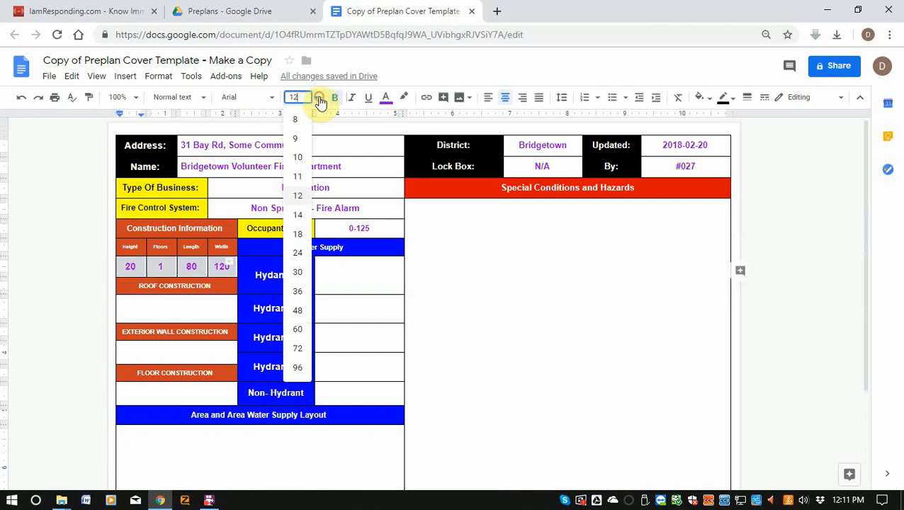
left_click(297, 158)
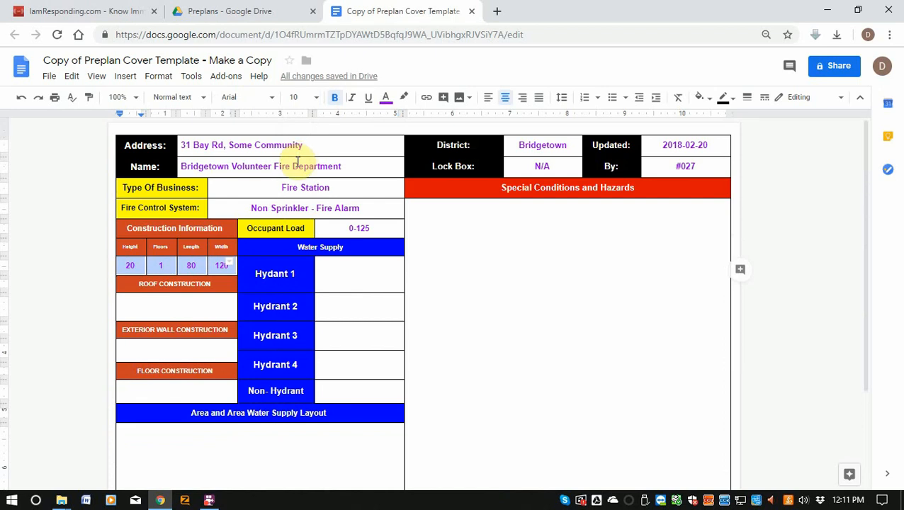
- Enter Lightweight Truss as the Roof Construction
left_click(210, 303)
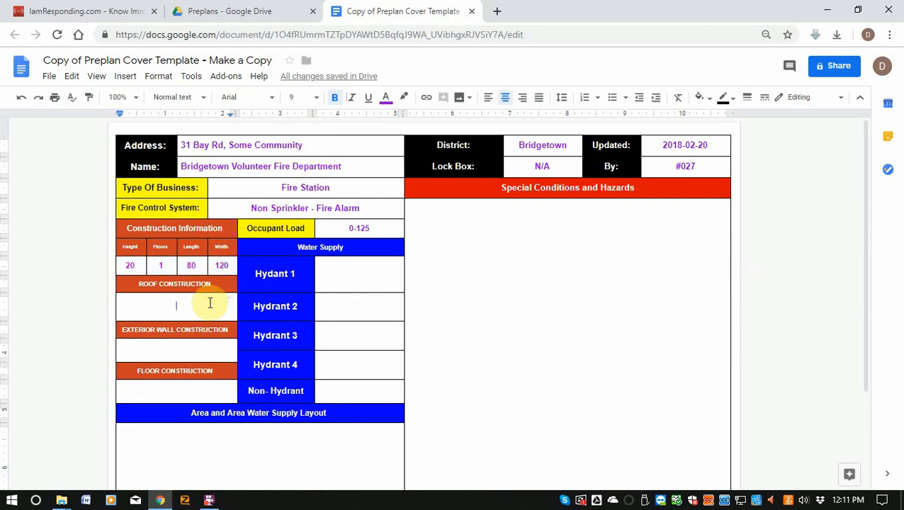
type("Ligh")
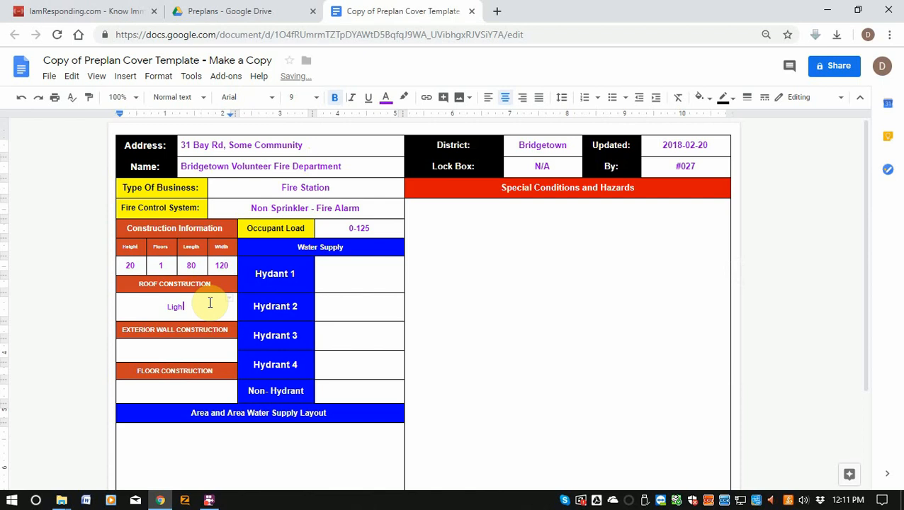
type("tweight Truss")
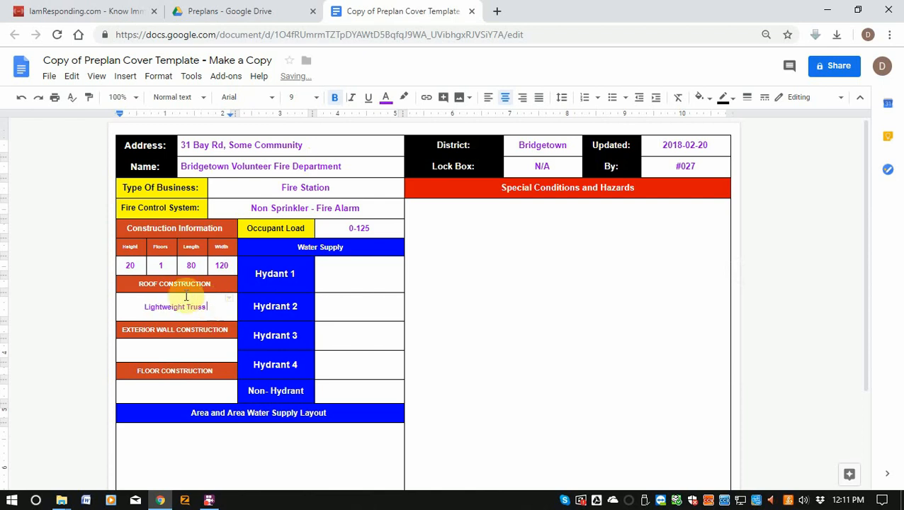
- Enter ICF / Brick Cladding as the Exterior Wall Construction and Concrete as the Floor Construction
left_click(181, 347)
type("ICF / B")
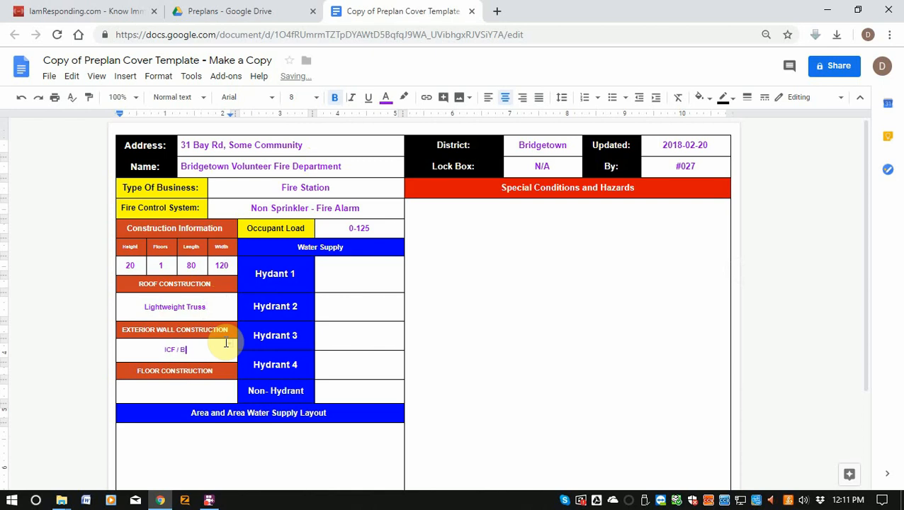
type("rick Cladding")
left_click(240, 383)
type("Concrete")
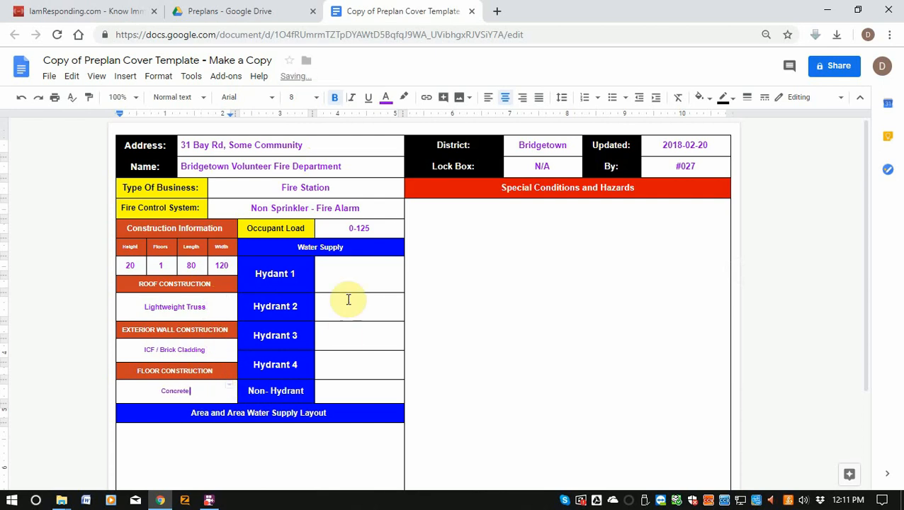
left_click(356, 272)
left_click(327, 302)
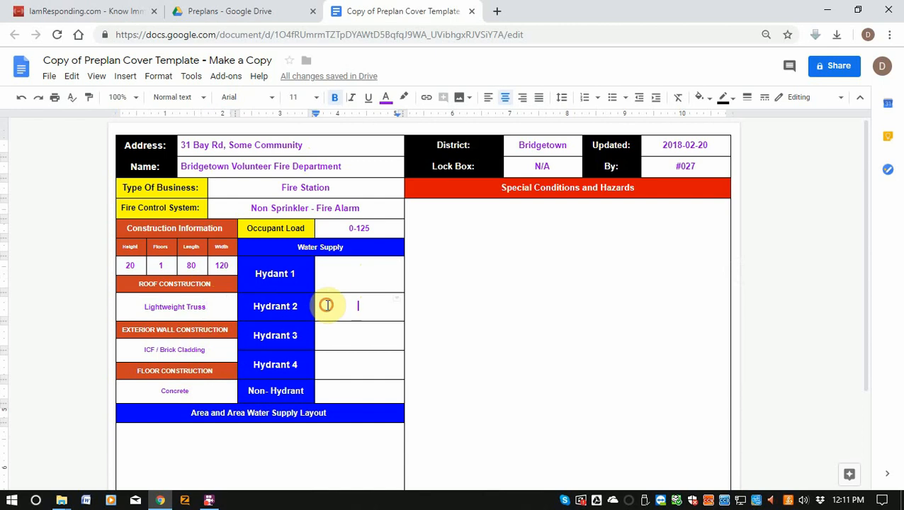
left_click(329, 334)
left_click(339, 358)
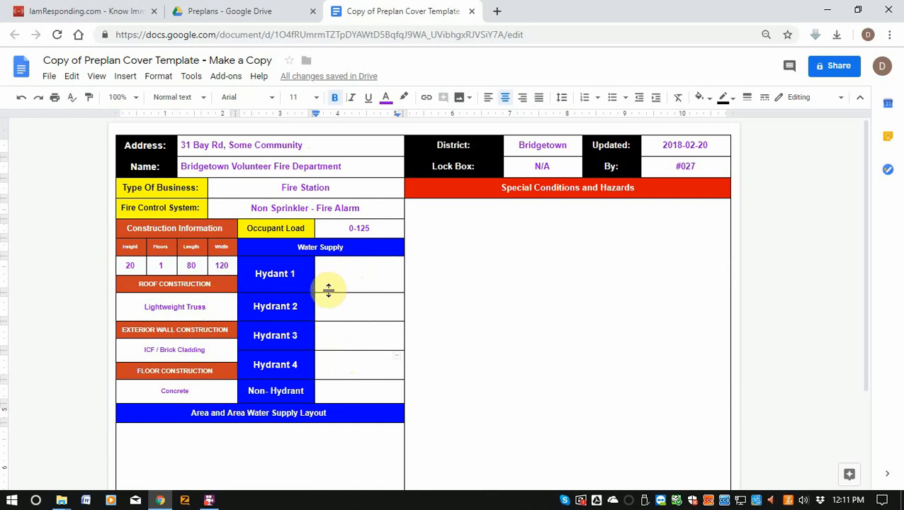
- Switch to IamResponding and examine the details of the two hydrants across the road from the fire station on the satellite map
left_click(91, 8)
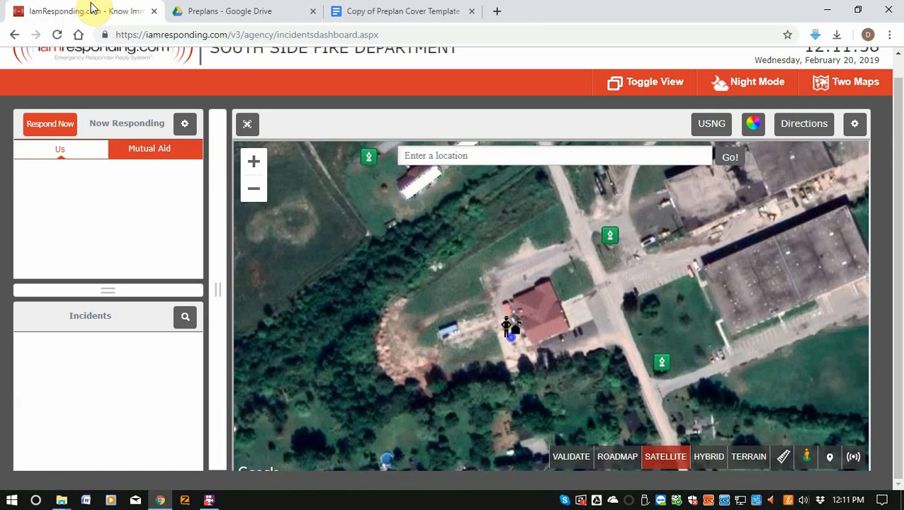
mouse_move(616, 278)
left_mouse_down()
mouse_move(559, 283)
mouse_move(602, 280)
left_mouse_up()
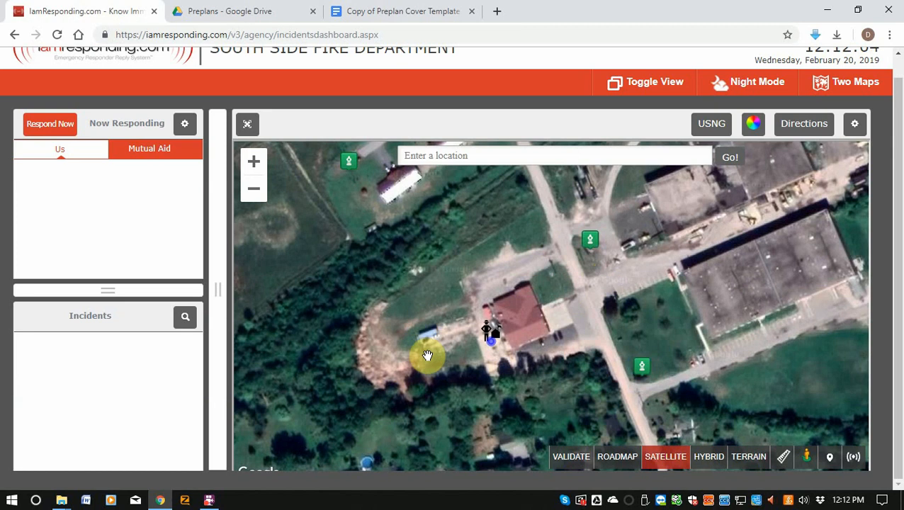
left_click(641, 367)
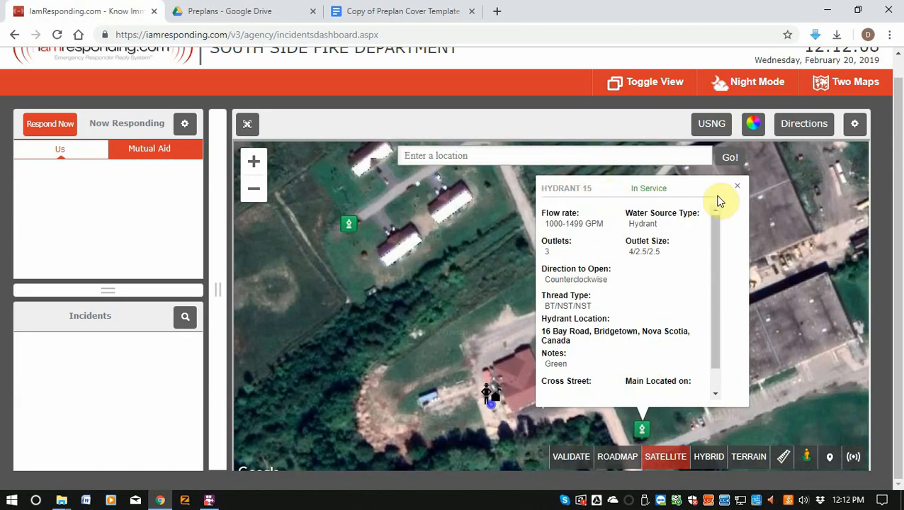
left_click(737, 189)
left_click(592, 305)
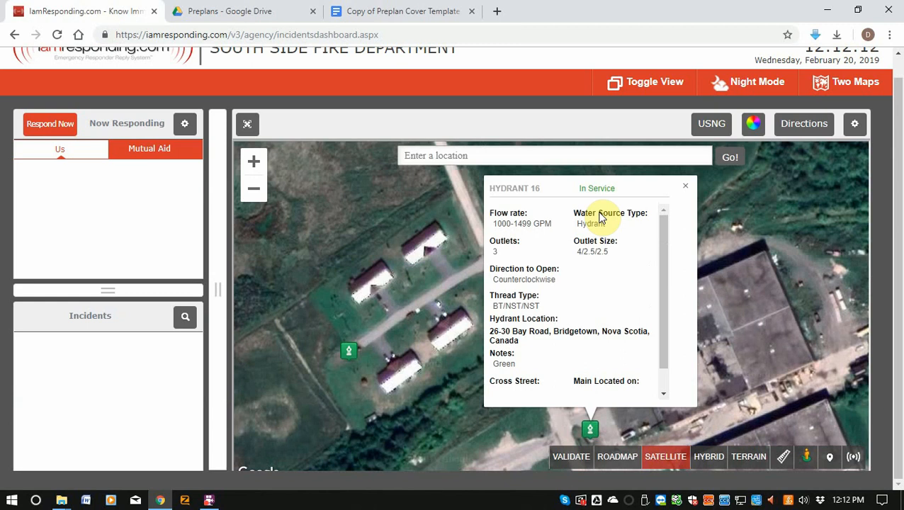
left_click(685, 186)
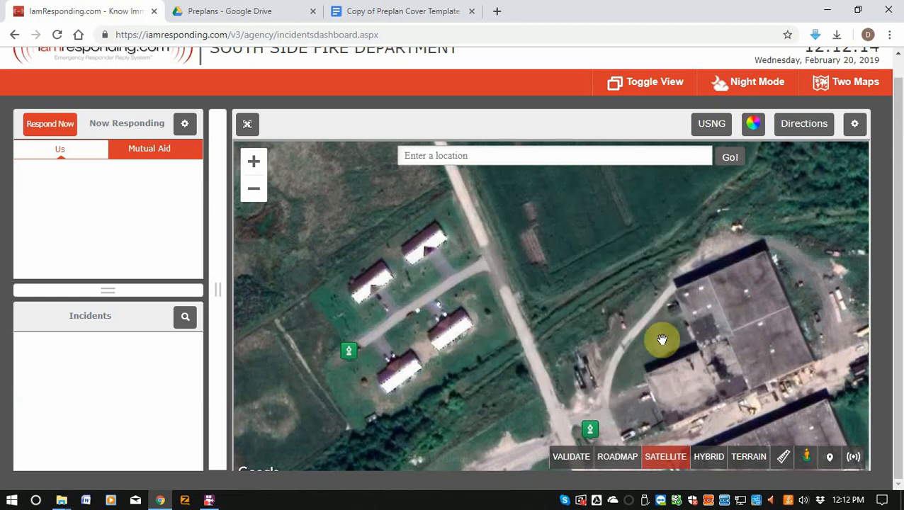
left_click_drag(661, 340, 651, 236)
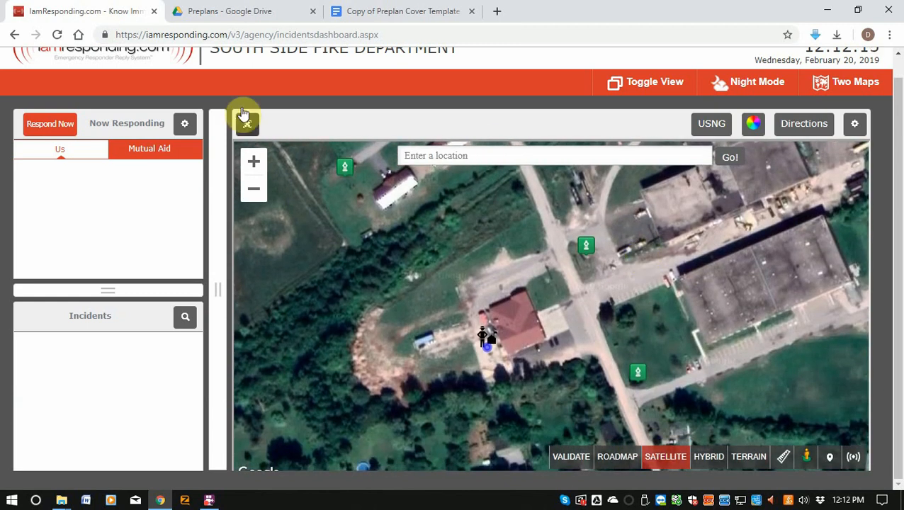
- Return to the preplan document and enter 15 for Hydrant 1 and 16 for Hydrant 2 under Water Supply
left_click(228, 20)
left_click(361, 18)
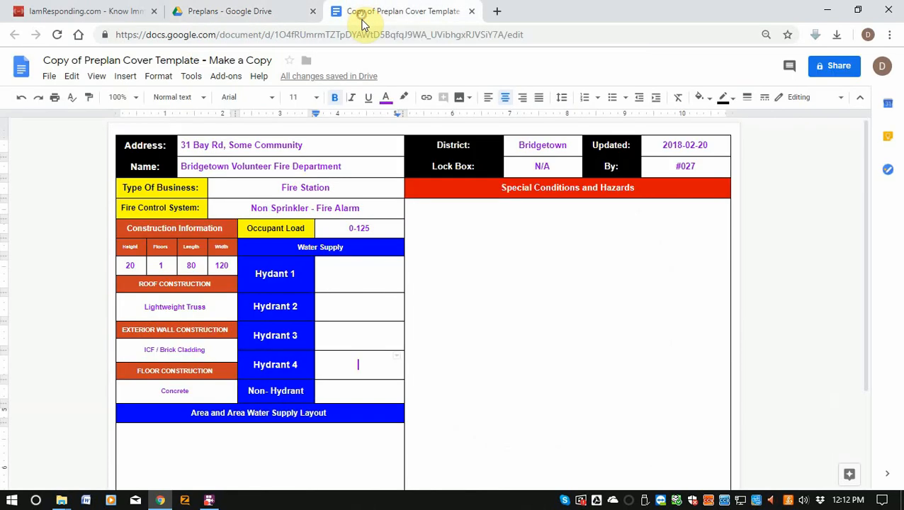
left_click(332, 279)
type("15")
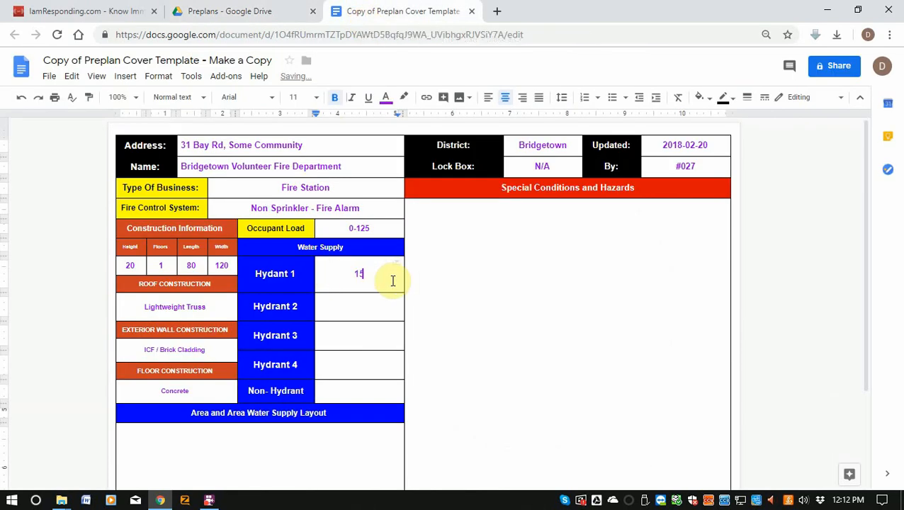
left_click(376, 306)
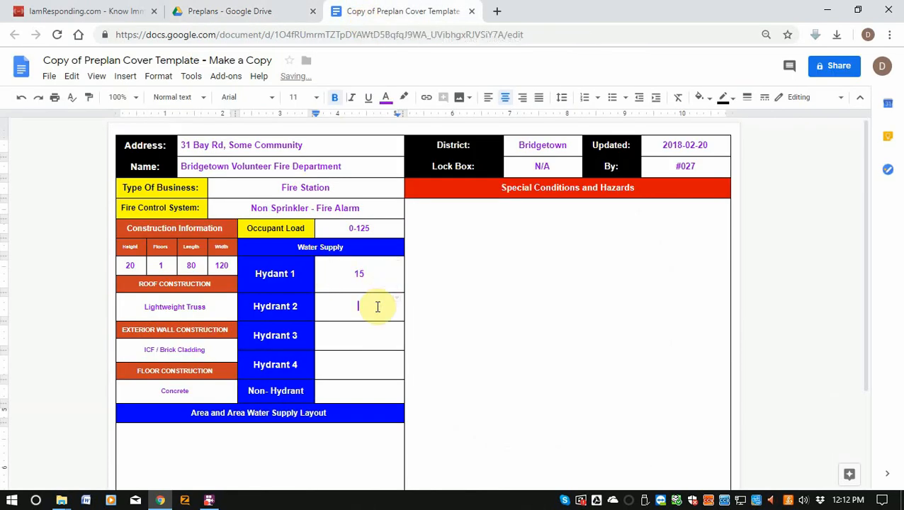
type("16")
- Put a # sign in front of the Hydrant 1 and Hydrant 2 numbers
left_click(352, 270)
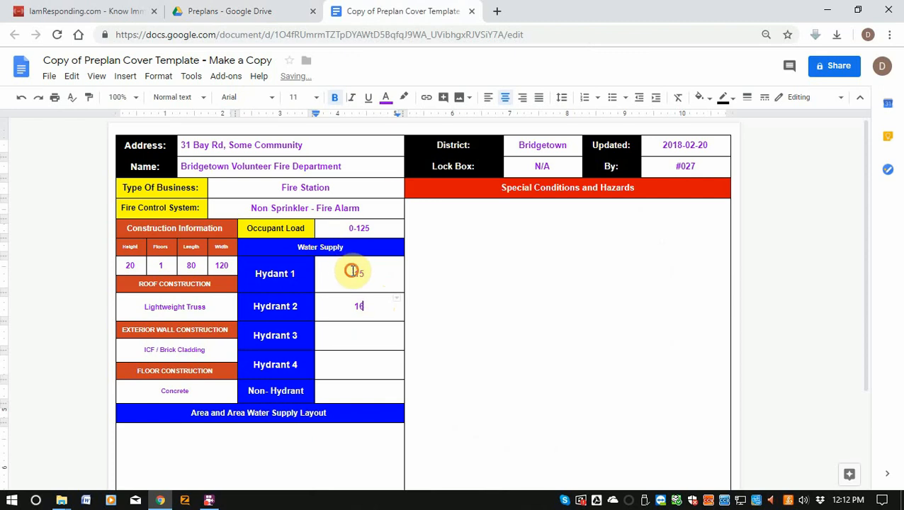
type("#")
left_click(355, 313)
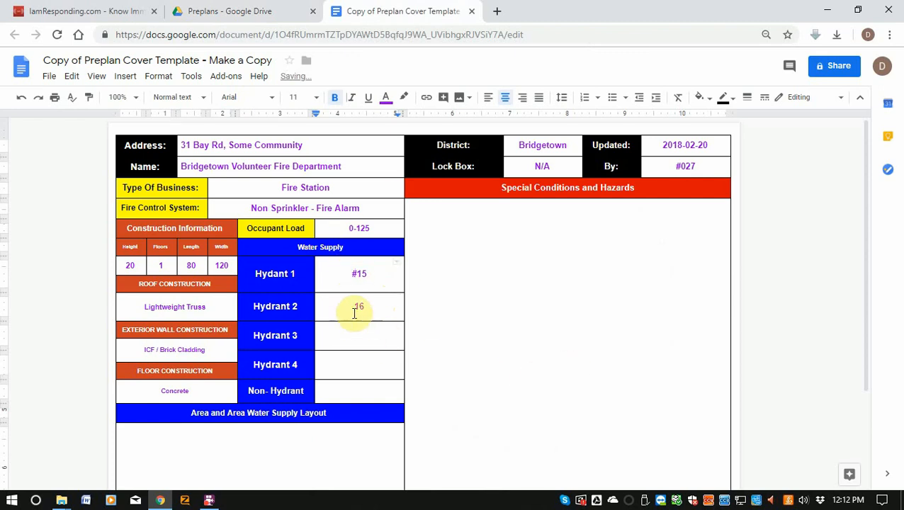
type("#")
left_click(297, 283)
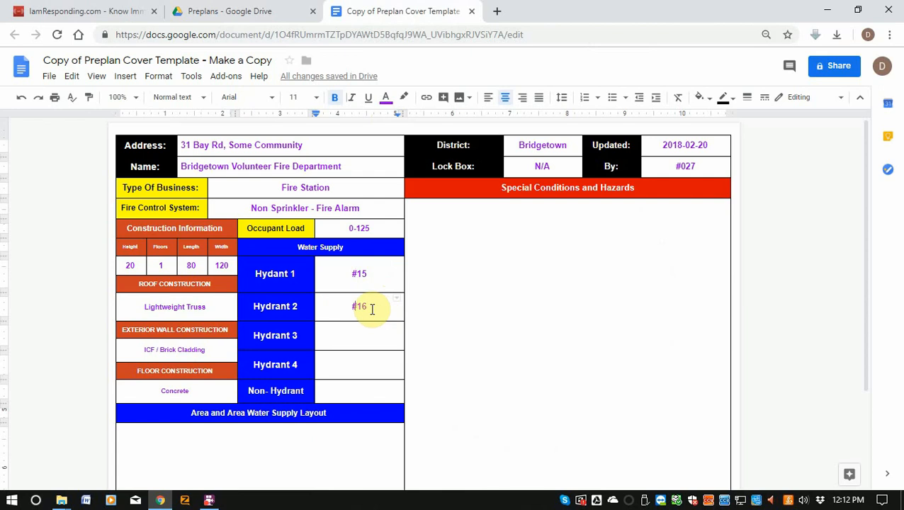
double_click(367, 269)
left_click(362, 306)
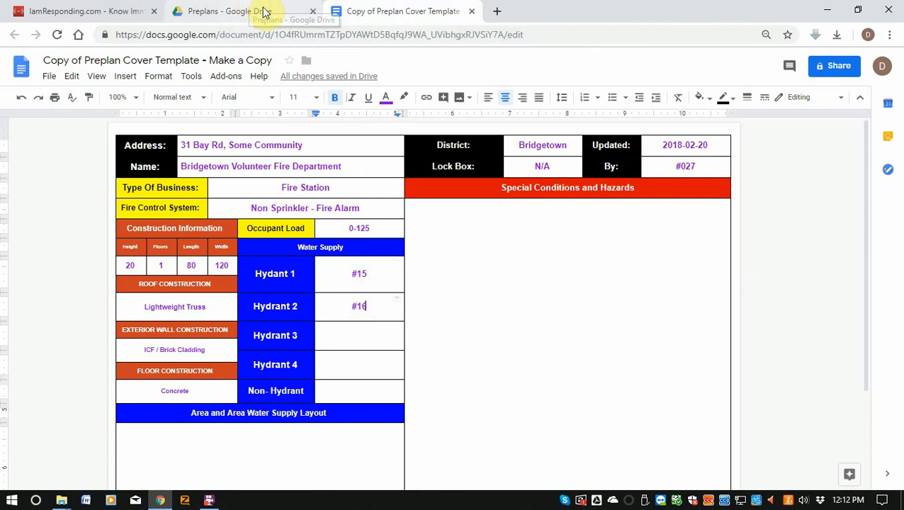
- Append a dash and the hydrant's street address to the Hydrant 1 entry
left_click(375, 273)
type("- 30")
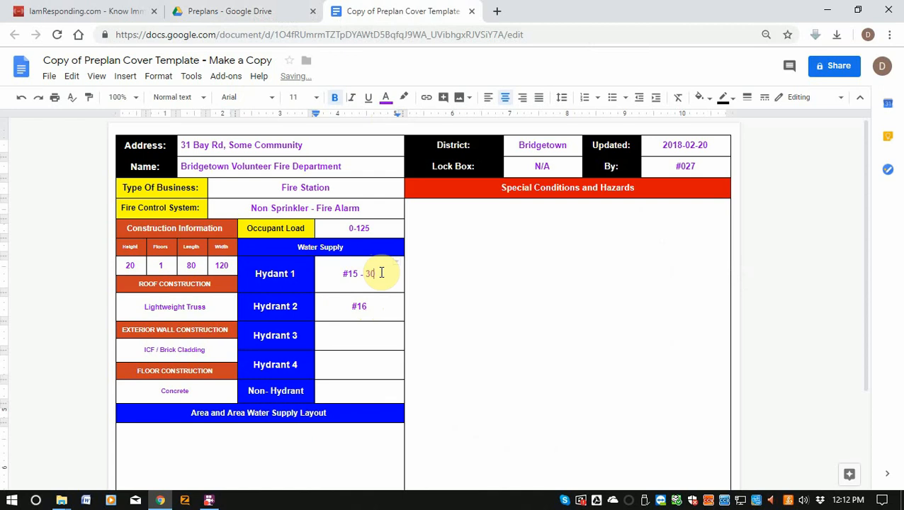
type(" Bay Rd")
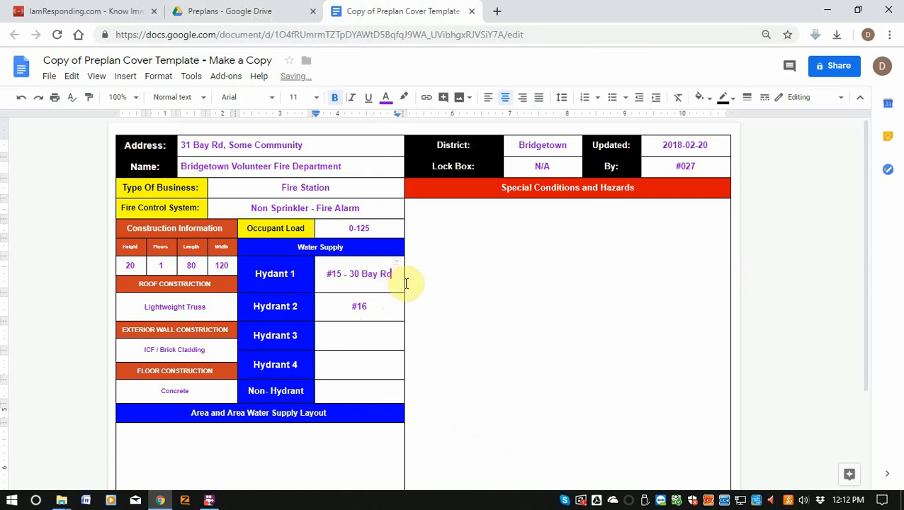
- Append a dash and the hydrant's street address to the Hydrant 2 entry
left_click(379, 300)
type("-")
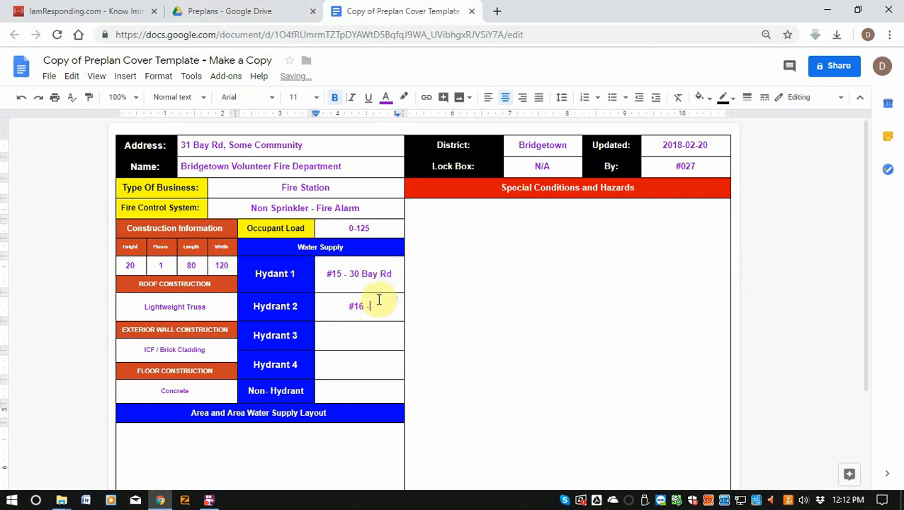
type(" 36 Bay Rd")
- Switch to IamResponding and measure the hose route from the fire station's front, along the road, to the hydrant north of the driveway
left_click(291, 11)
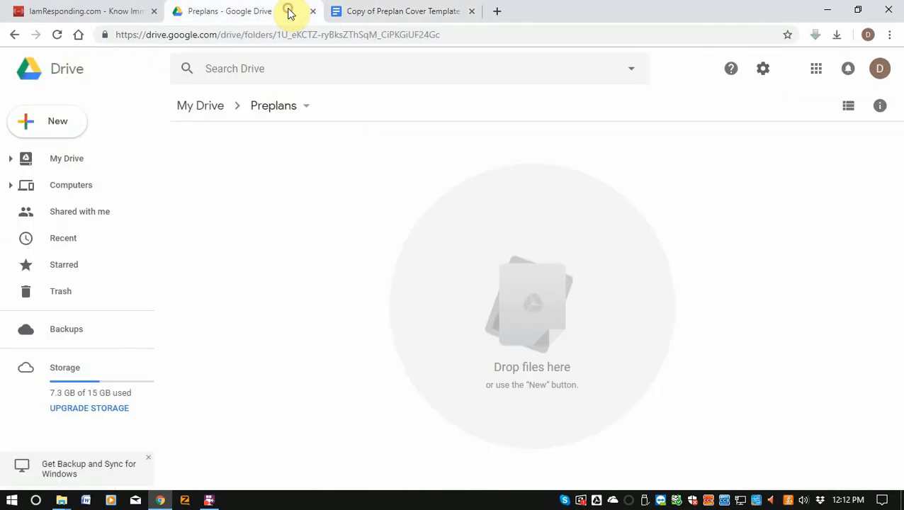
left_click(59, 14)
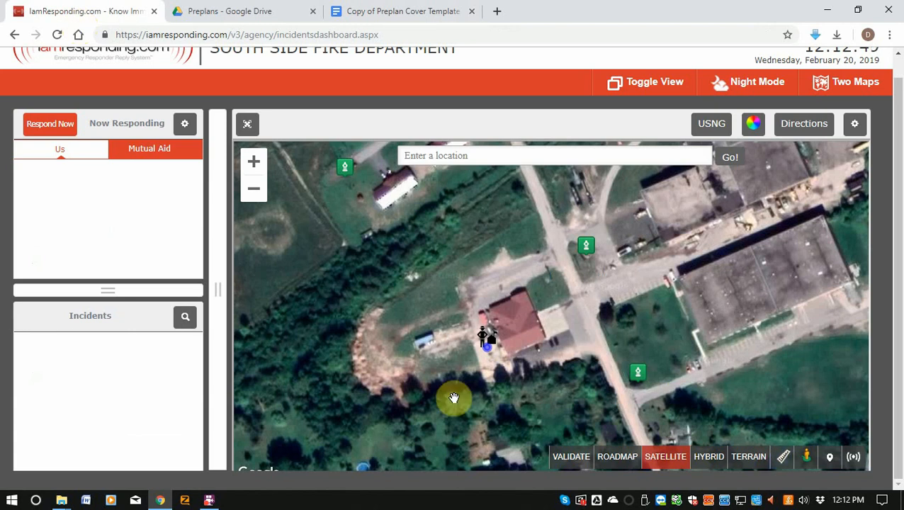
left_click(783, 462)
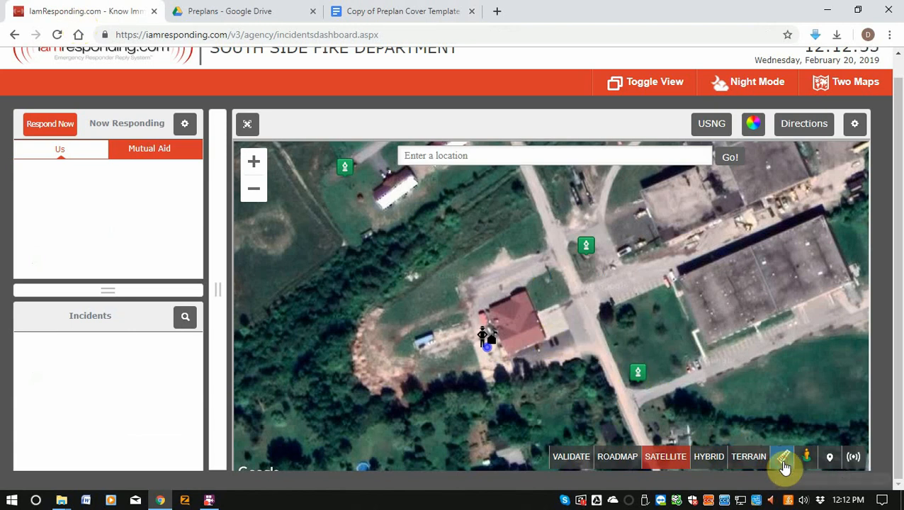
left_click(540, 326)
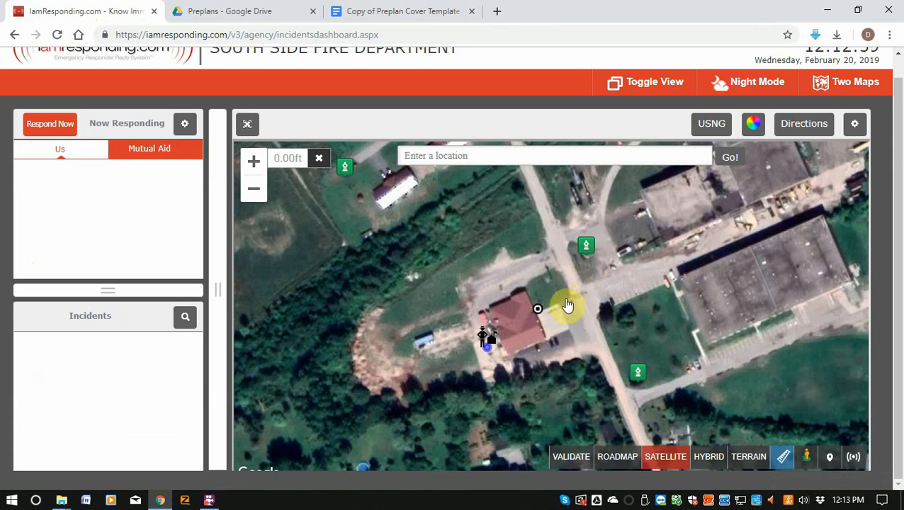
left_click(573, 280)
left_click(560, 249)
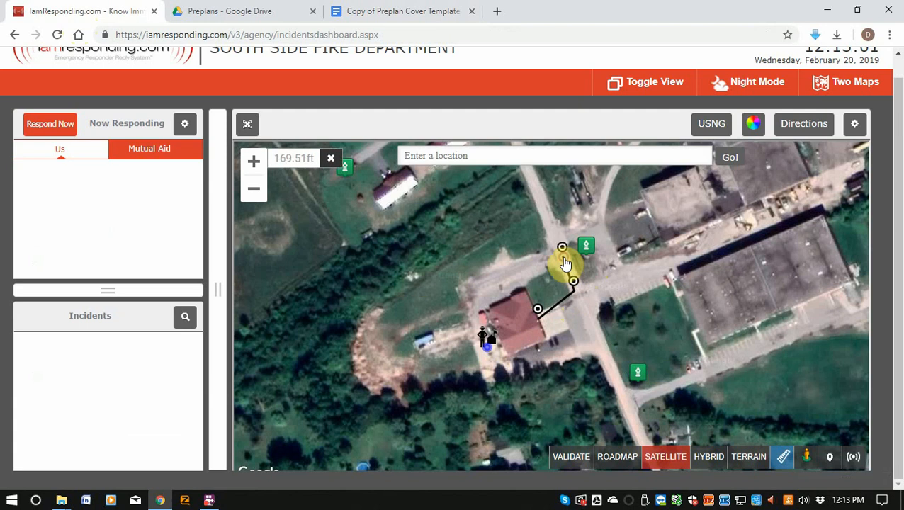
left_click(558, 223)
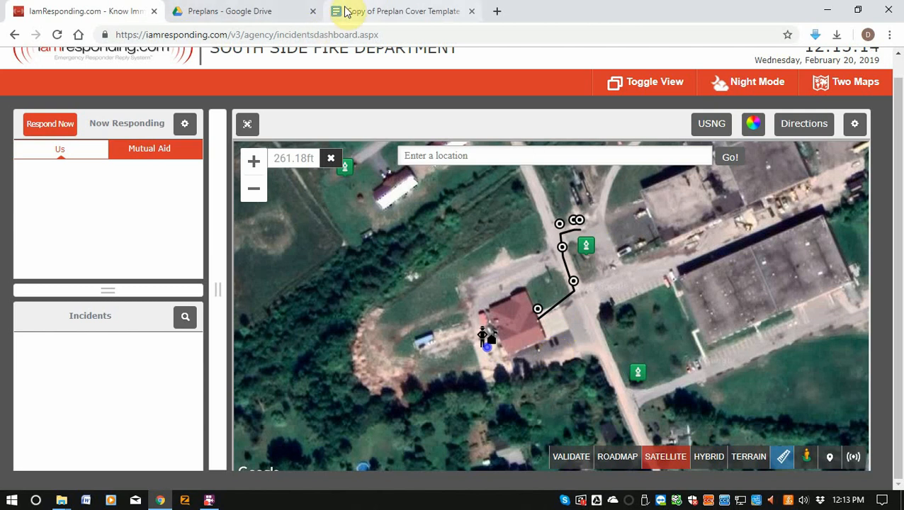
- Remove the measured route's points back to its starting point at the fire station
left_click(330, 167)
left_click(330, 167)
left_click(330, 168)
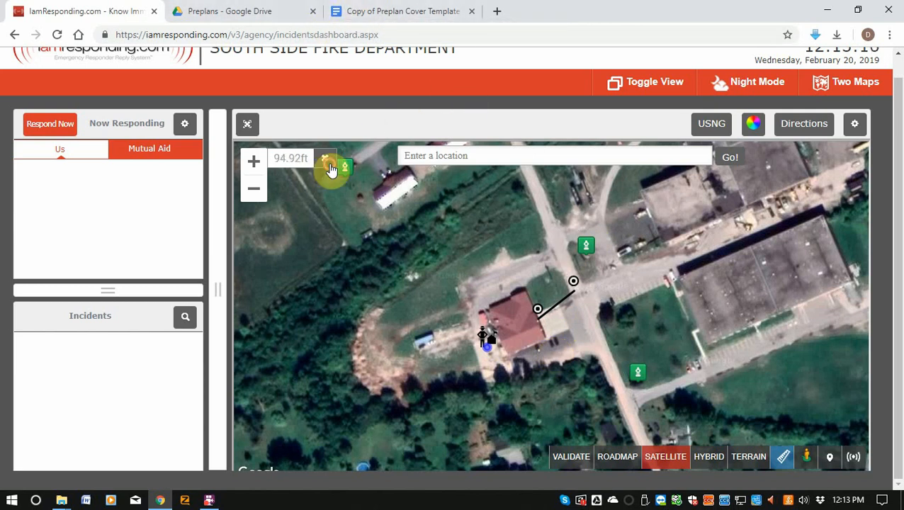
left_click(330, 167)
- Return to the preplan document and add a second line reading 300' Lay to the Hydrant 1 entry
left_click(262, 10)
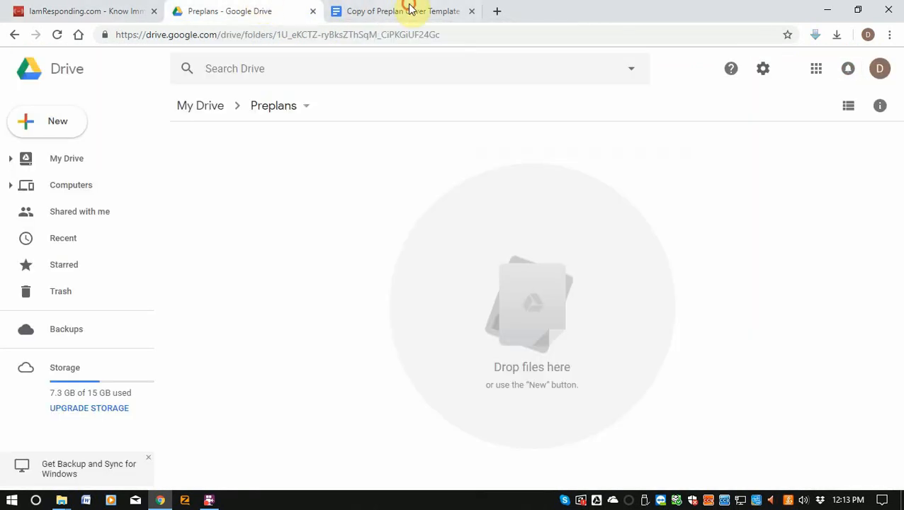
left_click(403, 10)
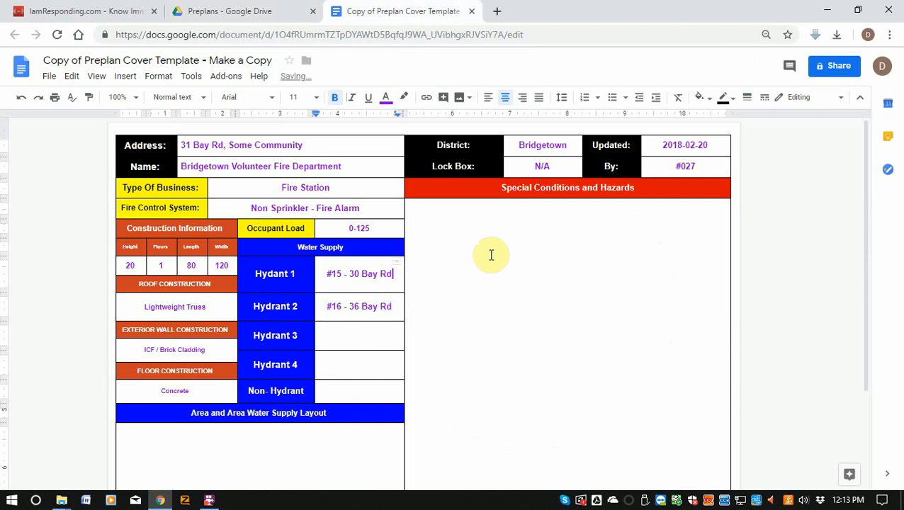
key("Return")
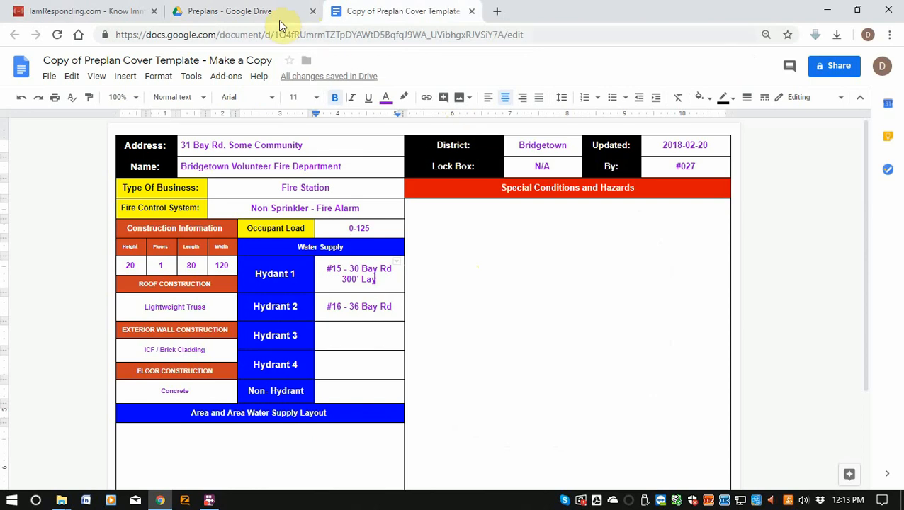
- Switch to IamResponding and measure the hose route from the fire station down the road to the hydrant southeast of it
left_click(237, 12)
left_click(369, 11)
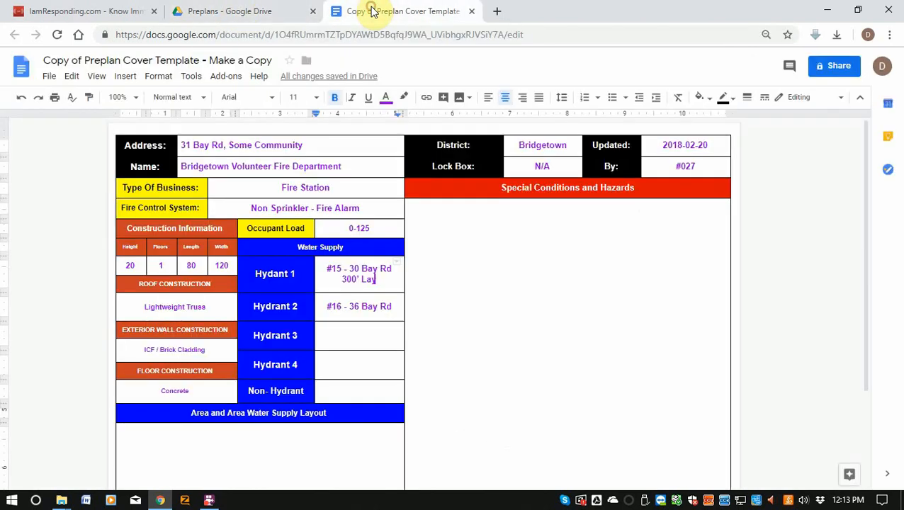
left_click(177, 10)
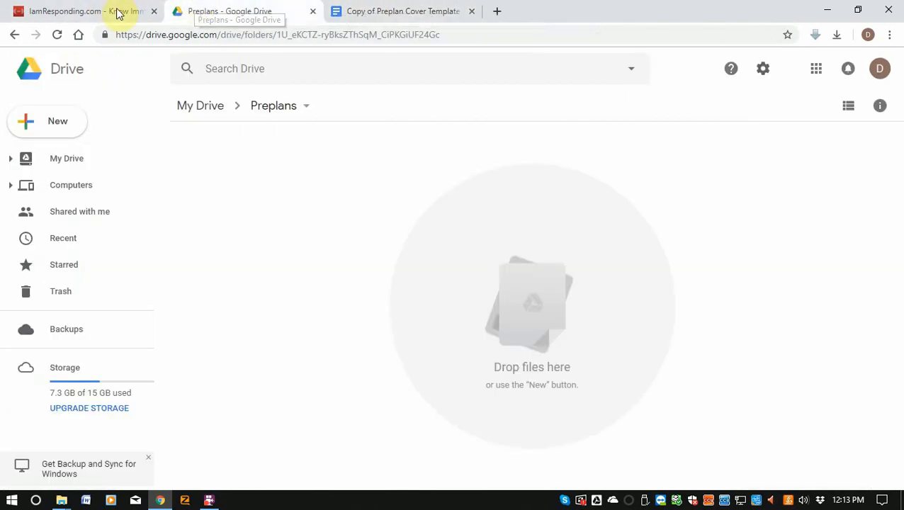
left_click(71, 10)
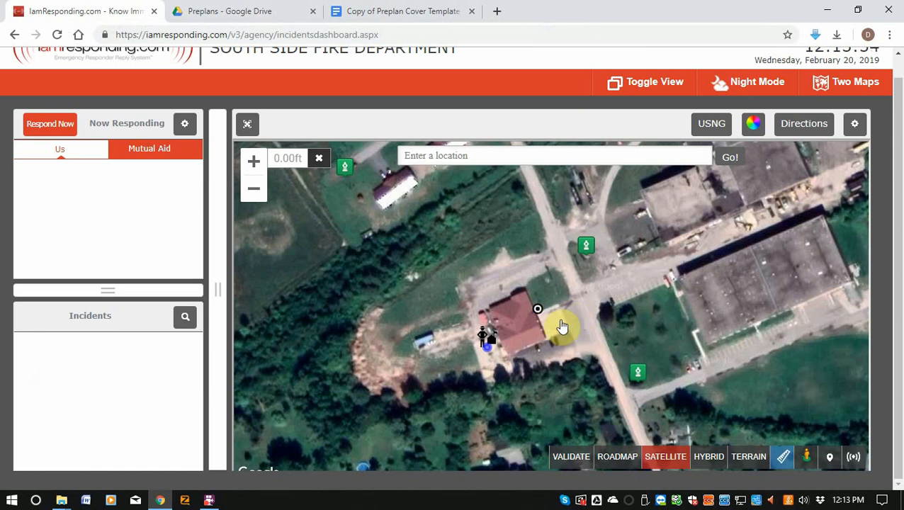
left_click(581, 298)
left_click(596, 339)
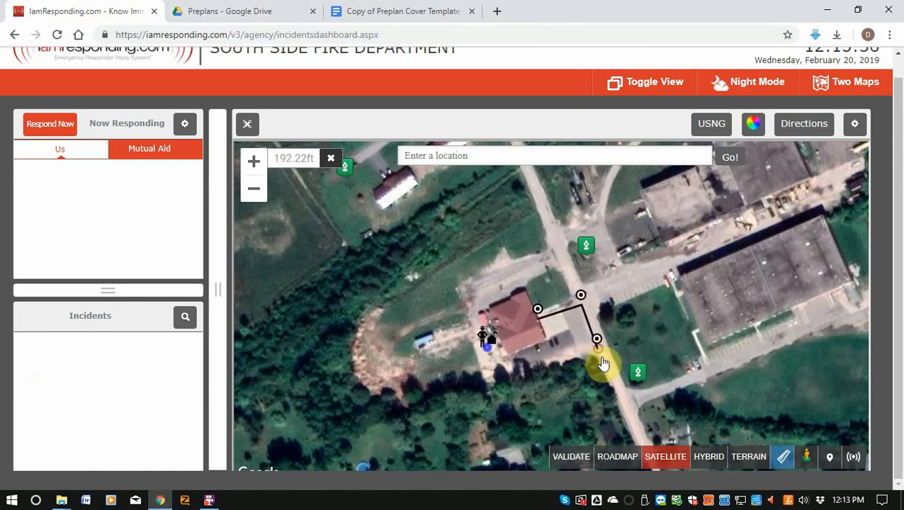
left_click(613, 366)
left_click(623, 390)
left_click(639, 391)
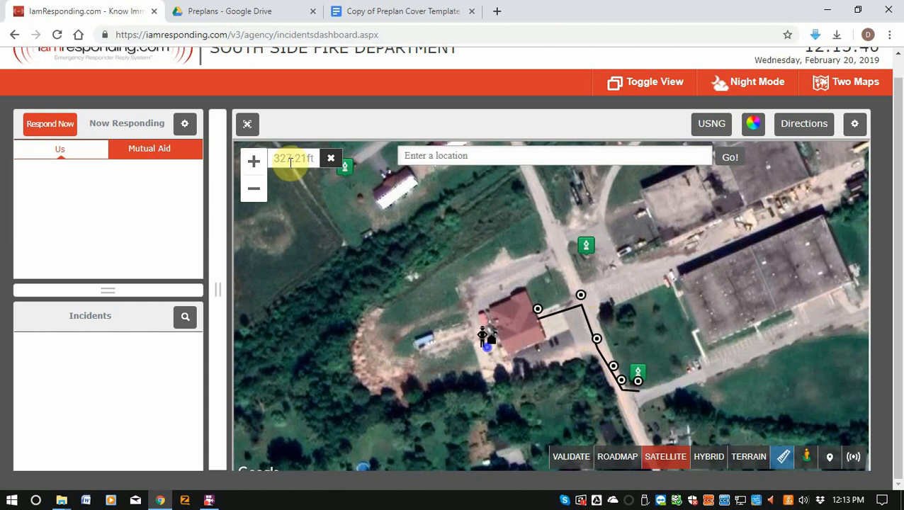
- Return to the preplan document and add a second line reading 400' Lay to the Hydrant 2 entry
left_click(418, 11)
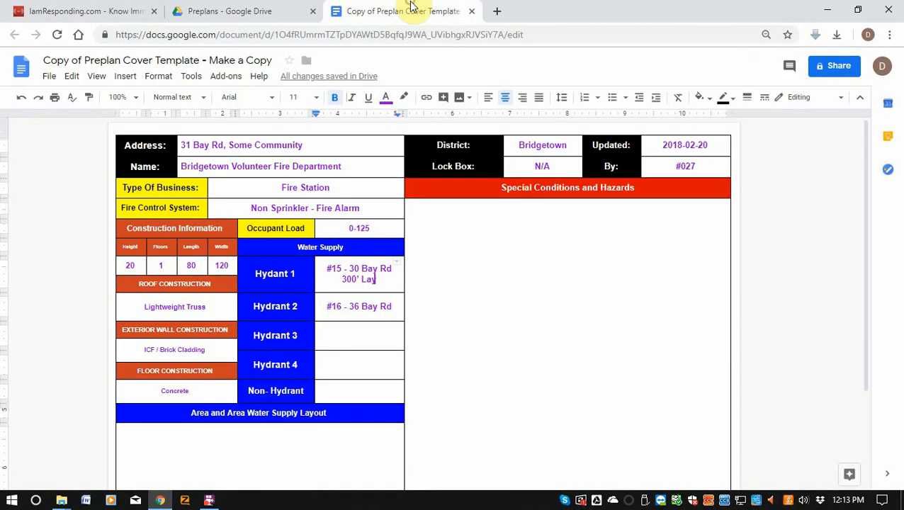
left_click(396, 306)
key("Return")
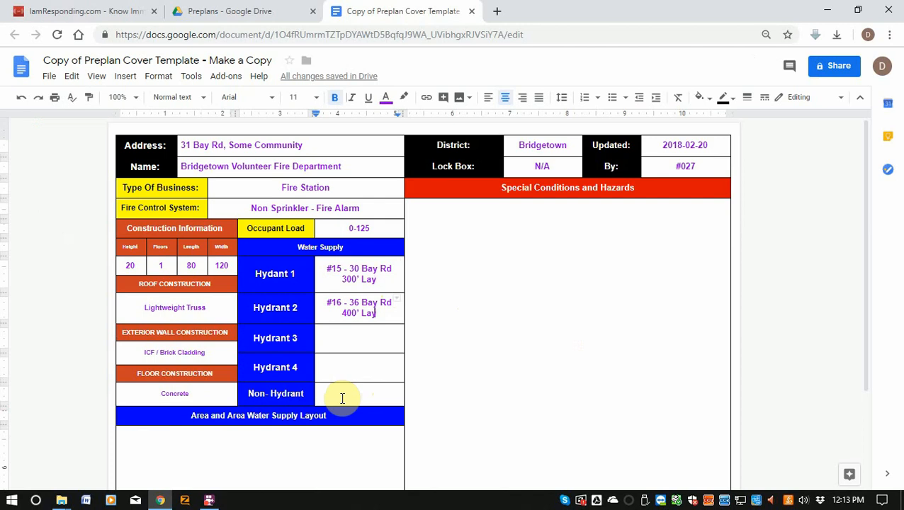
scroll(342, 398, "down", 2)
scroll(337, 330, "up", 2)
double_click(366, 373)
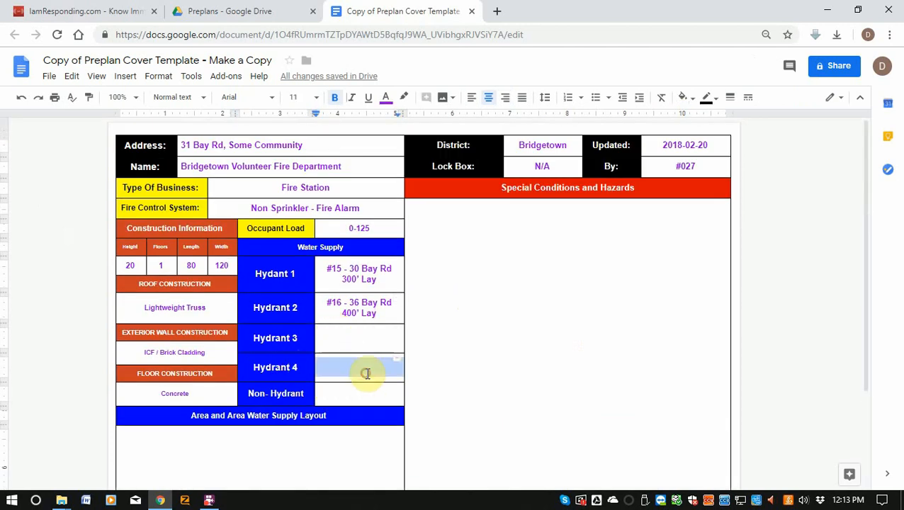
- Try relabelling the first hydrant heading under Water Supply as "Souce # 1" and undo the change
left_click(305, 332)
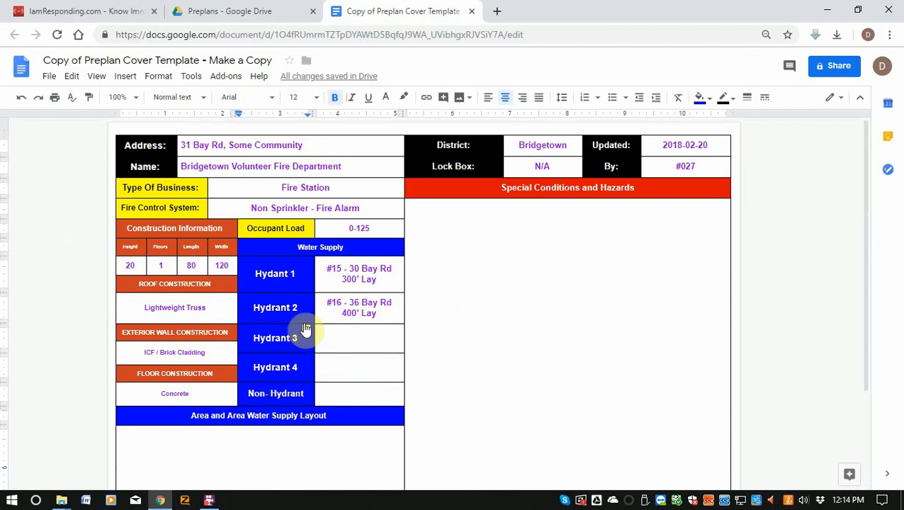
left_click_drag(296, 274, 256, 274)
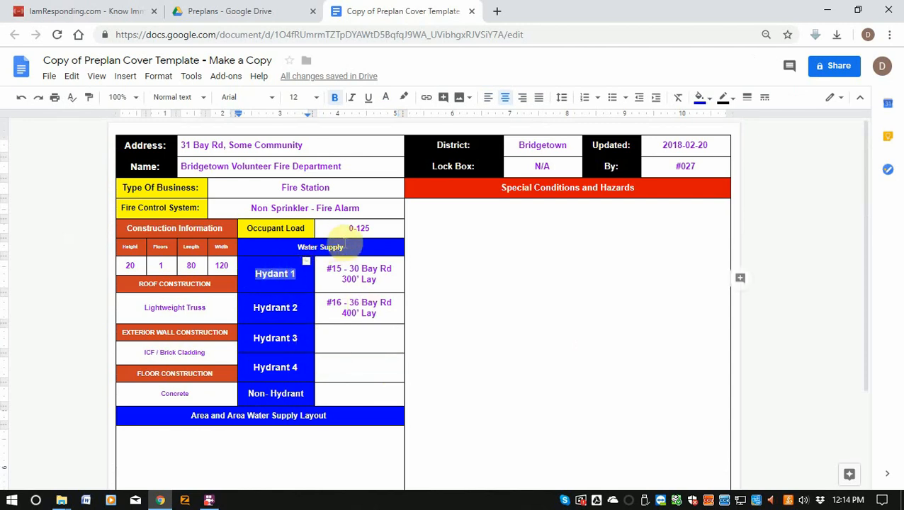
type("Souce #")
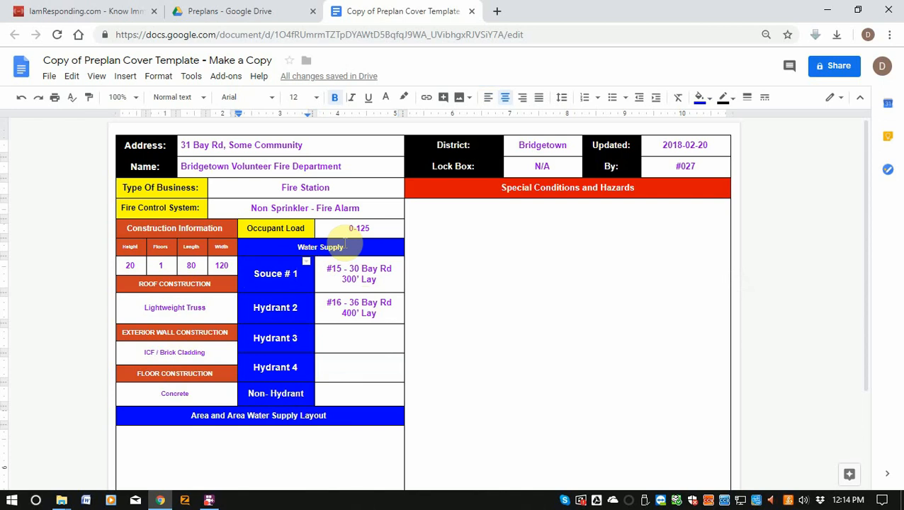
key("BackSpace")
key("BackSpace")
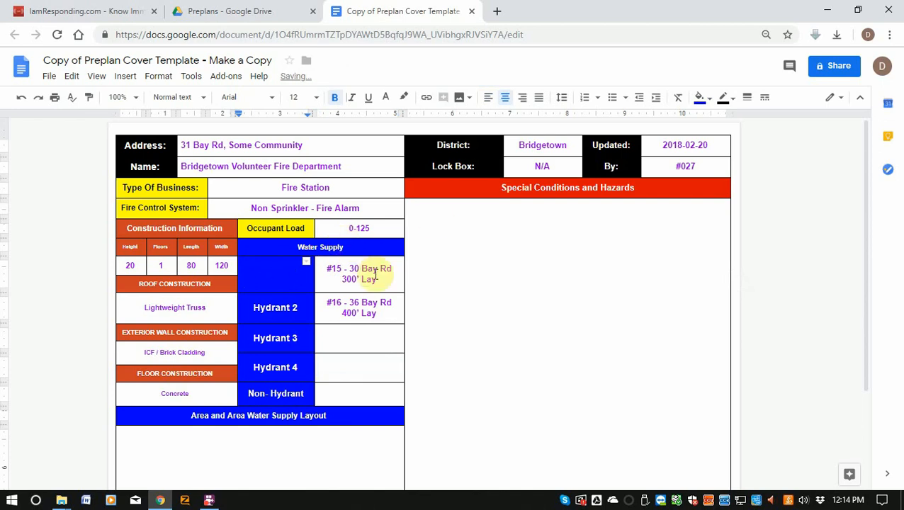
key("ctrl+z")
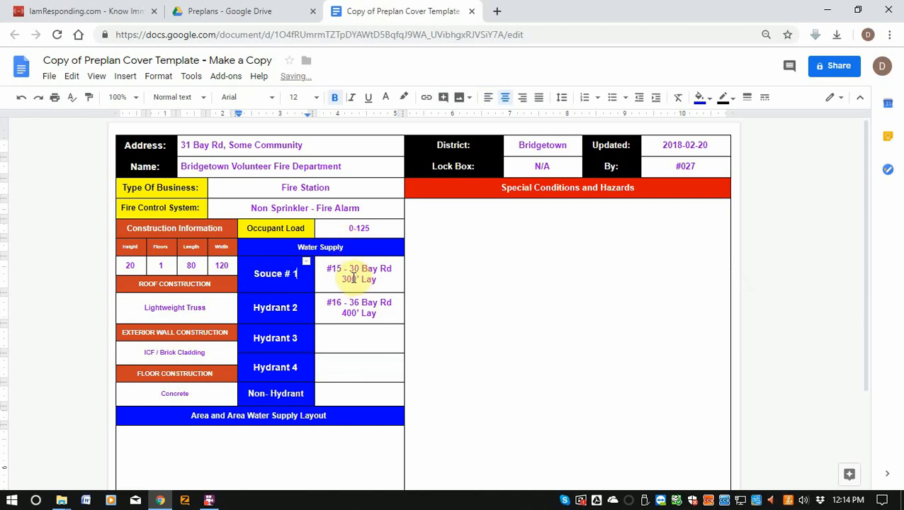
key("ctrl+z")
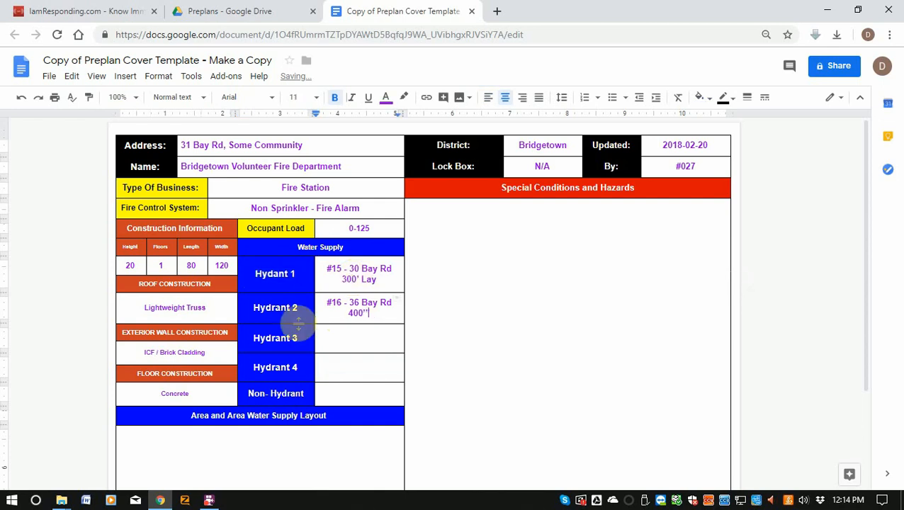
- Restore the second line of the Hydrant 2 entry to 400' Lay
type("'")
left_click(348, 339)
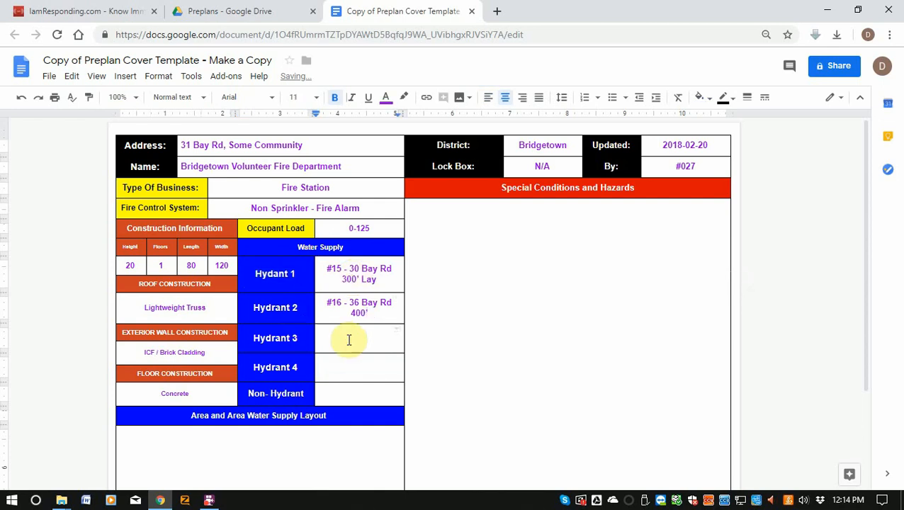
left_click(381, 317)
type("Lay")
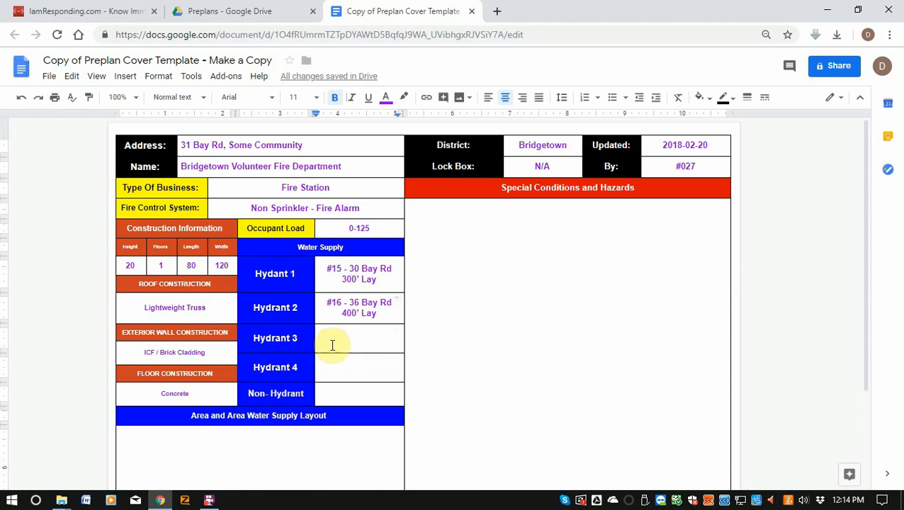
- Switch to IamResponding and examine the satellite map between the fire station and the river to the south for a non-hydrant water source
scroll(324, 375, "down", 1)
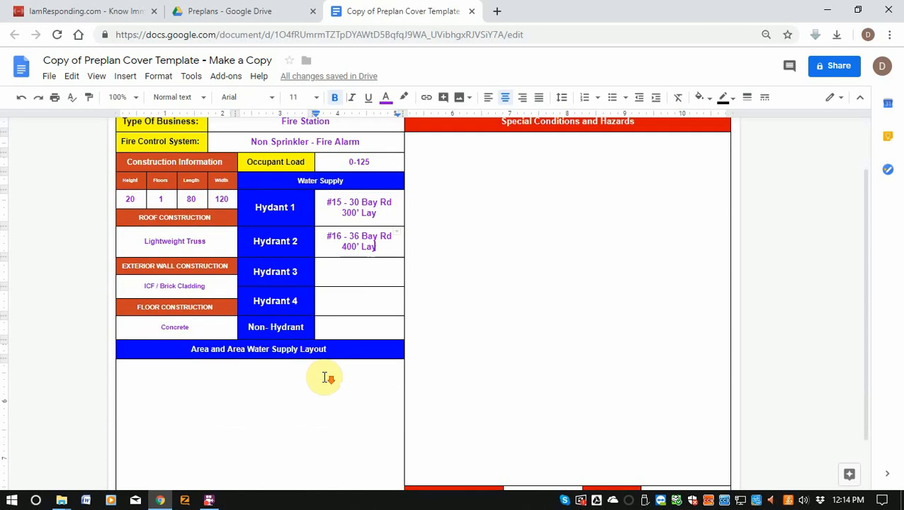
left_click(351, 329)
left_click(258, 8)
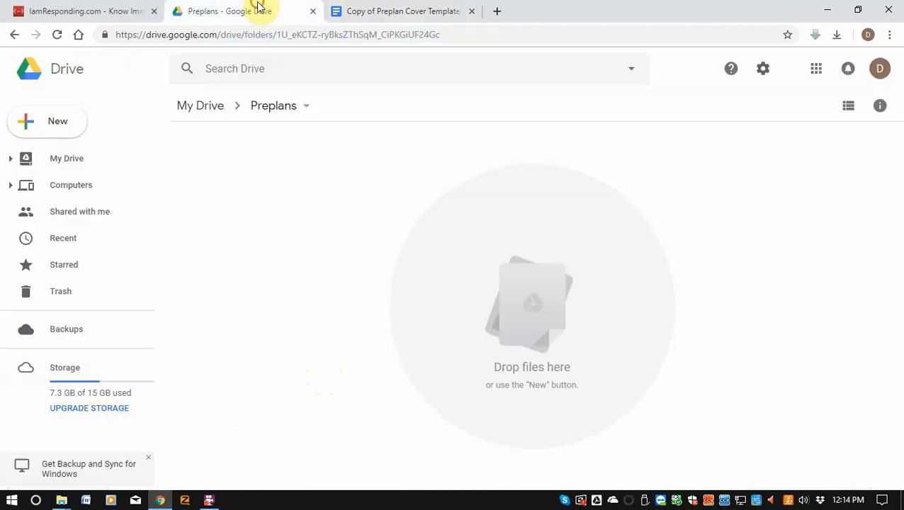
left_click(134, 9)
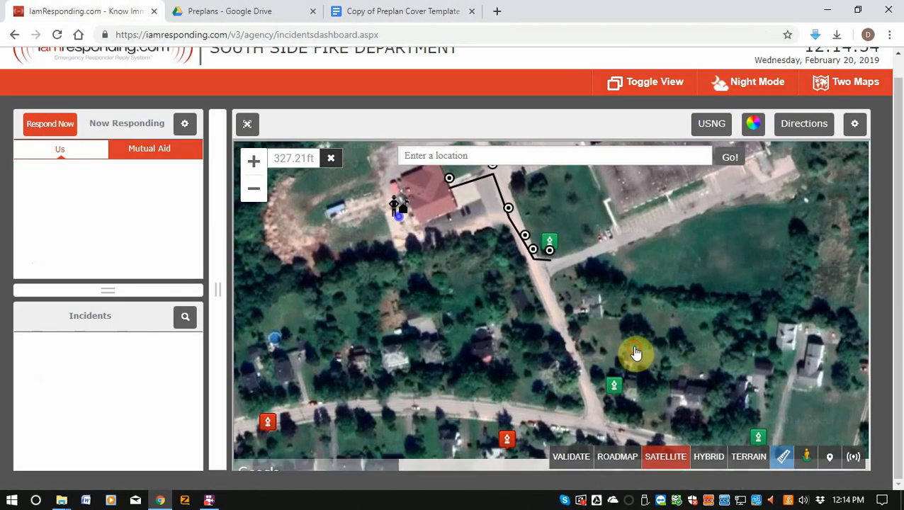
left_click_drag(635, 355, 548, 188)
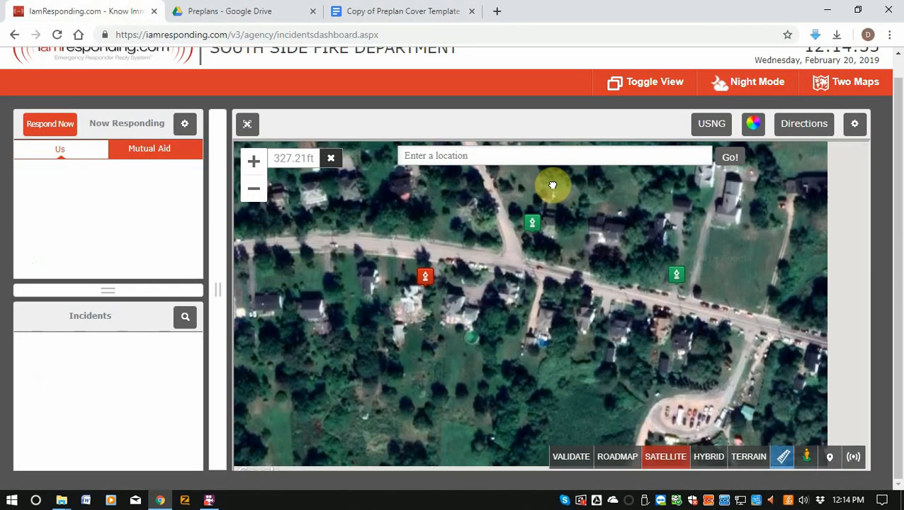
left_click_drag(621, 364, 609, 250)
left_click_drag(602, 453, 597, 359)
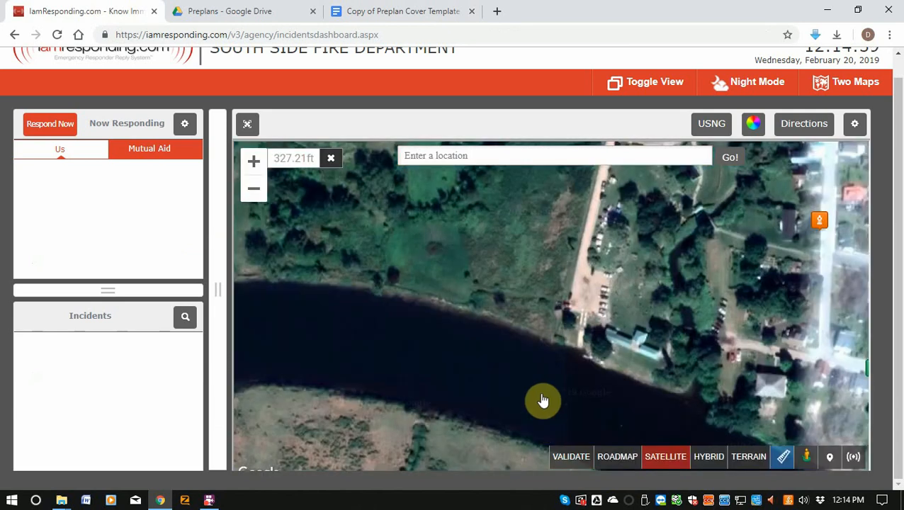
left_click_drag(530, 312, 524, 416)
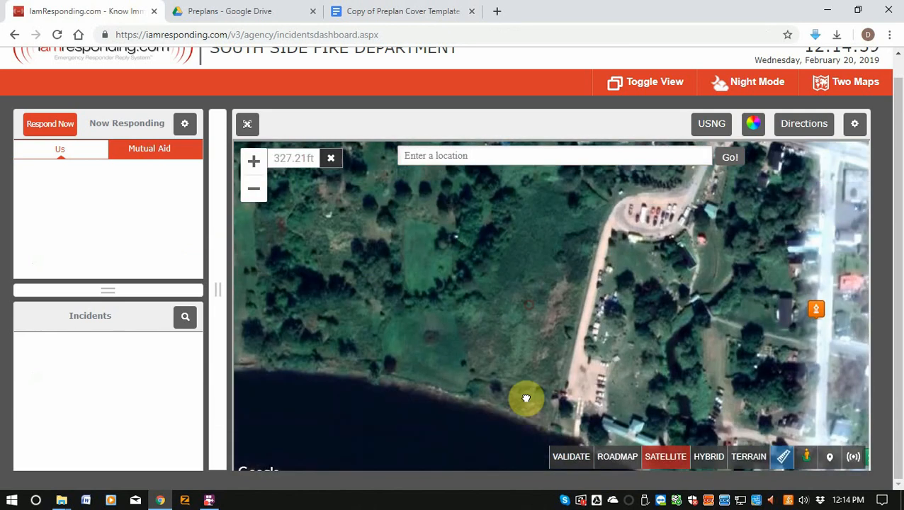
left_click_drag(512, 368, 504, 413)
left_click_drag(520, 221, 526, 381)
left_click_drag(473, 289, 486, 363)
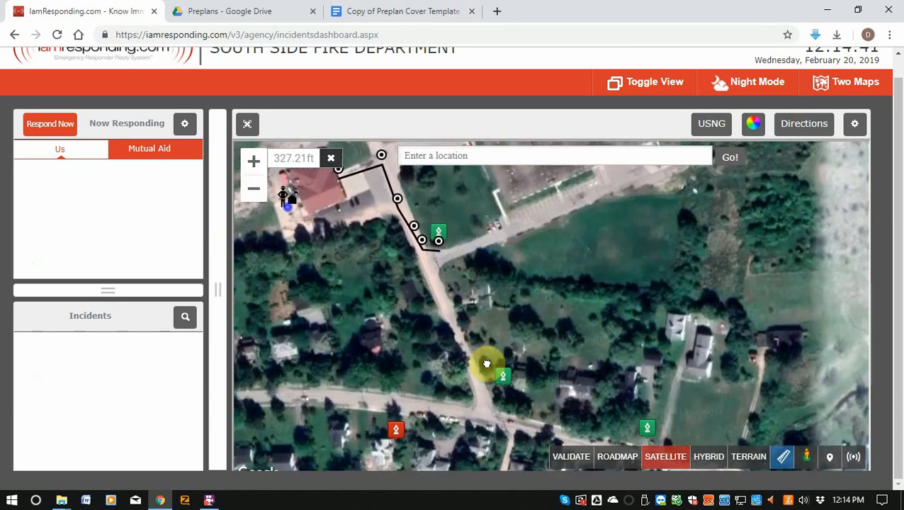
- Remove the measurement points of the hydrant route, back to the starting point at the fire station
left_click(330, 160)
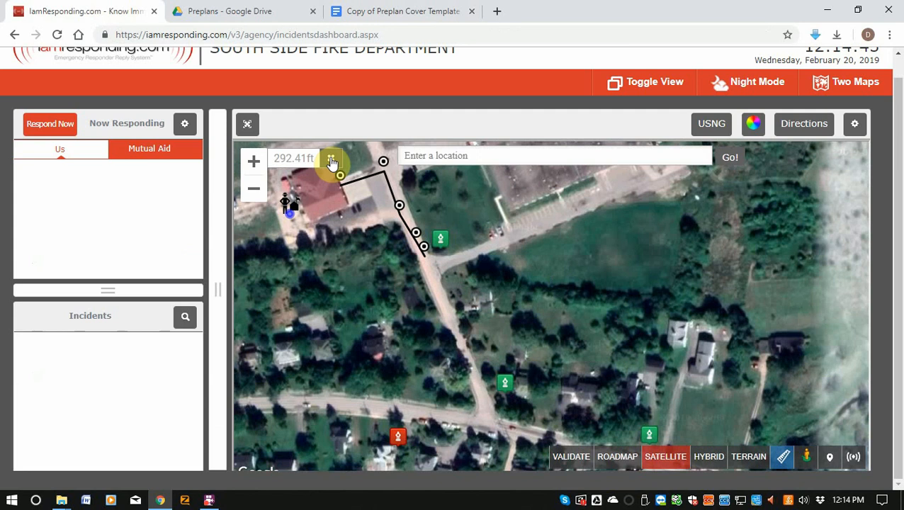
left_click(330, 160)
left_click(331, 160)
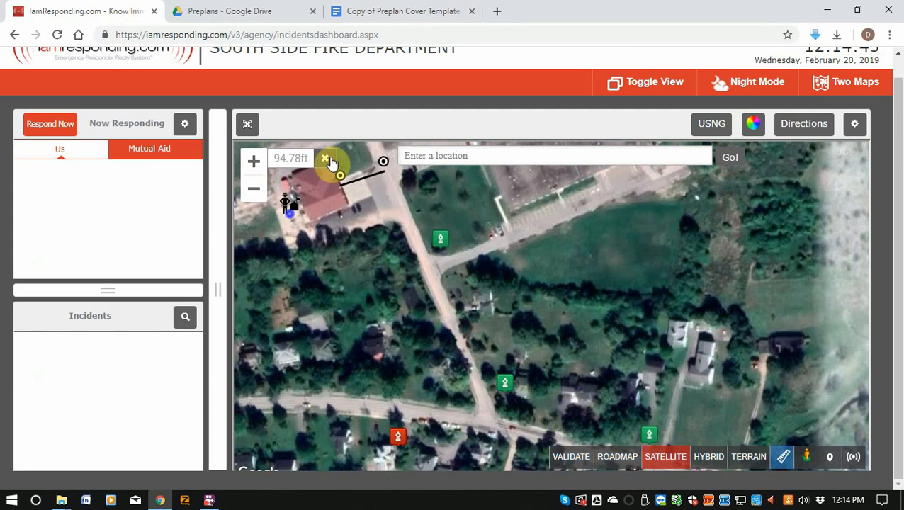
- Set the map's measurement distance units to Meters in the mapping options and switch the map to satellite view
left_click(854, 123)
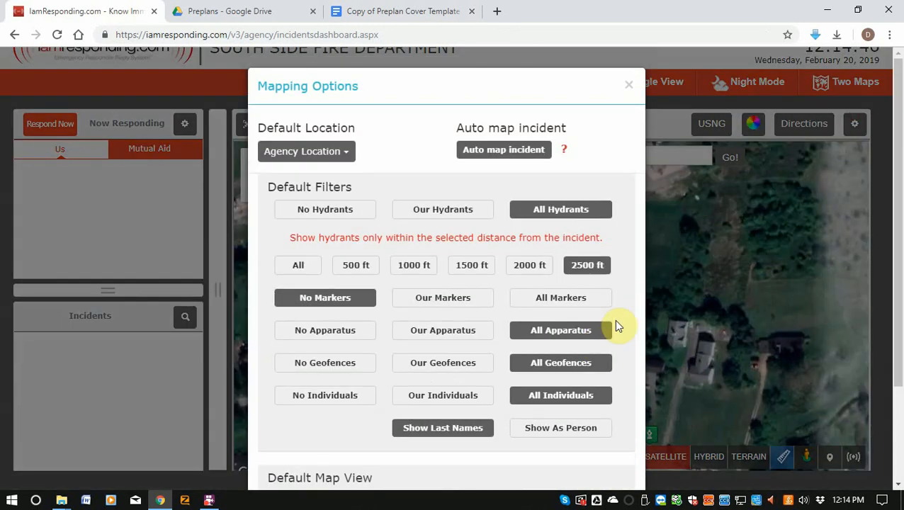
scroll(596, 345, "down", 1)
scroll(596, 344, "down", 1)
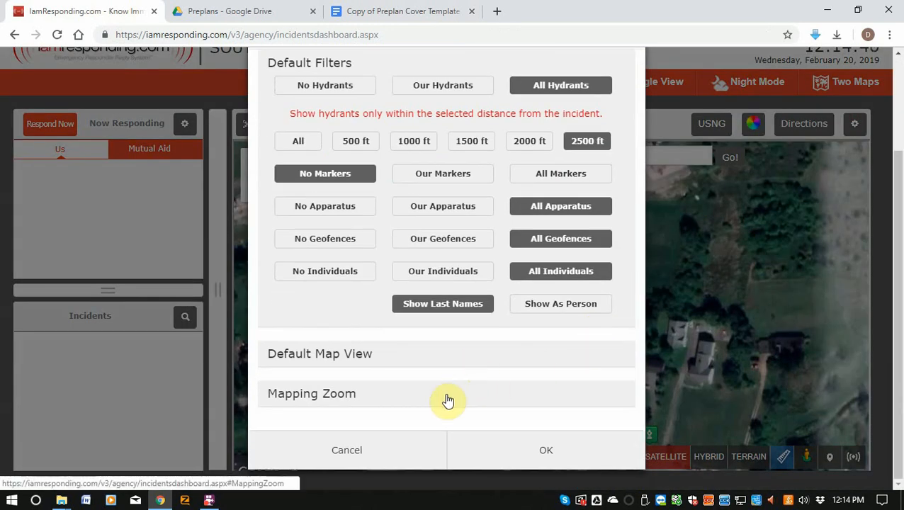
scroll(447, 400, "up", 2)
scroll(388, 361, "down", 2)
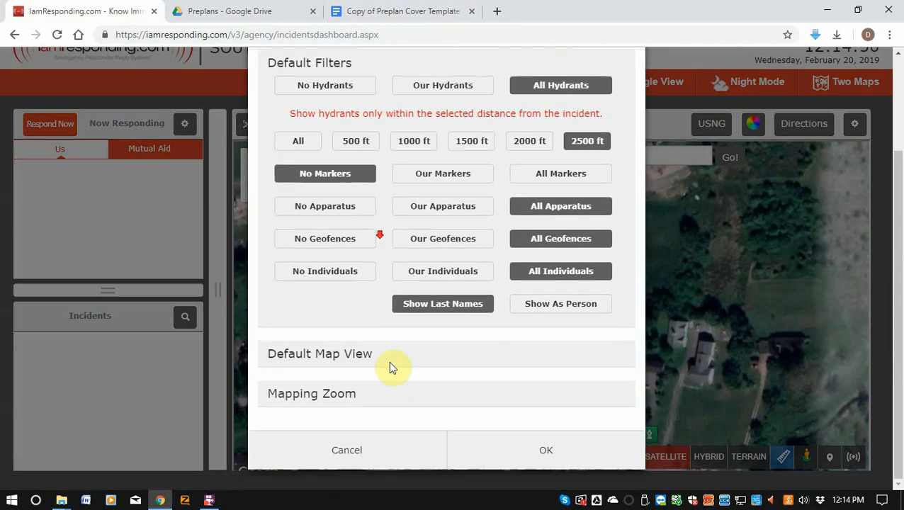
left_click(396, 394)
scroll(402, 393, "down", 2)
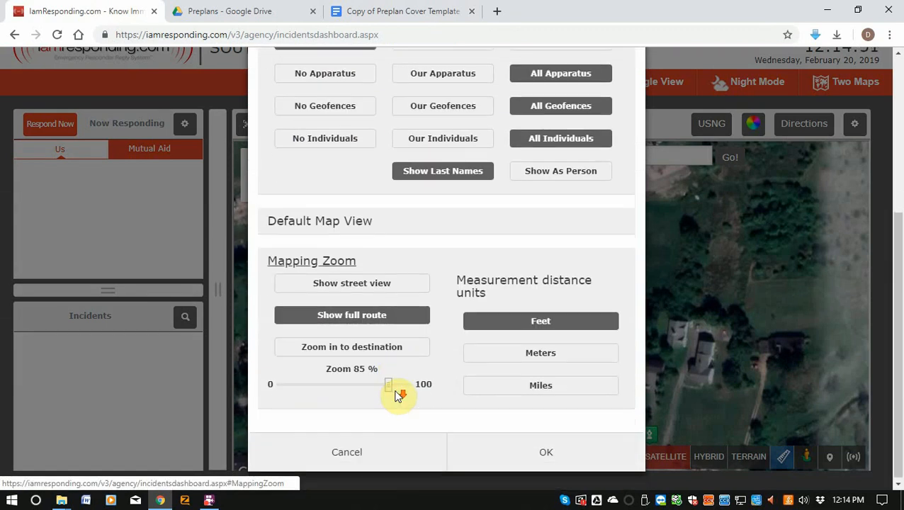
left_click(560, 361)
left_click(567, 465)
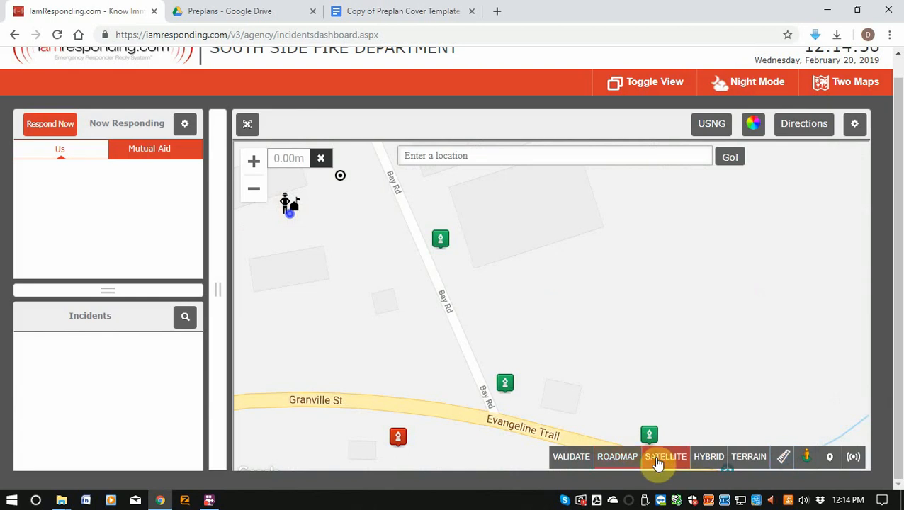
left_click(655, 457)
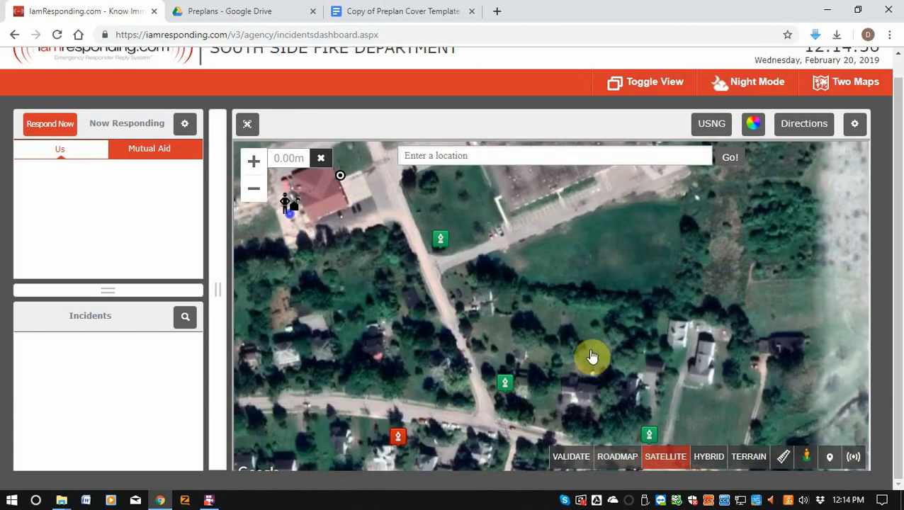
- Measure a route from the fire station down Bay Rd and east along the main road to the parking lot's access road
left_click(396, 188)
left_click(431, 268)
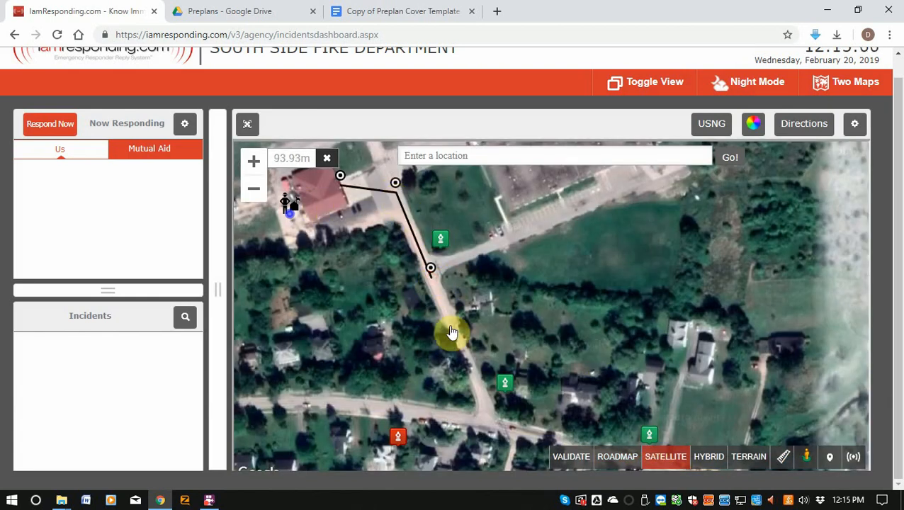
left_click(481, 404)
left_click_drag(500, 411, 442, 262)
left_click(446, 267)
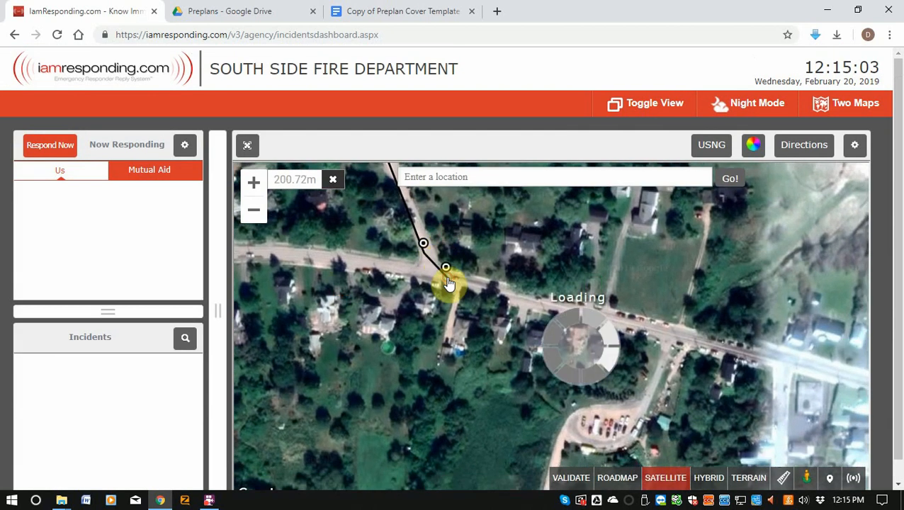
left_click(530, 289)
left_click(655, 323)
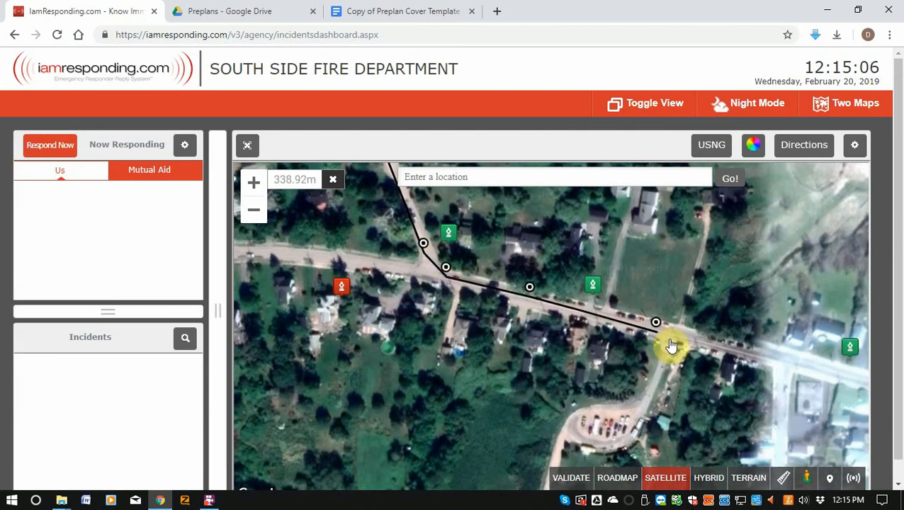
- Extend the measured route down the access road and along the edge of the parking lot to the start of the dirt lane
left_click(667, 330)
left_click(661, 352)
left_click(644, 388)
left_click(630, 406)
left_click(607, 403)
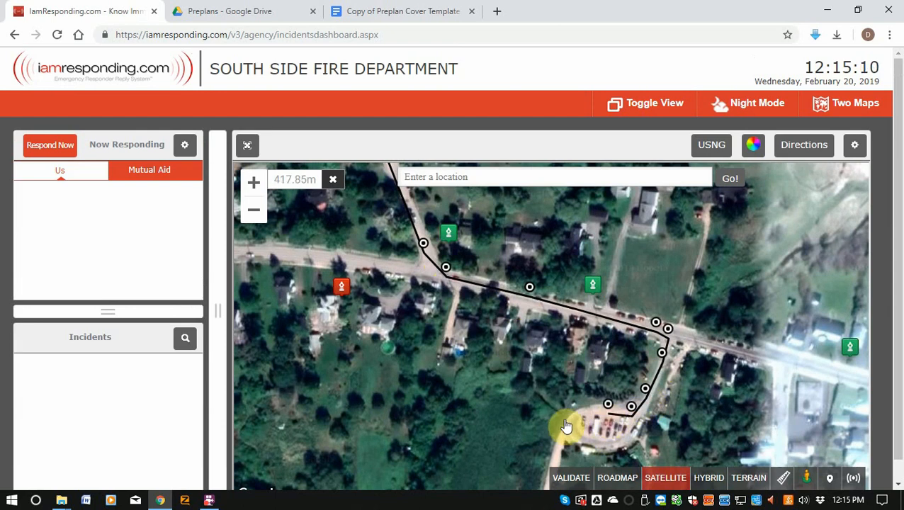
left_click(566, 418)
- Extend the measurement along the dirt lane to the lot by the river and review the total distance and route
left_click_drag(571, 448, 571, 328)
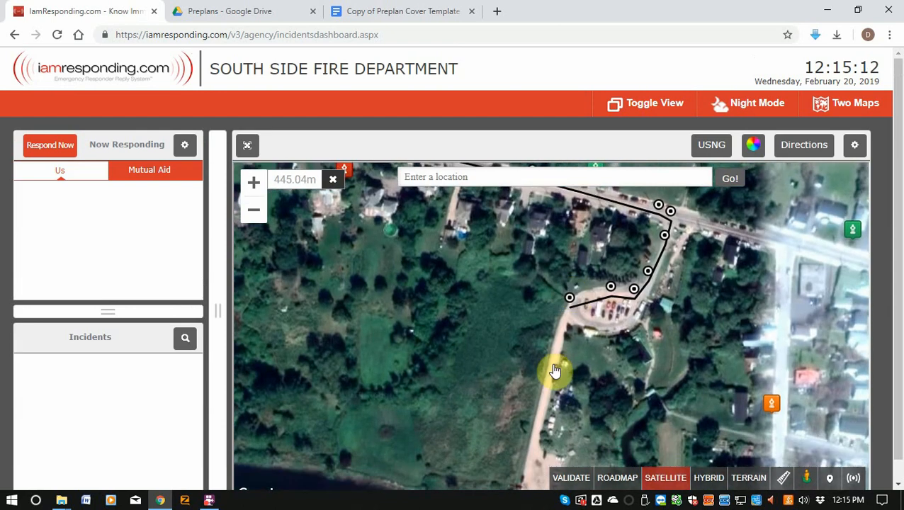
left_click(550, 362)
left_click_drag(528, 439, 514, 307)
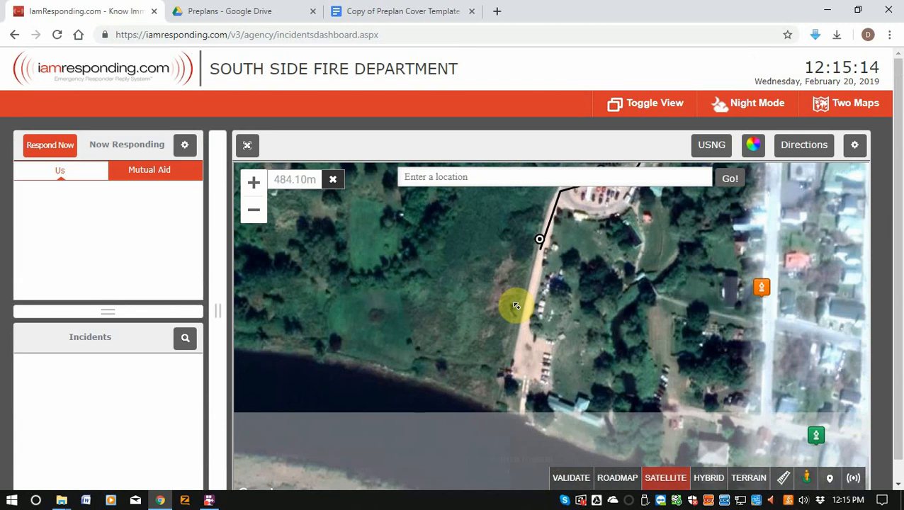
left_click(519, 313)
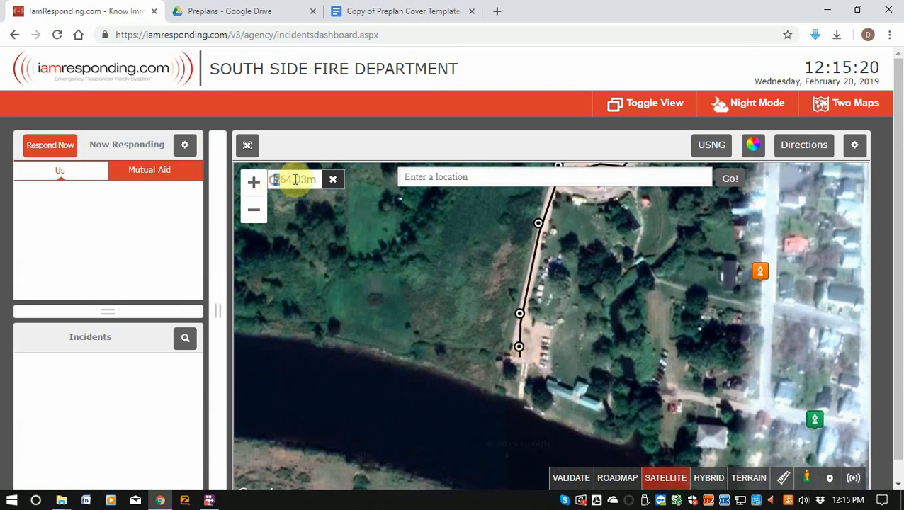
left_click_drag(295, 180, 319, 179)
left_click_drag(498, 256, 464, 416)
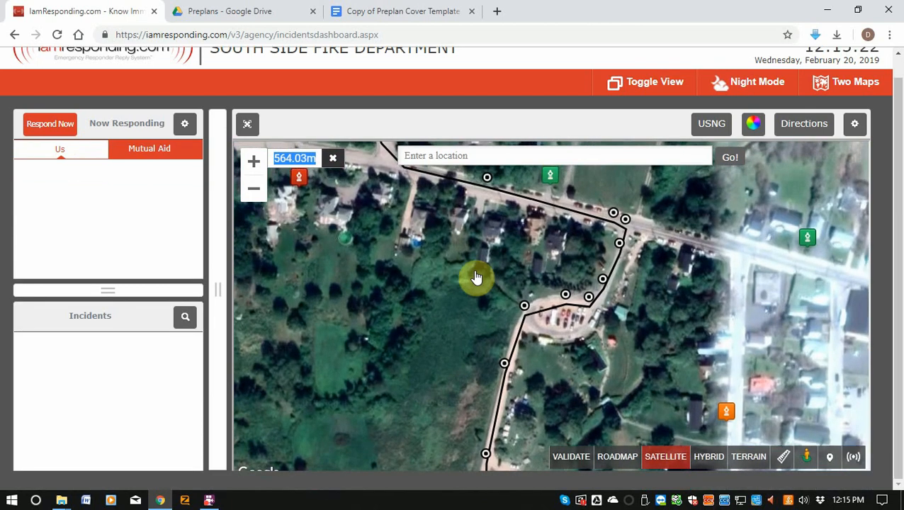
left_click_drag(476, 278, 502, 363)
left_click_drag(344, 225, 363, 325)
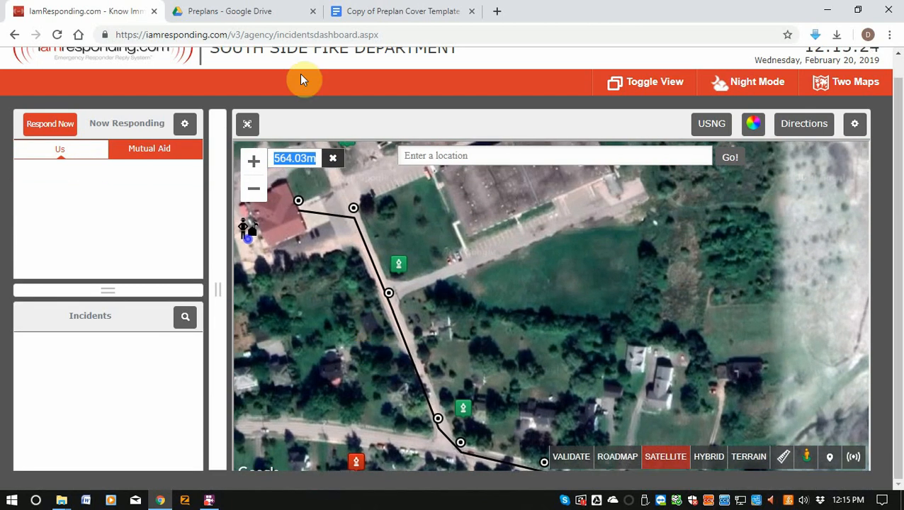
- Return to the preplan document and enter 0.5 KM Away for the Non-Hydrant source, with 1 KM Loop on a second line
left_click(333, 14)
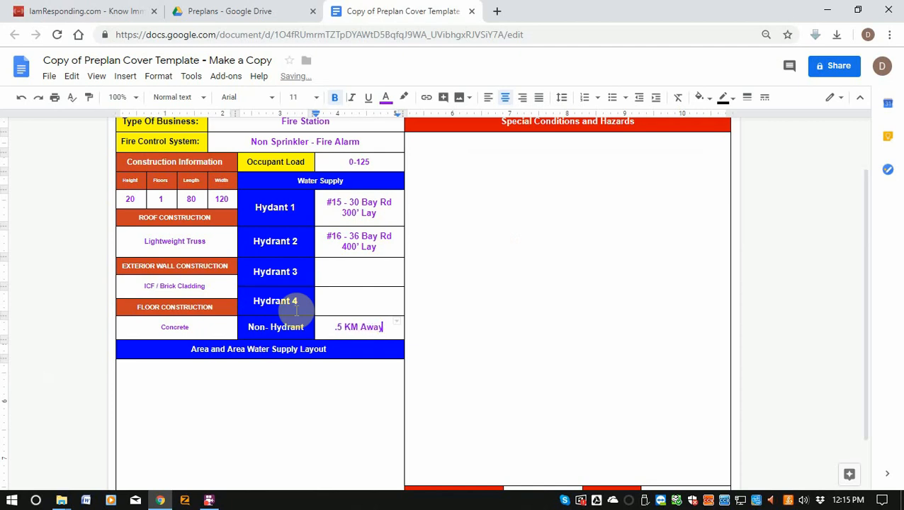
left_click(333, 327)
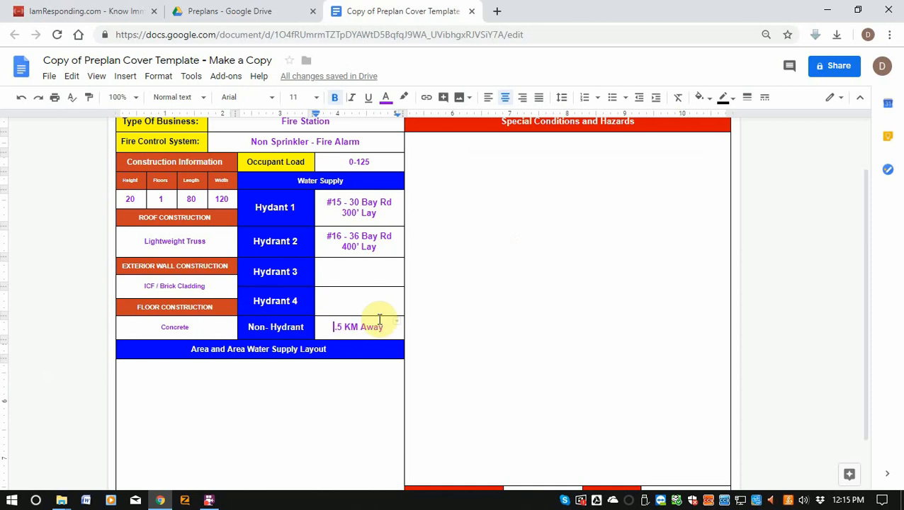
type("0")
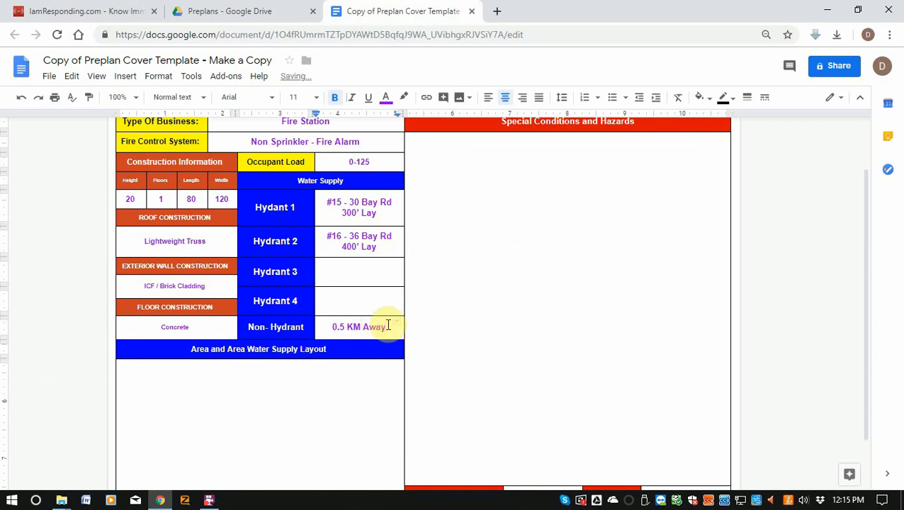
left_click(388, 325)
key("Return")
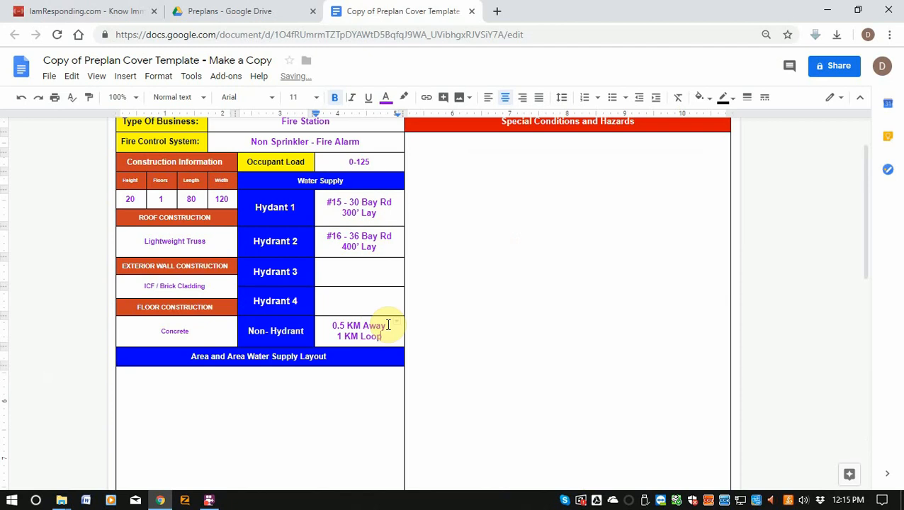
- Set the Non-Hydrant entry's font size to 10 and check how the table fits on the page
left_click_drag(391, 331, 337, 325)
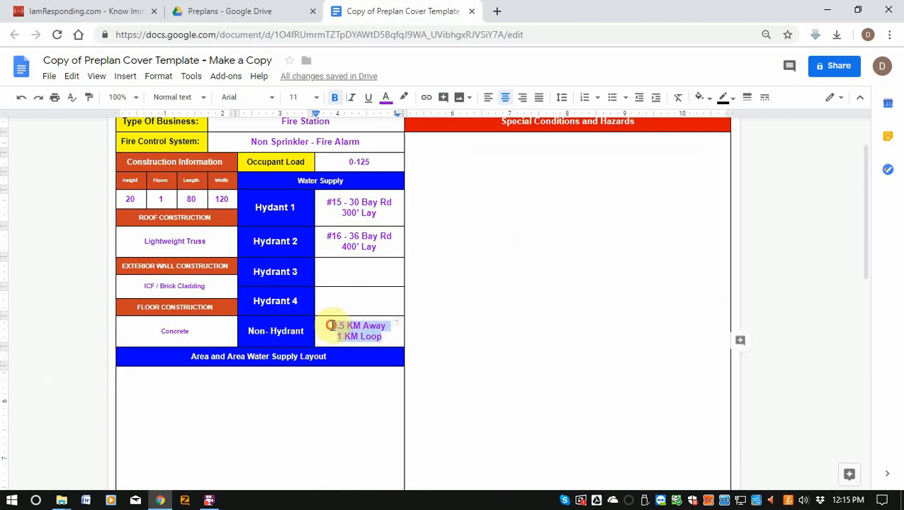
left_click(310, 97)
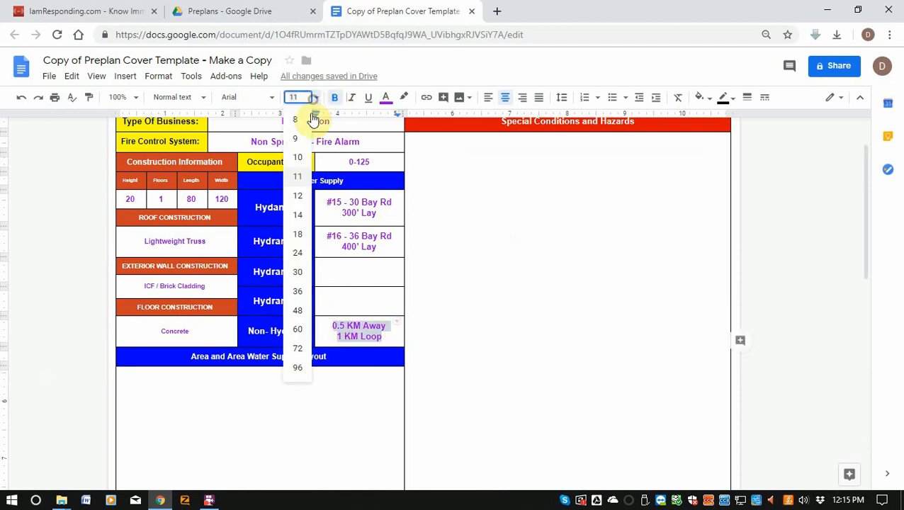
left_click(296, 154)
left_click(307, 391)
scroll(307, 392, "down", 5)
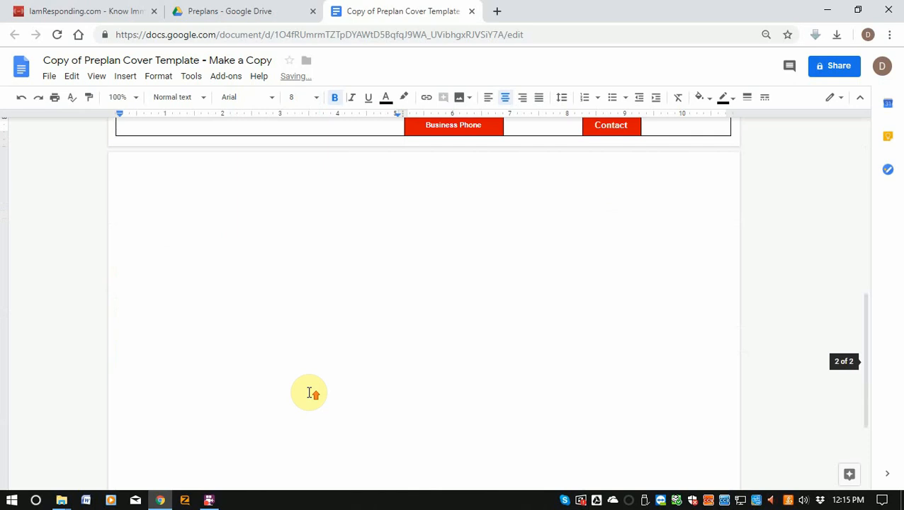
scroll(309, 391, "up", 3)
scroll(309, 392, "down", 2)
scroll(369, 398, "up", 3)
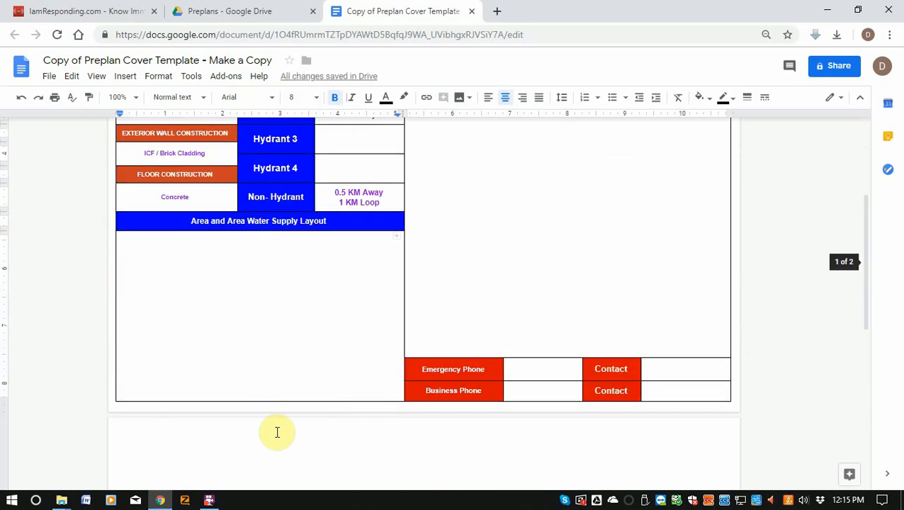
scroll(312, 376, "down", 3)
scroll(312, 374, "up", 5)
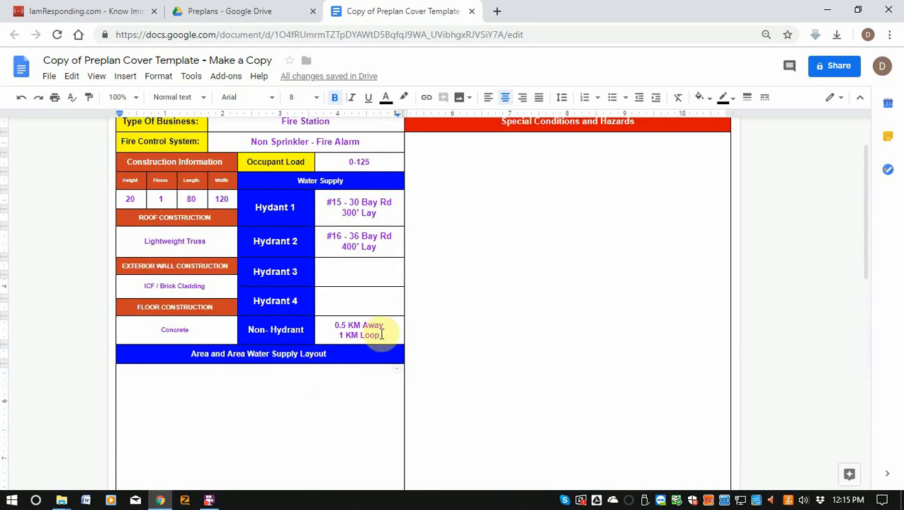
- Set the font size of the Hydrant 1 and Hydrant 2 entries to 10 and check the page layout
left_click_drag(188, 256, 190, 254)
left_click_drag(383, 245, 322, 214)
left_click(317, 100)
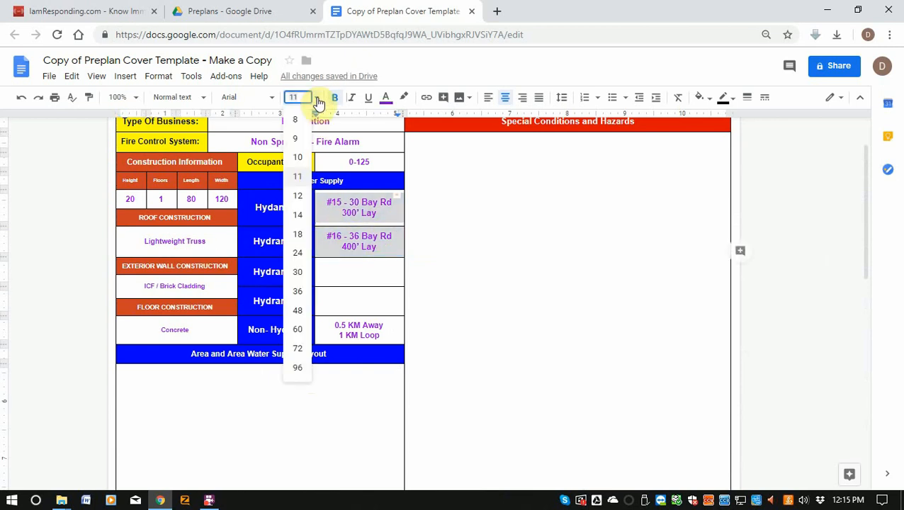
left_click(295, 166)
scroll(520, 341, "down", 1)
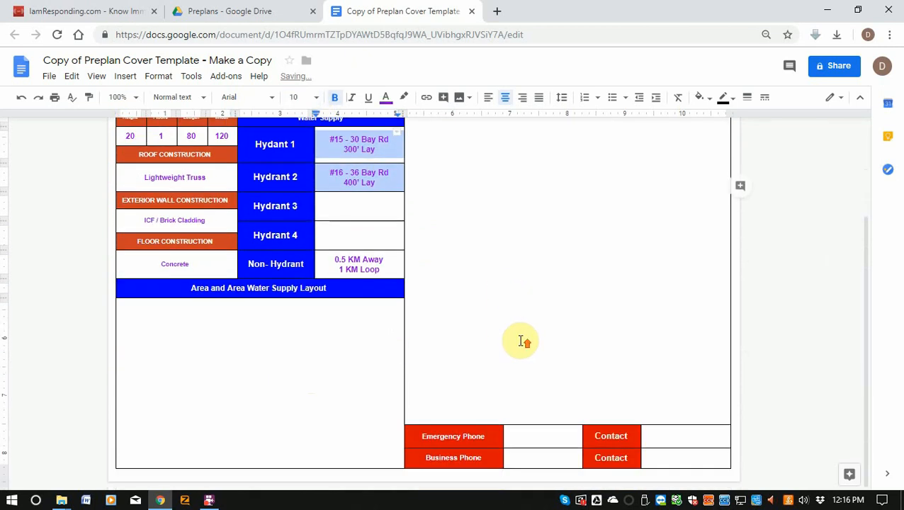
scroll(520, 341, "up", 2)
left_click(392, 372)
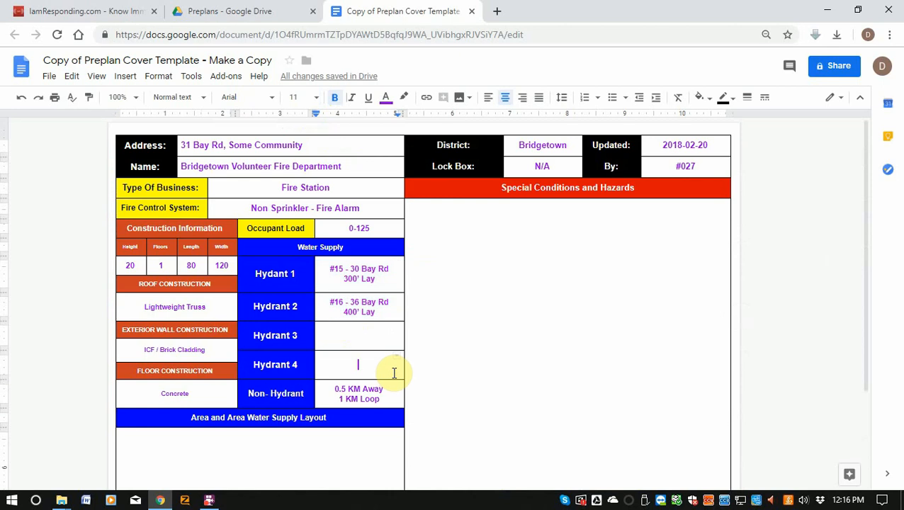
- Enter Automatic Emergency Generator as the first line under Special Conditions and Hazards
left_click(557, 263)
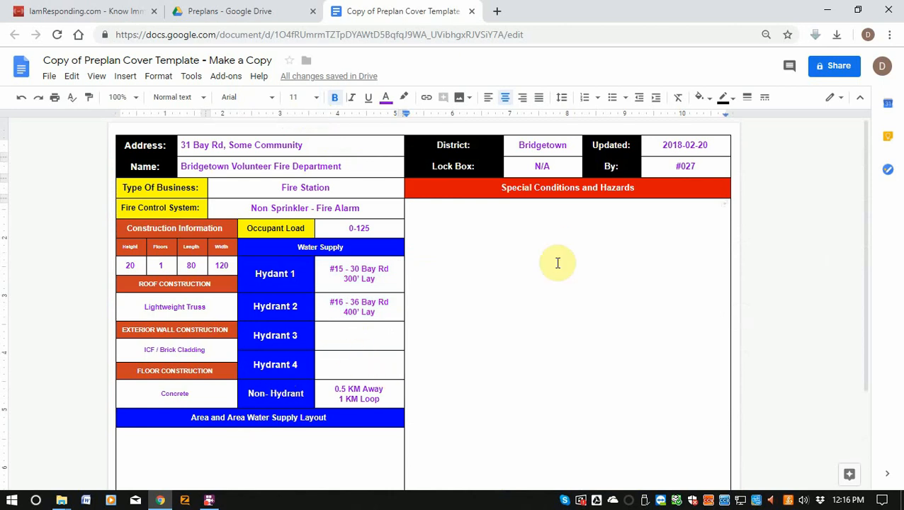
type("Emergency Gener")
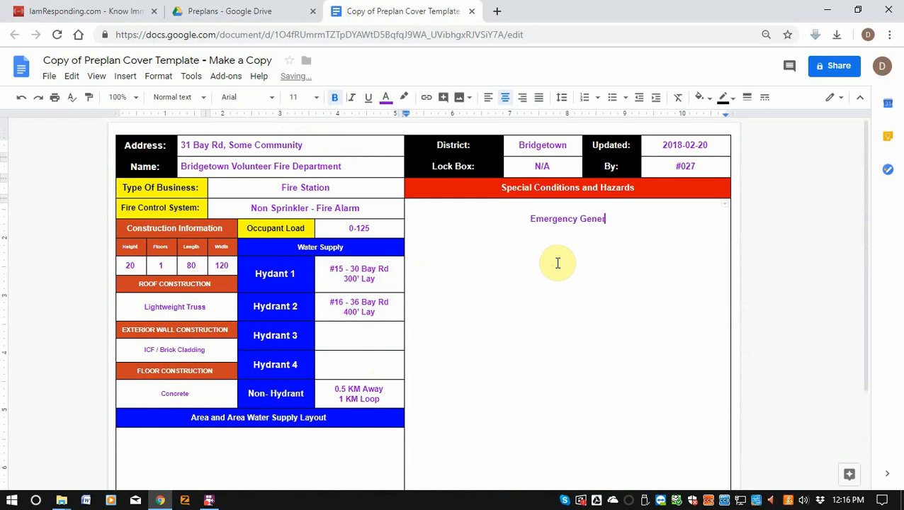
key("BackSpace")
key("BackSpace")
key("BackSpace")
key("BackSpace")
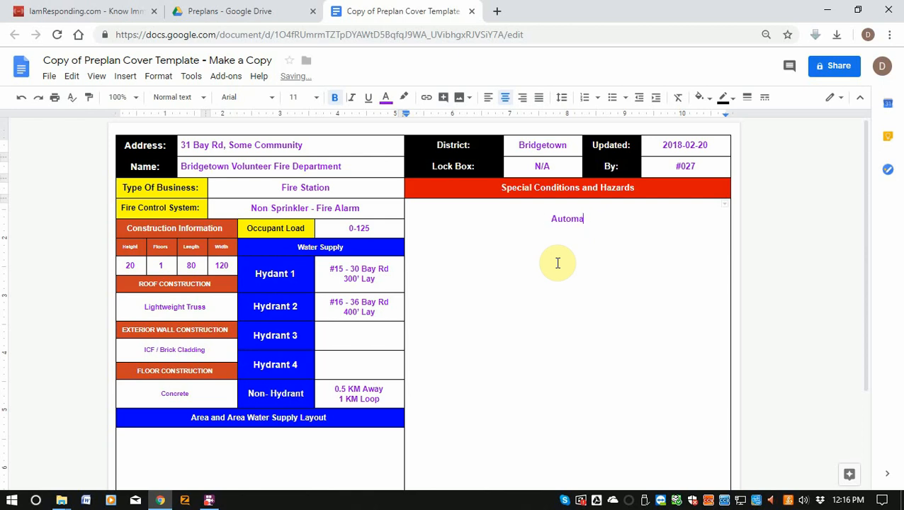
type("tic Emergency Generat")
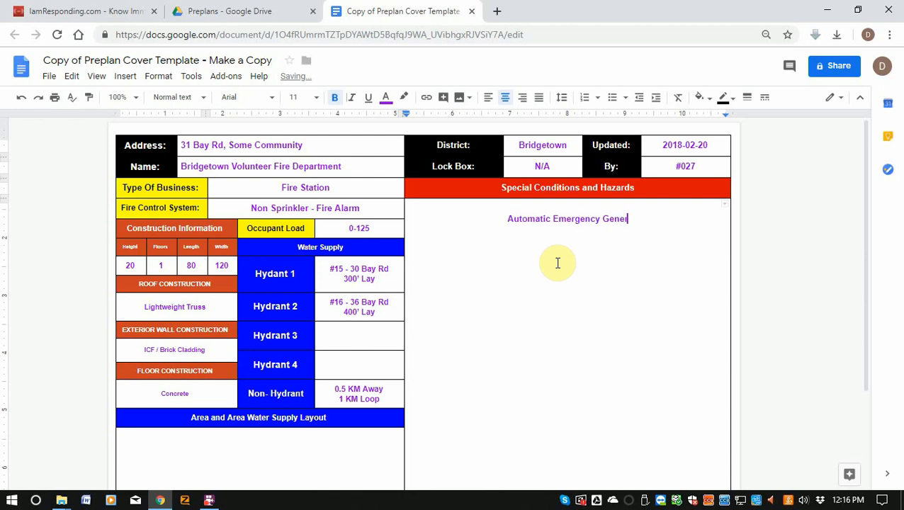
type("or")
key("Return")
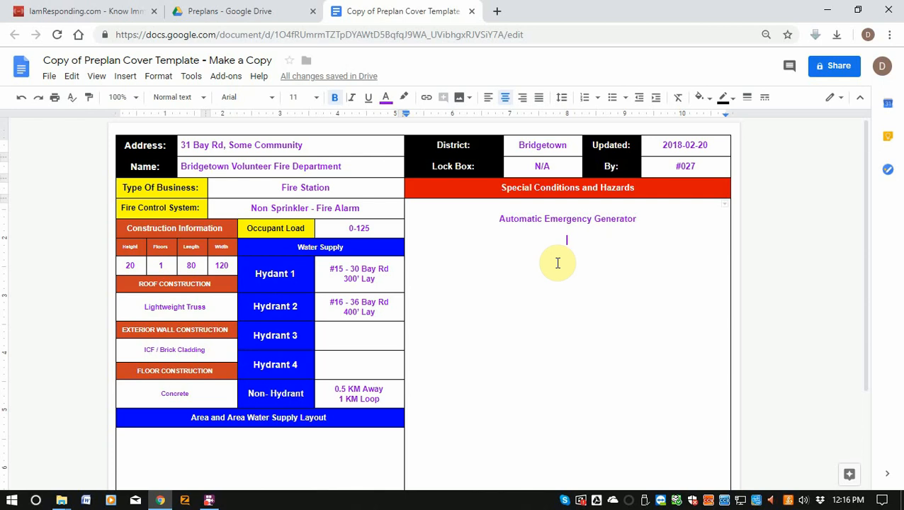
- Add the lines 240 V 3 Phase Service and Underground Service below the generator entry
type("240 V 3")
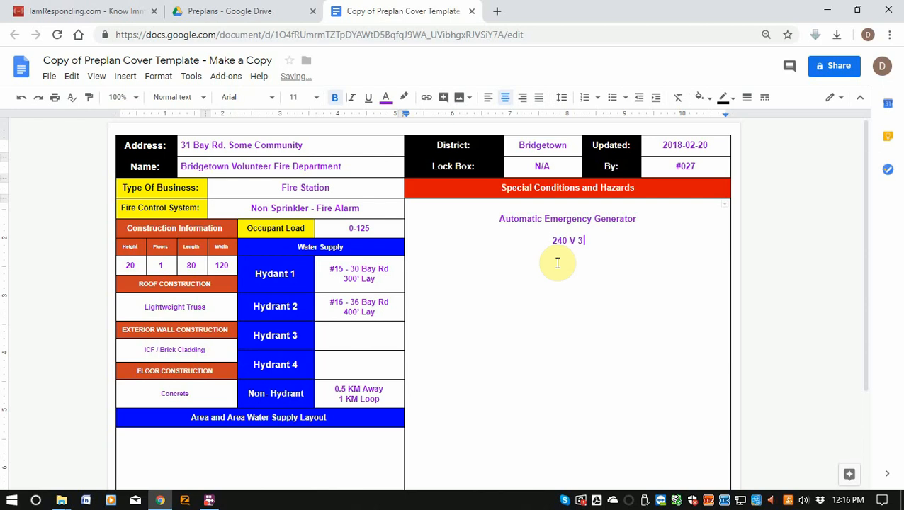
type("Phase")
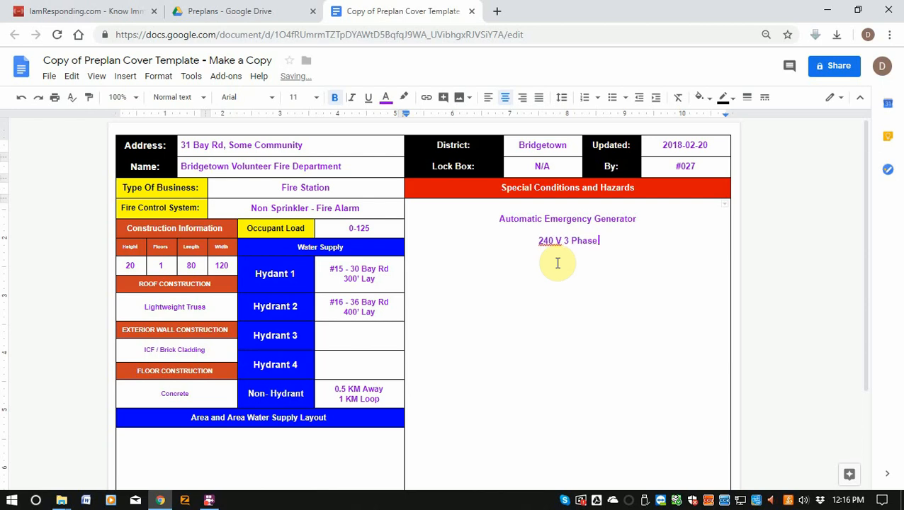
type(" Service")
key("Return")
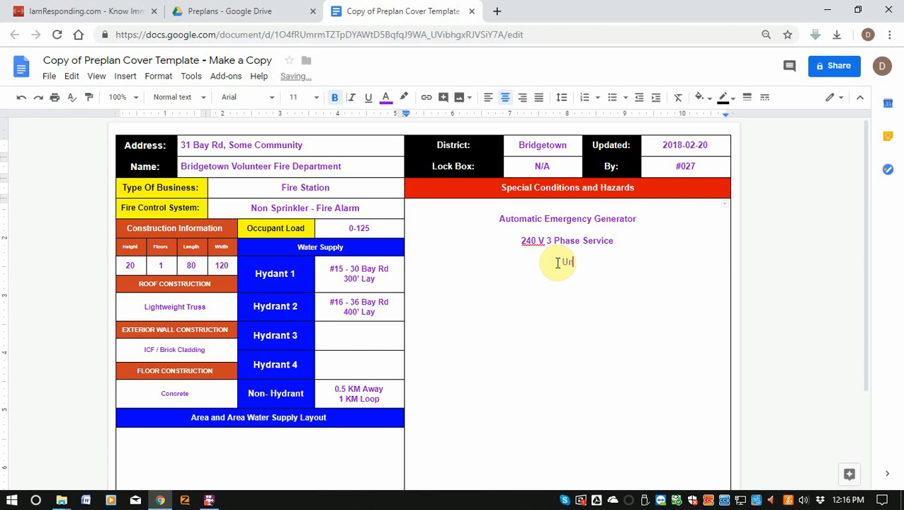
type("Underground Service")
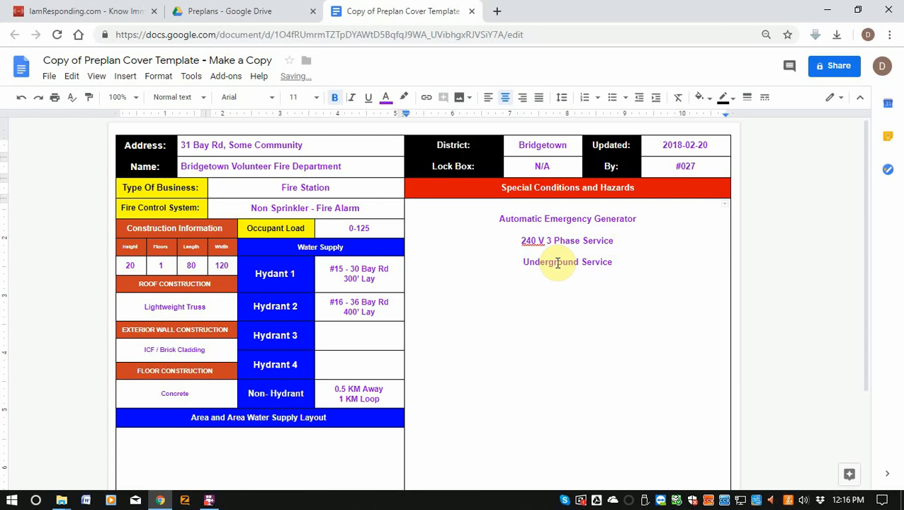
- Add "Oil Fired Boiler" to the Special Conditions and Hazards entries and format all of them as a left-aligned bulleted list
key("Return")
type("Oil Fired Boiler")
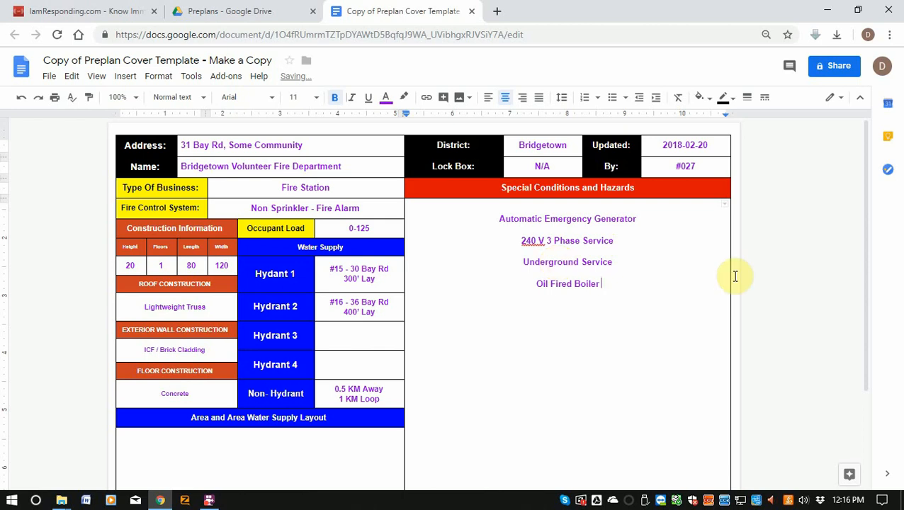
left_click_drag(671, 299, 540, 245)
left_click_drag(630, 284, 496, 203)
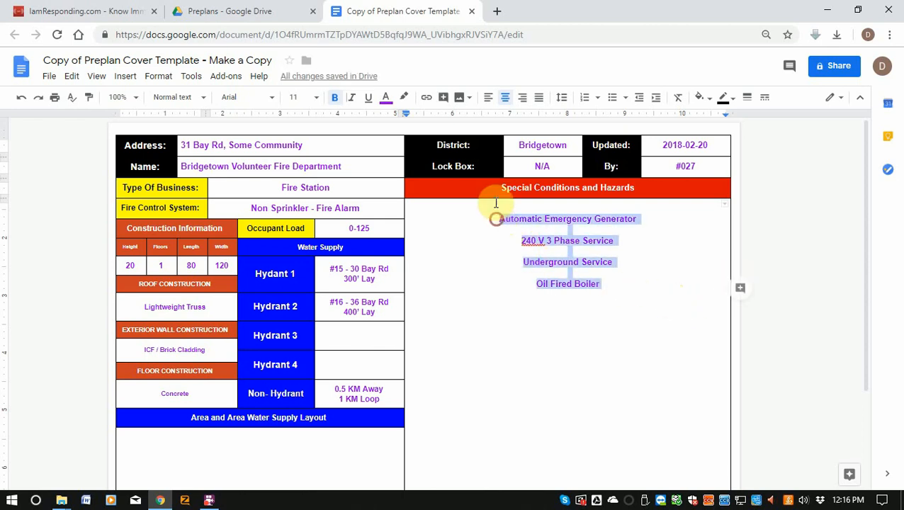
left_click(490, 104)
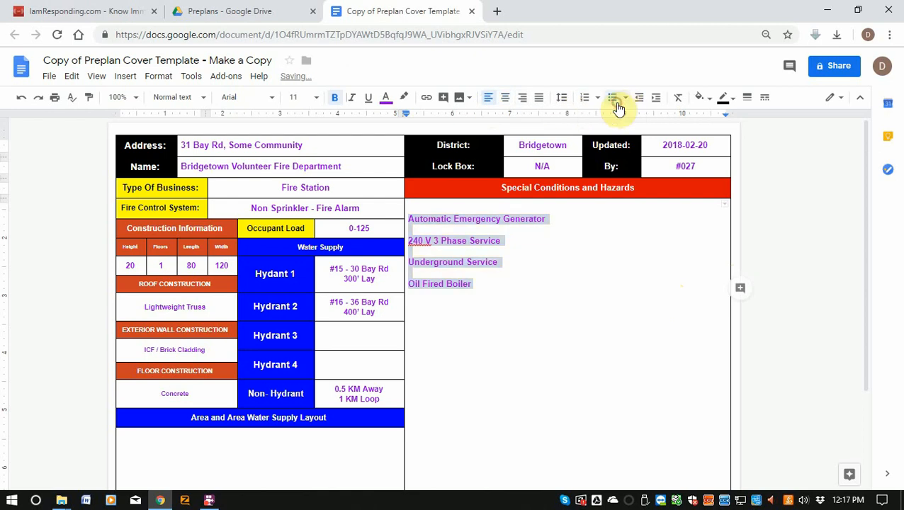
left_click(616, 106)
- Remove the bullets from the blank lines between the Special Conditions and Hazards entries
left_click(442, 273)
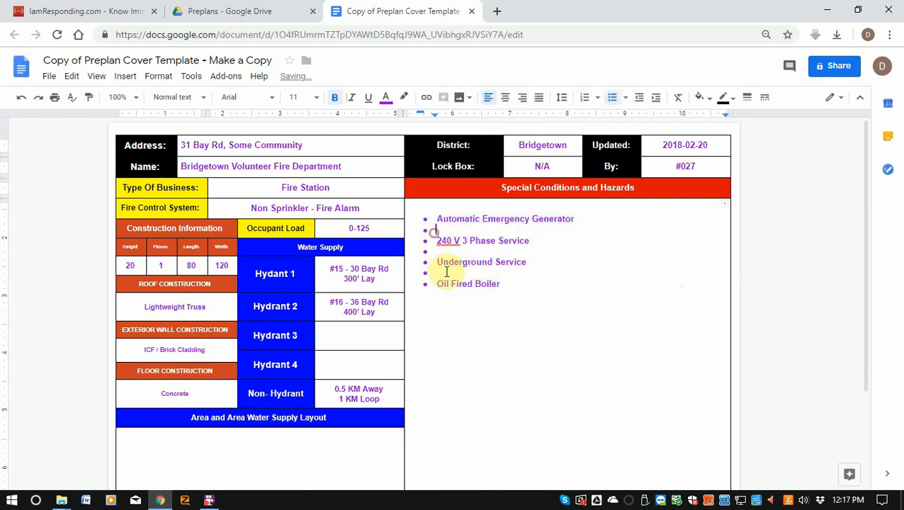
left_click(440, 229)
key("BackSpace")
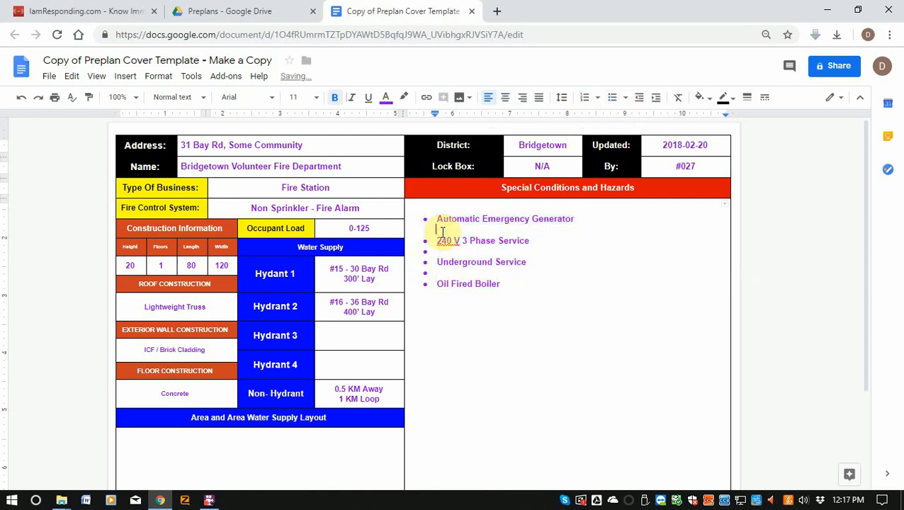
left_click(435, 251)
key("BackSpace")
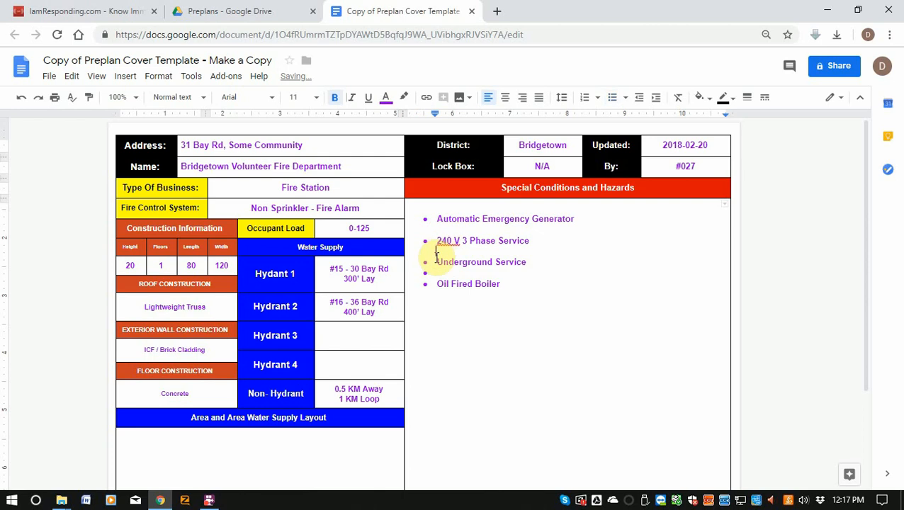
left_click(433, 272)
key("BackSpace")
- Enter the fire department's business phone number in the Business Phone cell
scroll(434, 270, "down", 3)
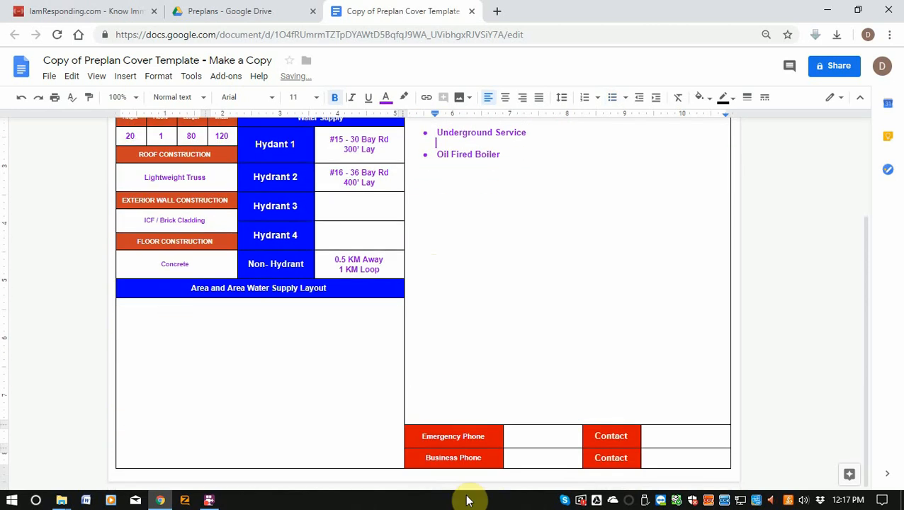
left_click(525, 465)
type("90")
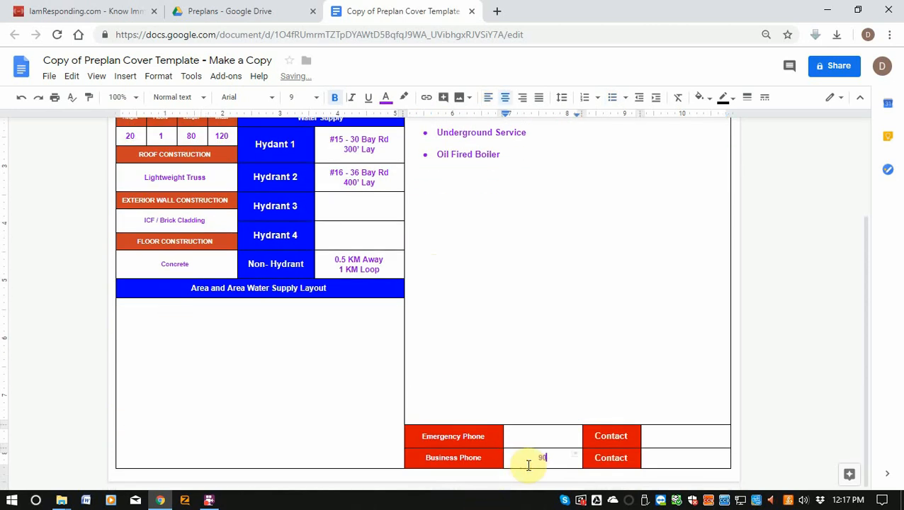
type("2-555-5555")
left_click(660, 461)
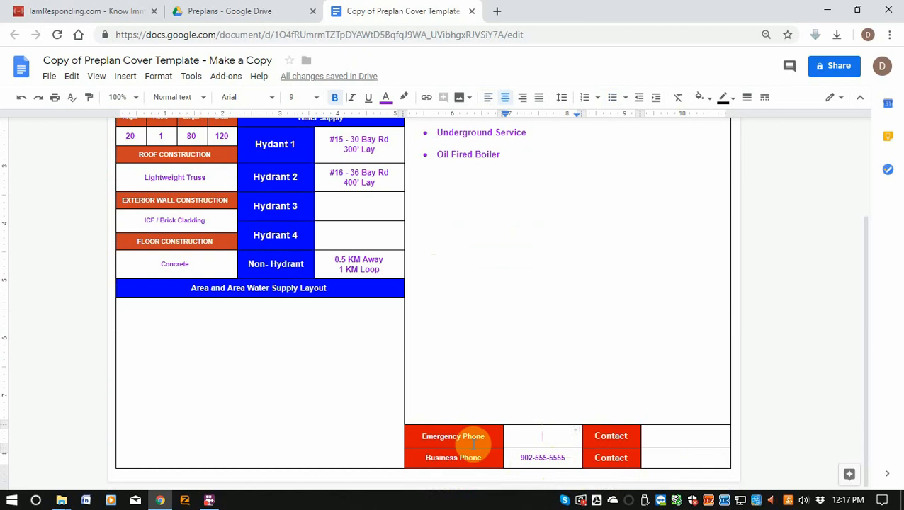
left_click(539, 435)
left_click_drag(538, 435, 661, 435)
left_click(661, 435)
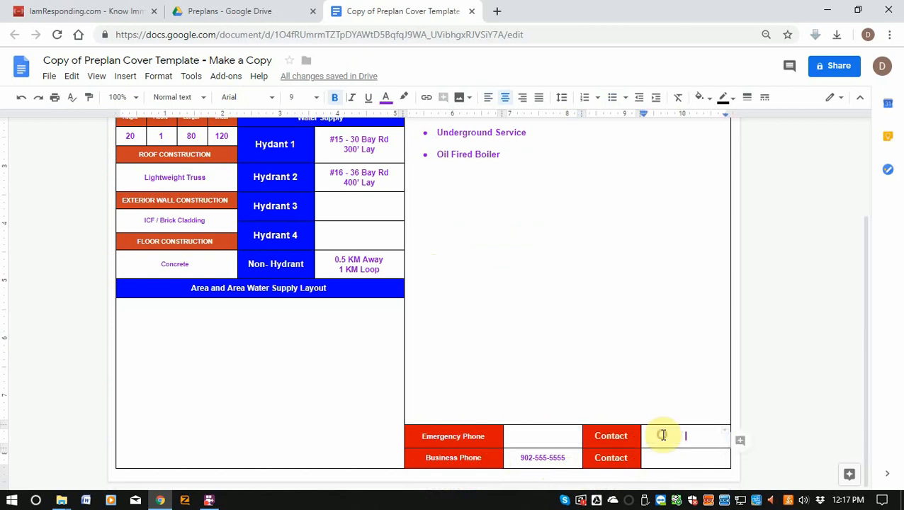
scroll(663, 435, "up", 3)
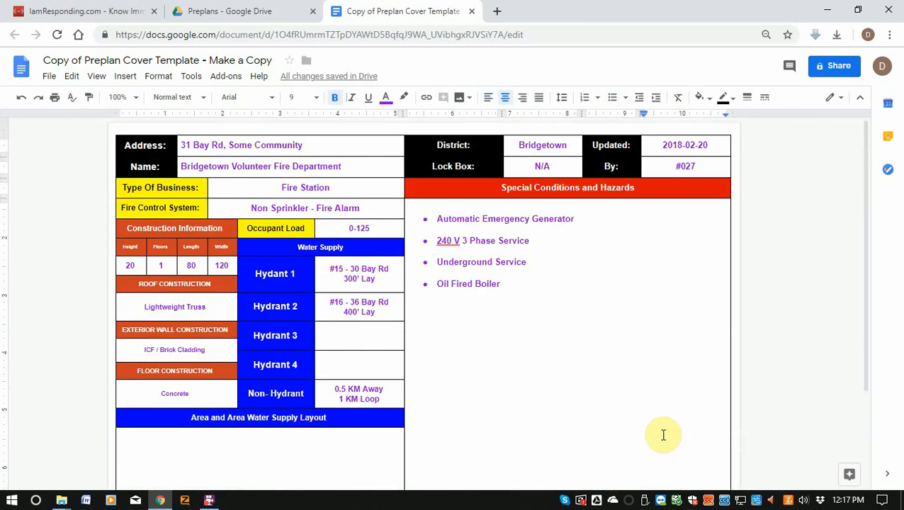
scroll(664, 434, "down", 3)
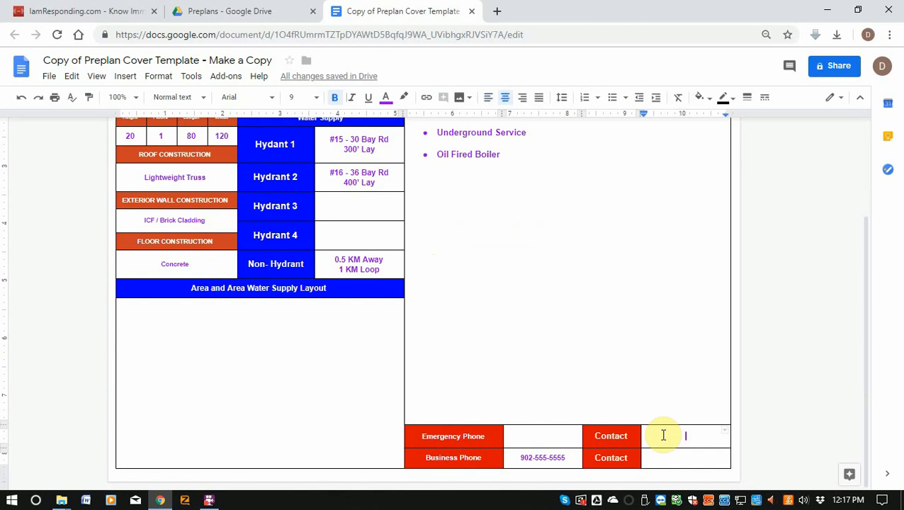
scroll(662, 432, "up", 3)
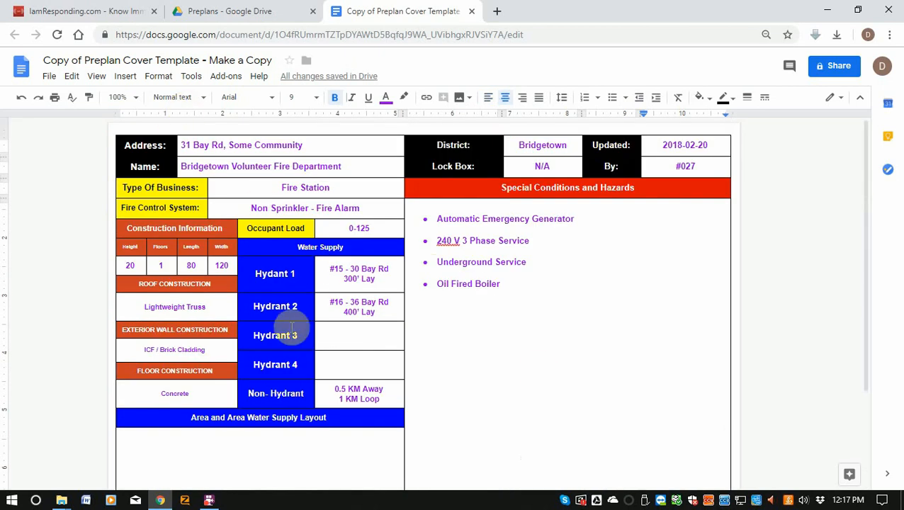
scroll(283, 337, "down", 3)
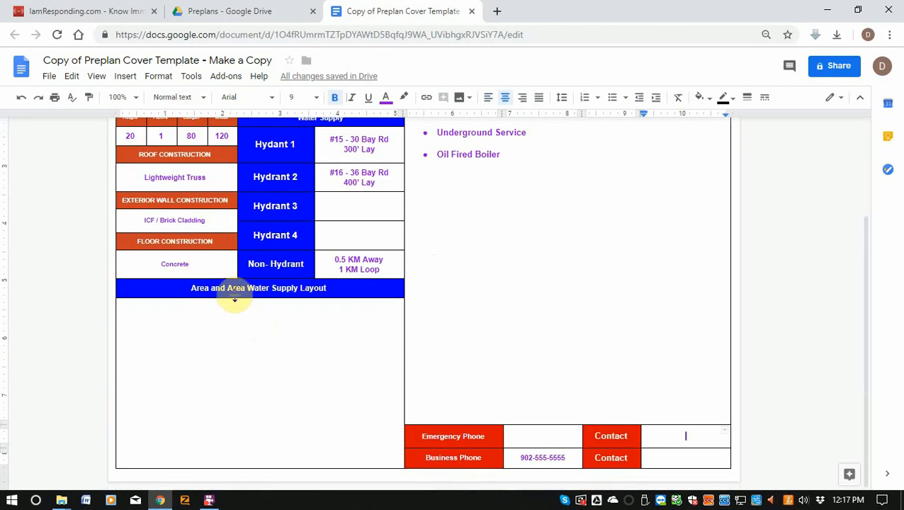
- Switch to the IamResponding map and clear the distance measurement line drawn from the fire station
left_click(91, 13)
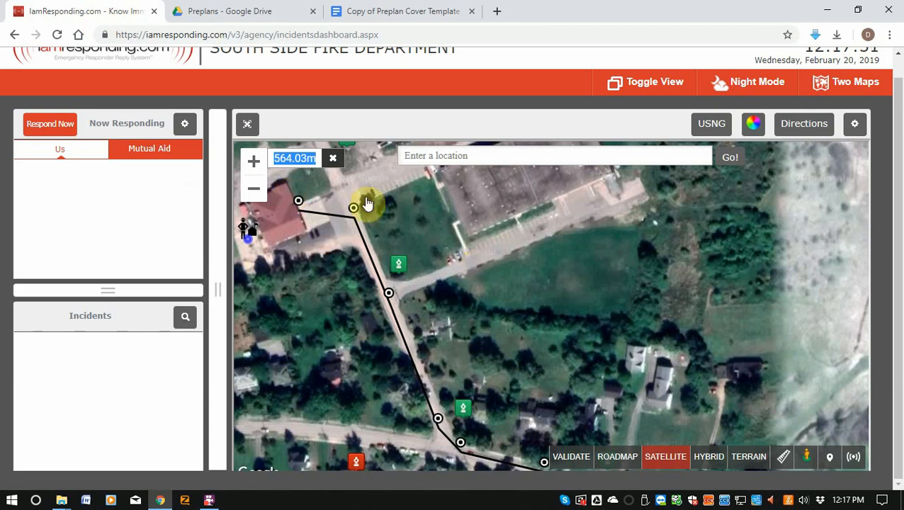
left_click(334, 160)
left_click(334, 160)
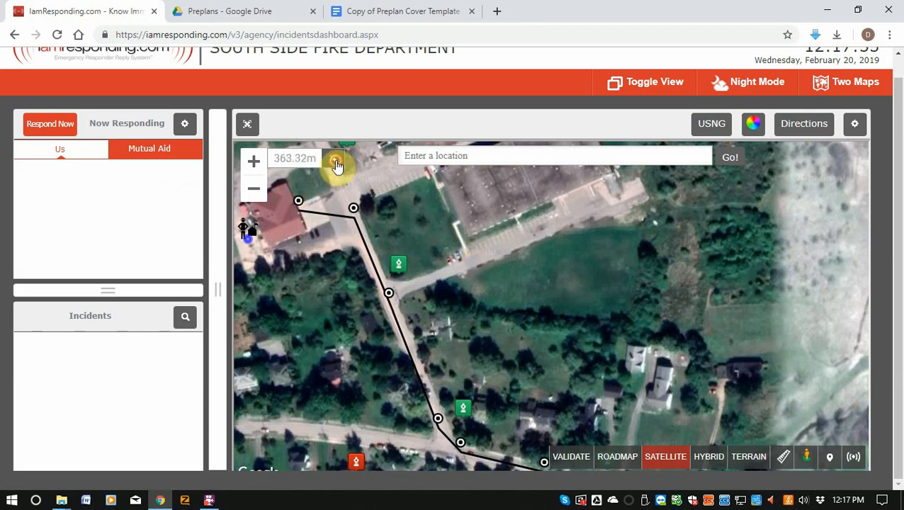
left_click(335, 161)
left_click(336, 161)
left_click(336, 162)
left_click(336, 161)
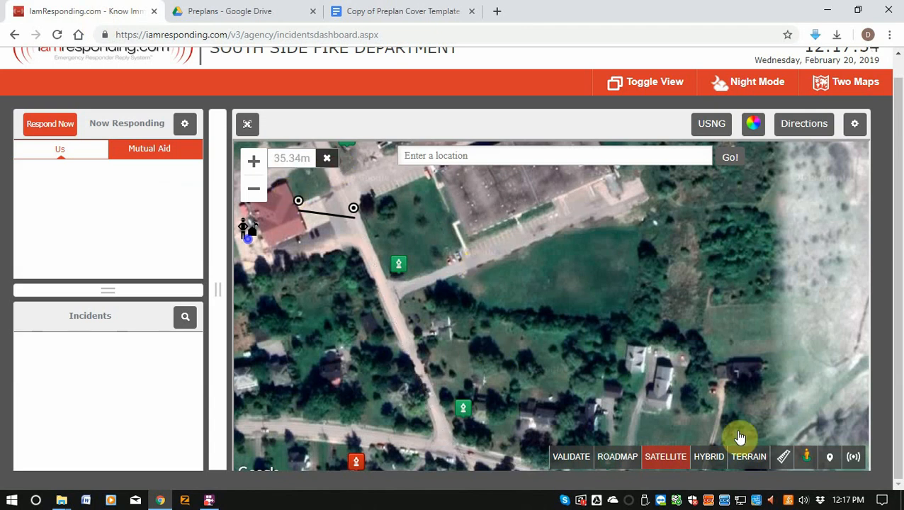
left_click(783, 458)
- Frame the fire station and its nearby hydrants on the satellite map for a close-up area layout
scroll(550, 336, "down", 2)
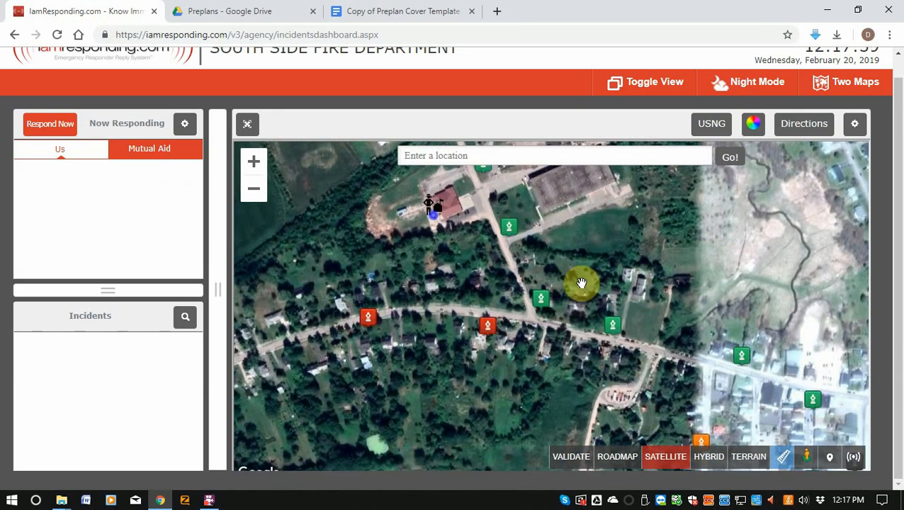
scroll(580, 284, "down", 2)
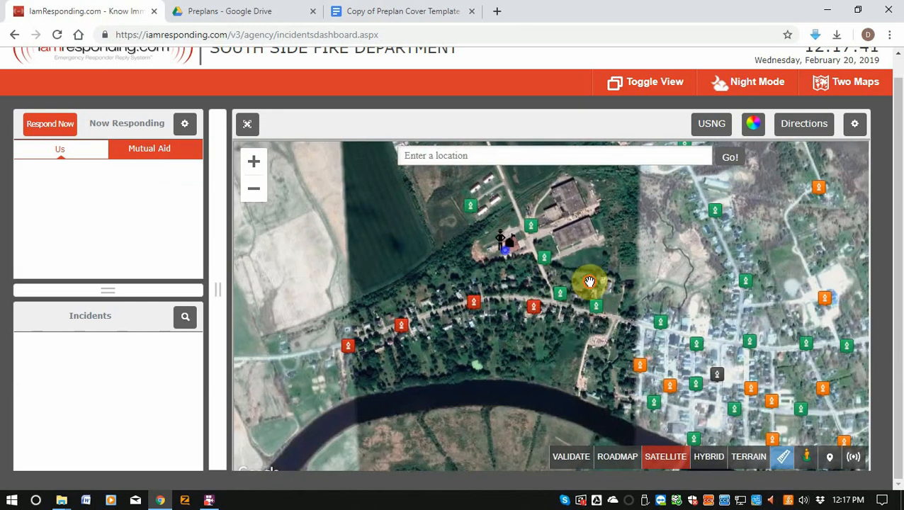
left_click_drag(589, 277, 590, 296)
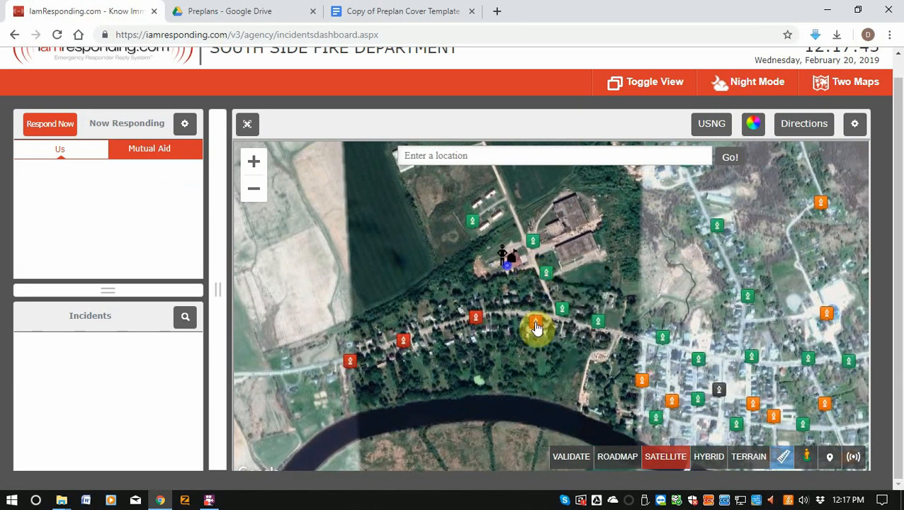
scroll(579, 302, "up", 1)
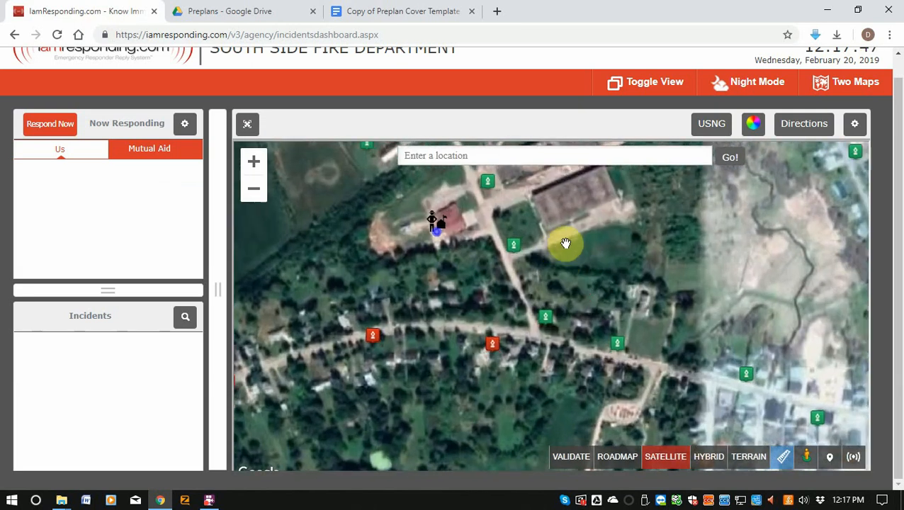
left_click_drag(569, 244, 679, 324)
scroll(653, 333, "up", 1)
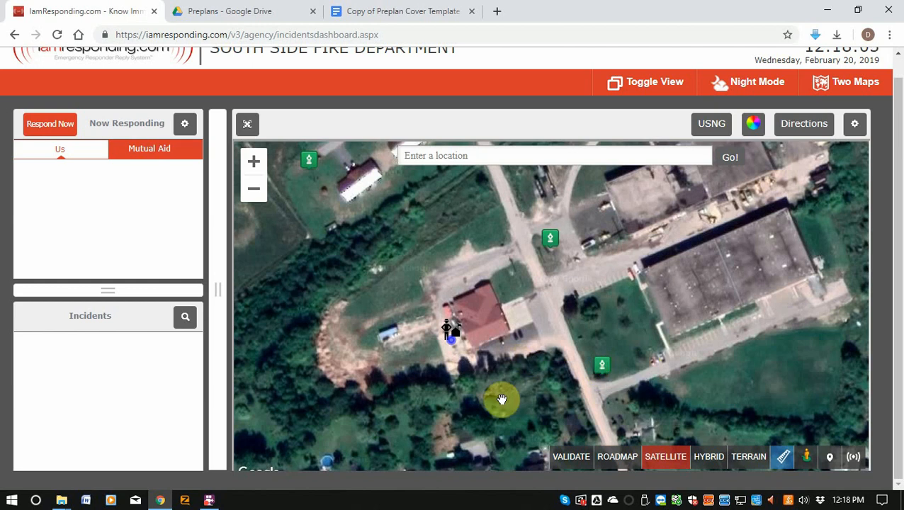
- Find and open the Windows Snipping Tool over the satellite map
left_click(13, 501)
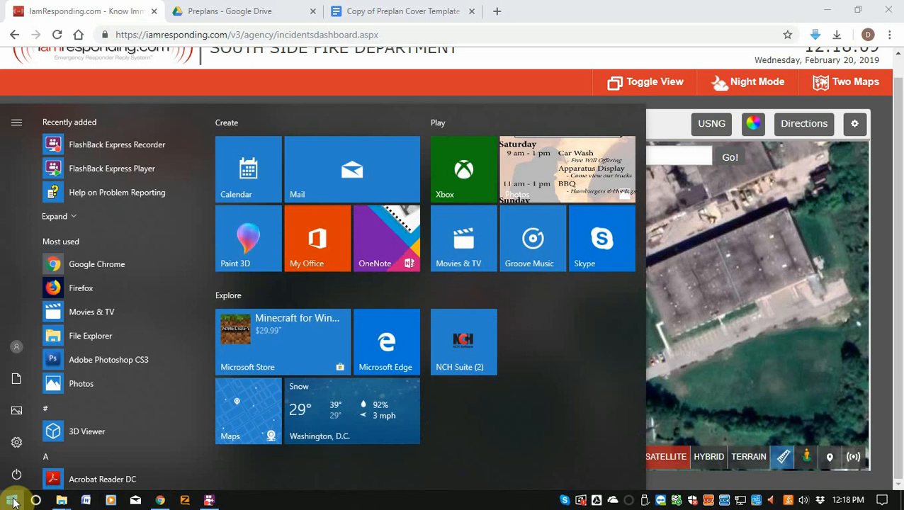
type("snip")
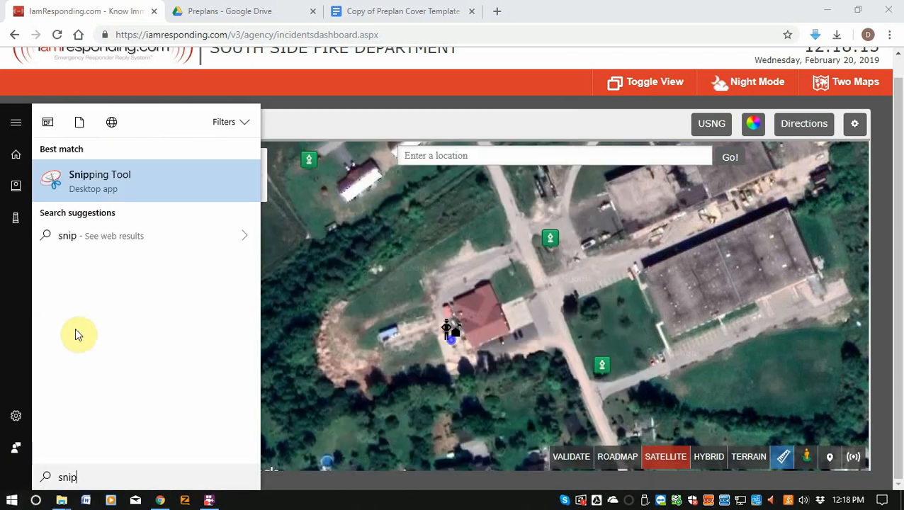
left_click(90, 184)
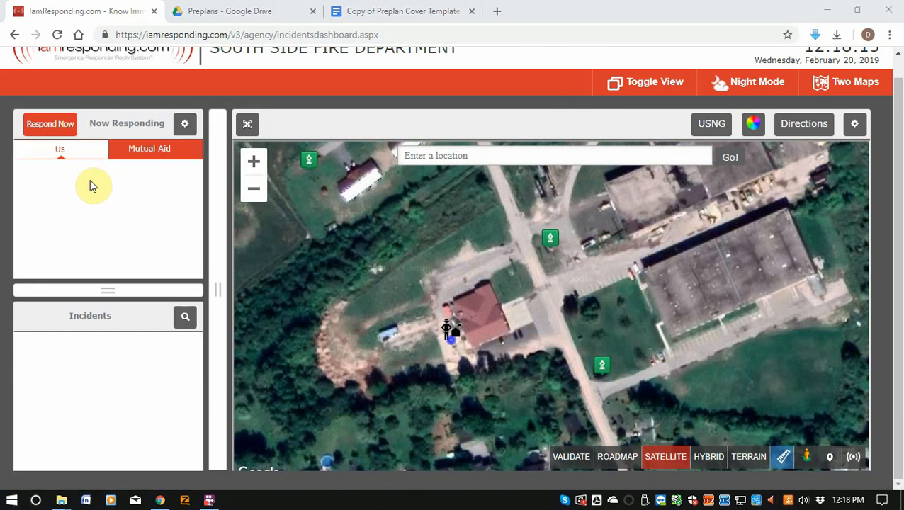
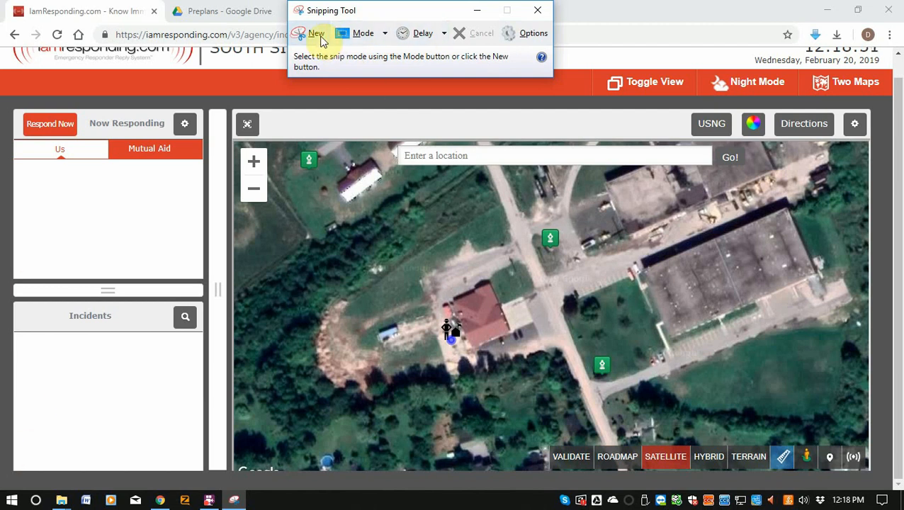
- Capture a rectangular snip of the map around the fire station and its two nearest hydrants, and copy it to the clipboard
left_click(317, 34)
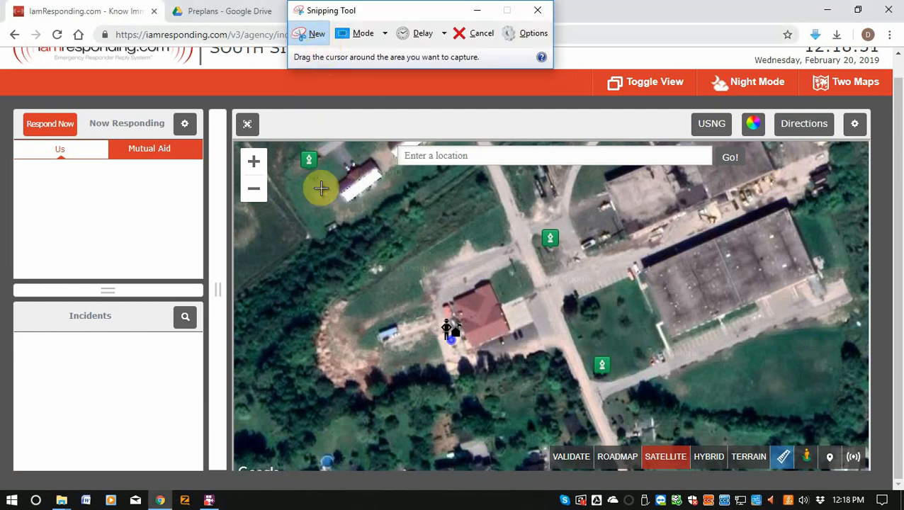
key("Escape")
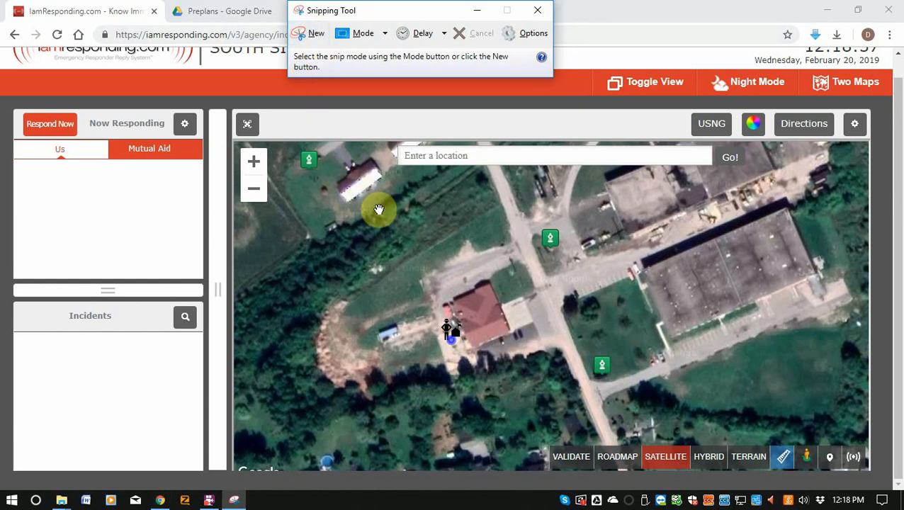
left_click_drag(414, 234, 422, 255)
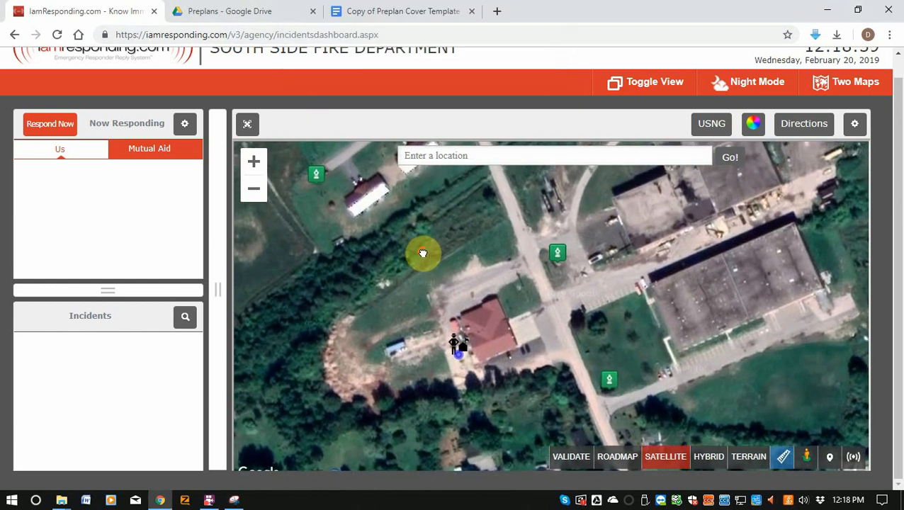
left_click(234, 500)
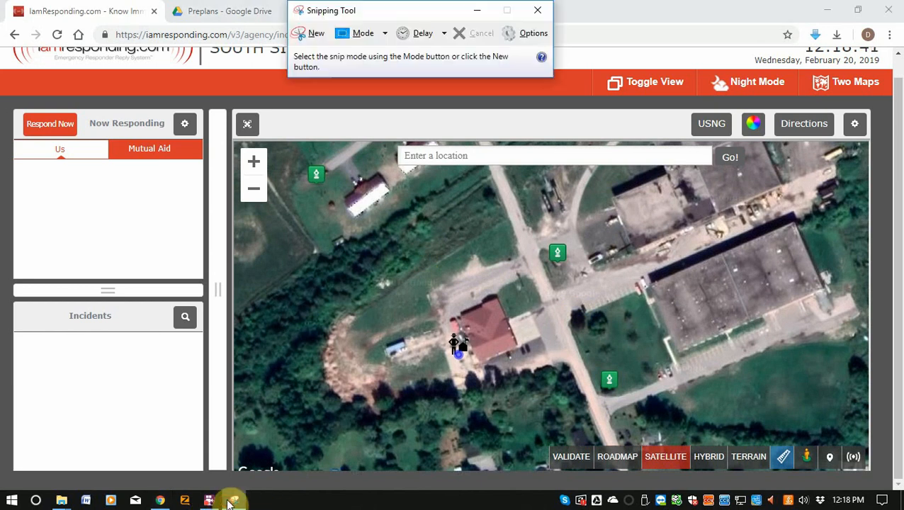
left_click(310, 33)
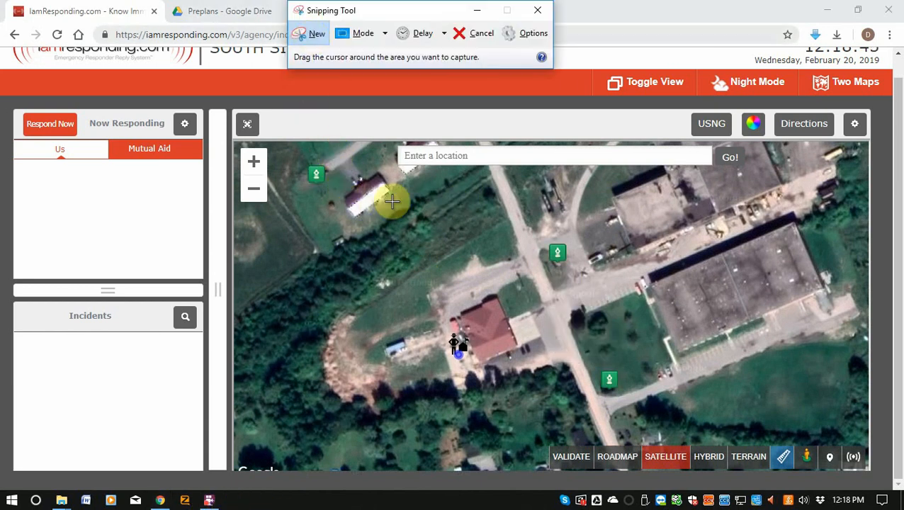
left_click_drag(392, 201, 718, 428)
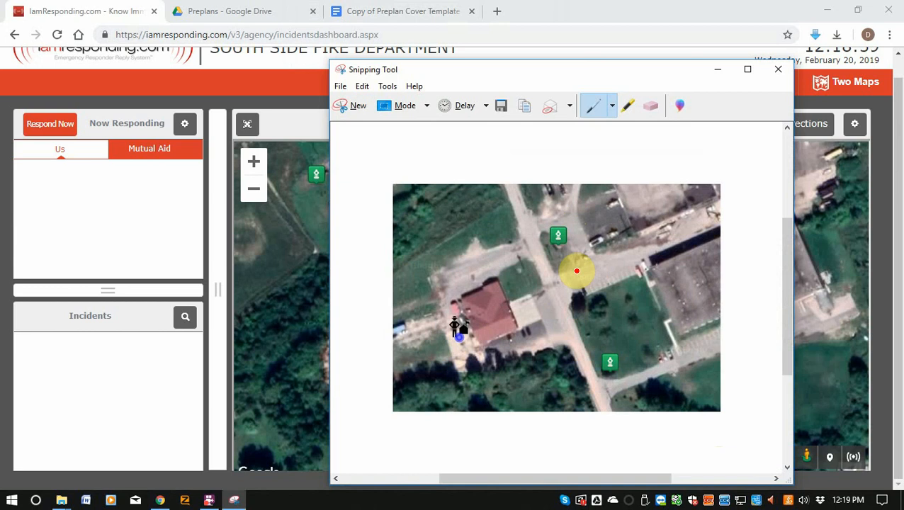
left_click(522, 111)
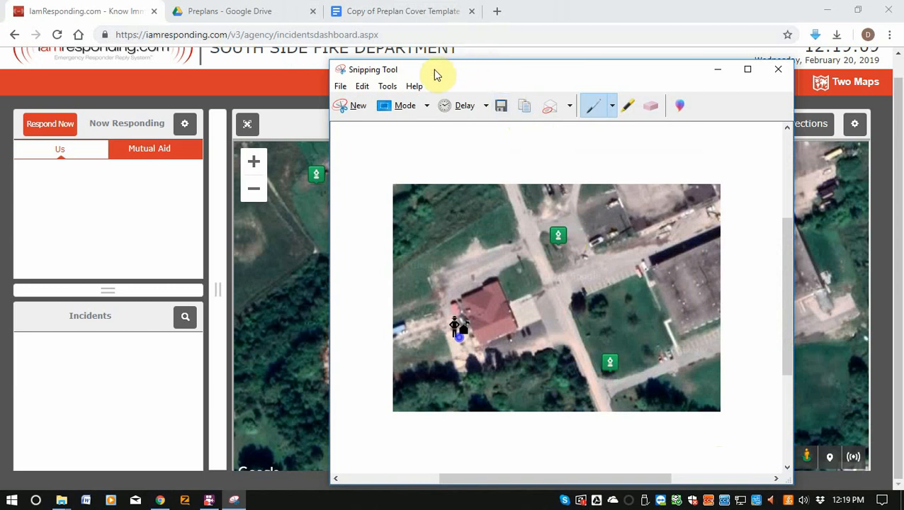
- Paste the copied map snip into the Area and Area Water Supply Layout cell of the preplan document and shrink it to fit
left_click(402, 12)
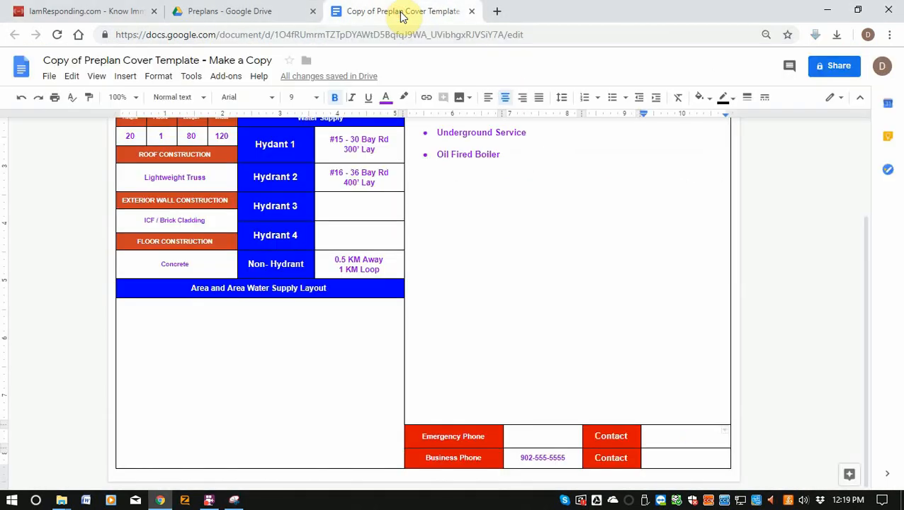
left_click(246, 342)
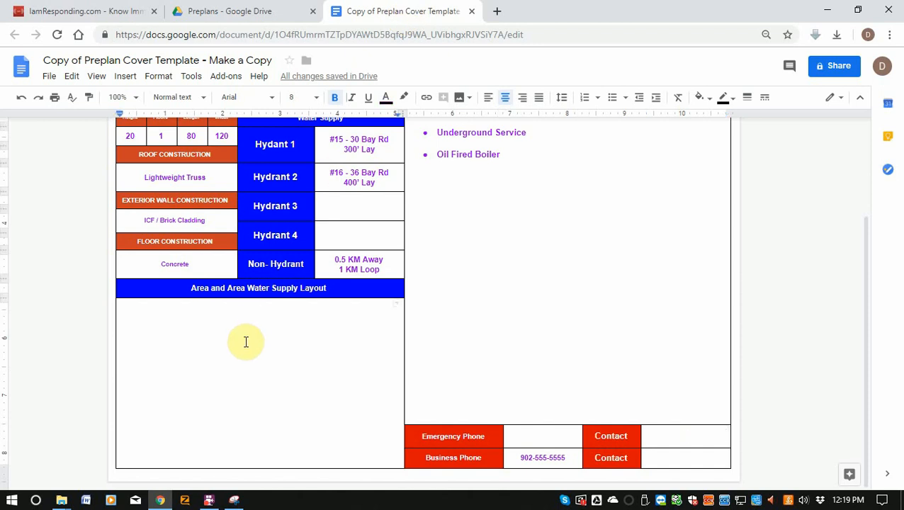
key("ctrl+v")
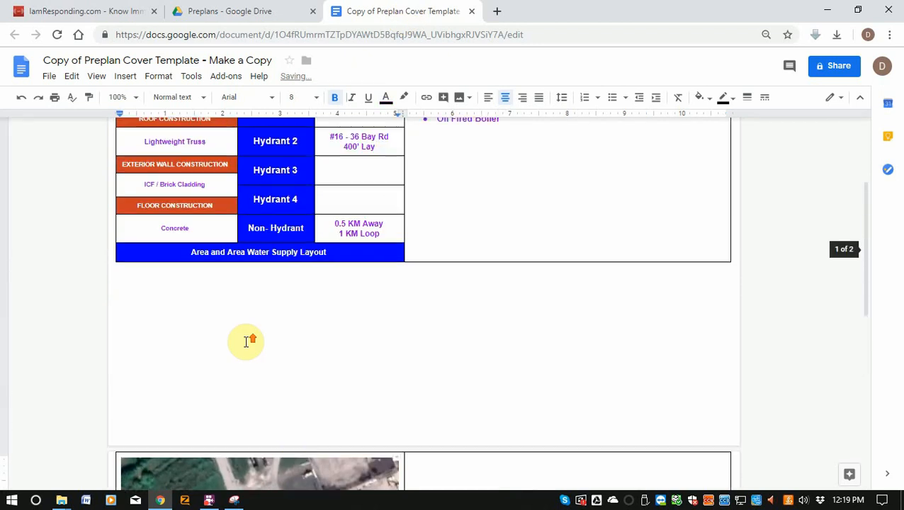
left_click(297, 462)
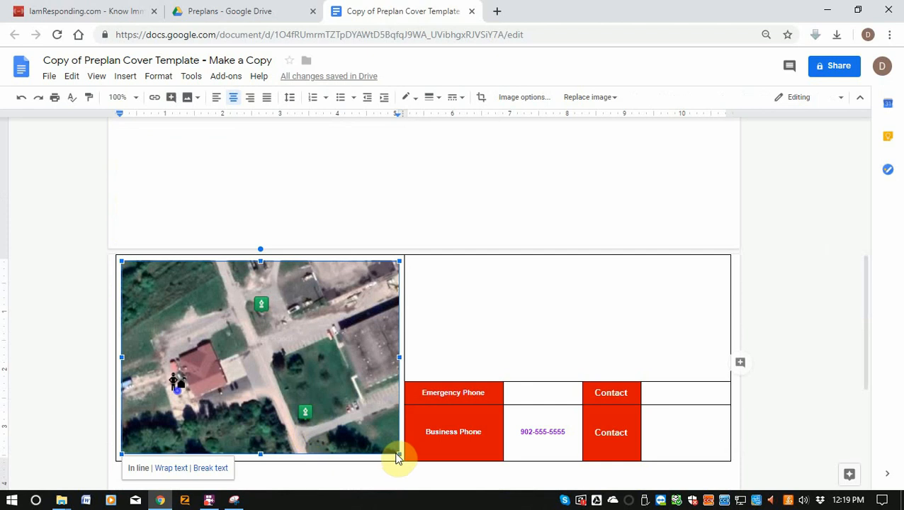
left_click_drag(395, 454, 334, 379)
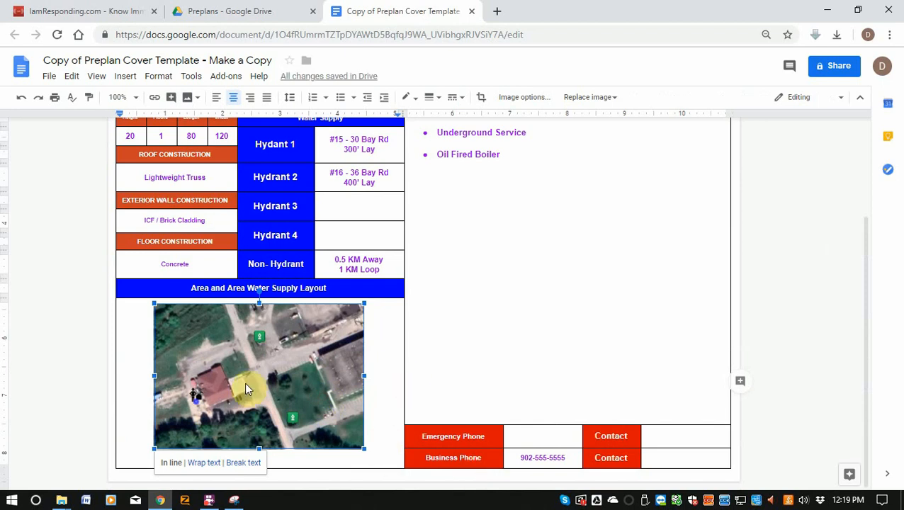
- Try larger sizes for the pasted map picture, finishing with one that fits inside its cell on the first page
left_click(323, 417)
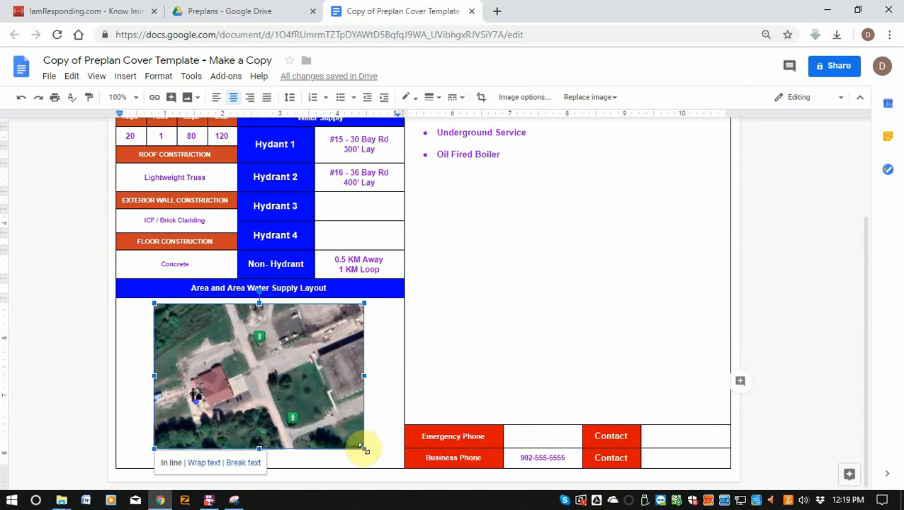
left_click_drag(363, 448, 370, 456)
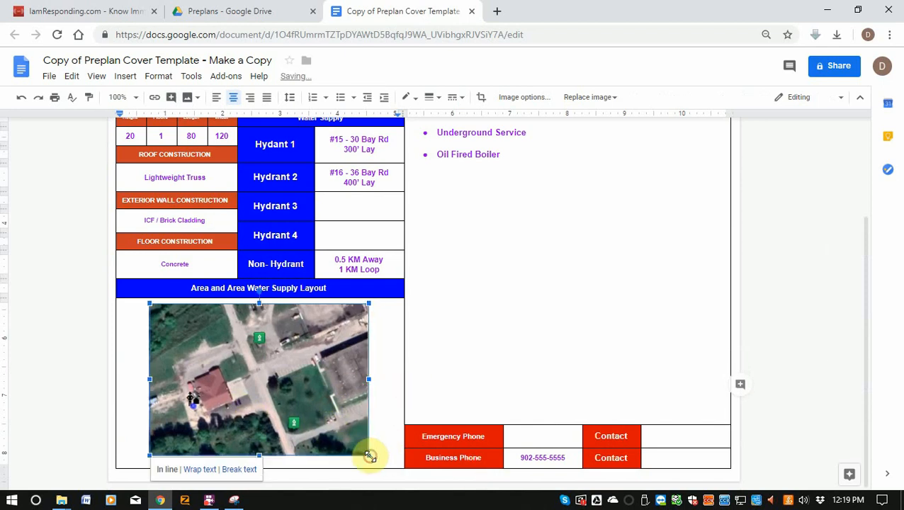
left_click(397, 402)
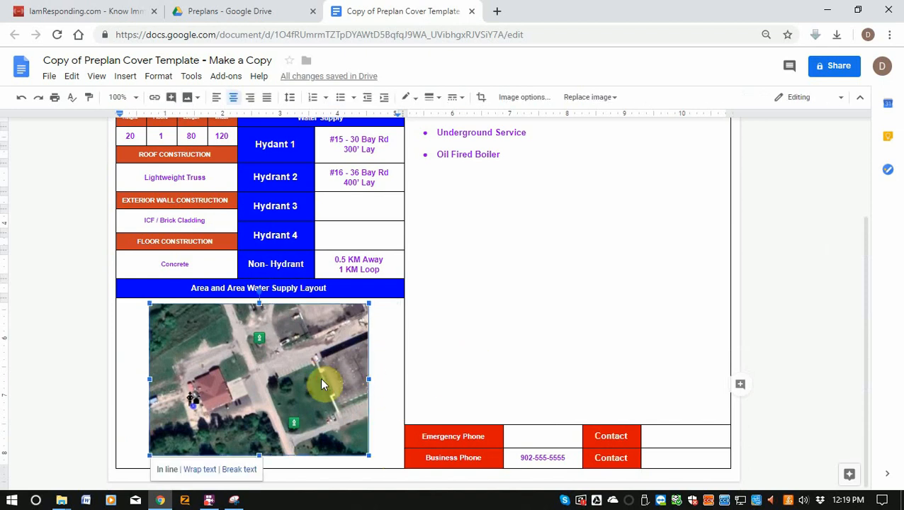
left_click_drag(369, 454, 414, 497)
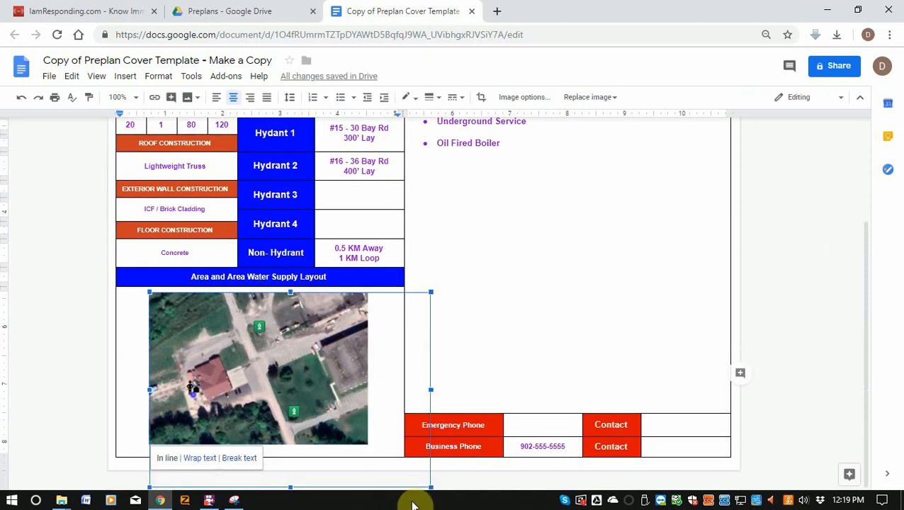
scroll(423, 438, "down", 5)
scroll(444, 402, "up", 3)
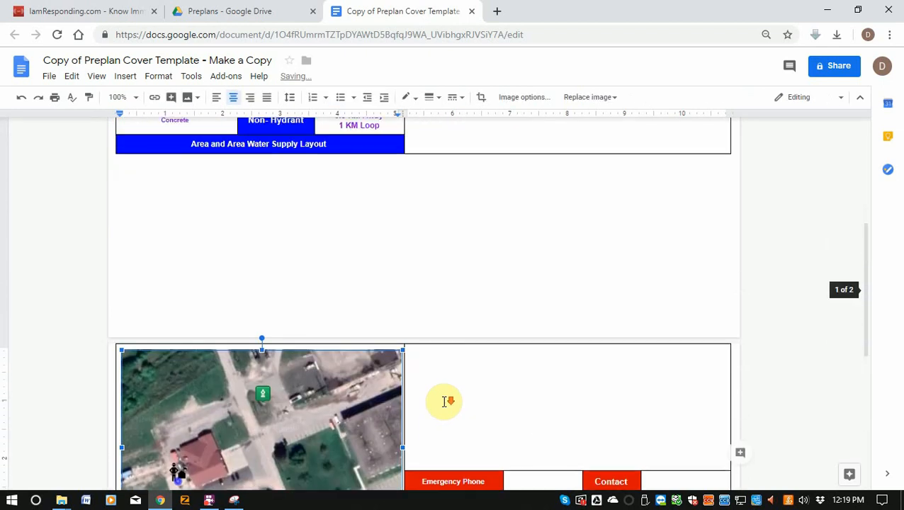
scroll(444, 402, "down", 4)
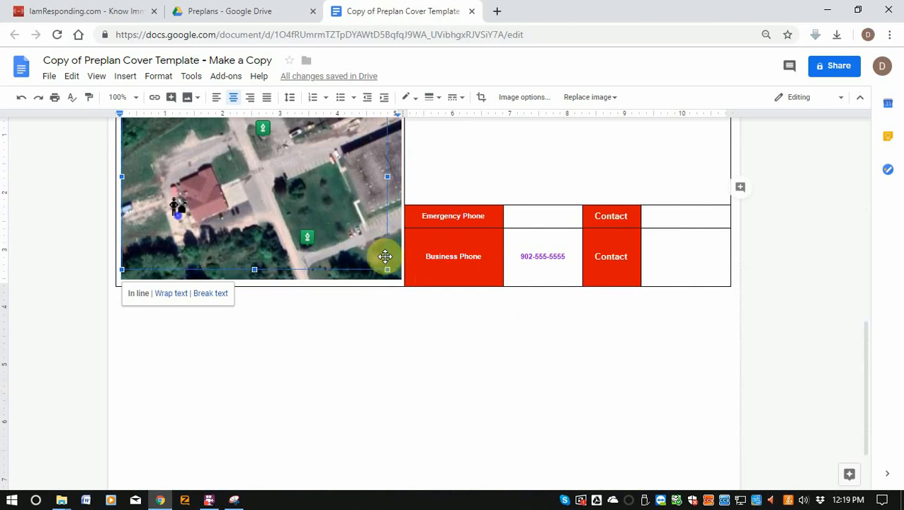
left_click_drag(387, 268, 323, 194)
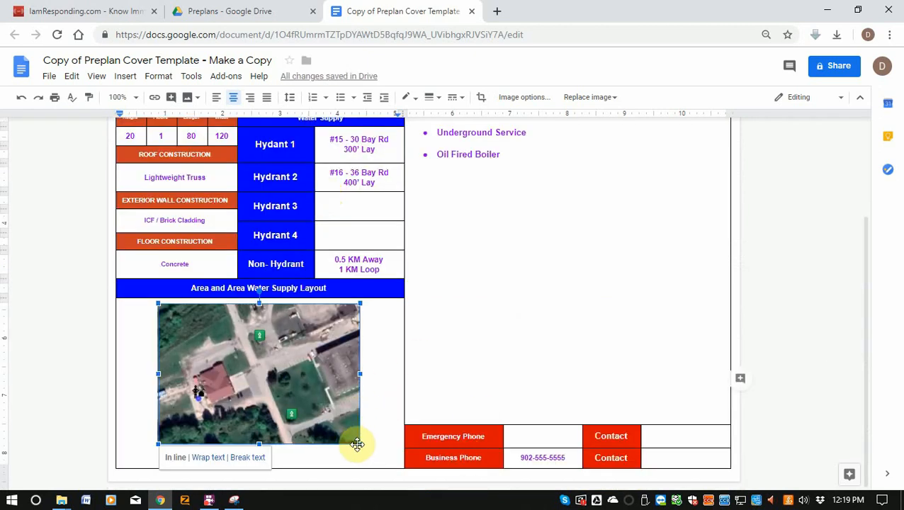
left_click_drag(358, 442, 374, 456)
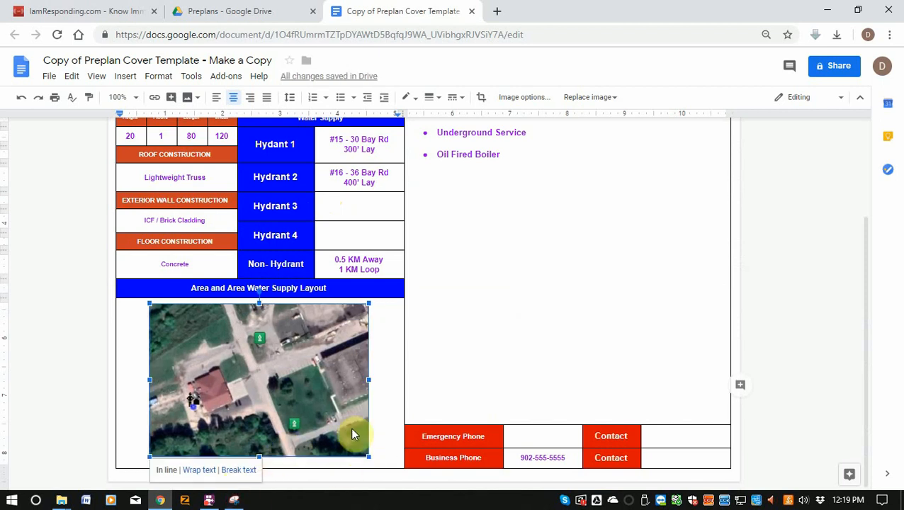
- Delete the map picture from the Area and Area Water Supply Layout cell
left_click(321, 362)
key("Delete")
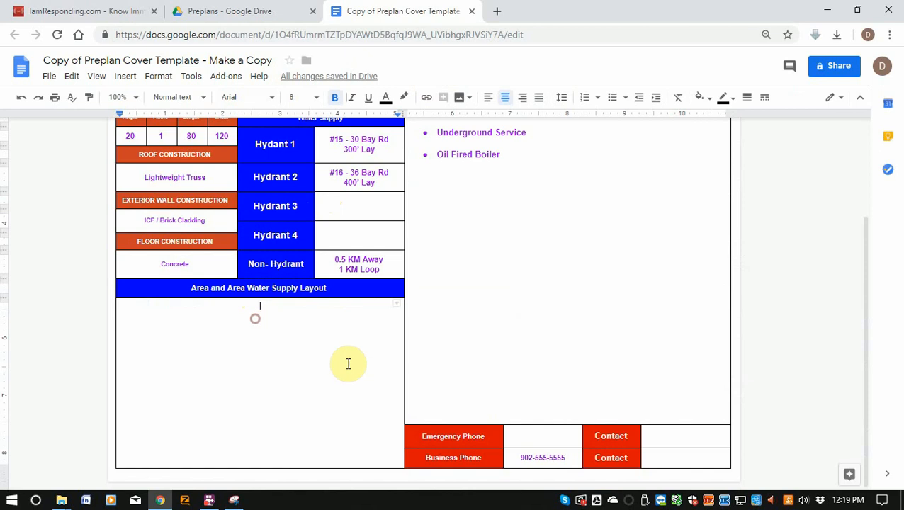
left_click(574, 322)
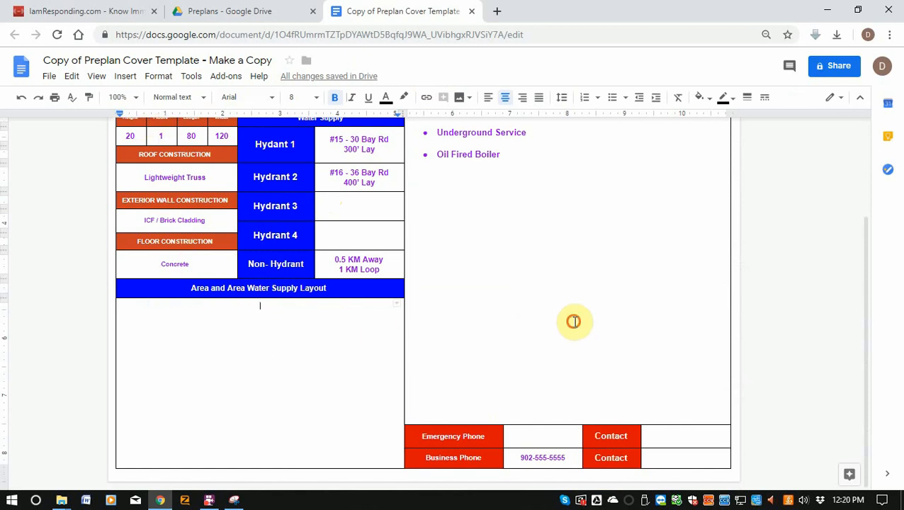
left_click(228, 328)
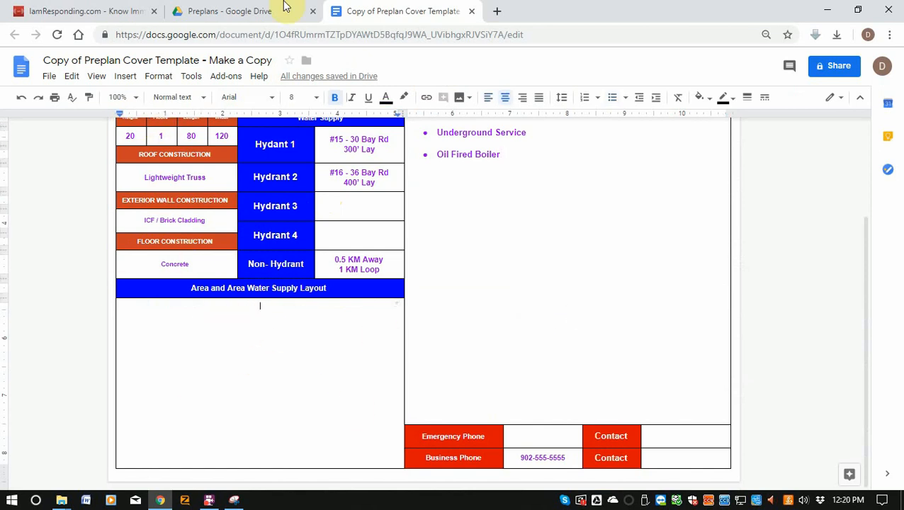
- Recopy the map snip from the Snipping Tool and paste it into a new drawing for the Area and Area Water Supply Layout cell
left_click(241, 499)
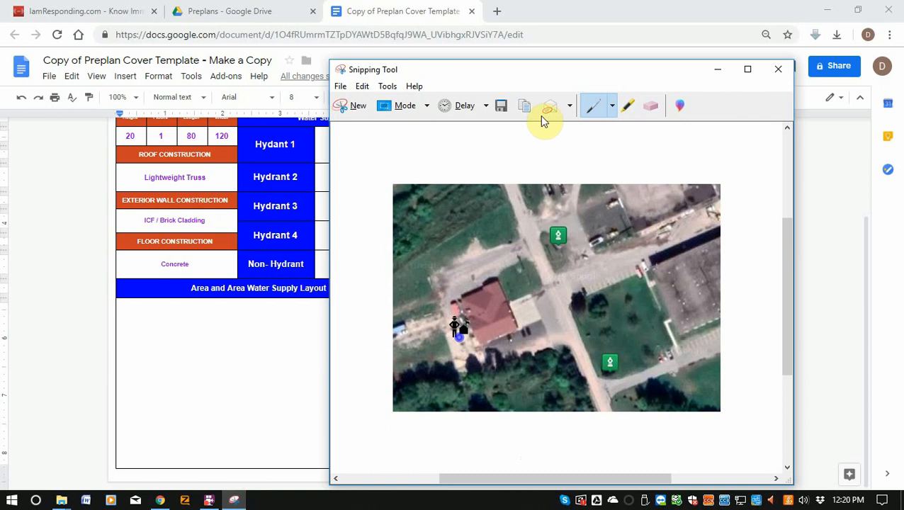
left_click(523, 107)
left_click(291, 341)
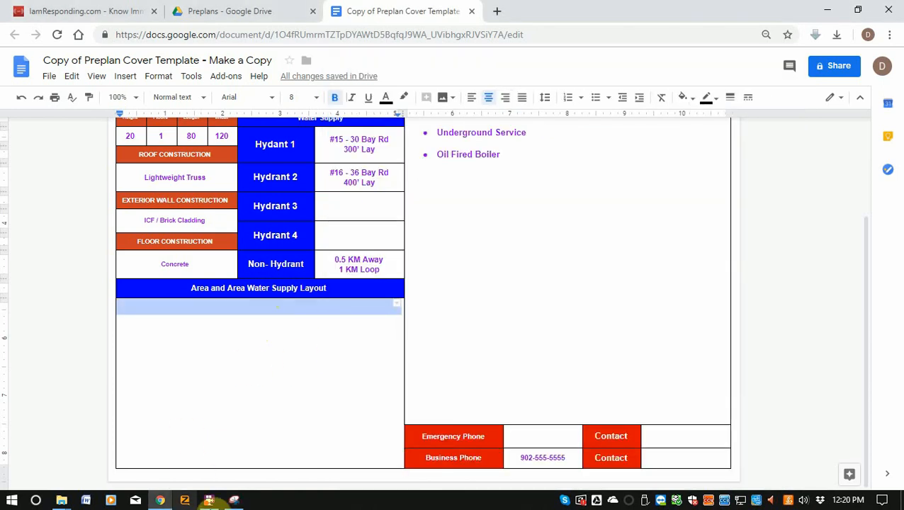
left_click(124, 77)
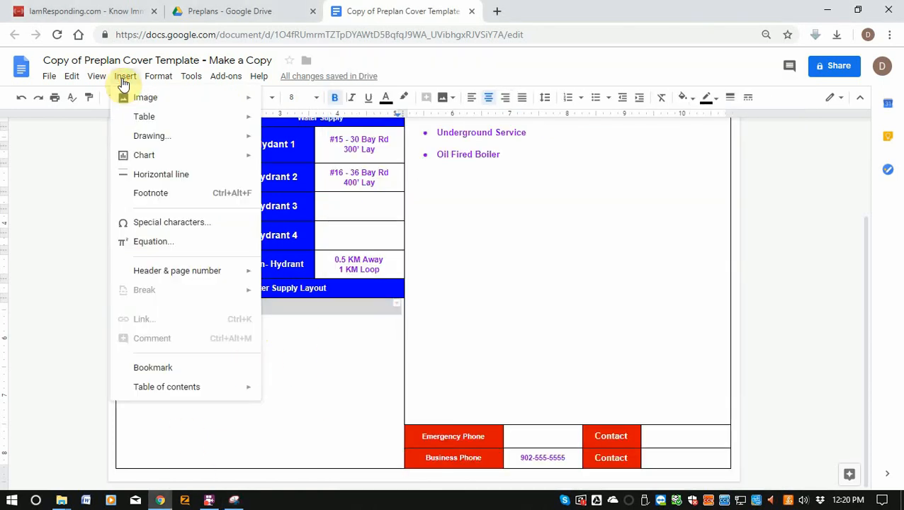
mouse_move(138, 144)
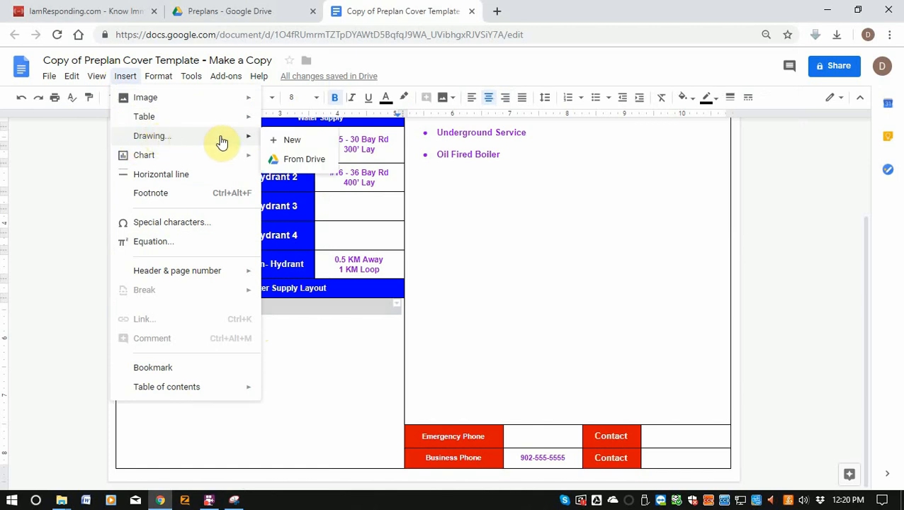
left_click(280, 142)
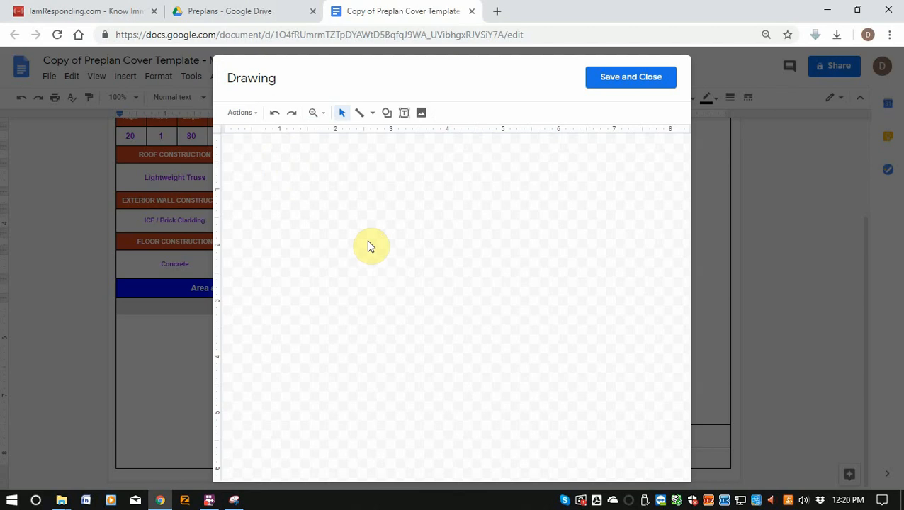
key("ctrl+v")
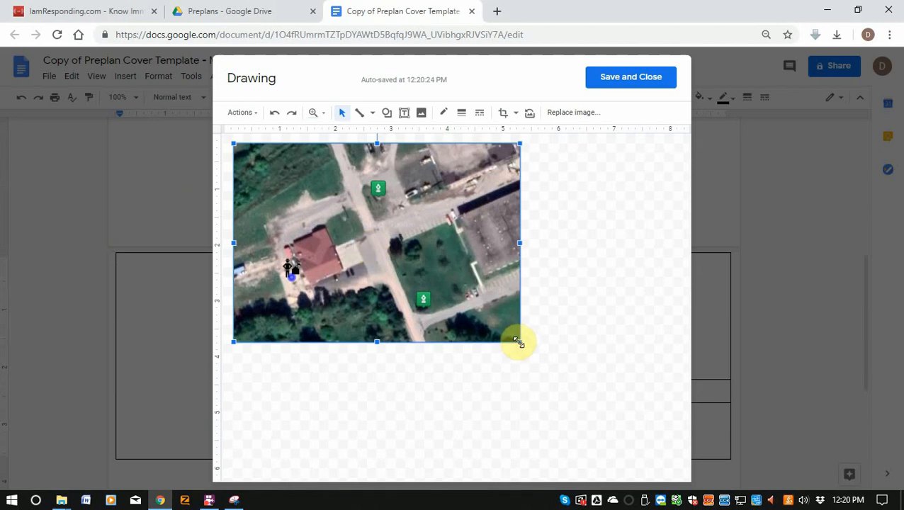
- Shrink the map picture in the drawing to about 4.2 inches wide and reset the browser zoom to 100%
left_click_drag(518, 342, 466, 302)
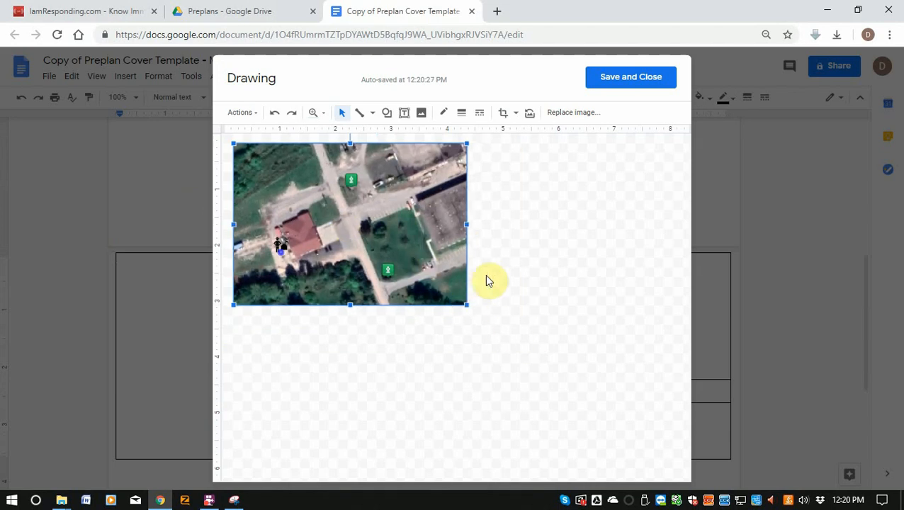
left_click(485, 280)
left_click(374, 260)
key("ctrl+0")
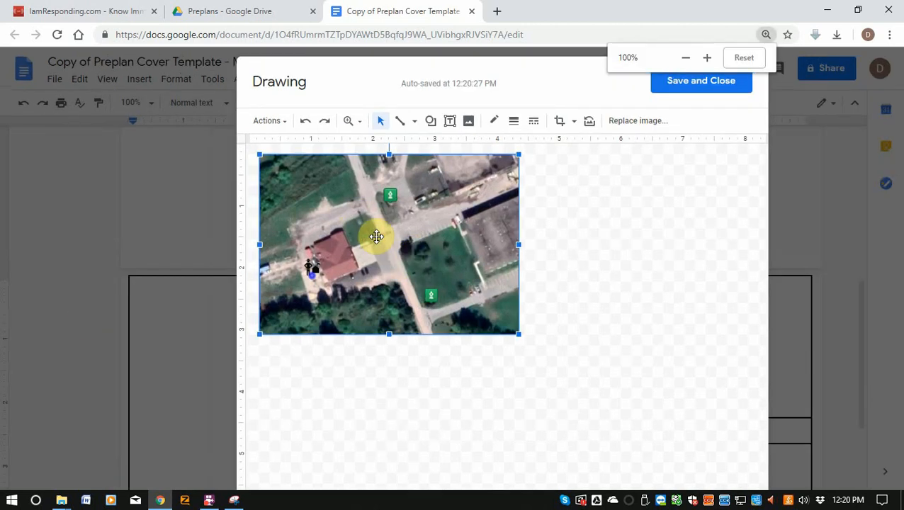
left_click(597, 234)
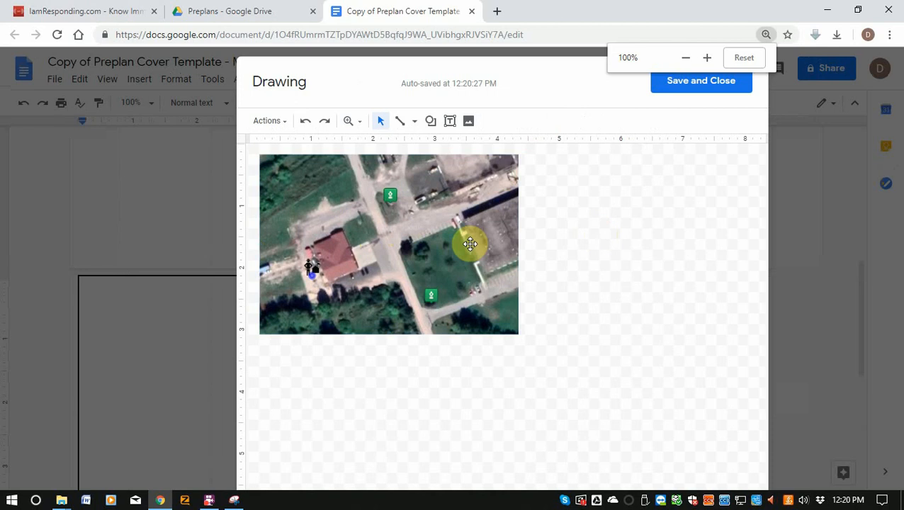
left_click(508, 264)
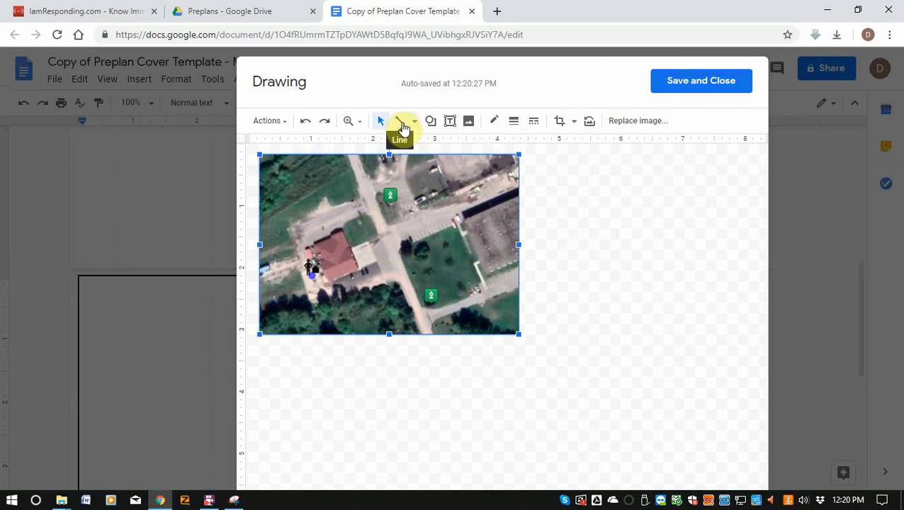
- Draw Curved Connector lines on the map tracing the route from the upper hydrant along the road to the fire station
left_click(401, 123)
left_click(414, 123)
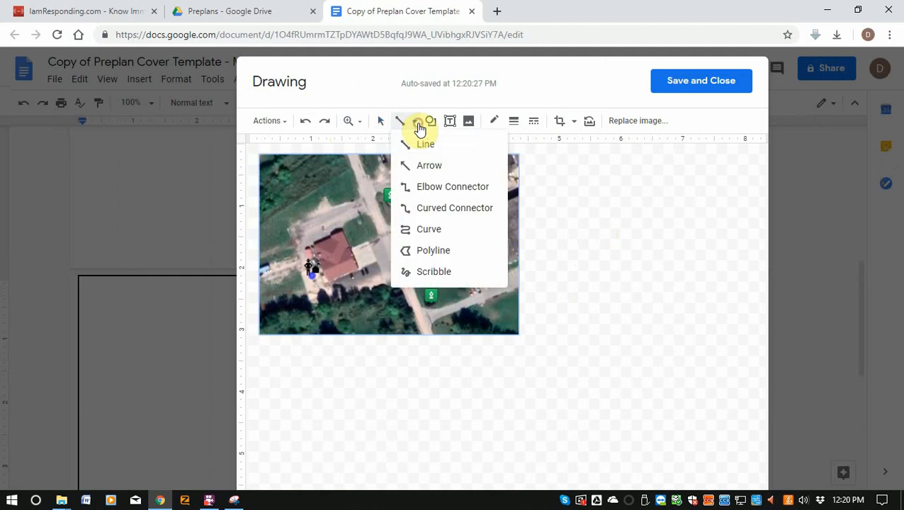
left_click(430, 189)
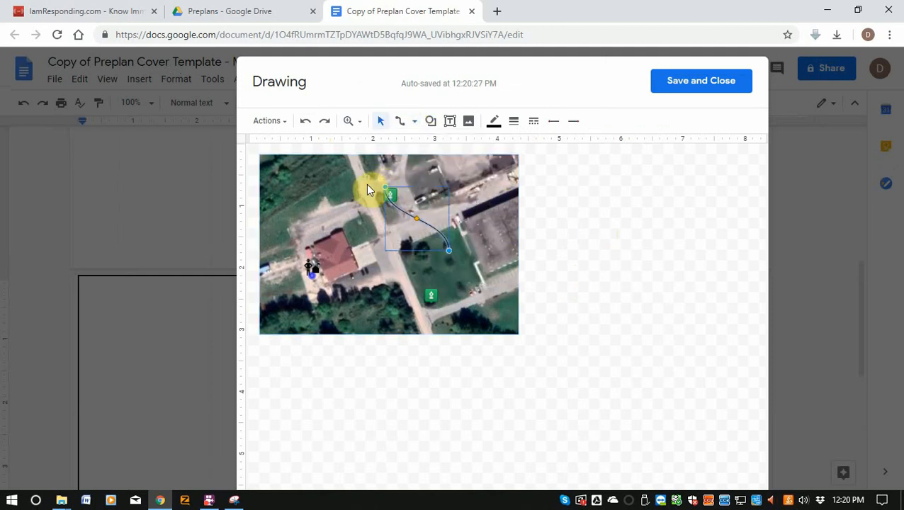
left_click_drag(386, 188, 447, 249)
key("ctrl+z")
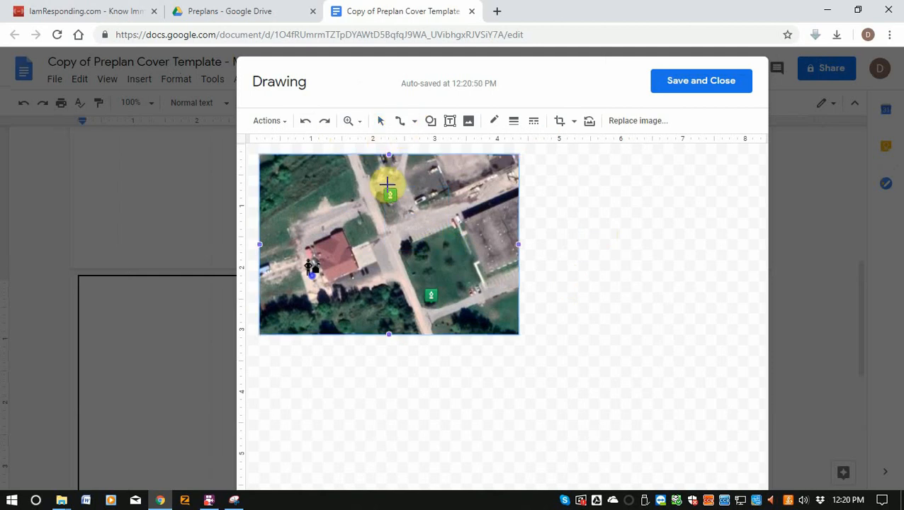
mouse_move(387, 186)
left_mouse_down()
mouse_move(369, 177)
mouse_move(366, 187)
mouse_move(383, 242)
left_mouse_up()
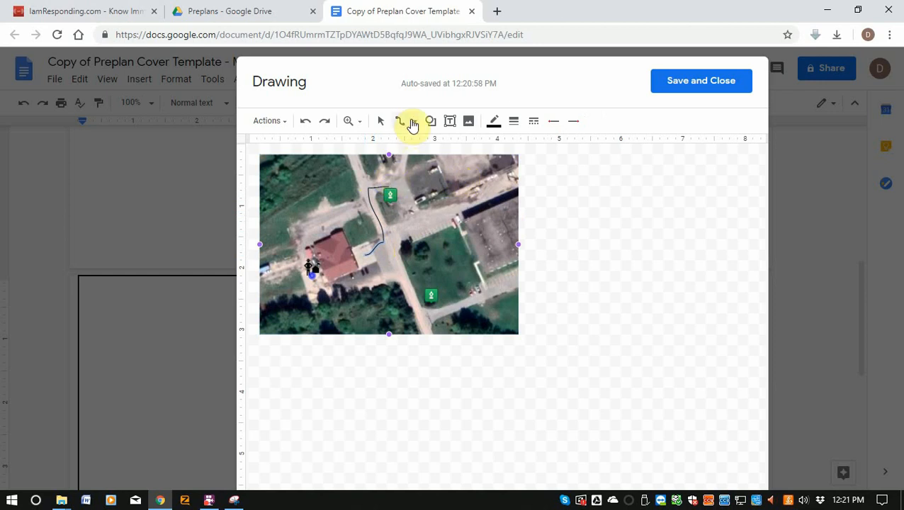
left_click(454, 121)
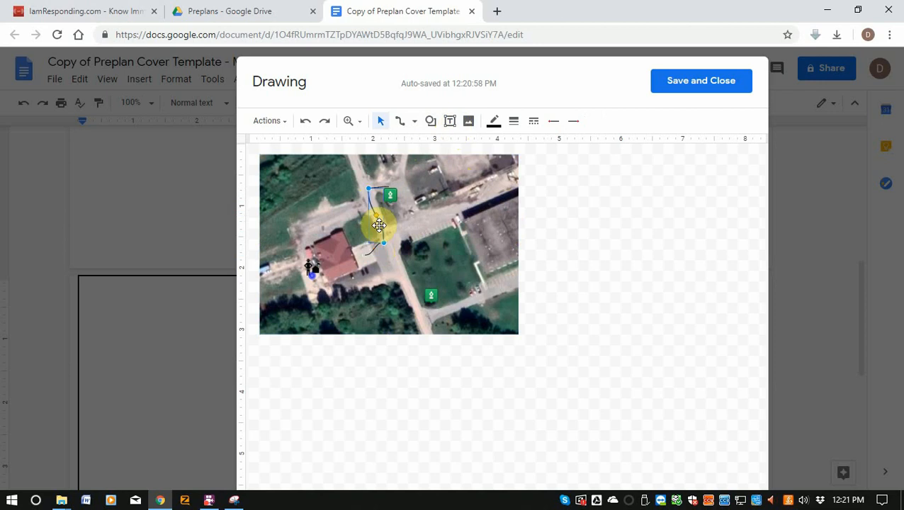
- Select all the connector lines of the hydrant route and format them yellow with a line weight of 8px
left_click_drag(379, 225, 370, 251)
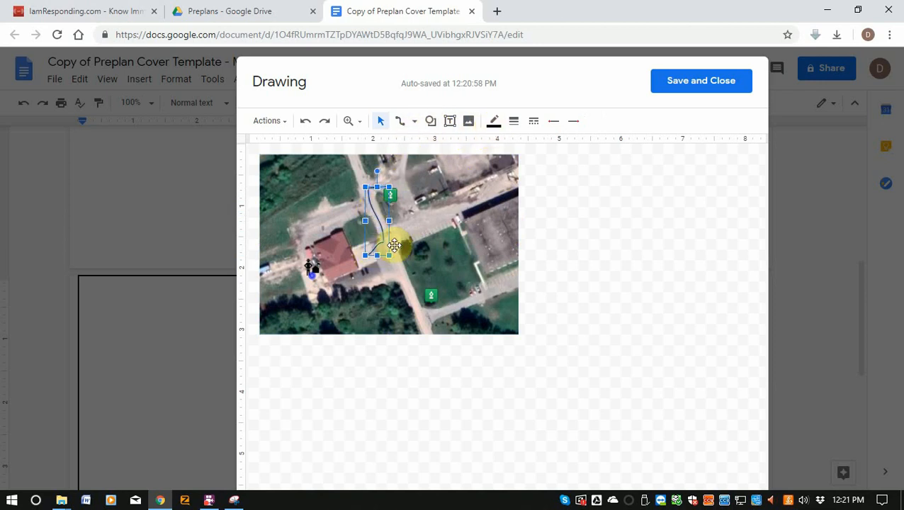
left_click(498, 133)
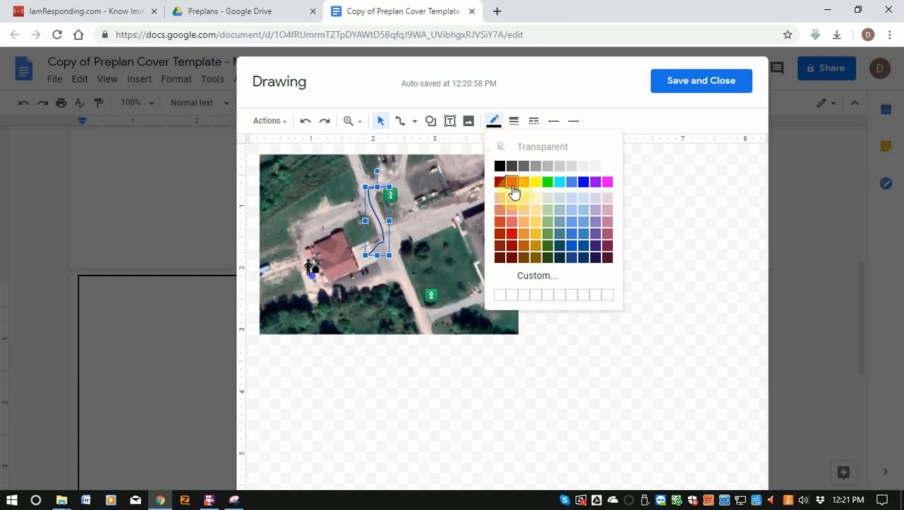
left_click(535, 182)
left_click(514, 121)
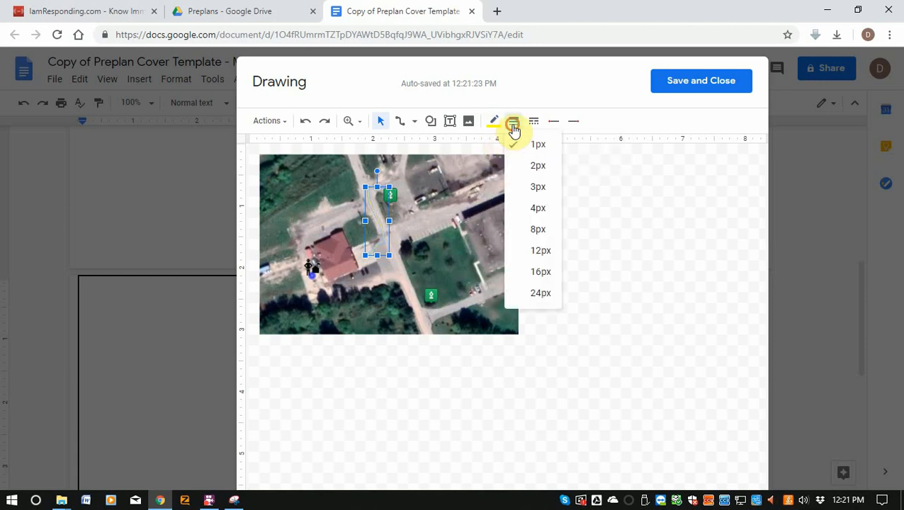
left_click(518, 225)
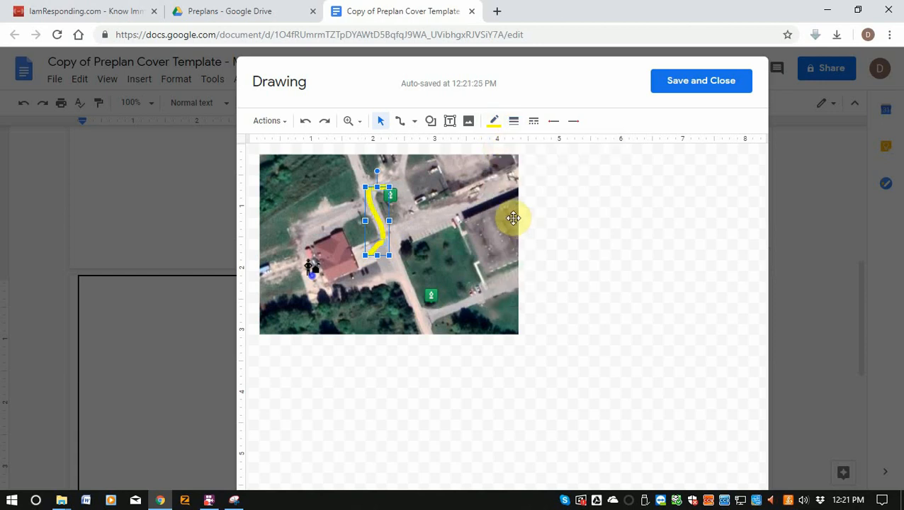
- Reduce the line weight of the selected upper hydrant route lines to 4px and deselect them
left_click(494, 122)
left_click(515, 120)
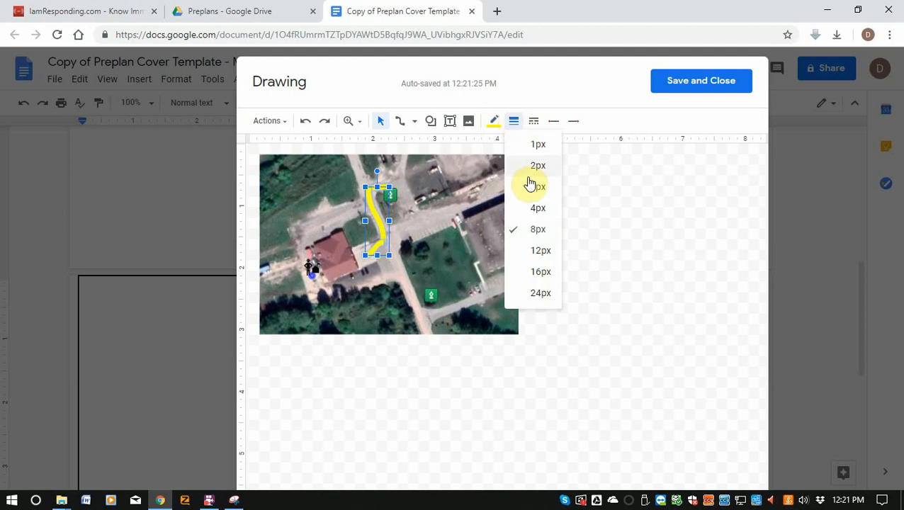
left_click(528, 207)
left_click(538, 247)
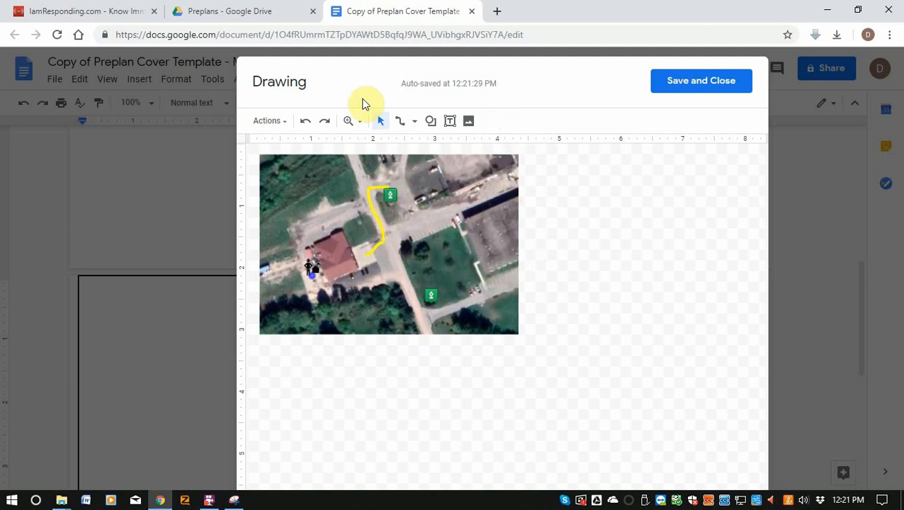
left_click(274, 17)
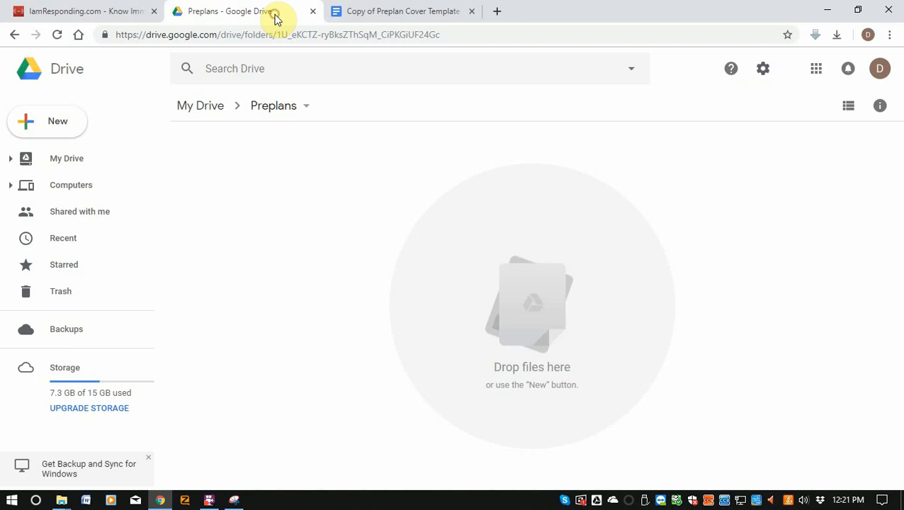
left_click(90, 11)
left_click(226, 9)
left_click(365, 10)
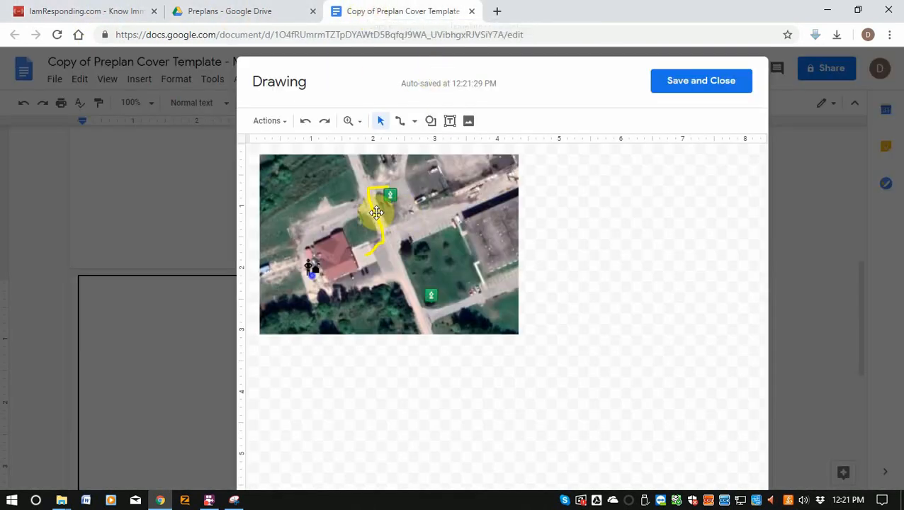
- Add a text box reading 300' over the upper hydrant route and widen it so the text fits on one line
left_click(449, 120)
left_click_drag(369, 205, 388, 221)
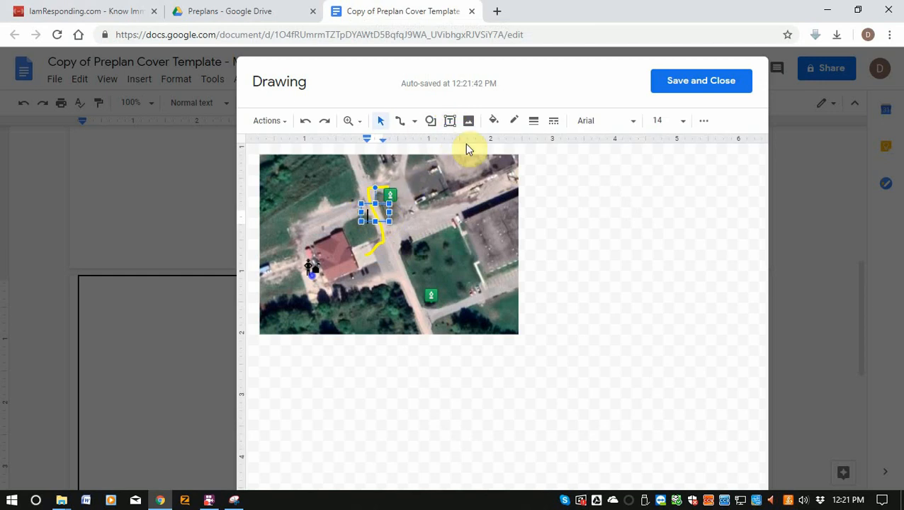
type("300")
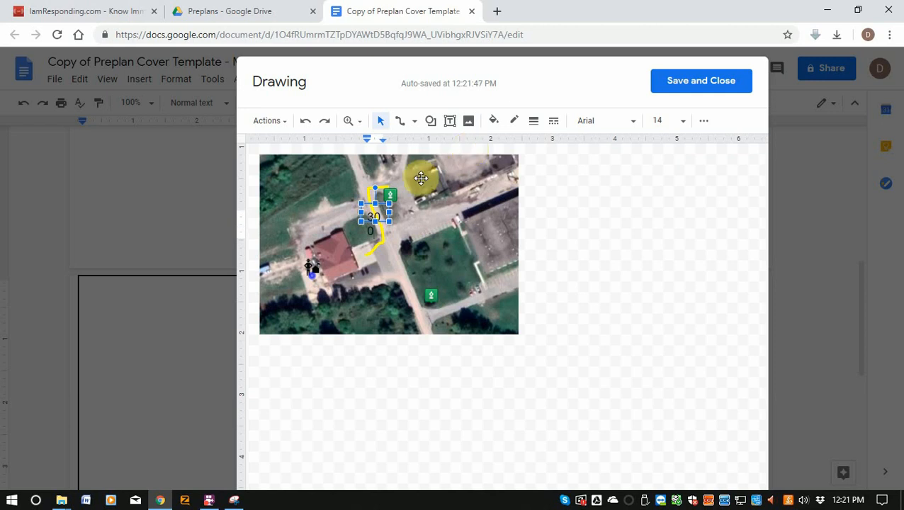
mouse_move(389, 212)
left_mouse_down()
mouse_move(403, 214)
mouse_move(384, 228)
mouse_move(394, 219)
left_mouse_up()
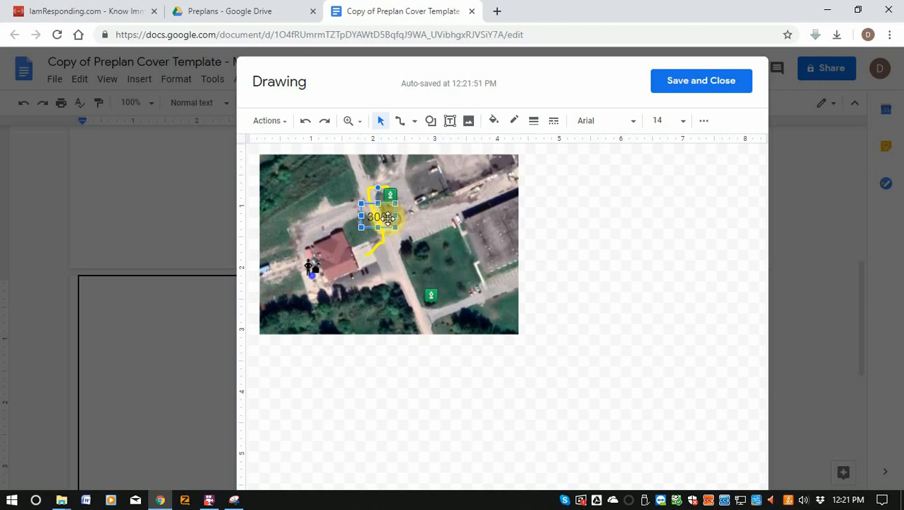
left_click(382, 217)
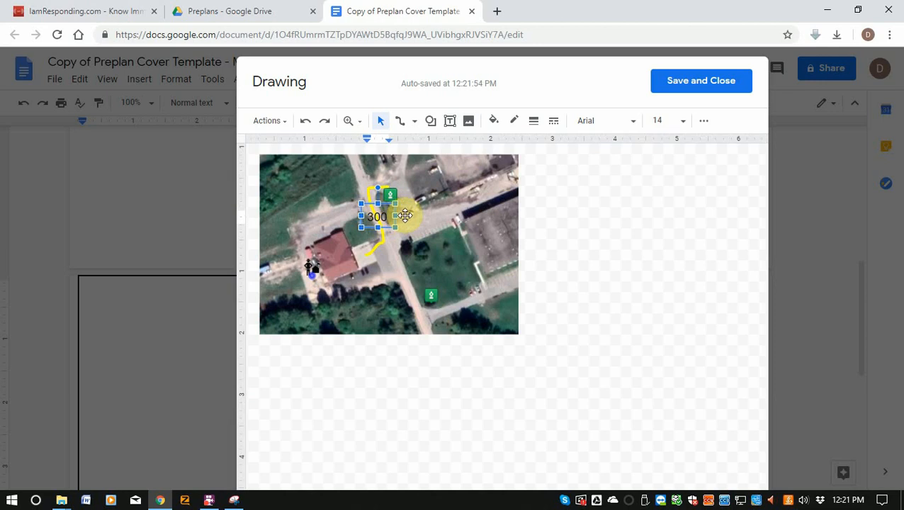
left_click_drag(394, 218, 394, 217)
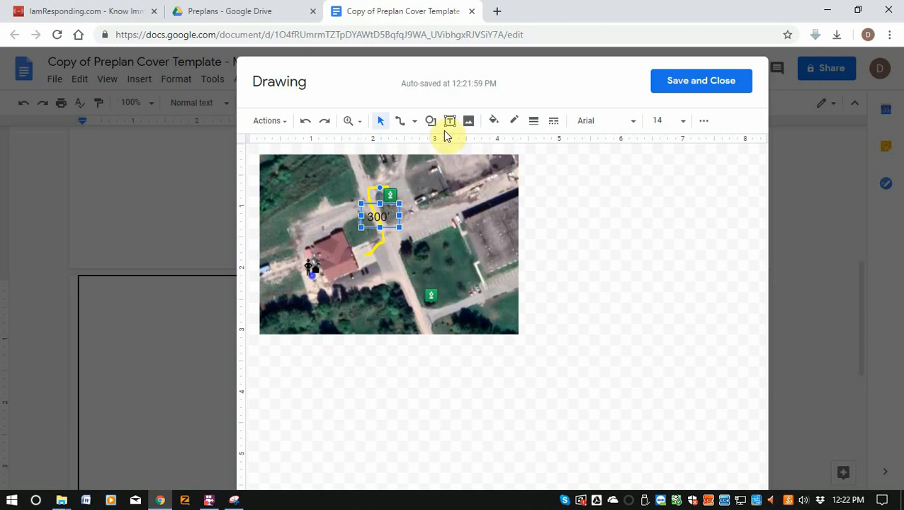
- Select the 300' text and format it bold and yellow
left_click(376, 223)
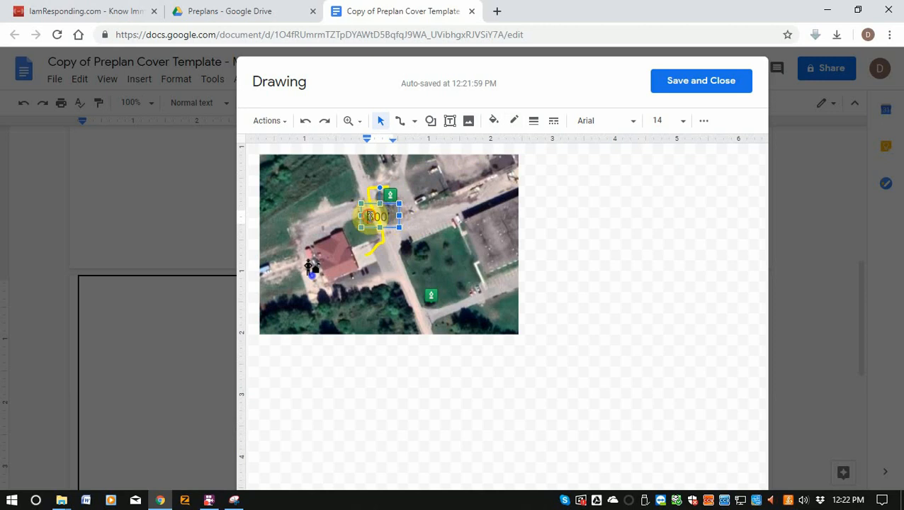
left_click_drag(361, 216, 398, 217)
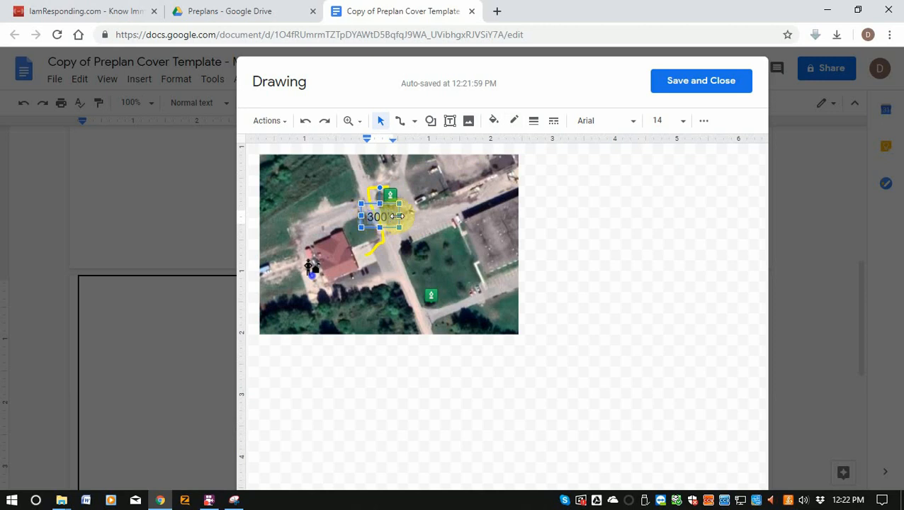
left_click(698, 123)
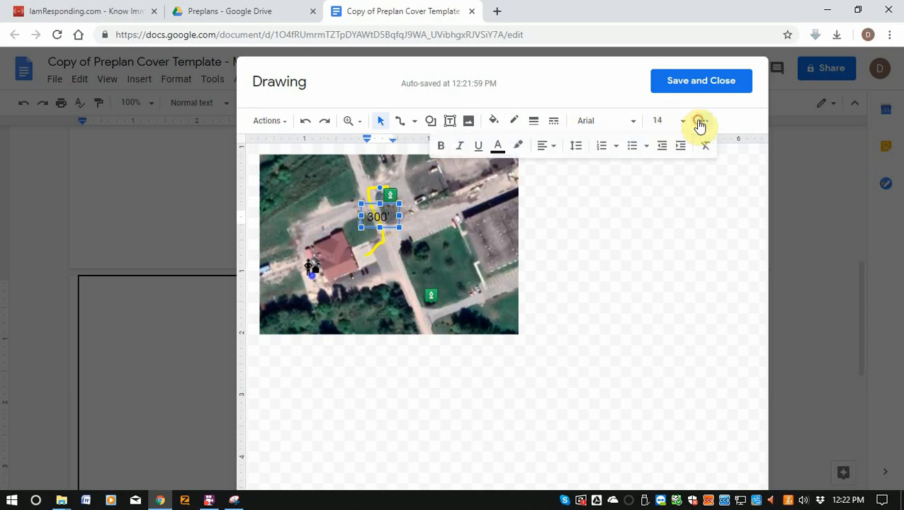
left_click(443, 145)
left_click(498, 146)
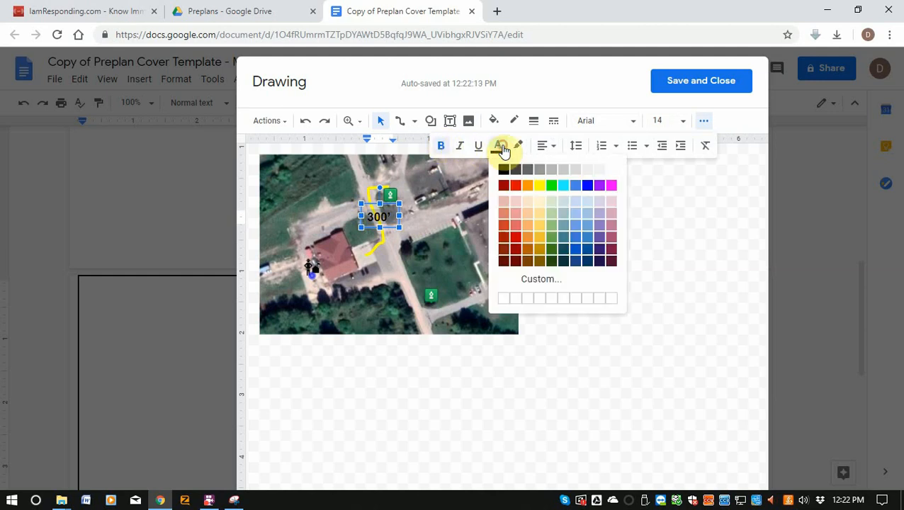
left_click(539, 188)
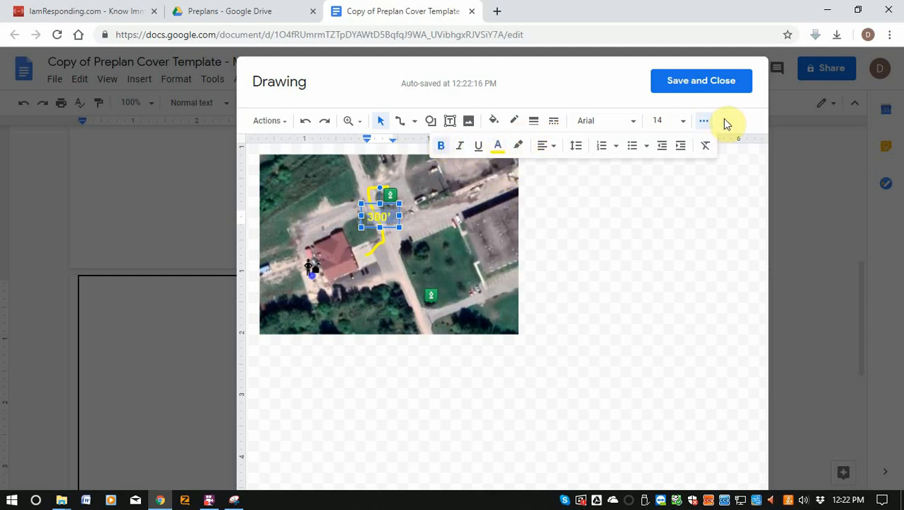
left_click(705, 124)
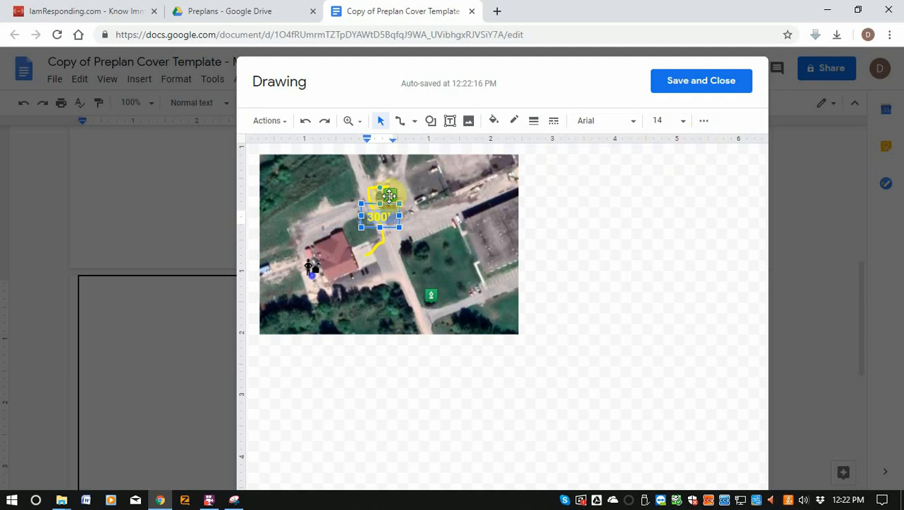
- Try a black fill on the 300' text box, then replace it with gray and deselect the box
left_click(493, 120)
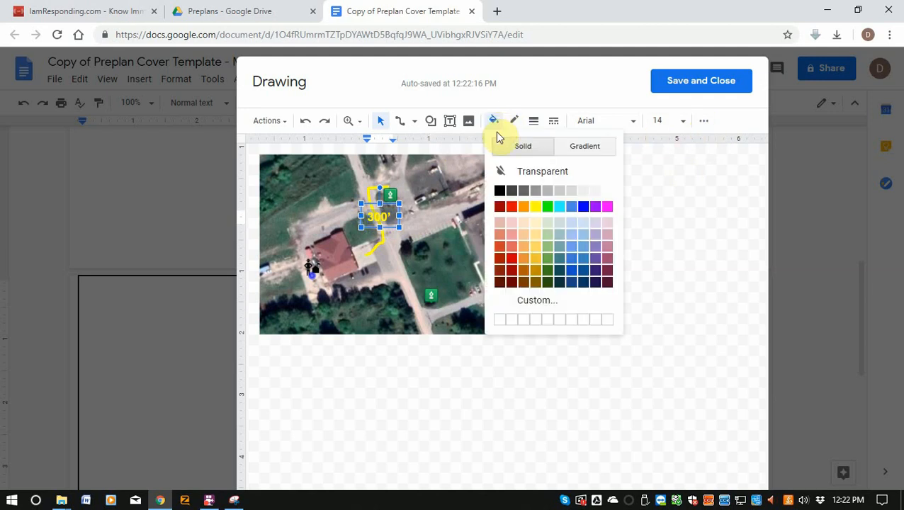
left_click(496, 187)
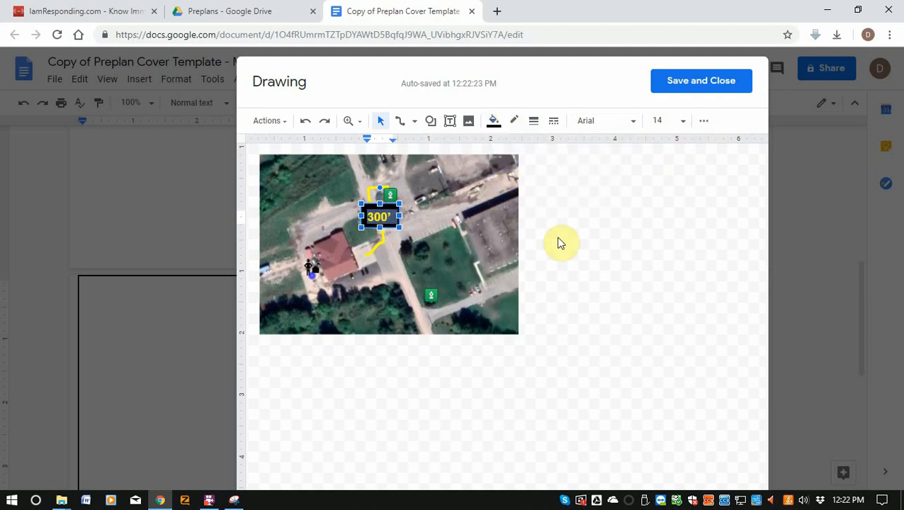
left_click(502, 124)
left_click(552, 190)
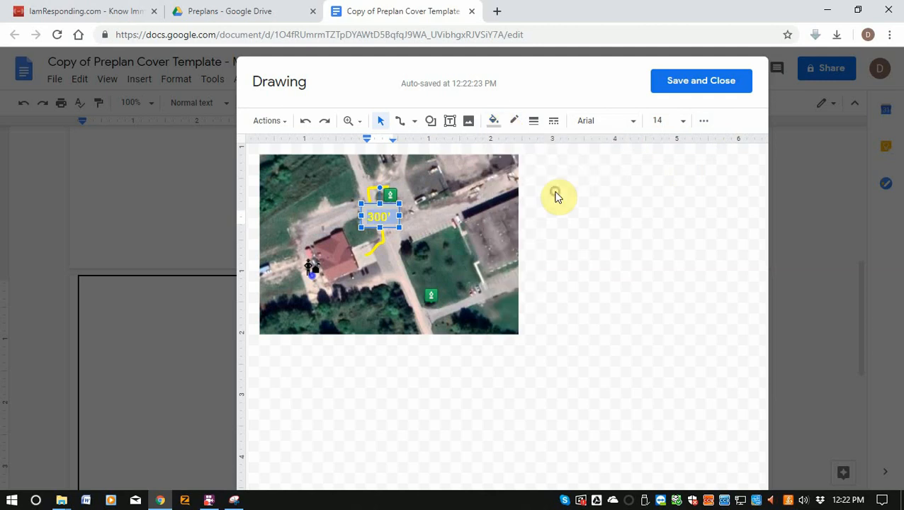
left_click(564, 214)
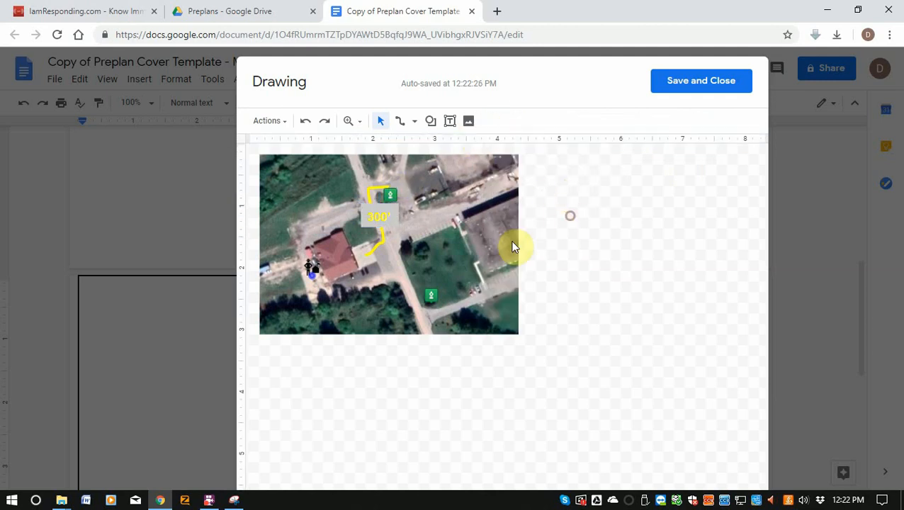
- Shift the 300' label slightly lower on the upper hydrant route and leave its text box
left_click(382, 216)
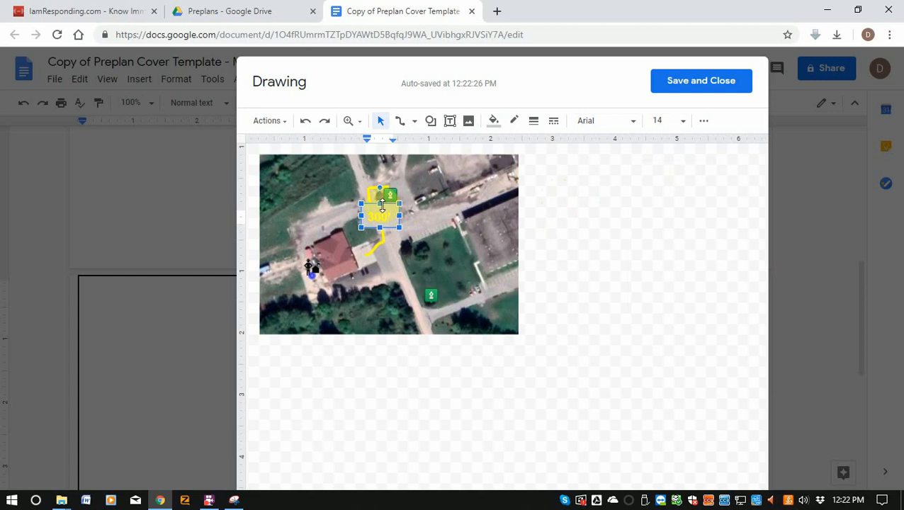
left_click(381, 207)
left_click_drag(382, 212, 378, 230)
left_click(383, 223)
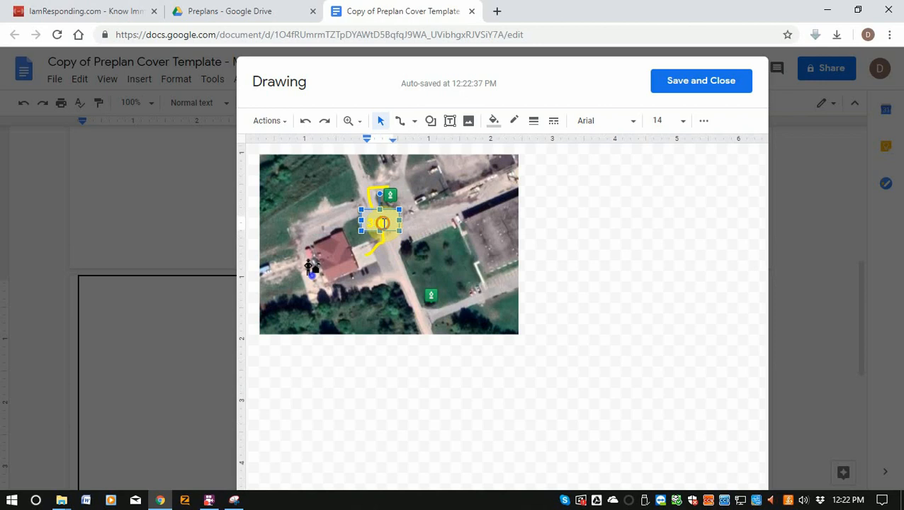
left_click(480, 260)
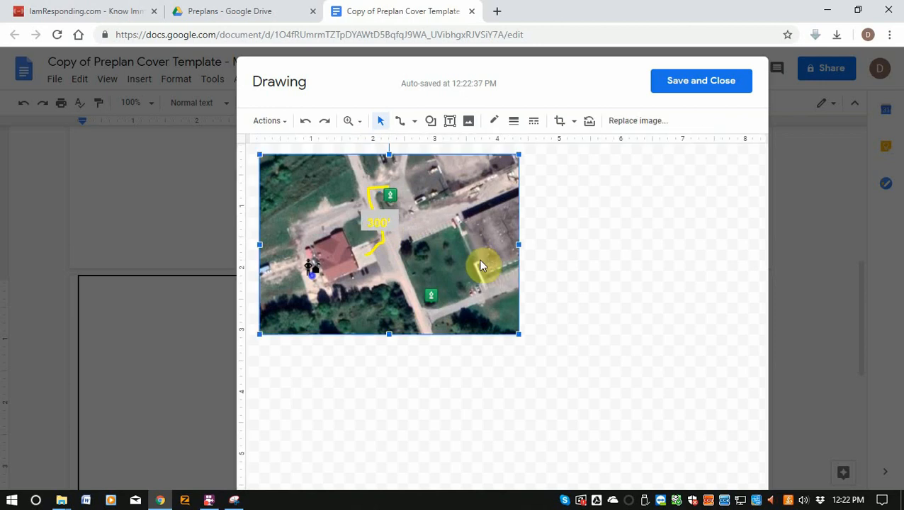
- Draw a curved connector from the fire station along the road to the lower hydrant
left_click(401, 124)
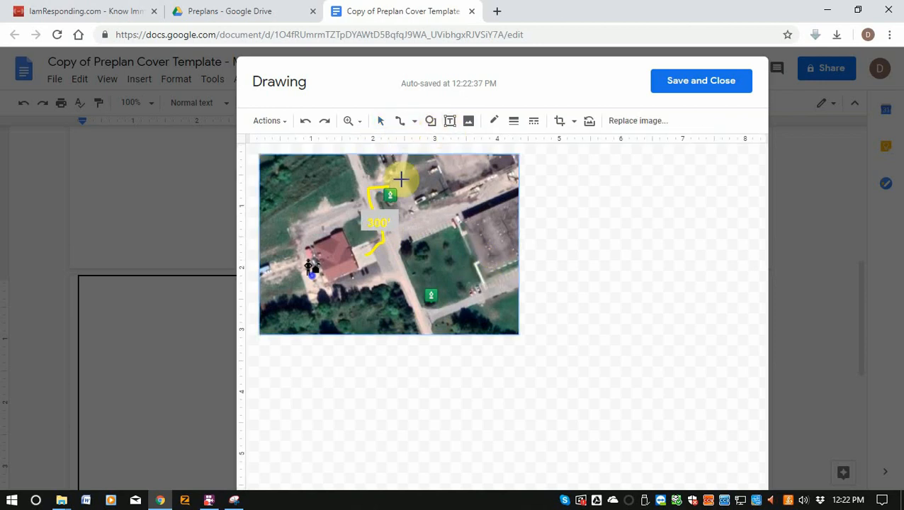
left_click(400, 125)
left_click_drag(360, 261, 368, 258)
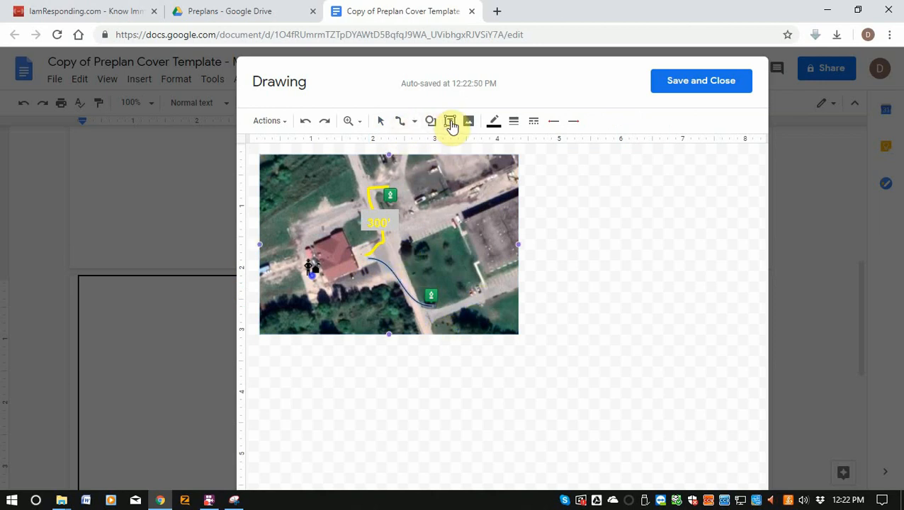
- Color the lower hydrant's connector line yellow and set its line weight to 4px
left_click(498, 128)
left_click(533, 184)
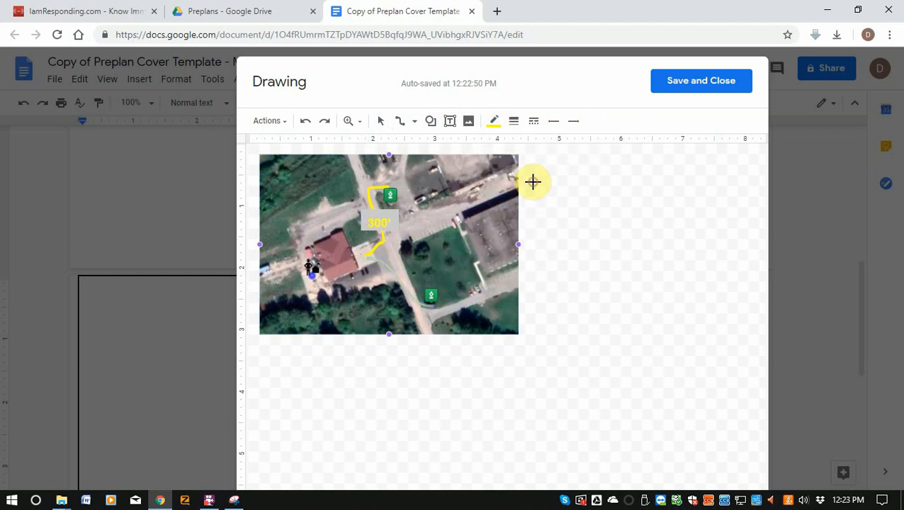
left_click(513, 121)
left_click(523, 207)
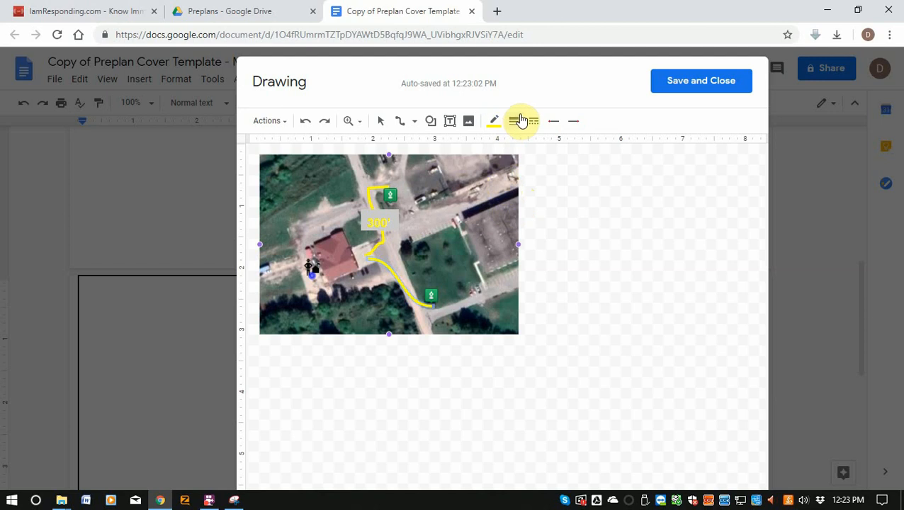
left_click(432, 187)
- Add a text box reading 400' beside the lower hydrant and resize it to fit the text closely on one line
left_click(452, 122)
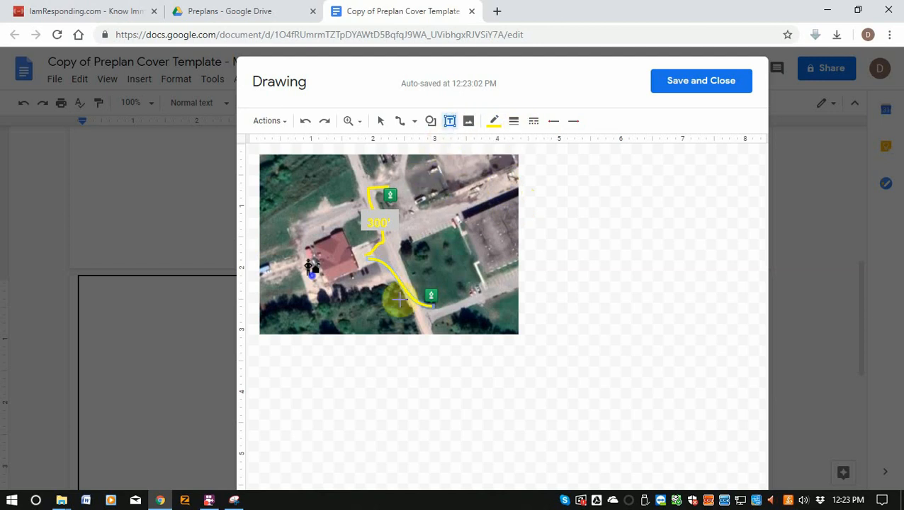
left_click_drag(393, 303, 426, 317)
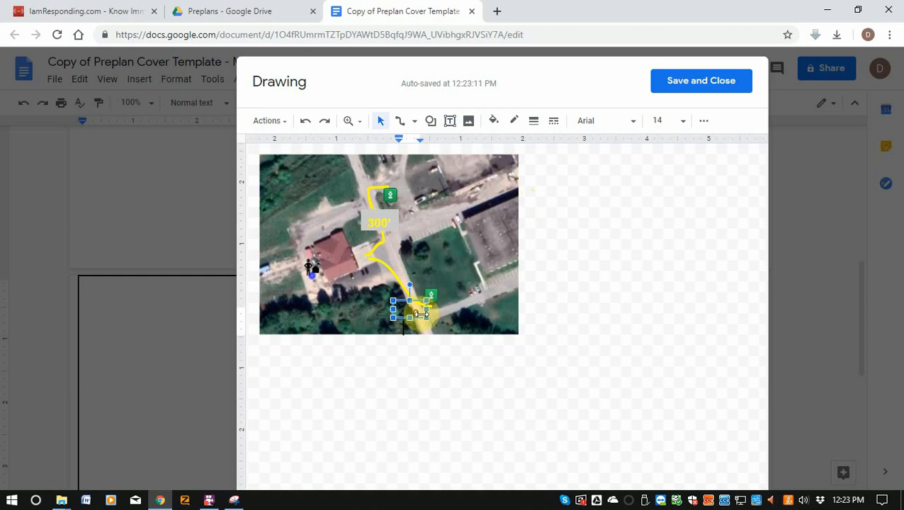
left_click(409, 318)
left_click_drag(408, 325, 438, 311)
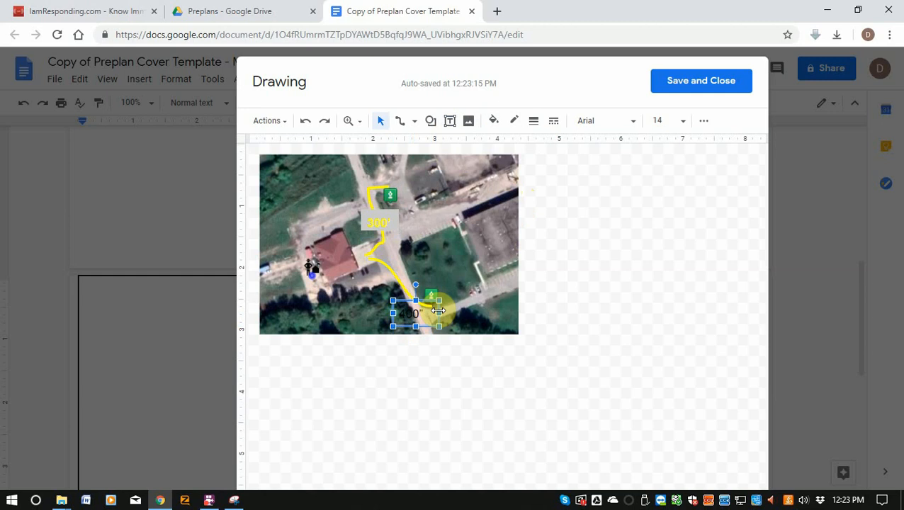
left_click(413, 312)
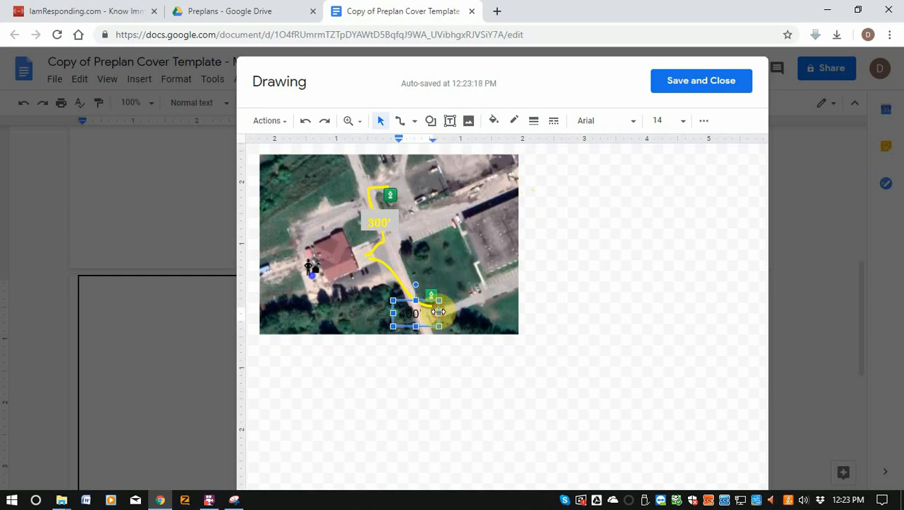
left_click_drag(439, 312, 430, 313)
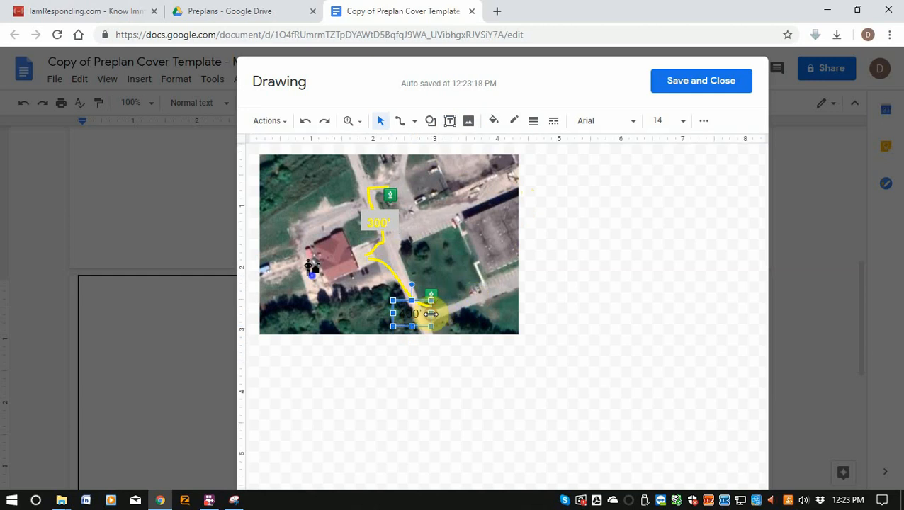
- Fill the 400' label's box with gray and make its text bold and yellow
left_click(493, 120)
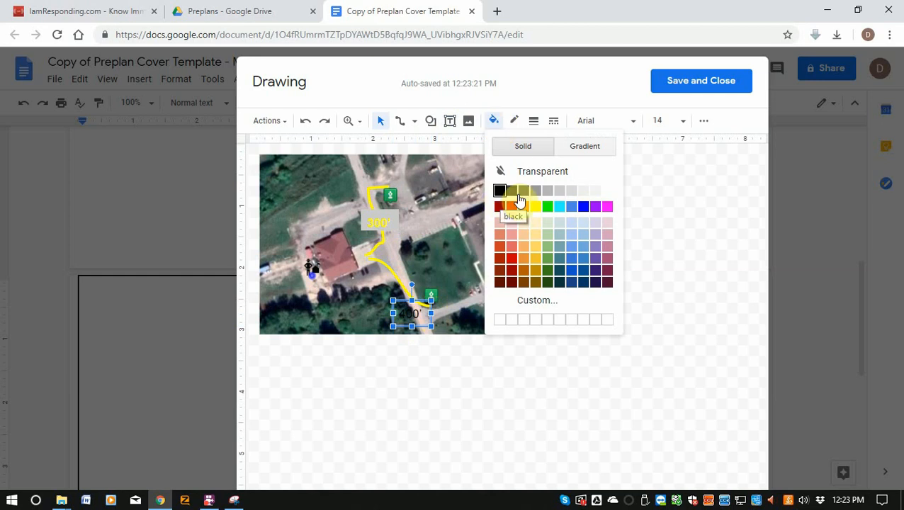
left_click(558, 192)
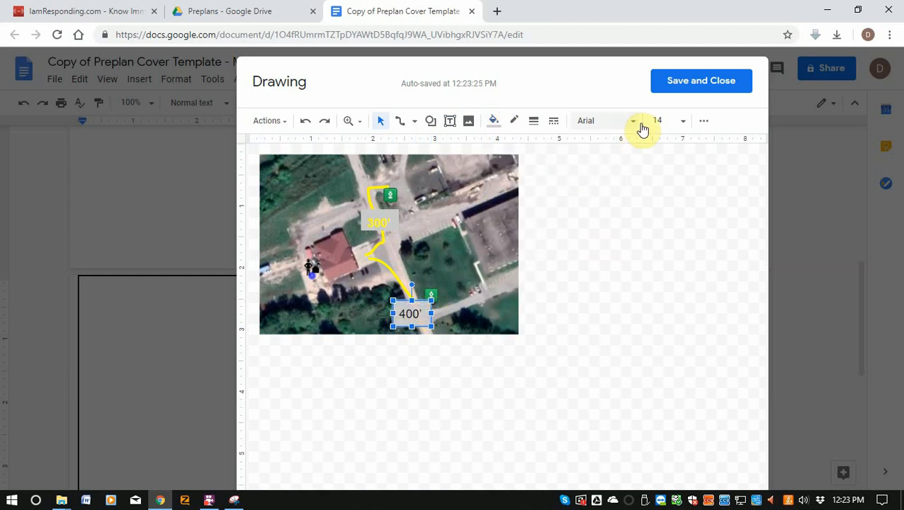
left_click(415, 315)
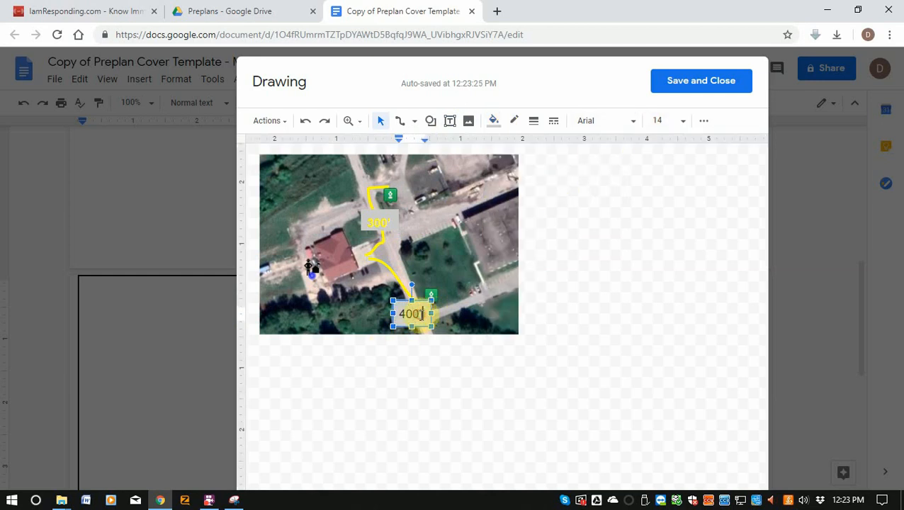
left_click_drag(421, 314, 393, 312)
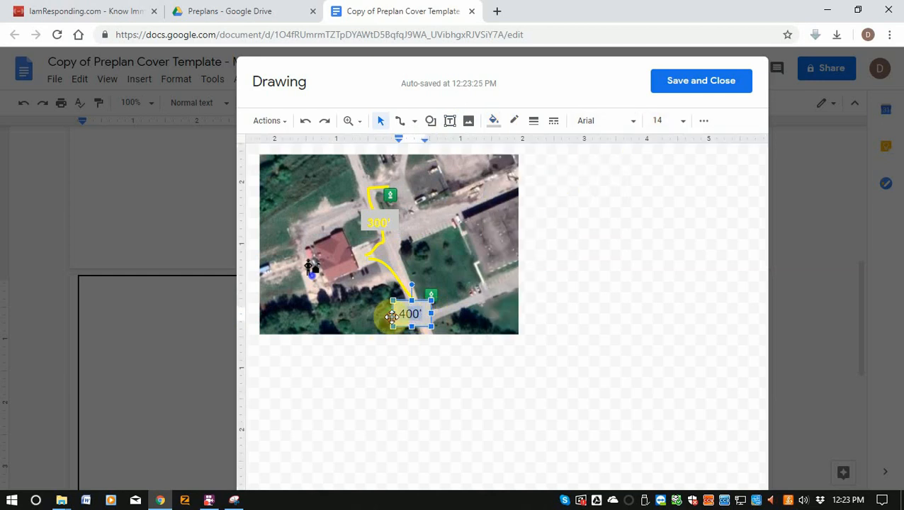
left_click(703, 120)
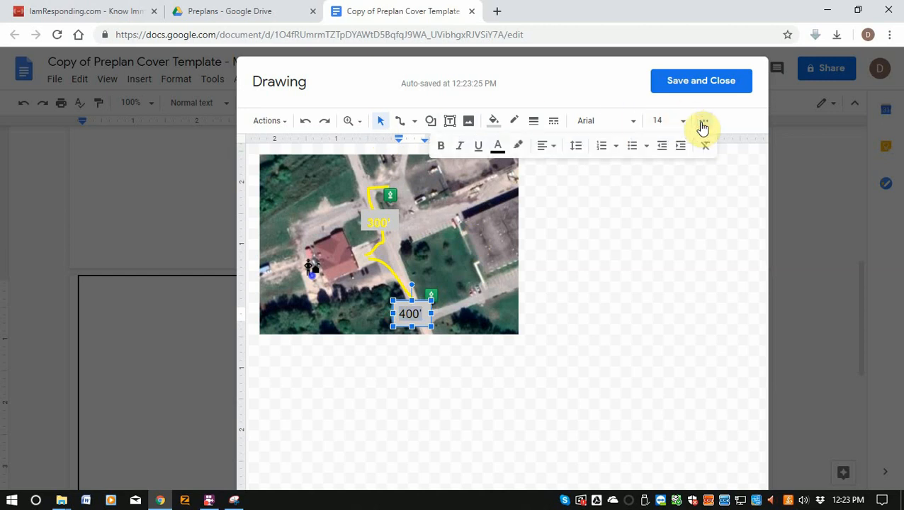
left_click(440, 146)
left_click(498, 146)
left_click(539, 186)
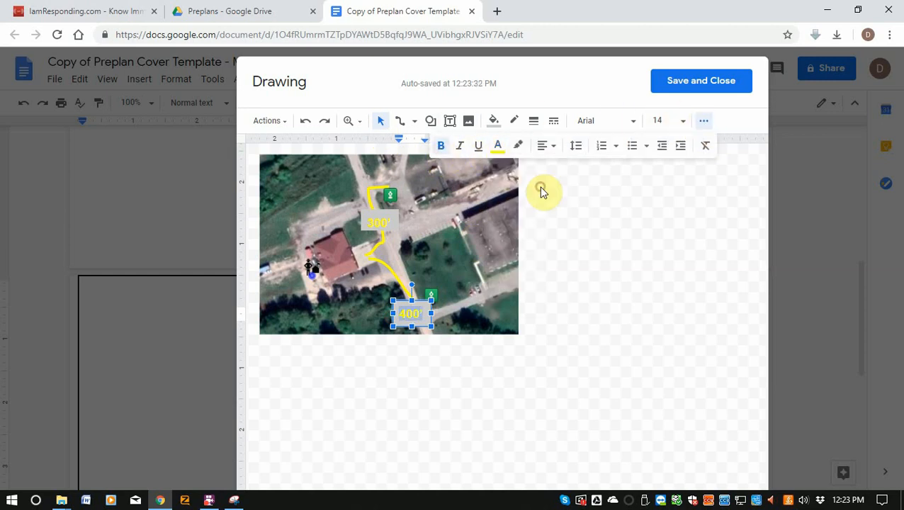
left_click(548, 255)
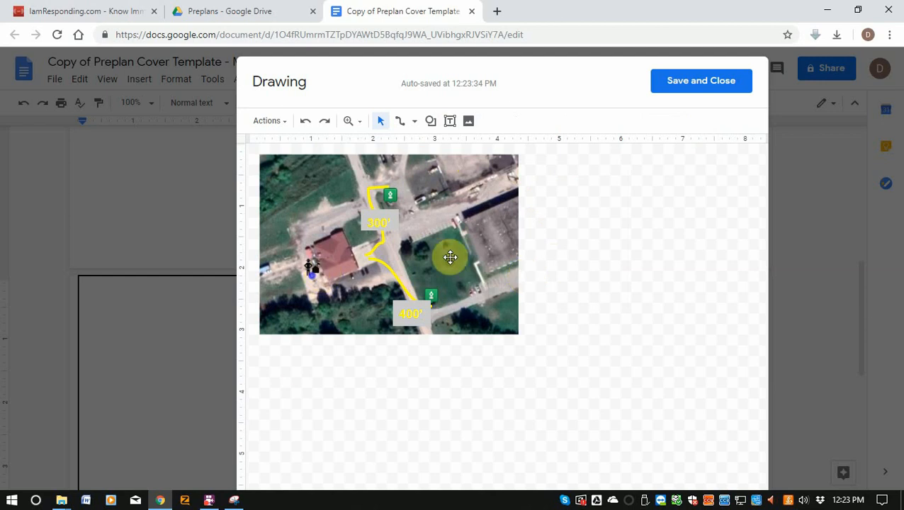
- Add a text box reading FACP on the map above the fire station and fill it red
left_click(449, 121)
left_click_drag(292, 174, 335, 193)
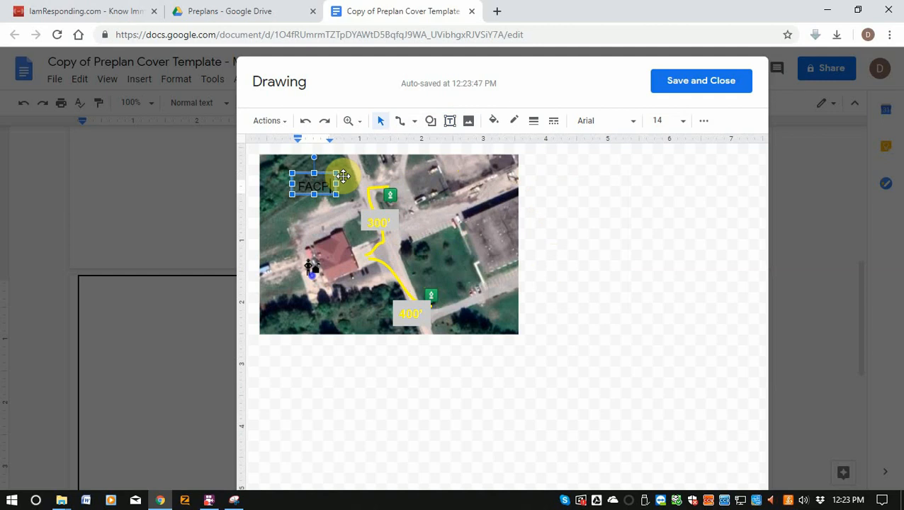
left_click(502, 130)
left_click(512, 207)
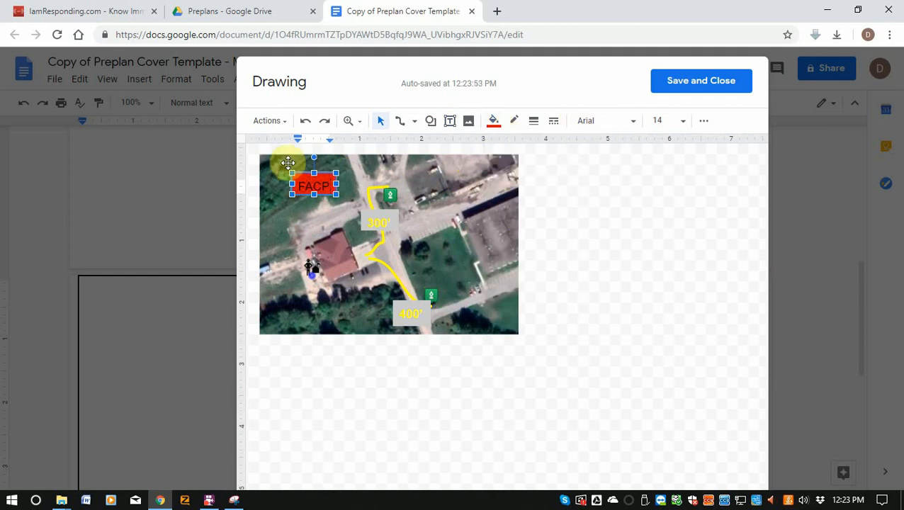
left_click_drag(315, 174, 313, 174)
left_click(373, 188)
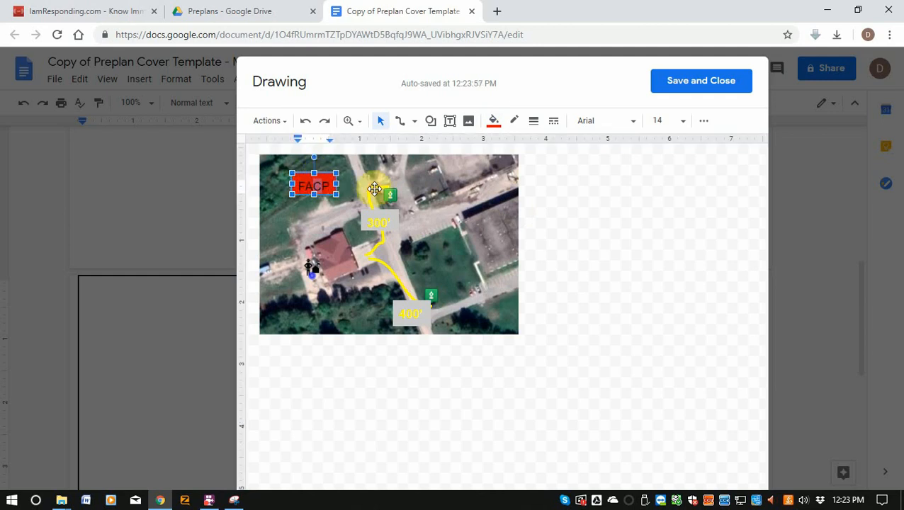
- Draw a straight line from the FACP label to the upper edge of the station roof and color it red
left_click(415, 123)
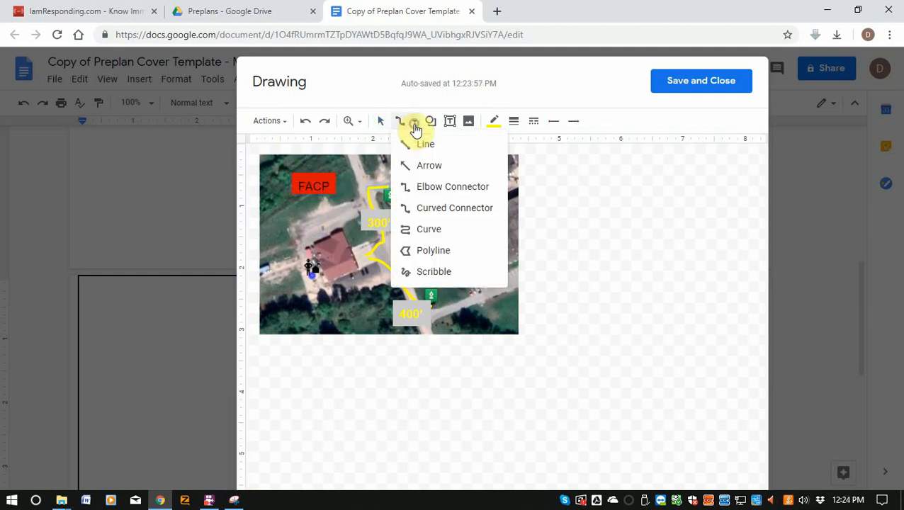
left_click(424, 146)
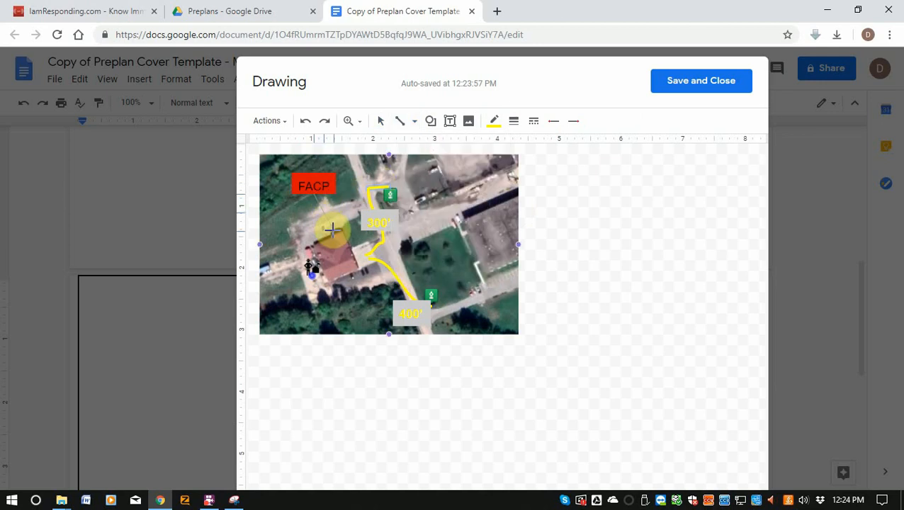
left_click_drag(314, 193, 332, 229)
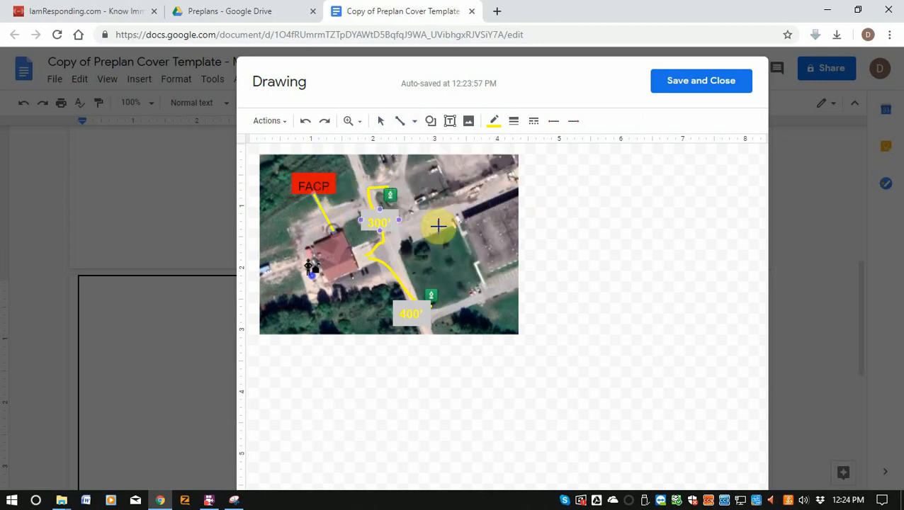
left_click(498, 122)
left_click(509, 185)
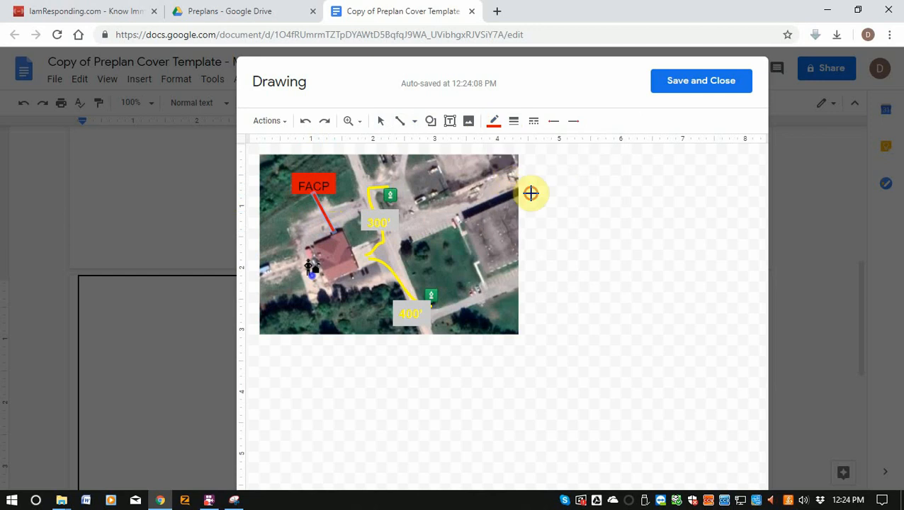
left_click_drag(531, 192, 595, 259)
key("Escape")
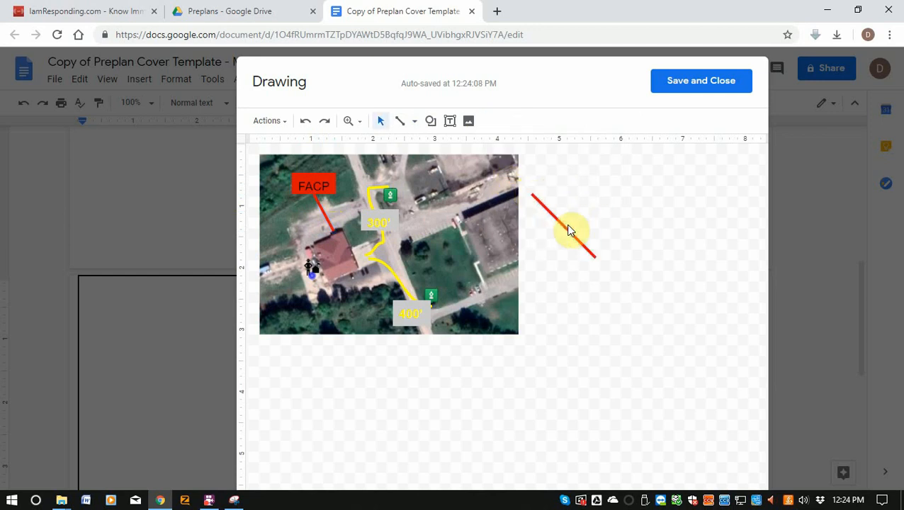
left_click(565, 226)
key("Delete")
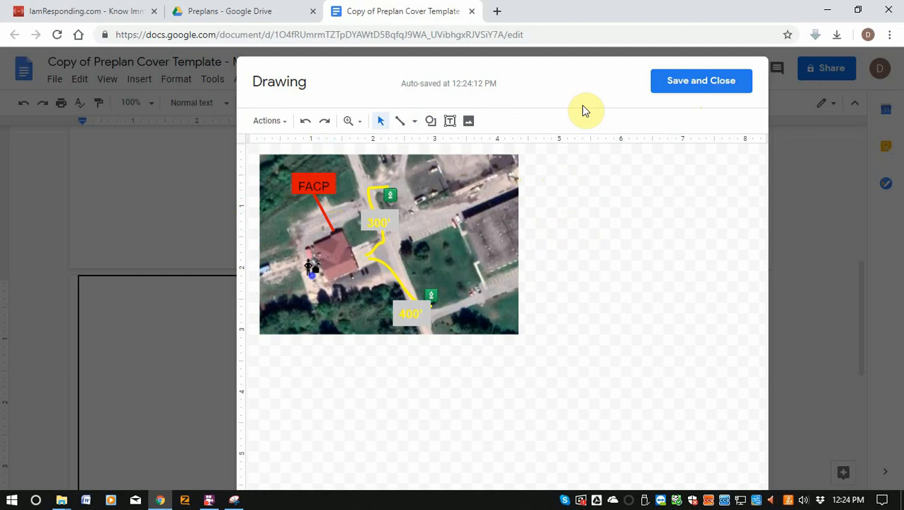
- Save and close the drawing, and shrink it in the Area and Area Water Supply Layout cell so the table fits on one page
left_click(737, 84)
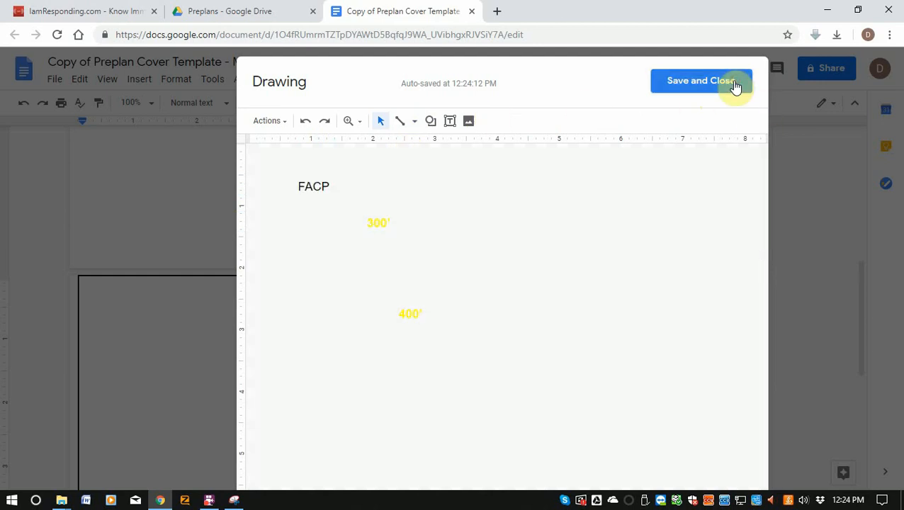
scroll(576, 224, "up", 4)
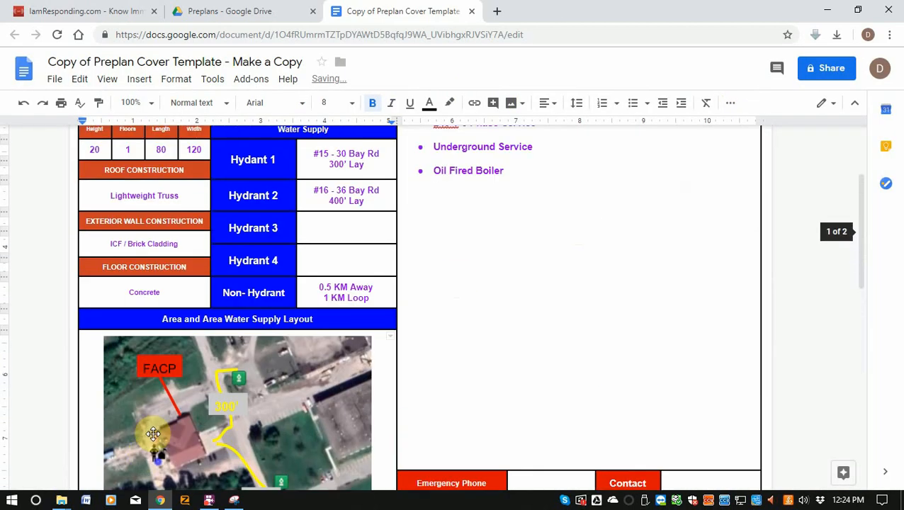
scroll(149, 425, "down", 1)
left_click(149, 436)
left_click_drag(368, 449, 357, 440)
scroll(356, 435, "down", 6)
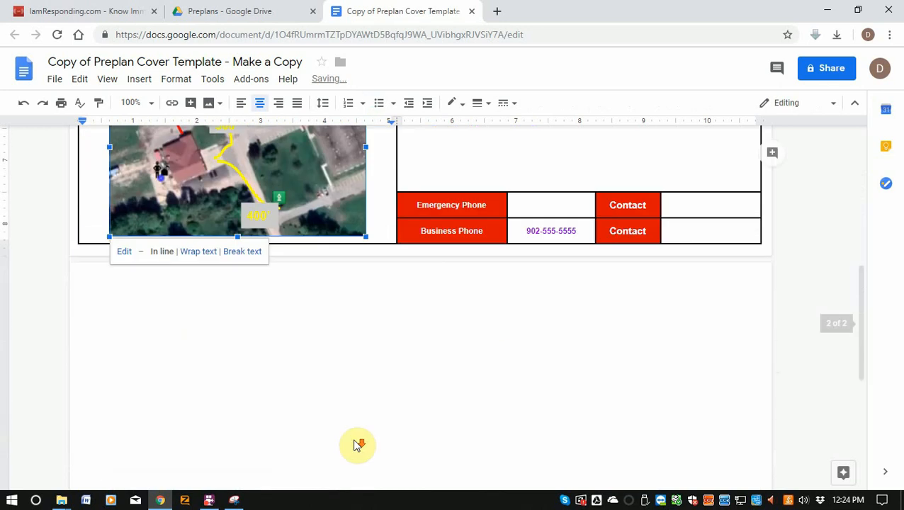
scroll(354, 439, "up", 7)
scroll(347, 425, "down", 2)
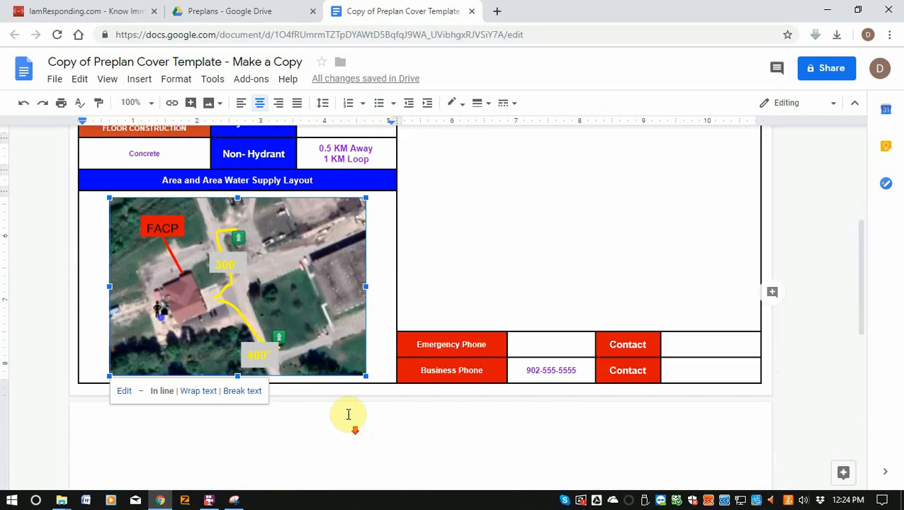
left_click_drag(364, 373, 355, 365)
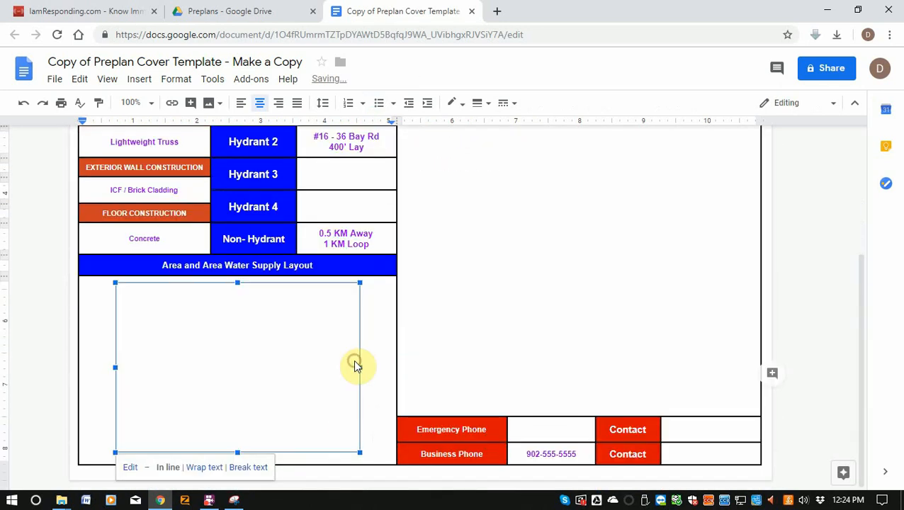
scroll(368, 414, "up", 2)
scroll(298, 417, "down", 2)
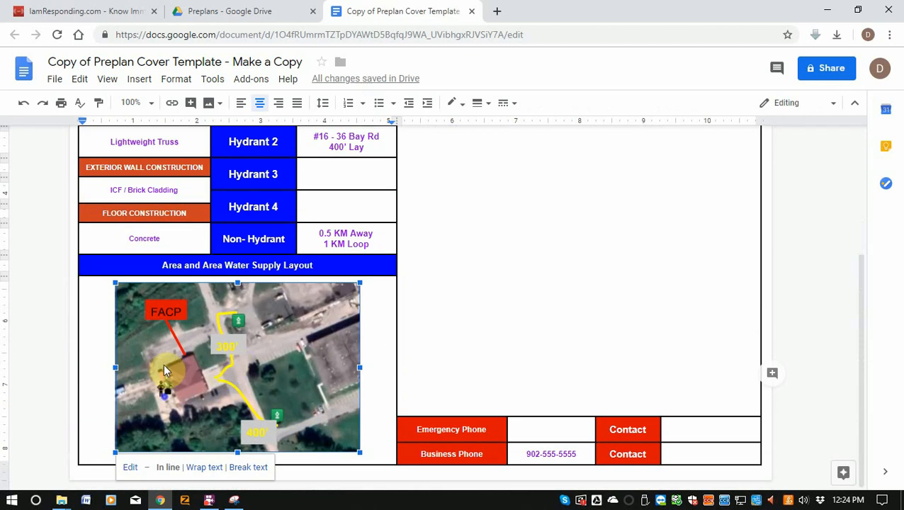
- Reopen the water supply map drawing for editing
double_click(261, 374)
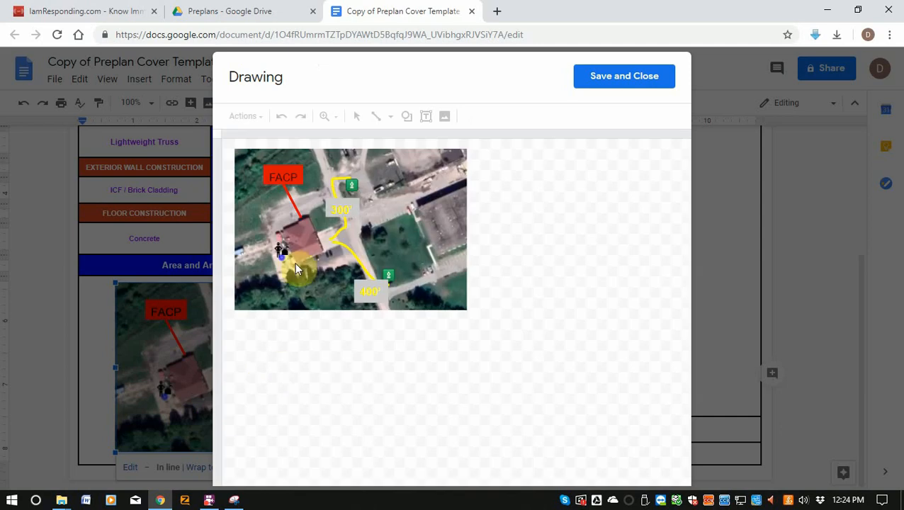
left_click(425, 118)
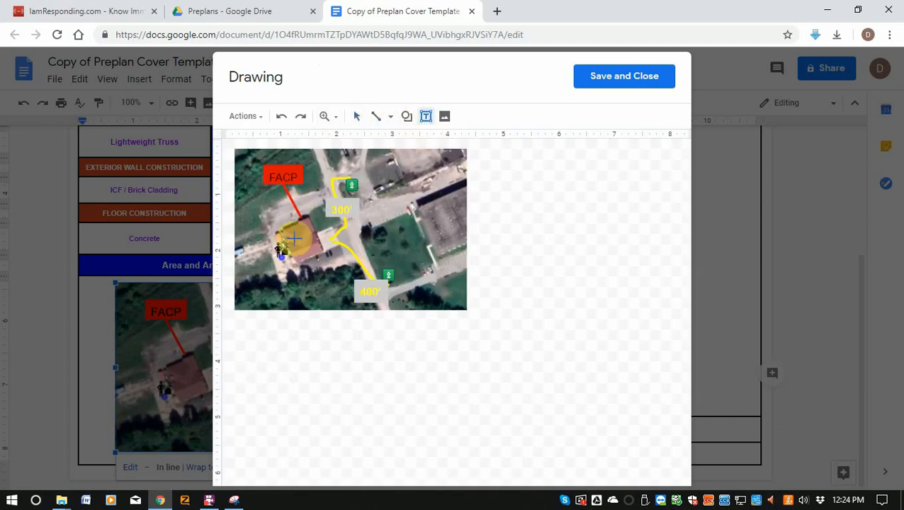
left_click_drag(264, 236, 286, 259)
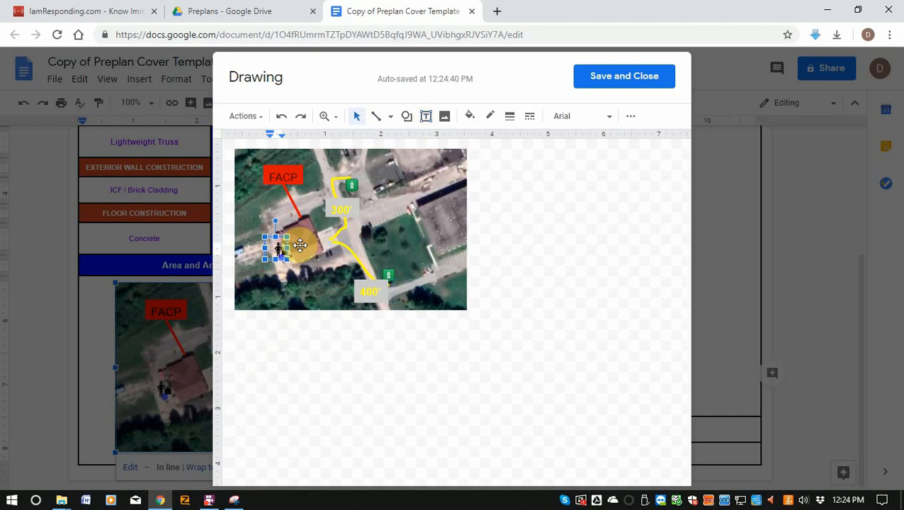
left_click_drag(287, 246, 298, 246)
key("Escape")
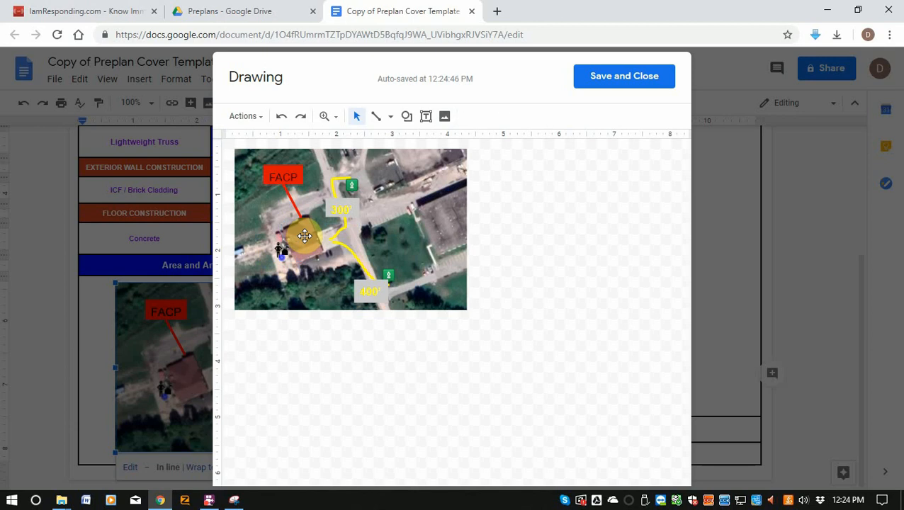
- Add a text box reading EG over the people icon beside the station, fill it red, and undo the stray text box
left_click(426, 115)
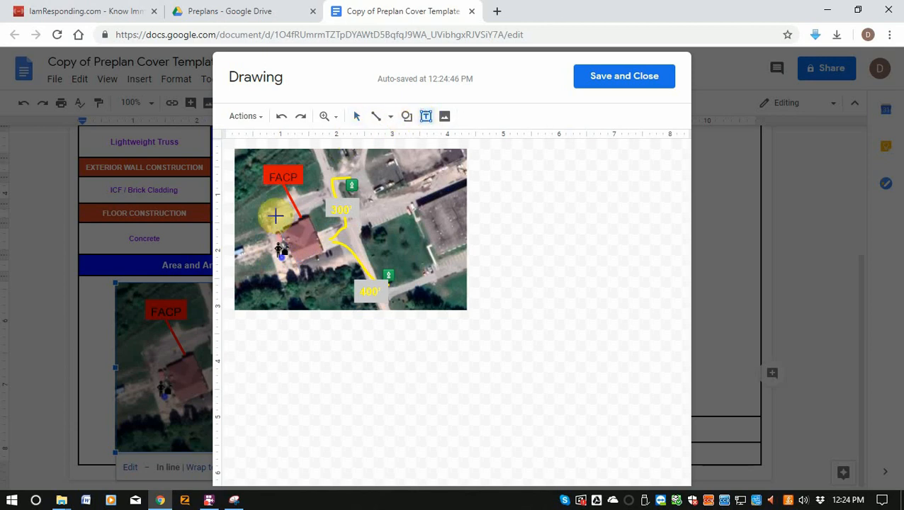
left_click_drag(266, 243, 298, 261)
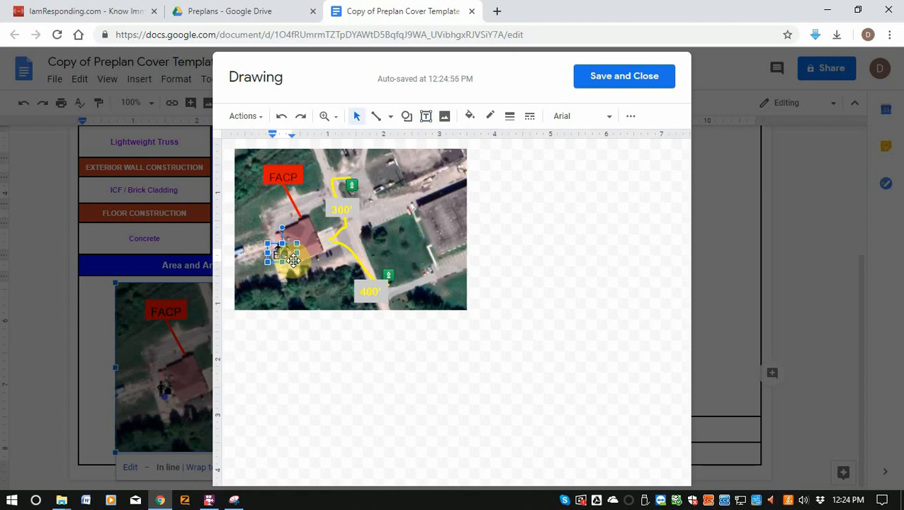
left_click(425, 118)
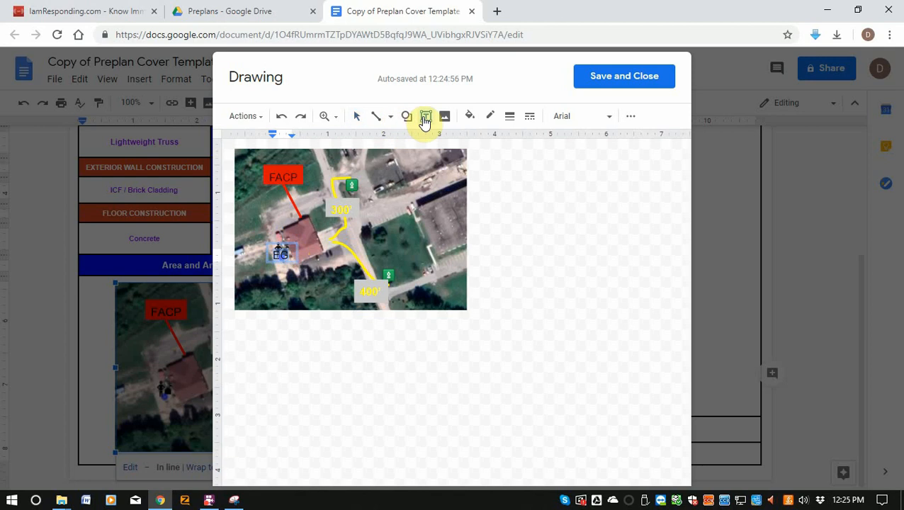
left_click(469, 117)
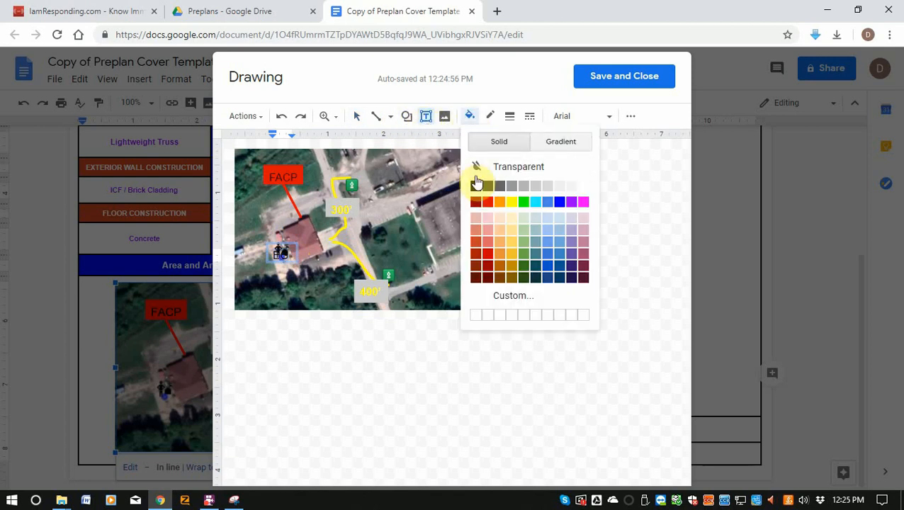
left_click(486, 203)
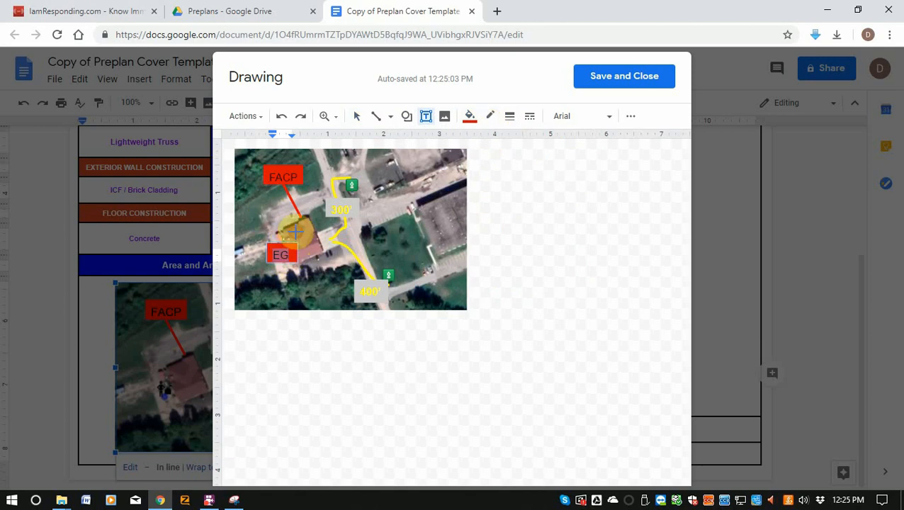
left_click(296, 233)
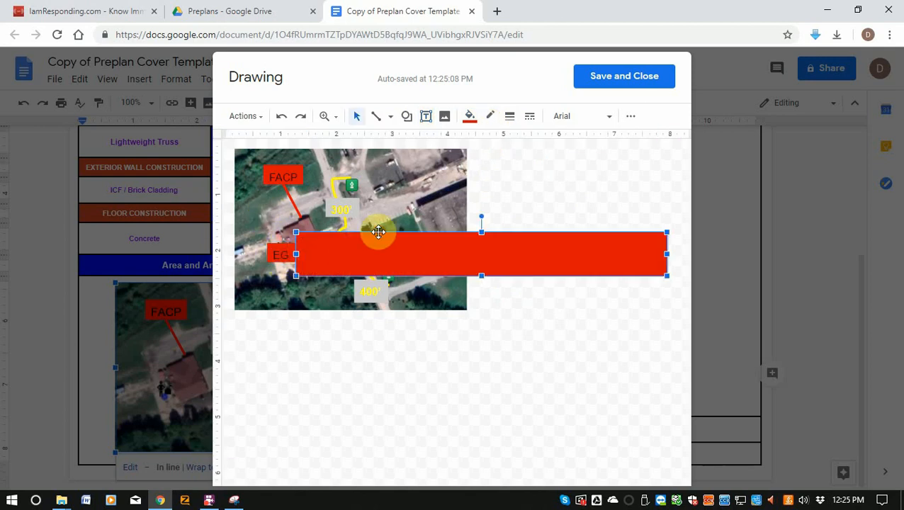
key("ctrl+z")
- Move the EG label to the lower-left corner of the map and deselect it
left_click(272, 259)
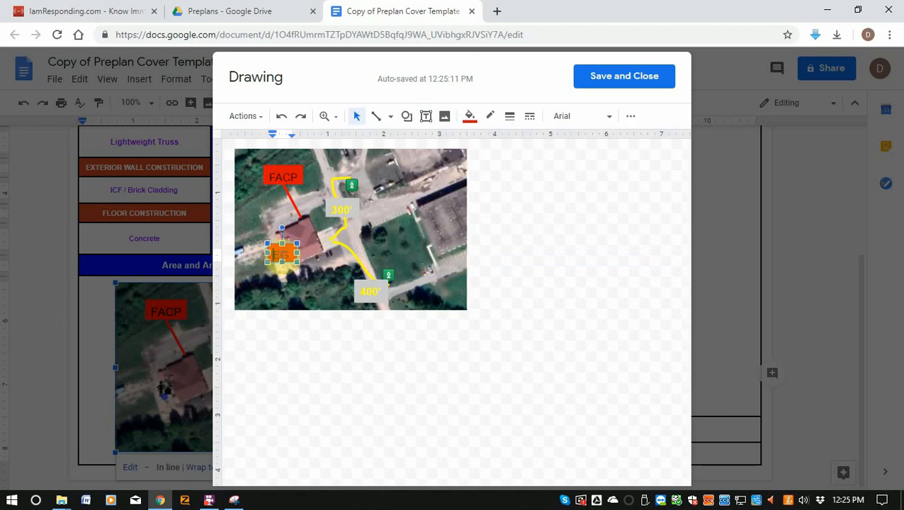
left_click_drag(286, 243, 263, 290)
left_click(360, 368)
- Draw a thicker red callout line from the EG label to the people icon beside the station, and delete the stray line
left_click(376, 115)
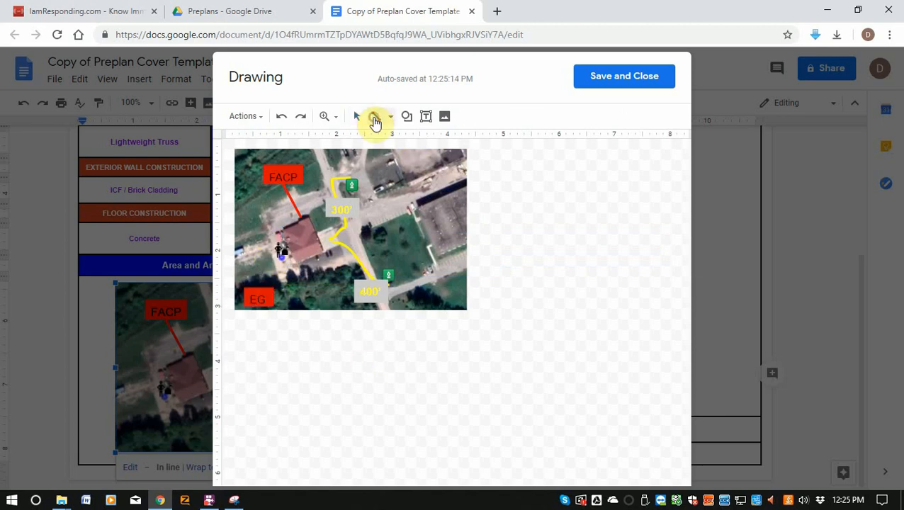
mouse_move(258, 289)
left_mouse_down()
mouse_move(262, 269)
mouse_move(281, 251)
left_mouse_up()
left_click(469, 117)
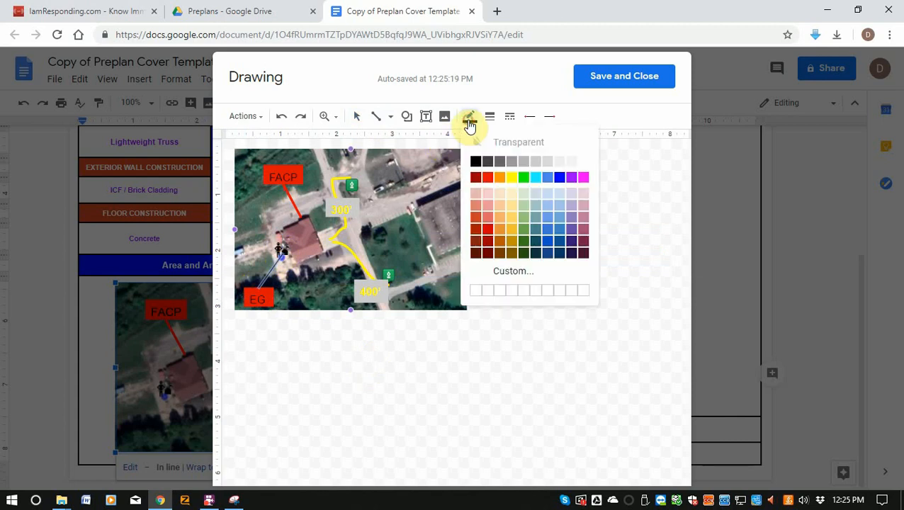
left_click(486, 176)
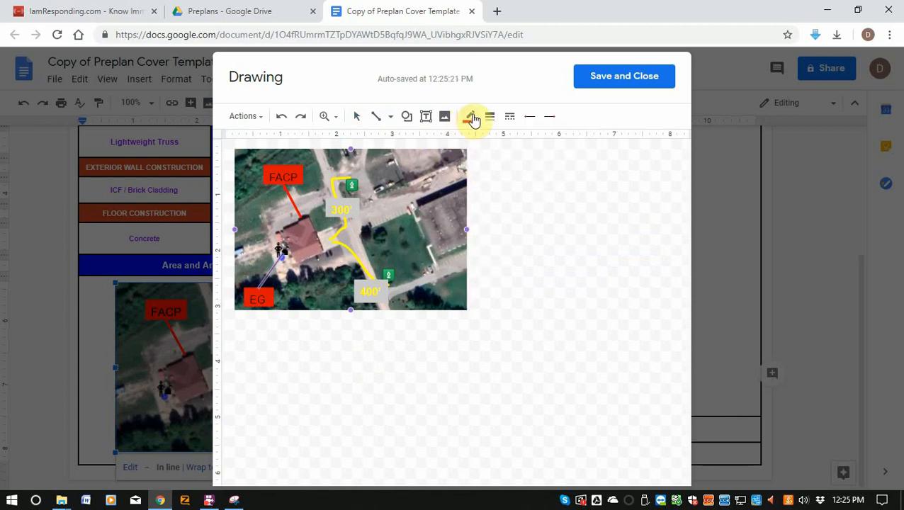
left_click(489, 116)
left_click(515, 185)
left_click(514, 224)
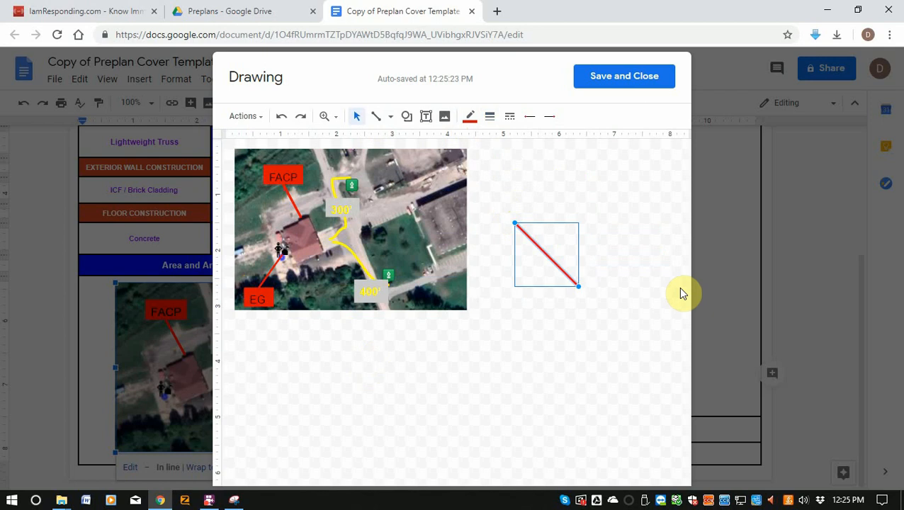
key("Delete")
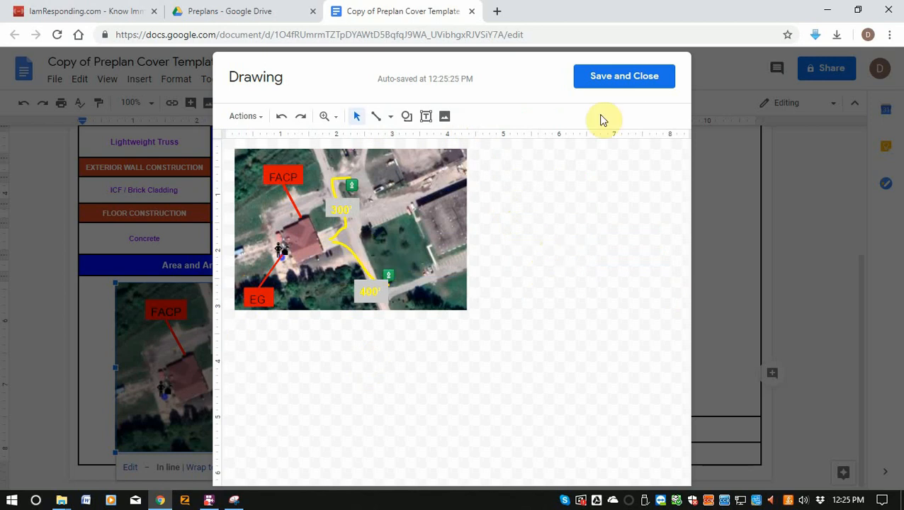
- Save and close the drawing, and check the updated water supply map within the cover sheet
left_click(641, 83)
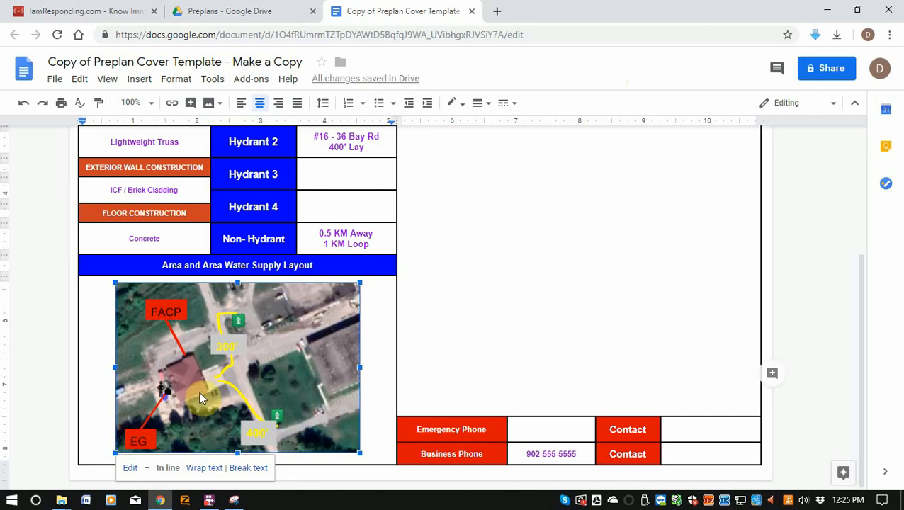
scroll(199, 391, "up", 3)
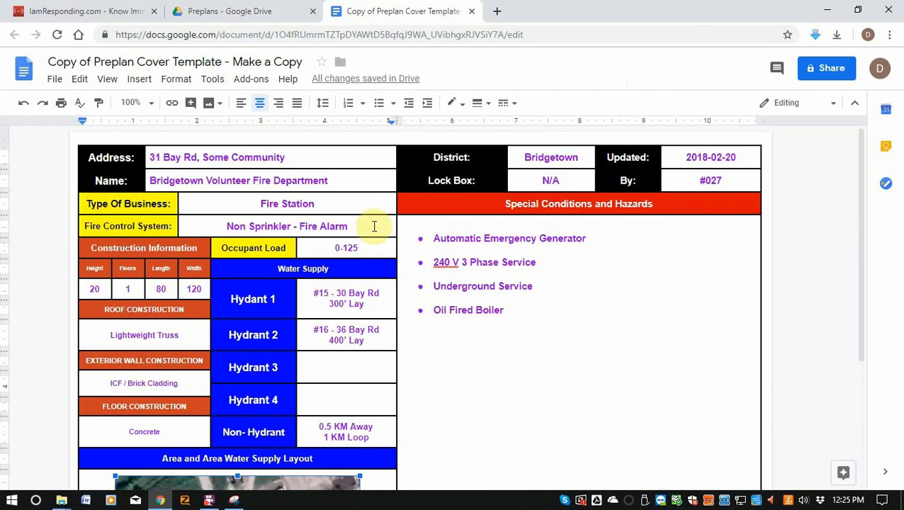
scroll(242, 410, "down", 4)
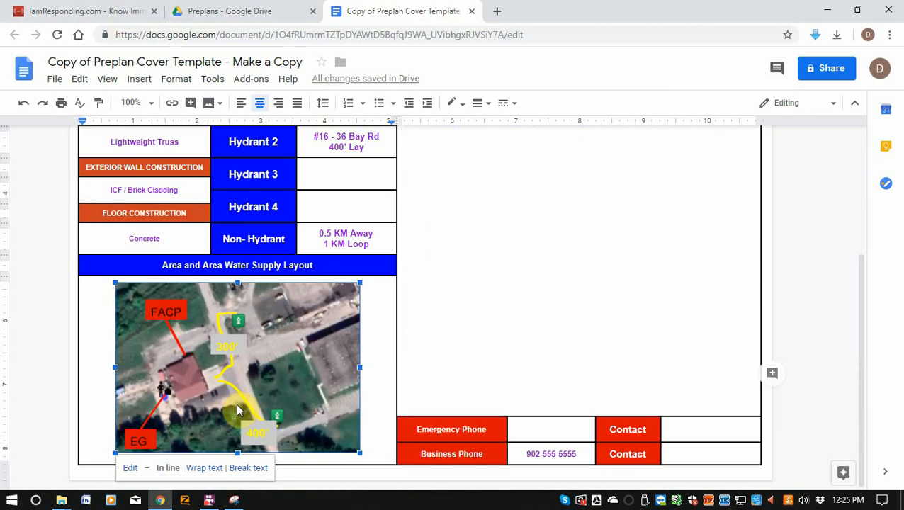
- Rename the document 31 Bay Rd - Preplan, correcting the typing mistakes in the street name
scroll(239, 402, "up", 4)
left_click(287, 62)
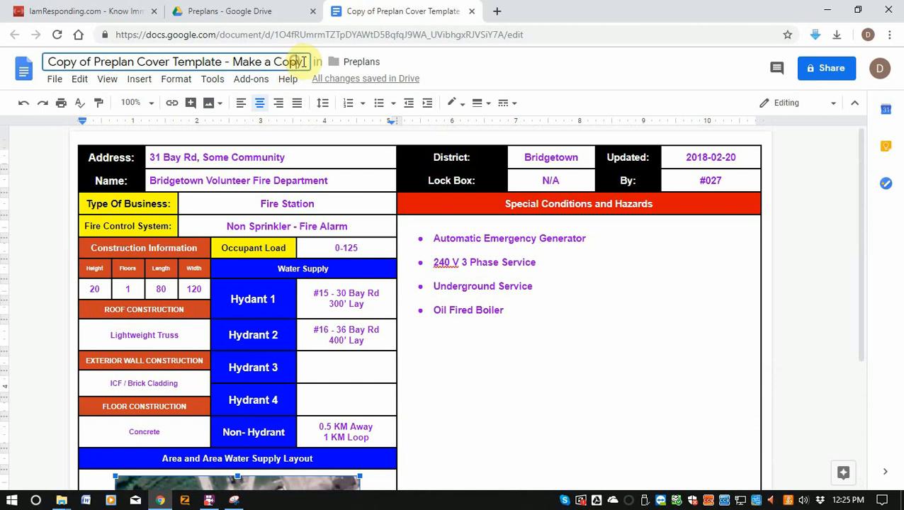
left_click_drag(277, 63, 47, 63)
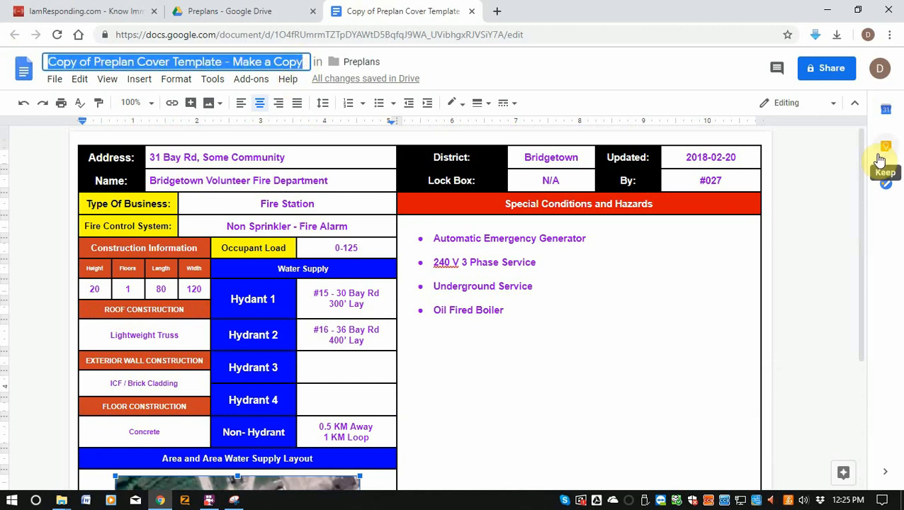
type("31 bAY r")
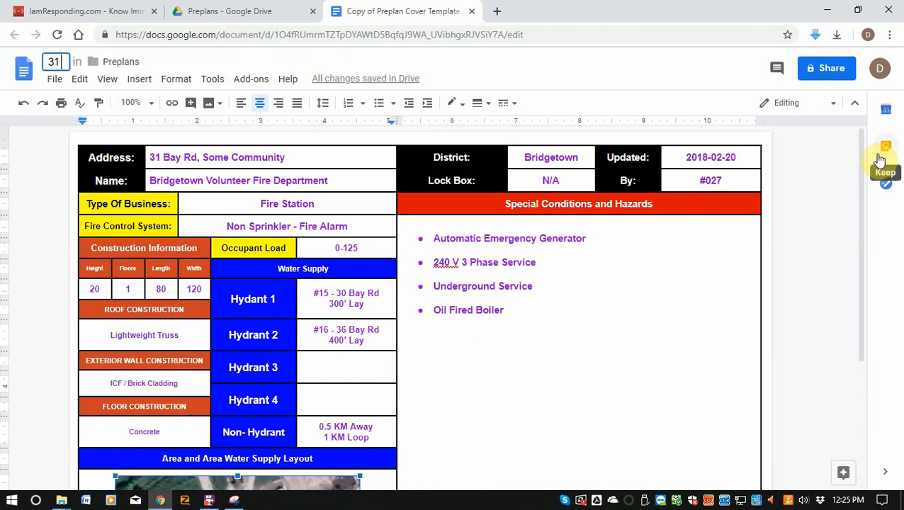
key("BackSpace")
key("BackSpace")
key("BackSpace")
key("BackSpace")
key("BackSpace")
key("BackSpace")
type("Bar Rd")
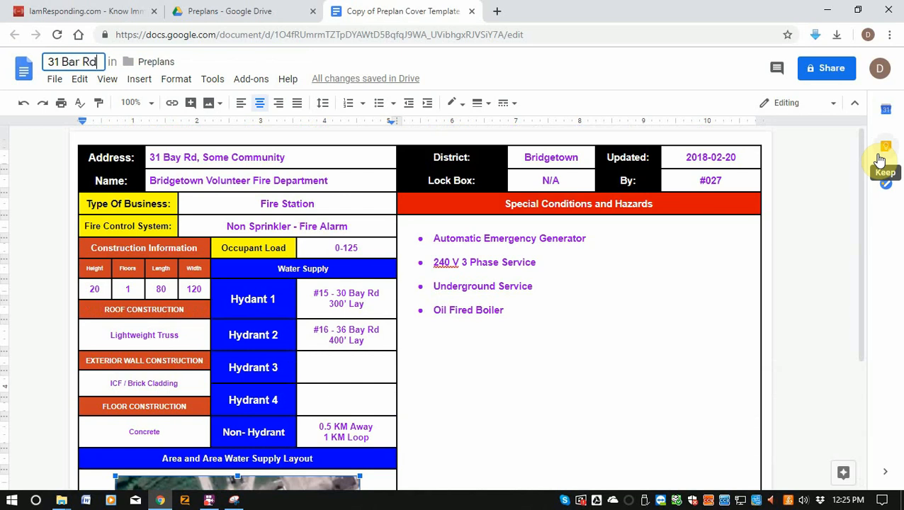
type(" - Preplan")
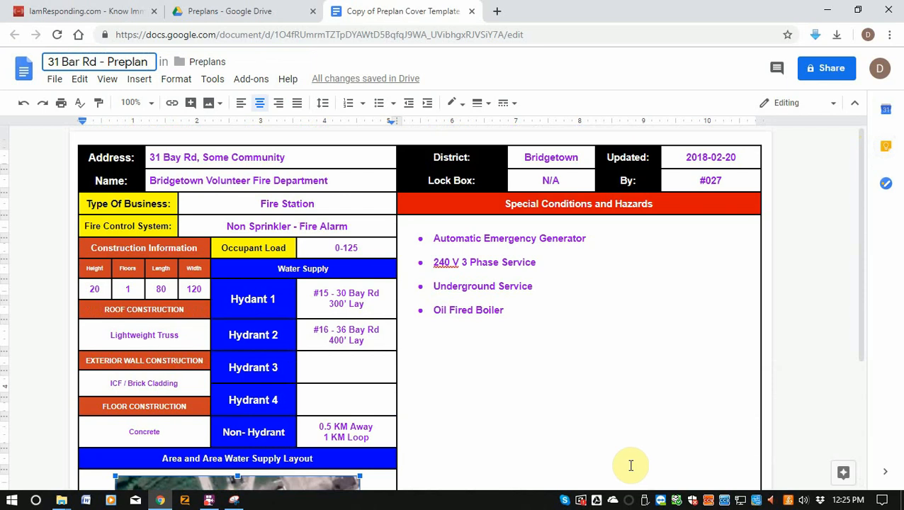
left_click(559, 396)
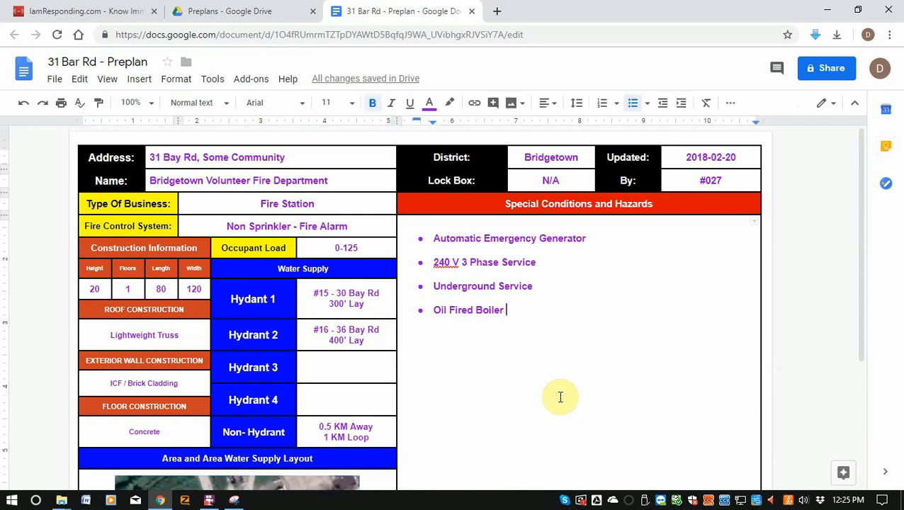
left_click(80, 62)
key("BackSpace")
type("y")
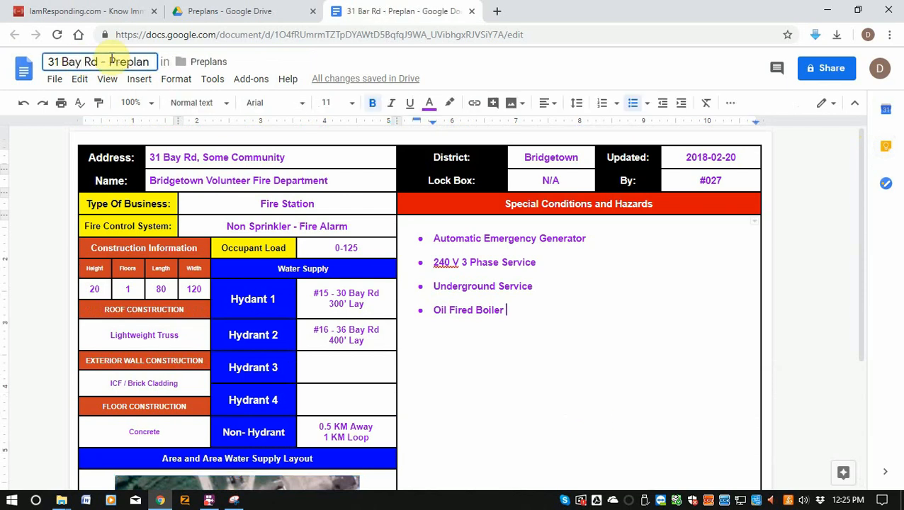
left_click(639, 419)
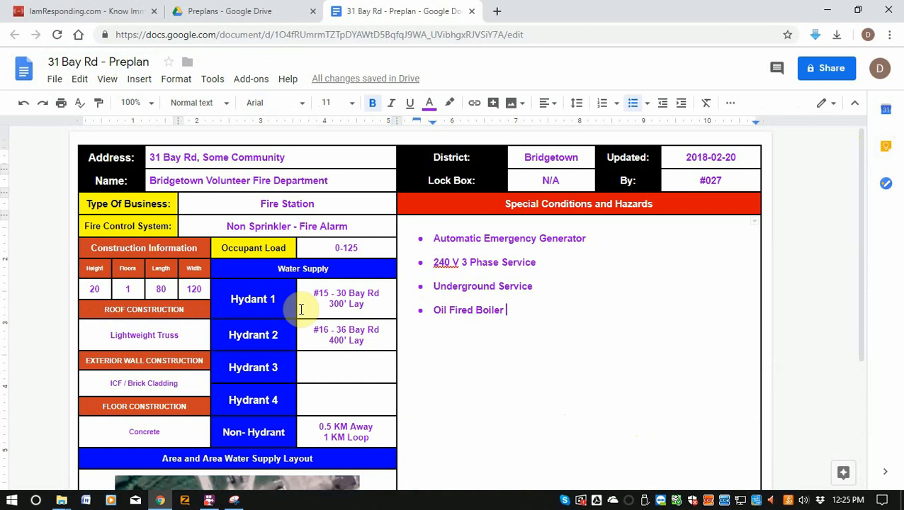
- Download the finished cover sheet as a PDF document and view it in a maximized Adobe Acrobat Reader window
scroll(312, 312, "down", 3)
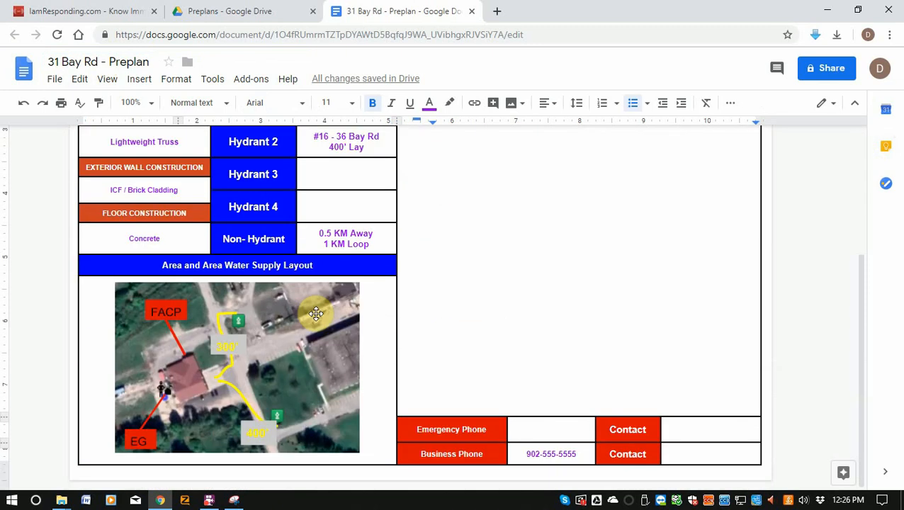
scroll(377, 314, "up", 2)
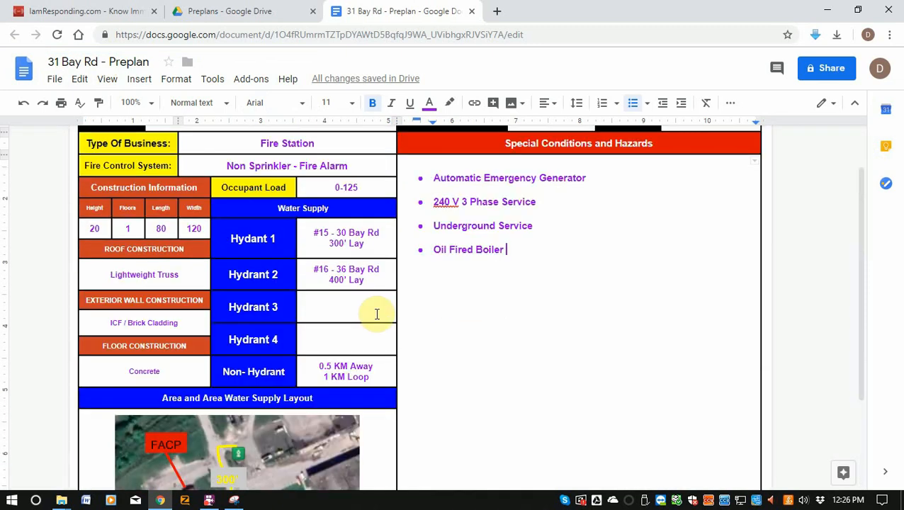
scroll(376, 314, "up", 1)
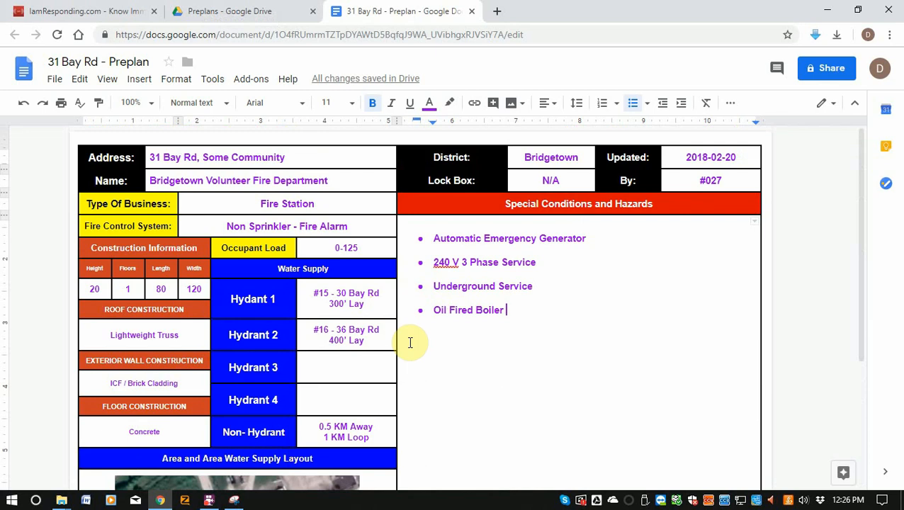
scroll(410, 343, "down", 2)
scroll(410, 341, "down", 1)
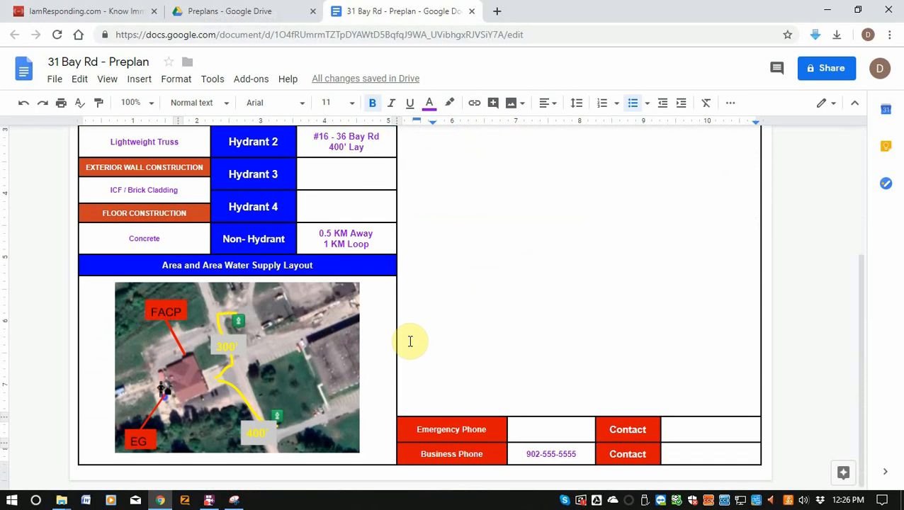
scroll(411, 341, "up", 3)
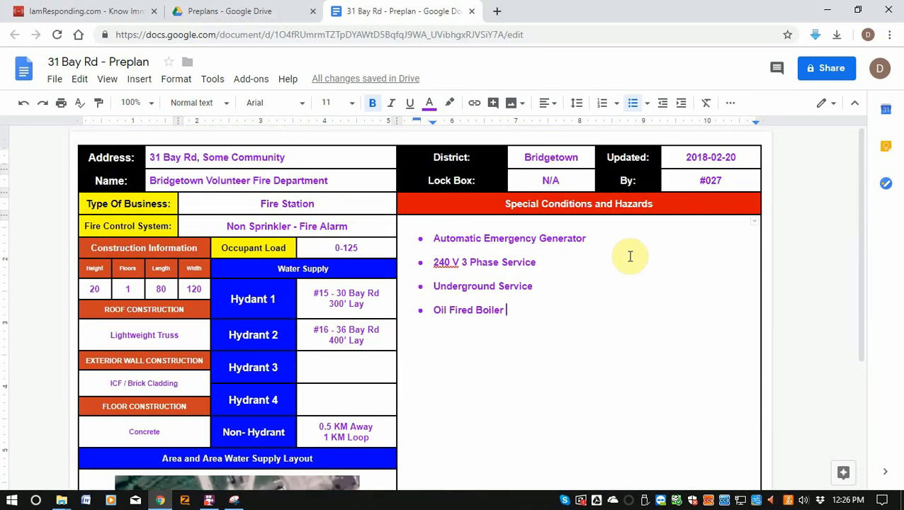
left_click(48, 77)
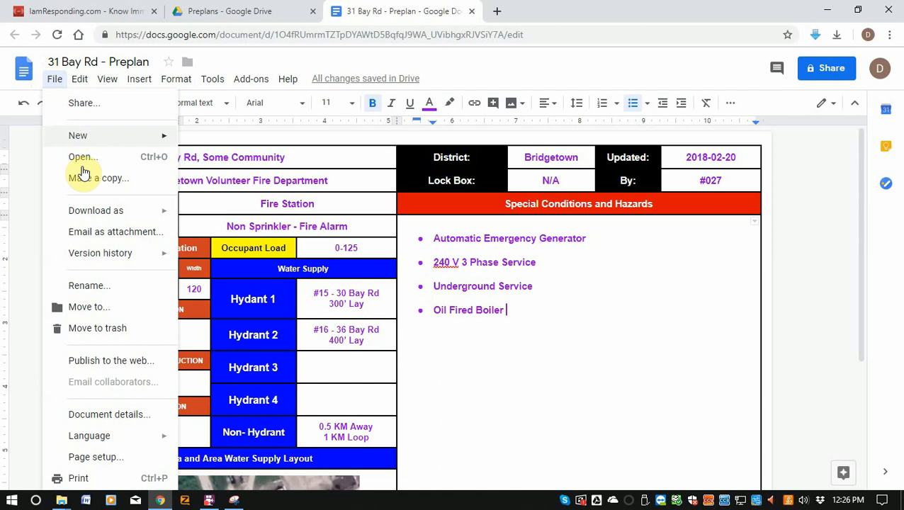
mouse_move(99, 212)
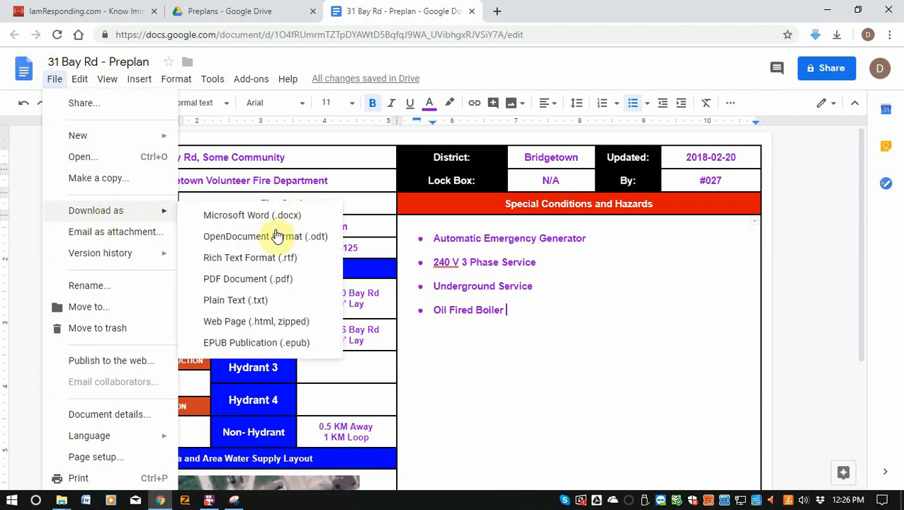
left_click(276, 281)
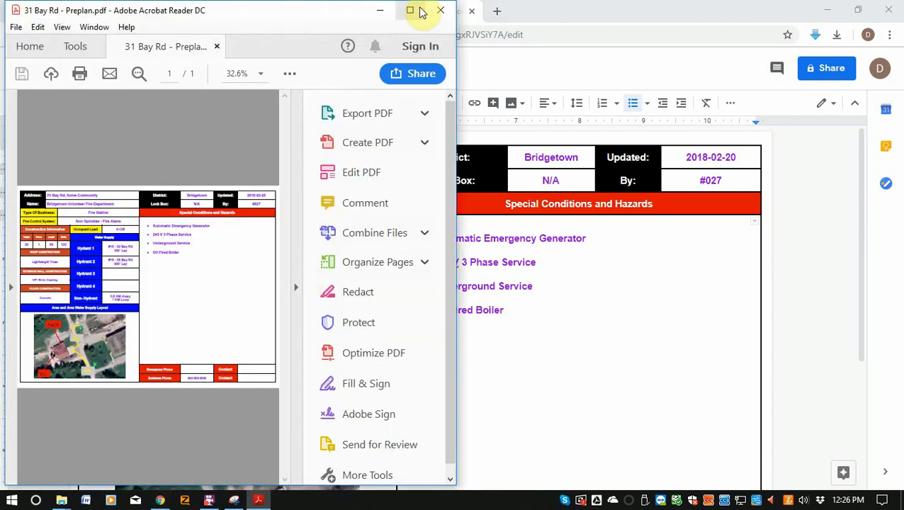
left_click(420, 11)
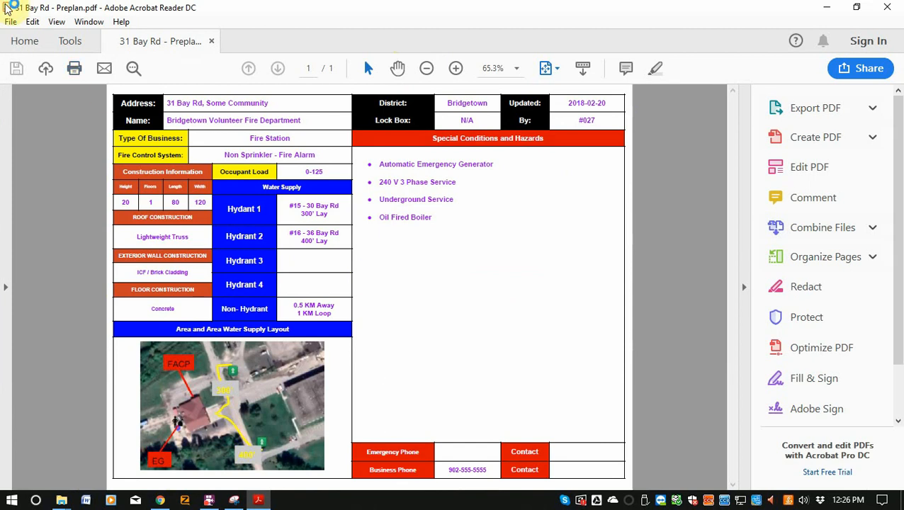
left_click(12, 21)
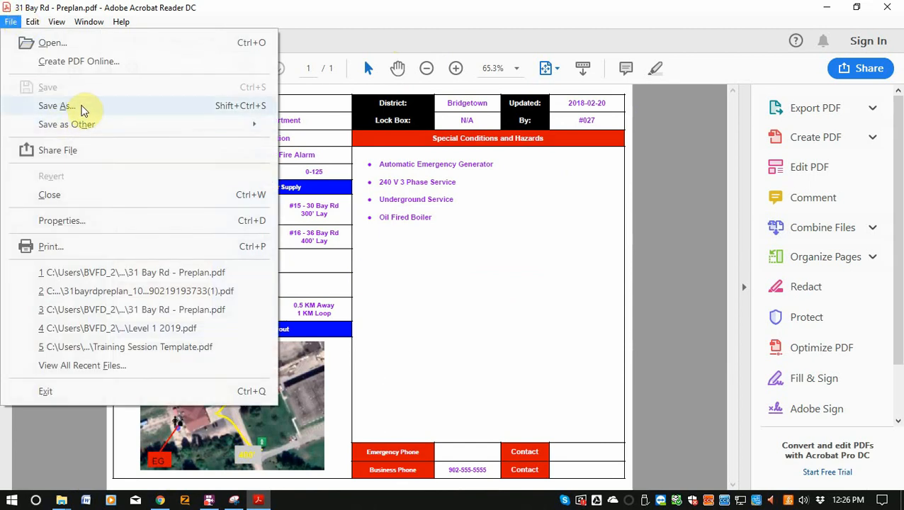
left_click(82, 108)
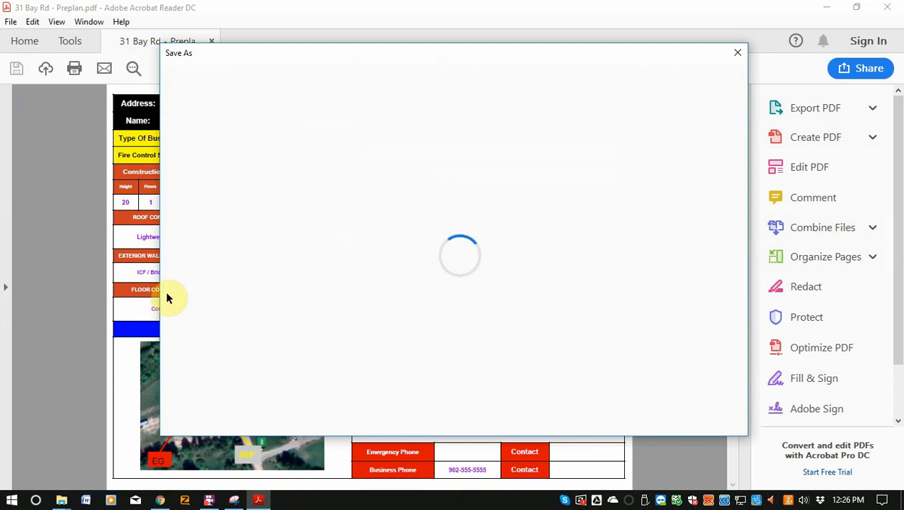
left_click(624, 416)
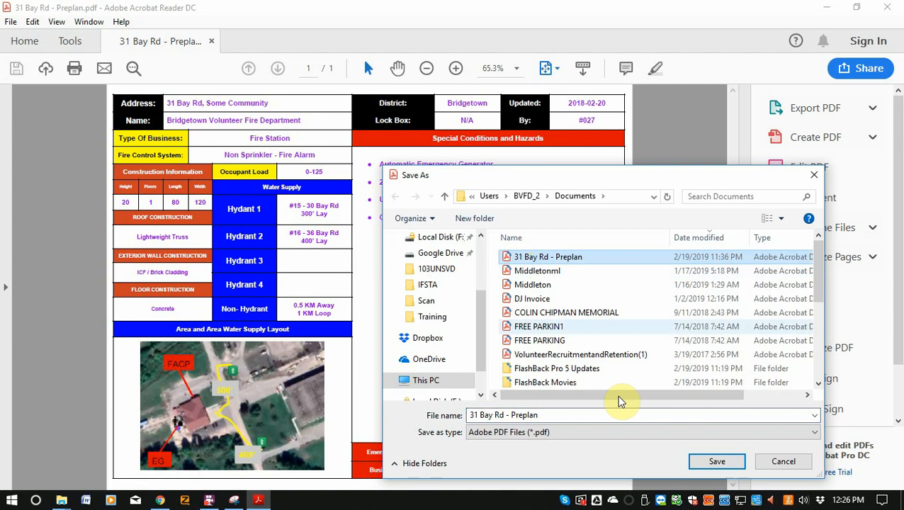
left_click(737, 467)
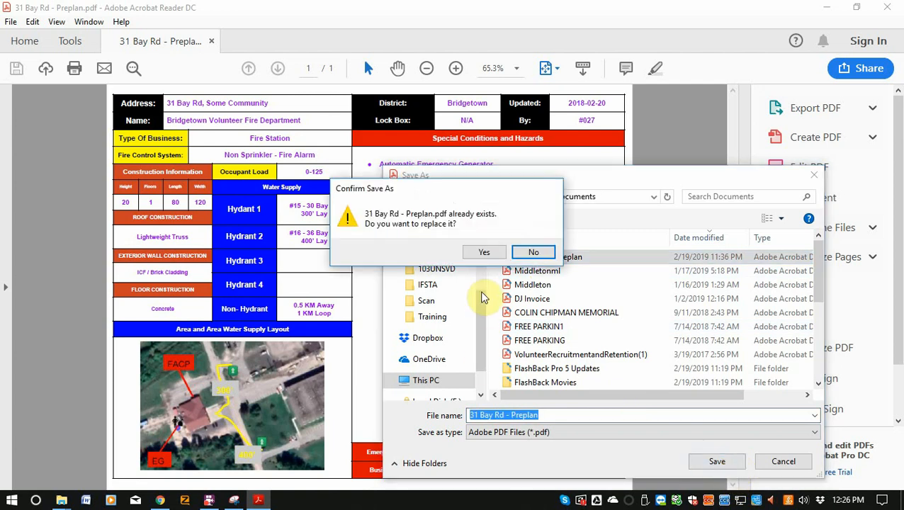
left_click(484, 252)
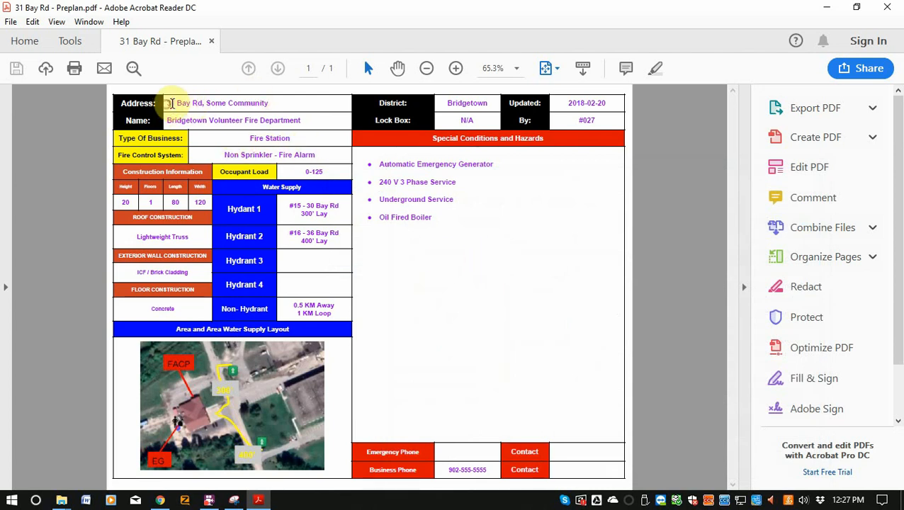
- Check the address line in the saved PDF, clear the text selection and close the PDF reader
left_click_drag(167, 102, 275, 103)
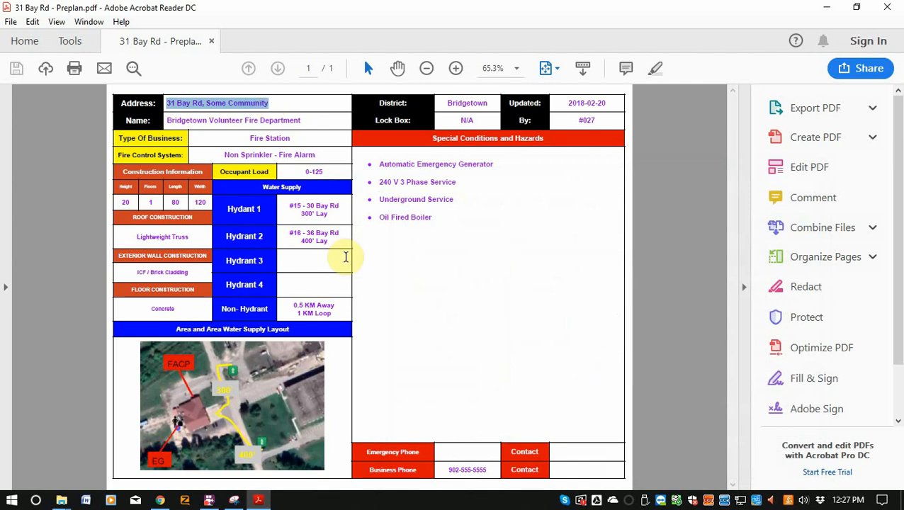
key("End")
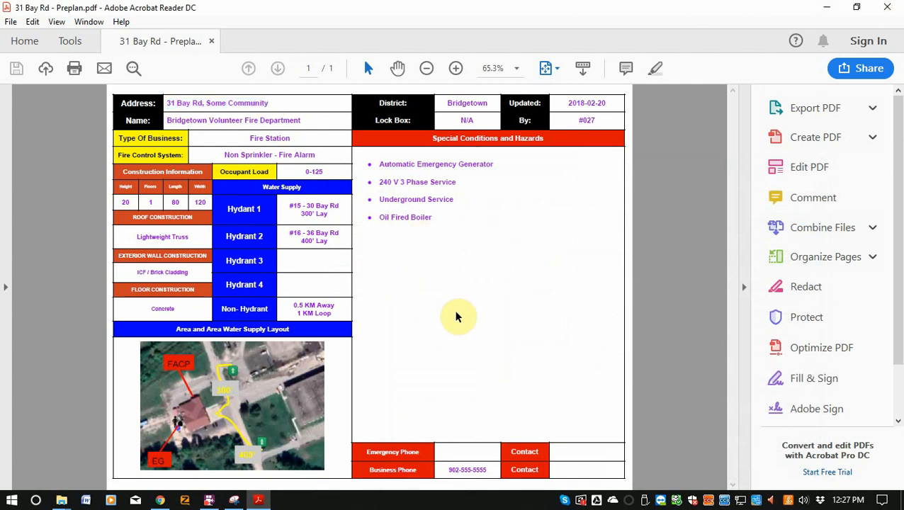
left_click(886, 7)
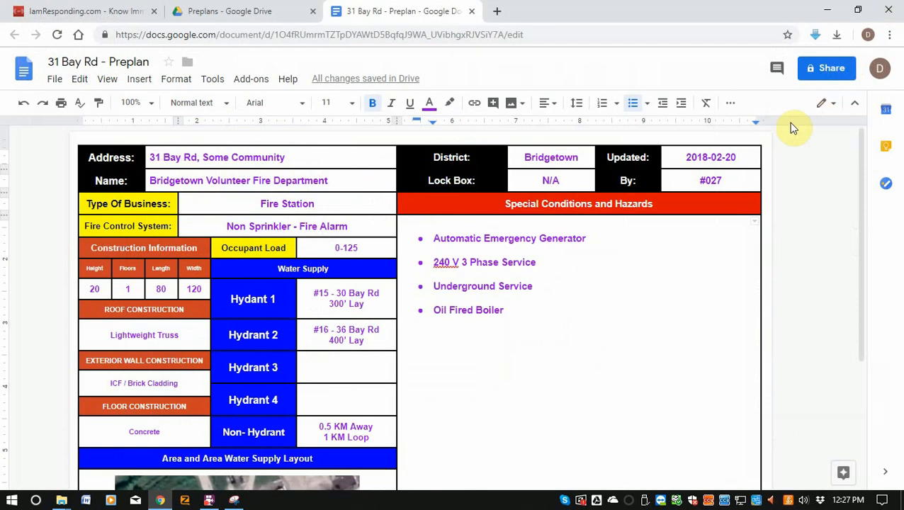
- Check in File Explorer that the 31 Bay Rd - Preplan PDF is in the Documents folder, and return to the browser
left_click(56, 504)
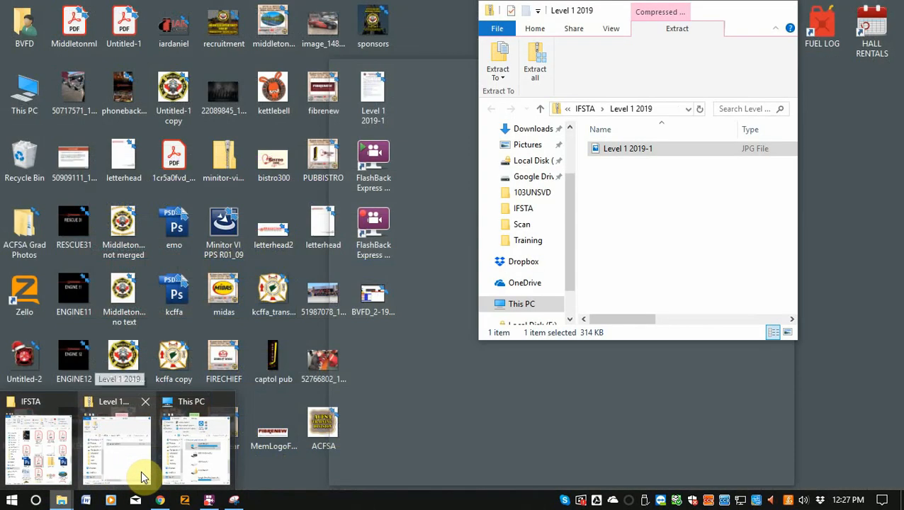
left_click(140, 470)
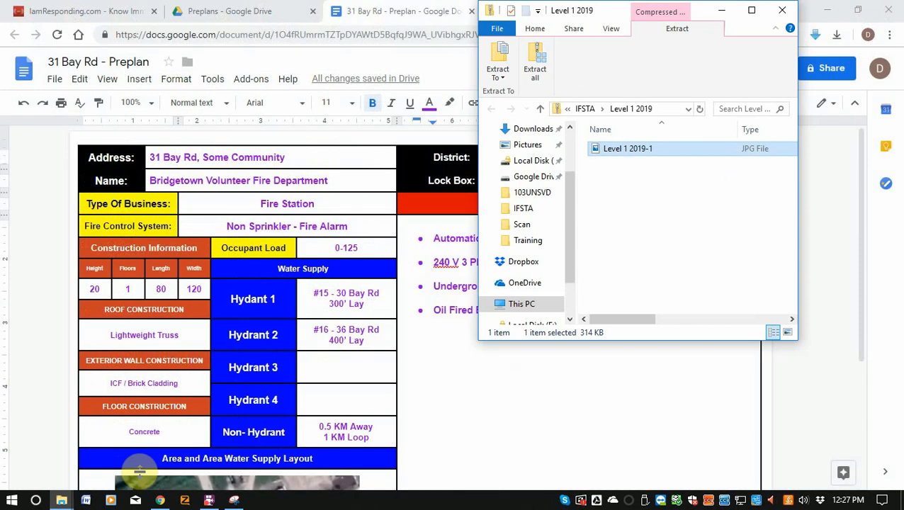
scroll(567, 267, "up", 2)
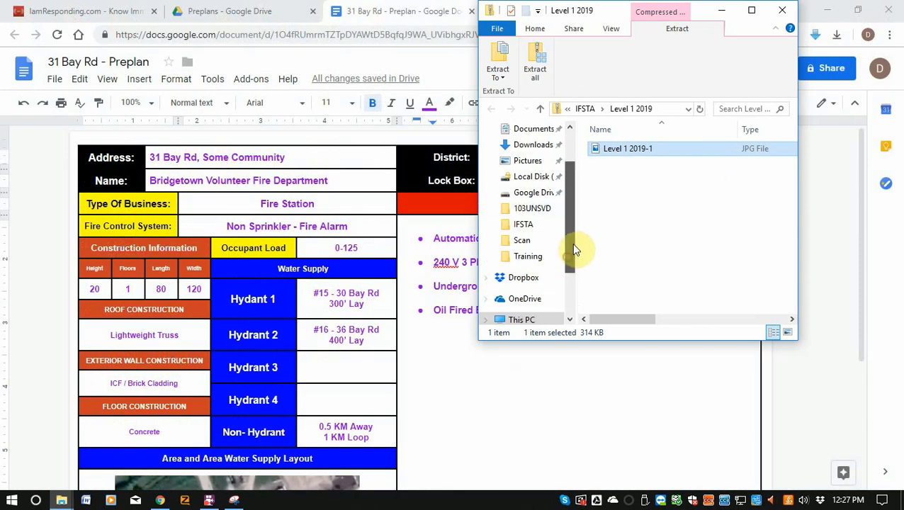
left_click(541, 190)
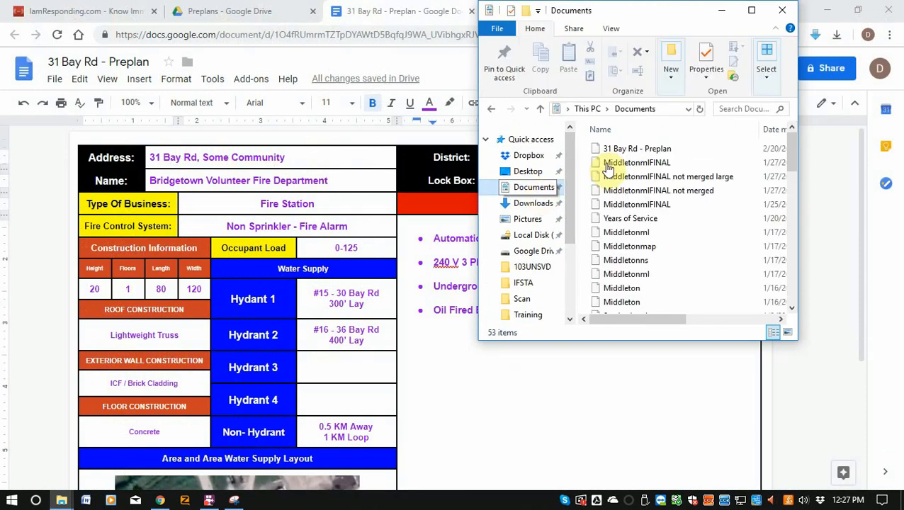
left_click(832, 175)
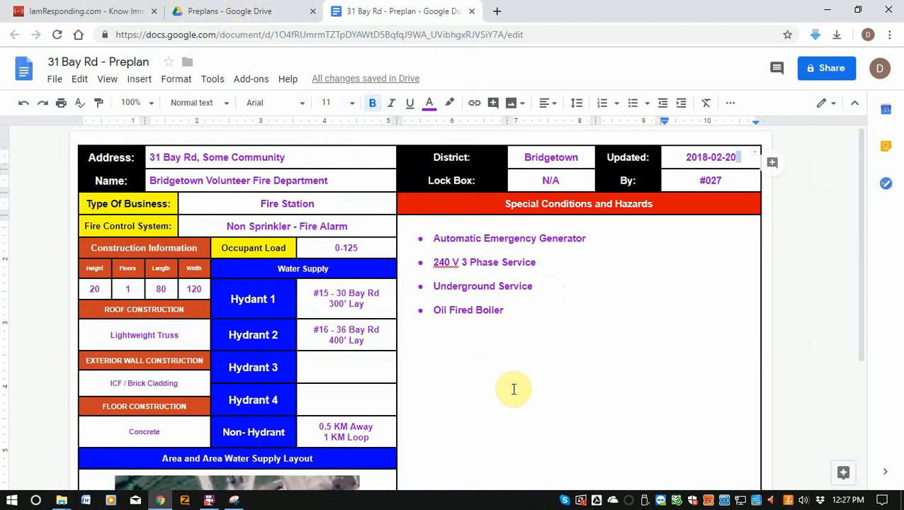
- In IamResponding, place a Pre-Plans marker on the fire station building with the description Bridgetown Fire
left_click(117, 12)
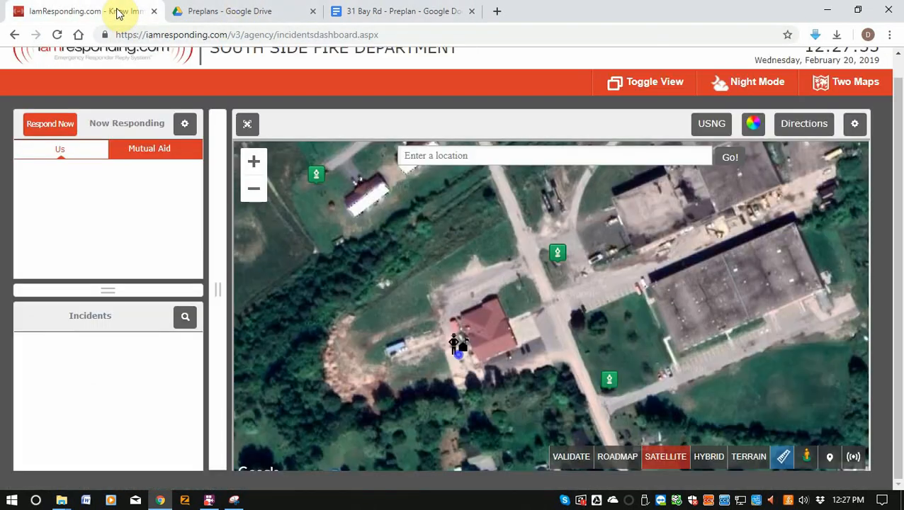
left_click(484, 331)
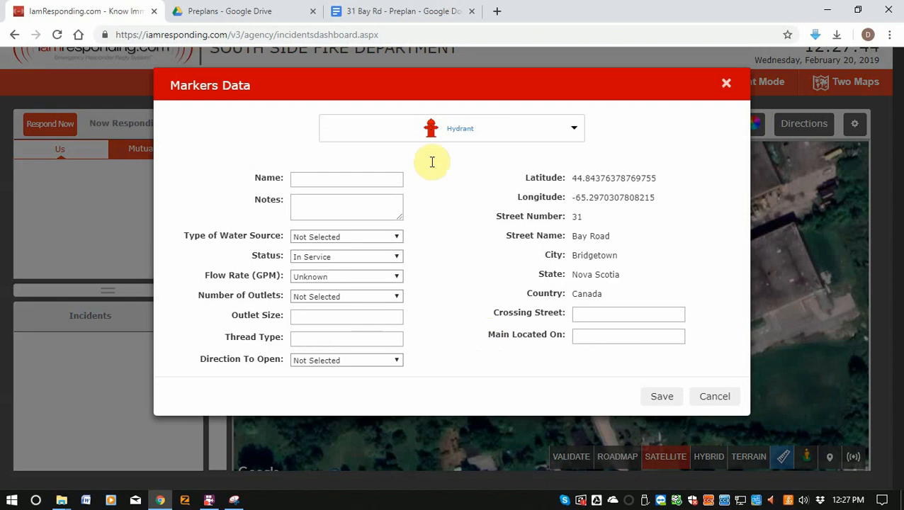
left_click(479, 130)
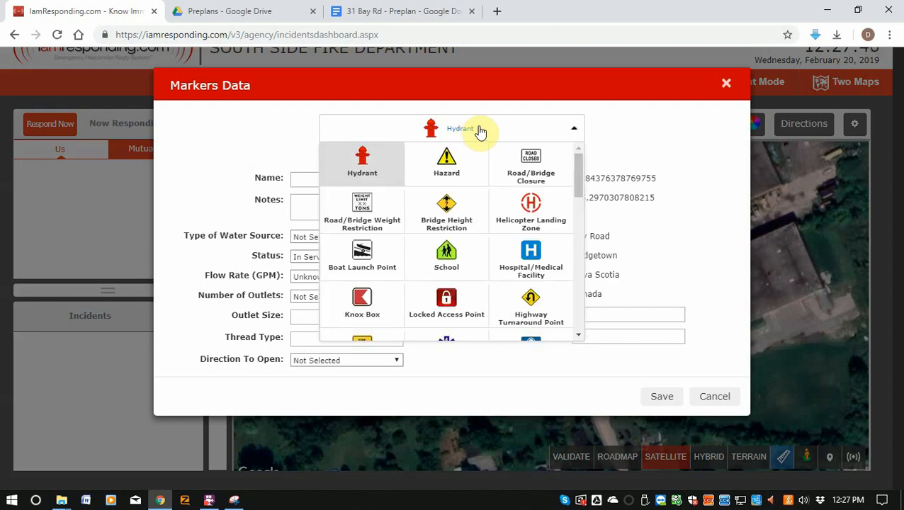
scroll(490, 238, "down", 3)
scroll(490, 238, "down", 3)
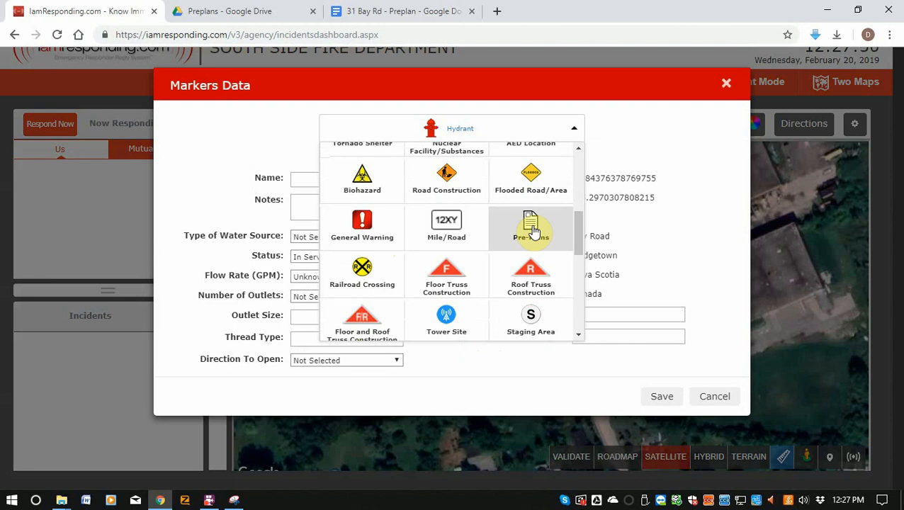
left_click(533, 228)
left_click(522, 185)
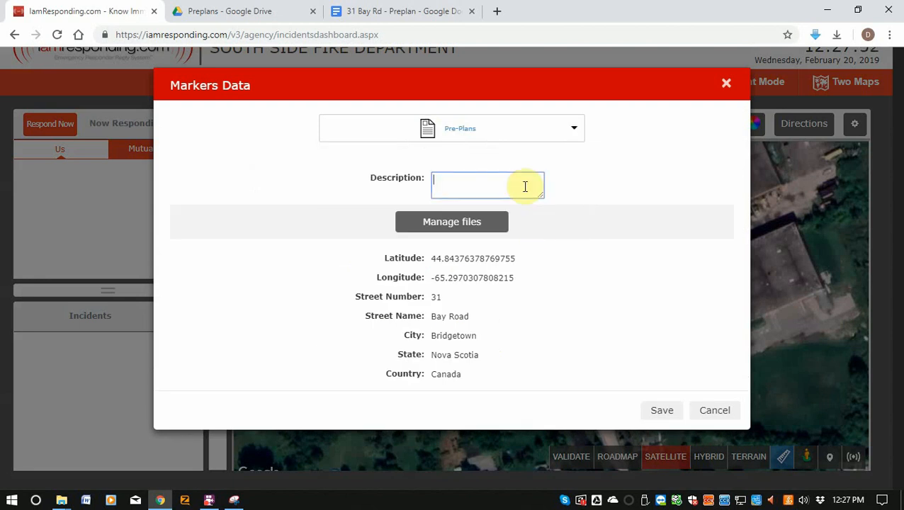
type("Bridgetown Fire")
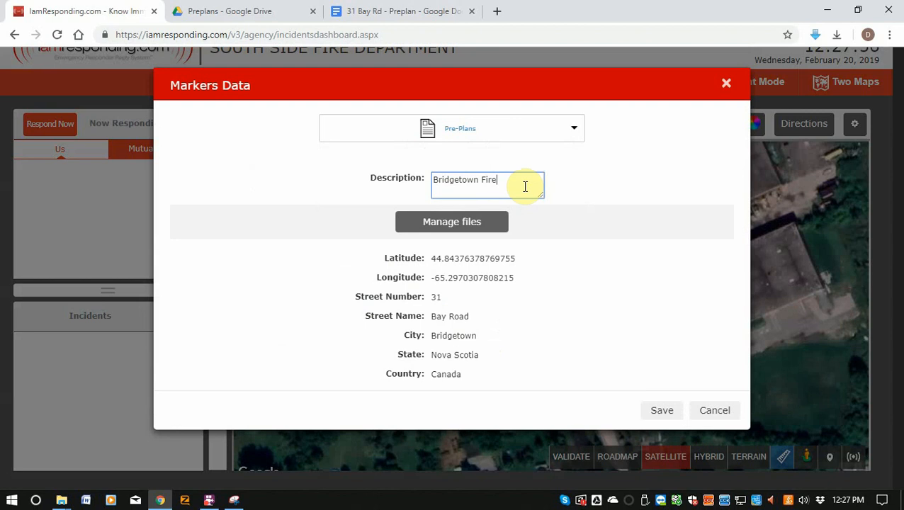
- Choose the 31 Bay Rd - Preplan PDF from the Documents folder as the marker's file attachment
left_click(468, 222)
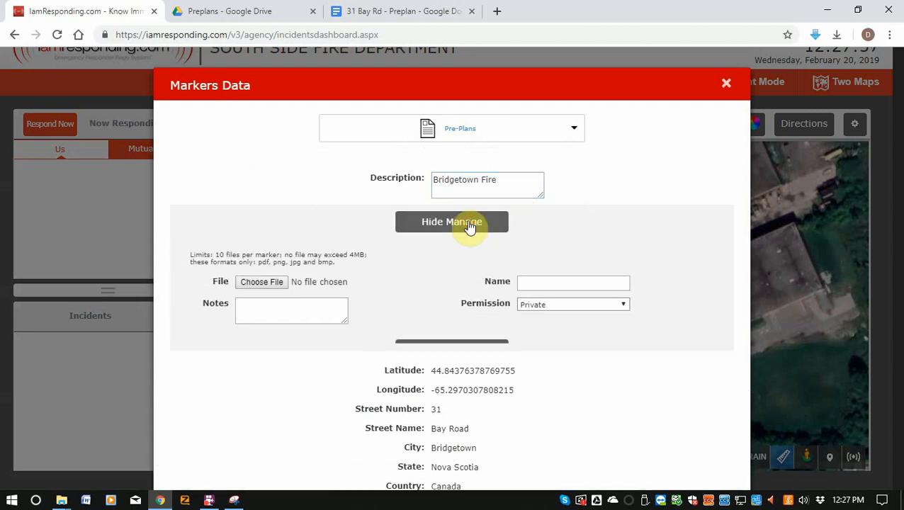
left_click(247, 283)
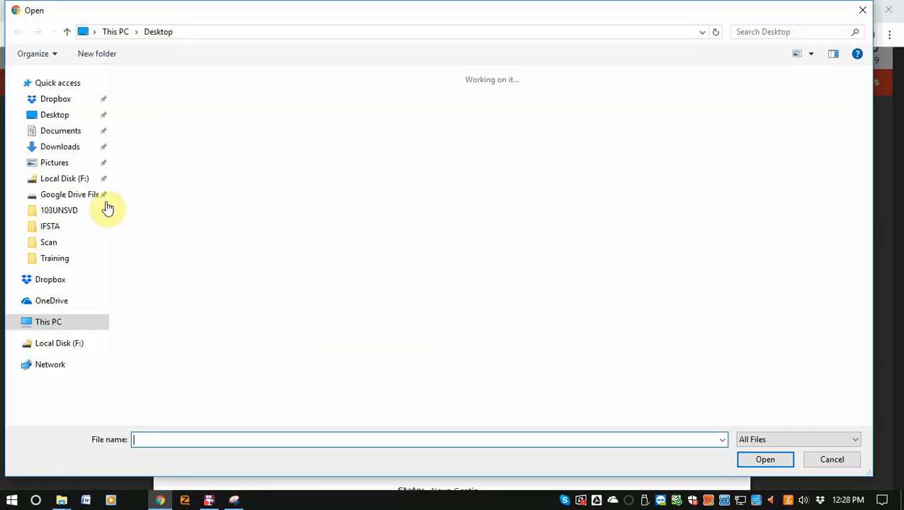
left_click(47, 131)
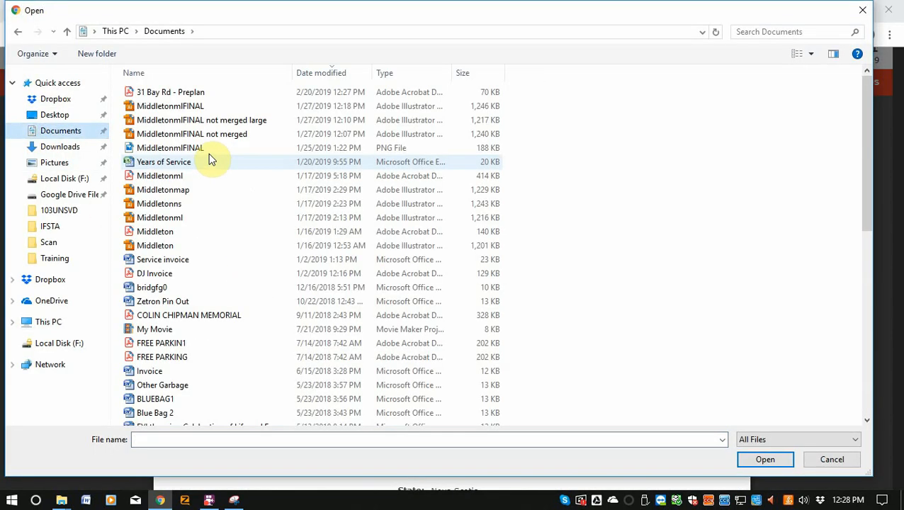
double_click(205, 97)
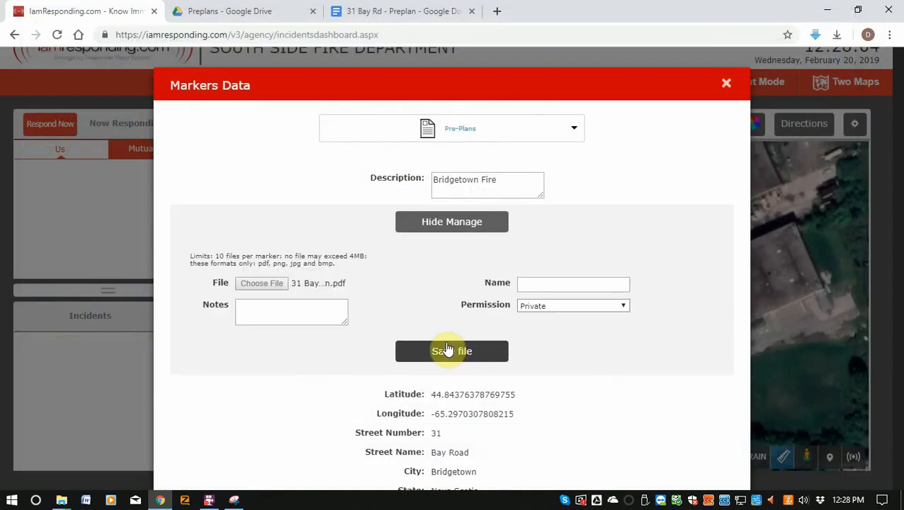
- Name the attached file Pre Plan Cover and set its permission to Mutual Aid Access
left_click(540, 282)
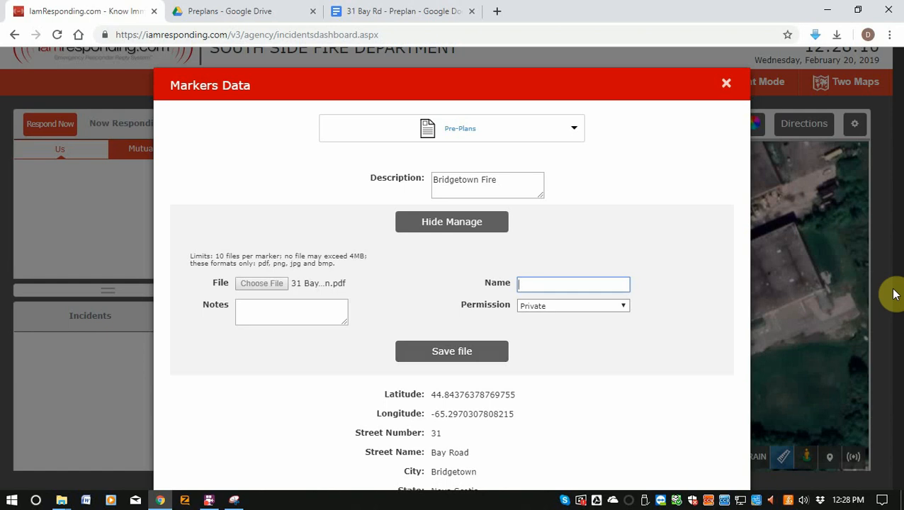
type("Pre Plan COv er")
key("BackSpace")
key("BackSpace")
key("BackSpace")
key("BackSpace")
key("BackSpace")
type("over")
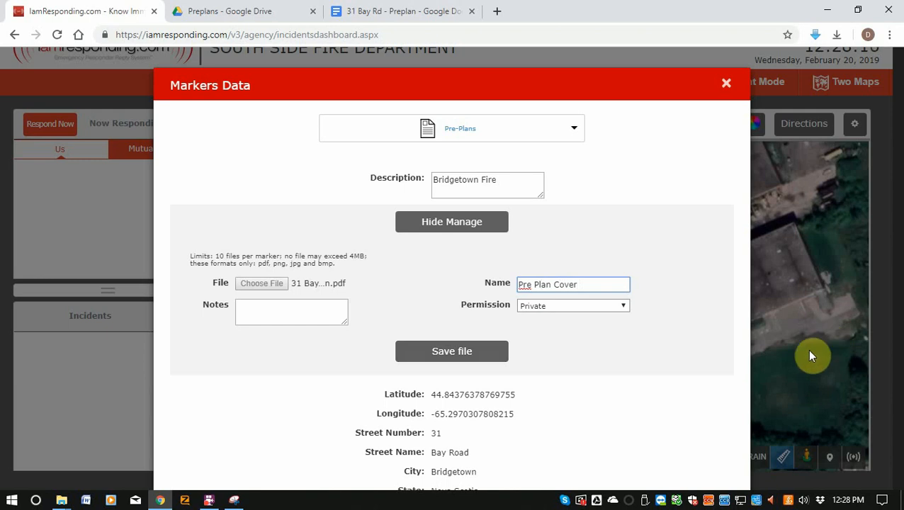
left_click(607, 309)
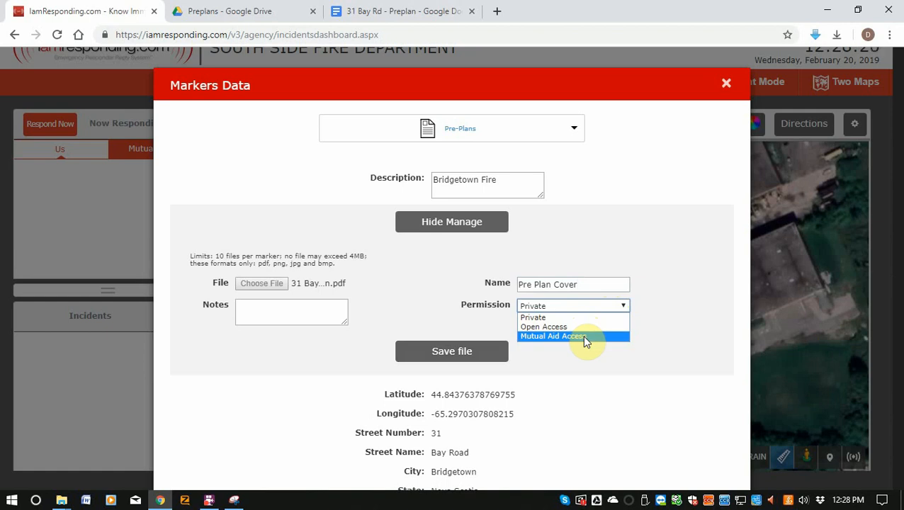
left_click(585, 338)
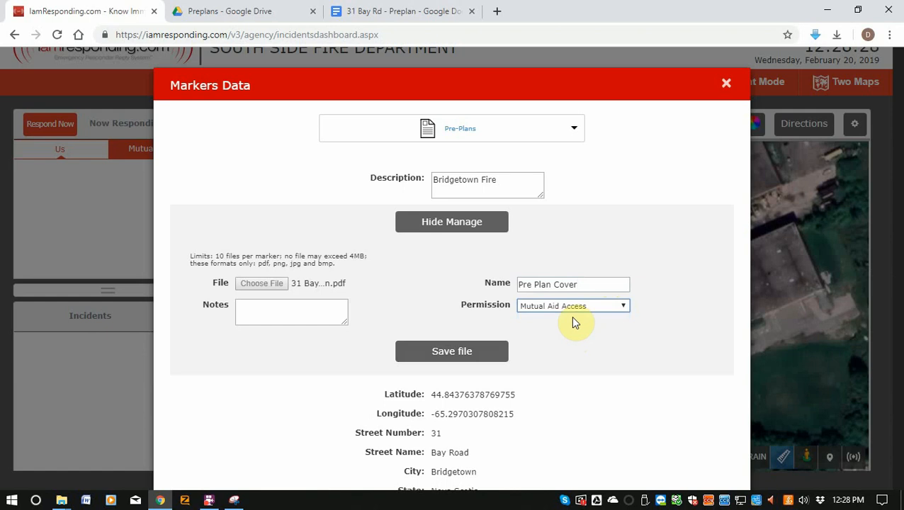
- Add the note This is a Cover, save the attached file, and save the new marker
left_click(334, 311)
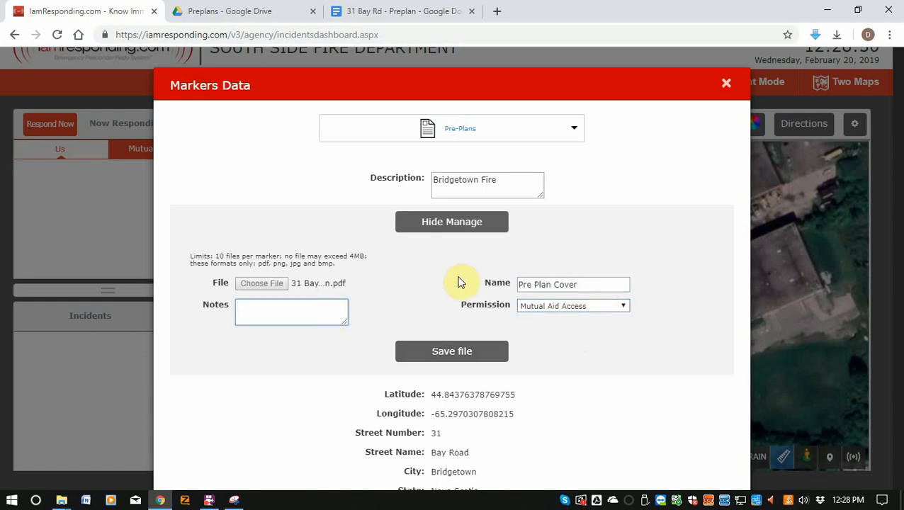
type("This is a Cover")
left_click(462, 352)
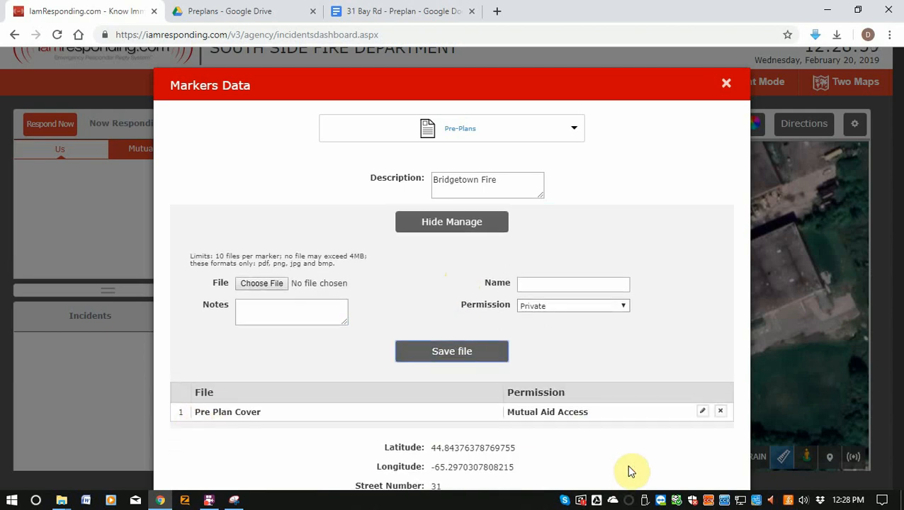
key("ctrl+minus")
key("ctrl+minus")
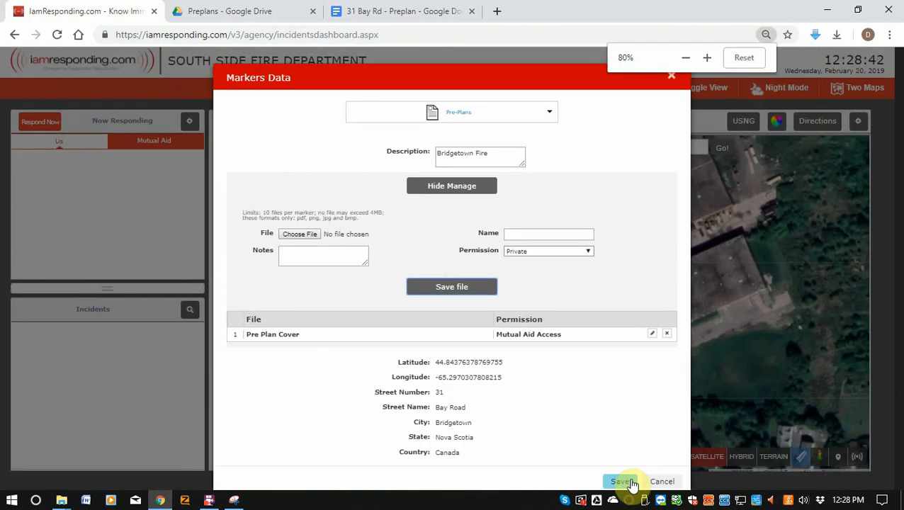
left_click(631, 483)
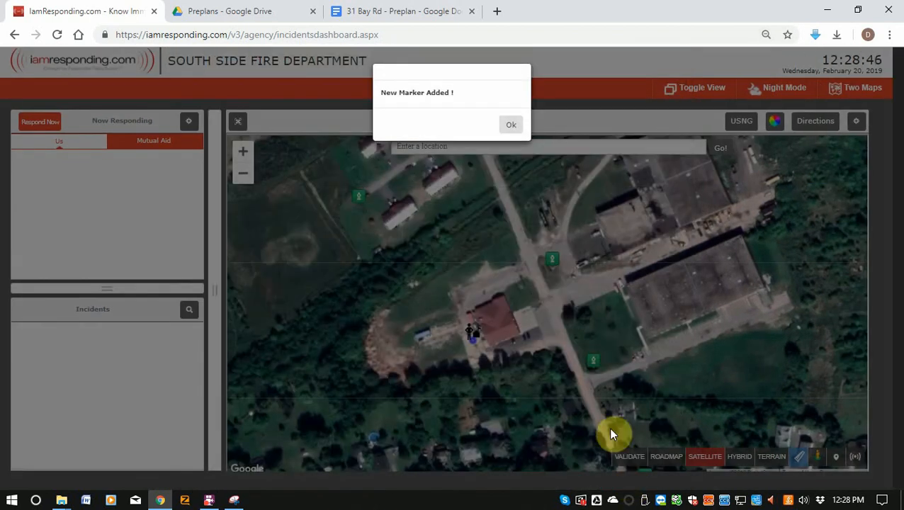
left_click(510, 125)
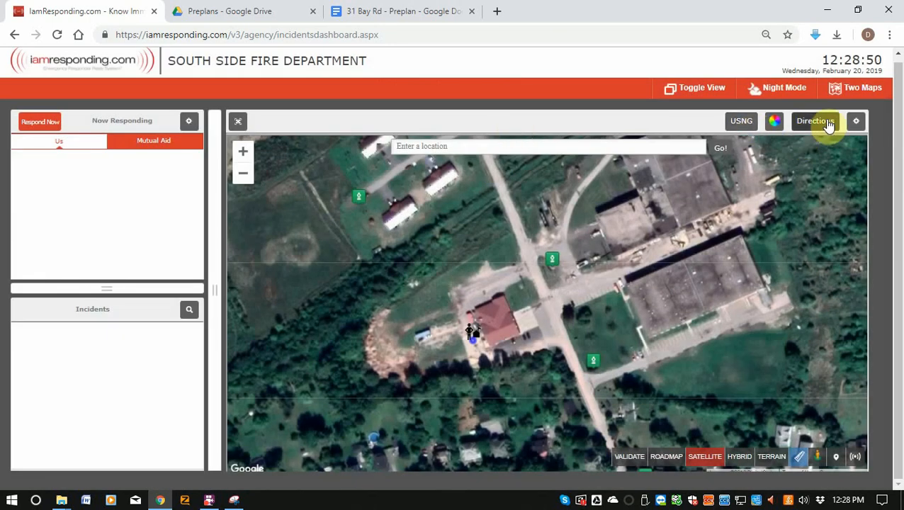
- Set the mapping options to show Our Markers and return the map to satellite view
left_click(855, 125)
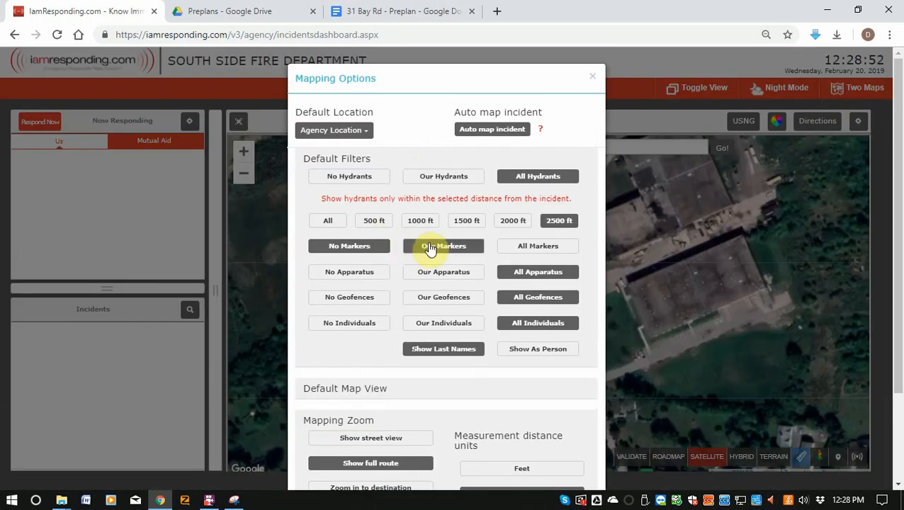
left_click(430, 244)
scroll(575, 390, "down", 3)
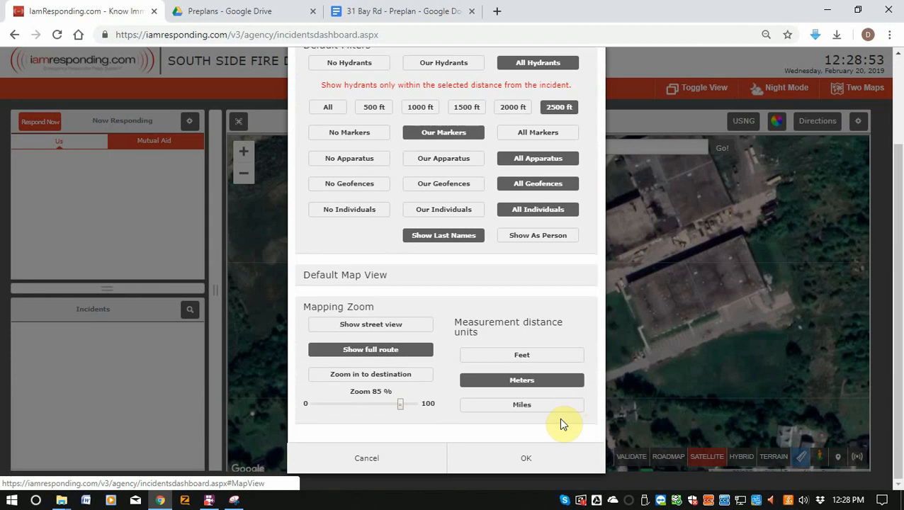
left_click(541, 459)
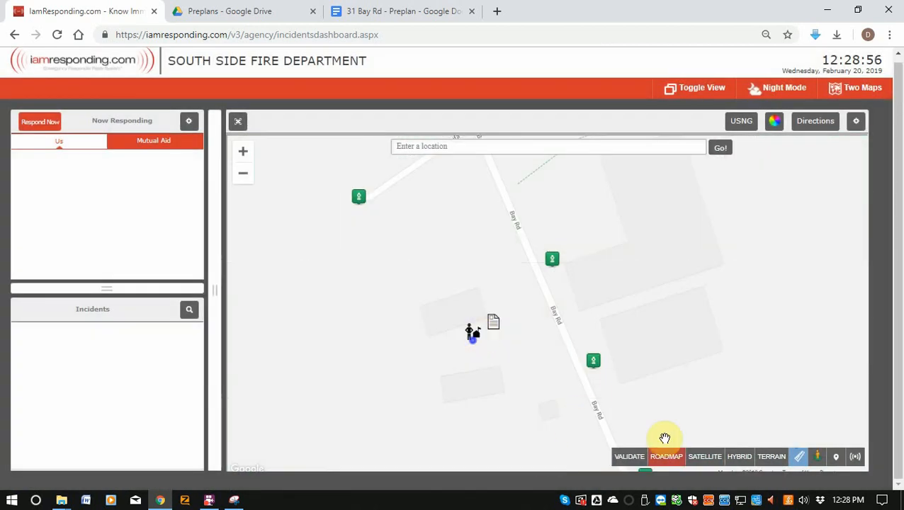
left_click(697, 461)
- Open the Pre Plan Cover document from the fire station's Pre-Plans marker, review it, and minimize the PDF reader
scroll(488, 324, "up", 1)
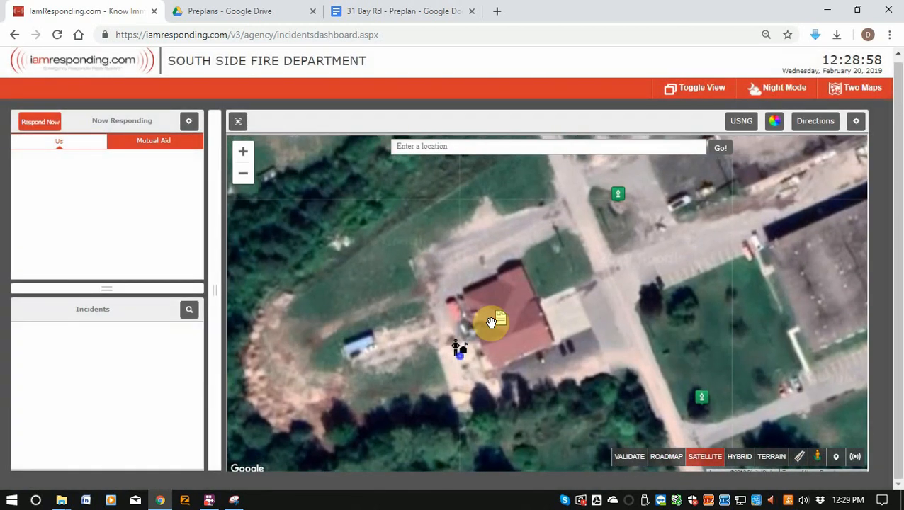
left_click(501, 319)
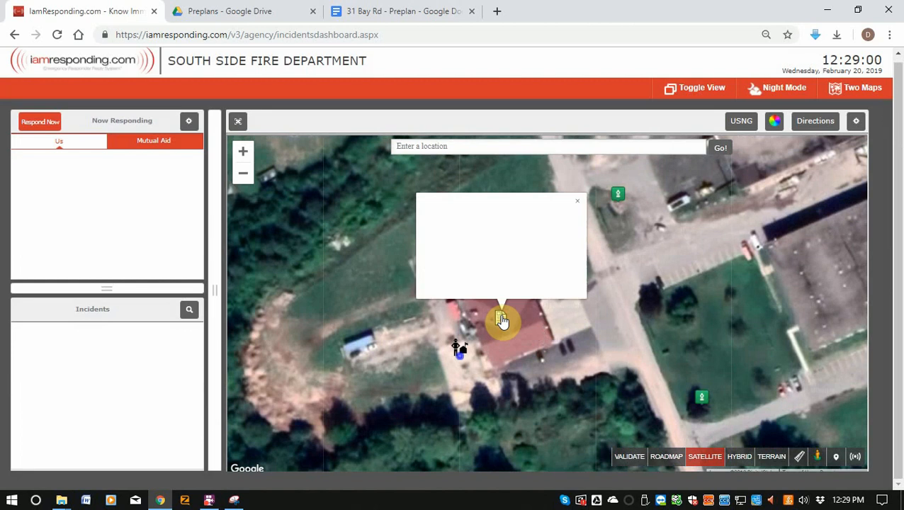
left_click(556, 224)
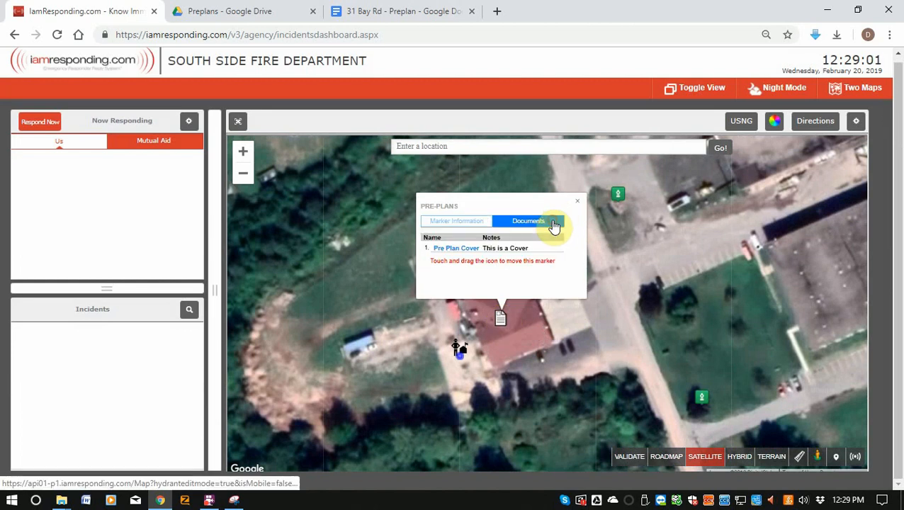
left_click(465, 248)
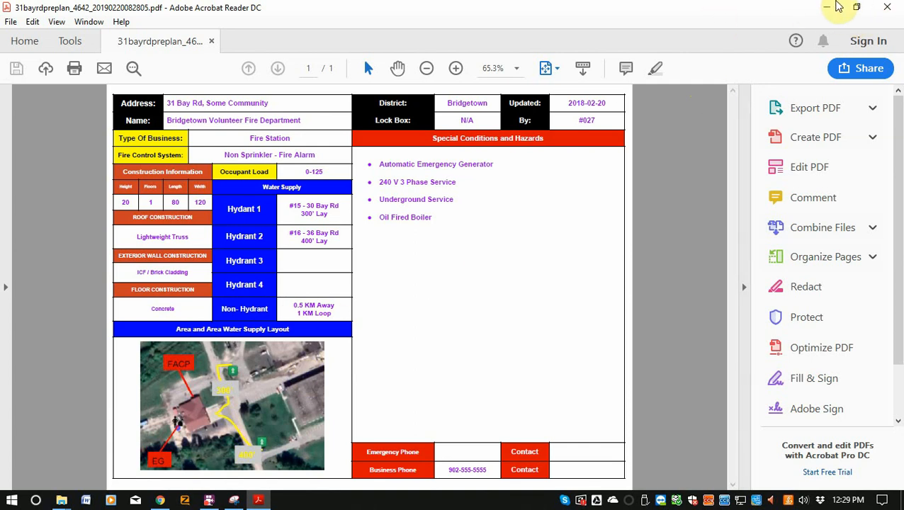
left_click(825, 7)
left_click(381, 9)
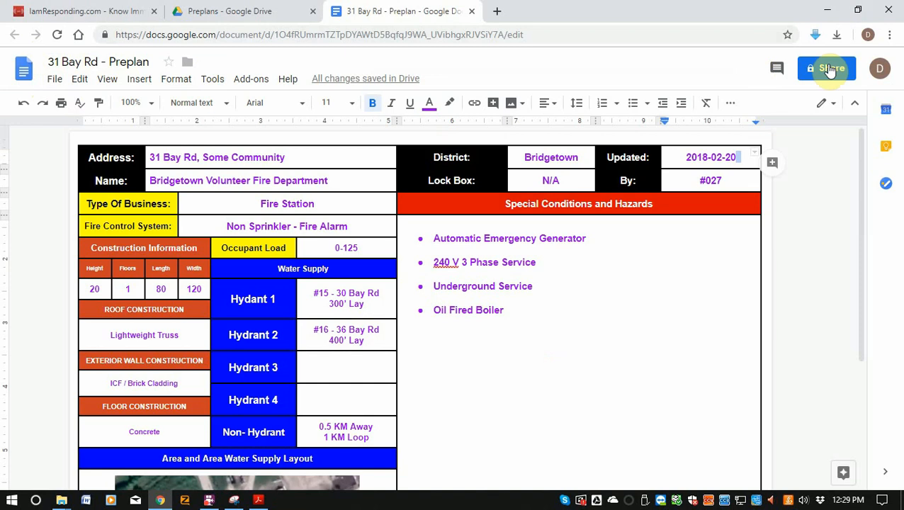
left_click(879, 68)
left_click(755, 75)
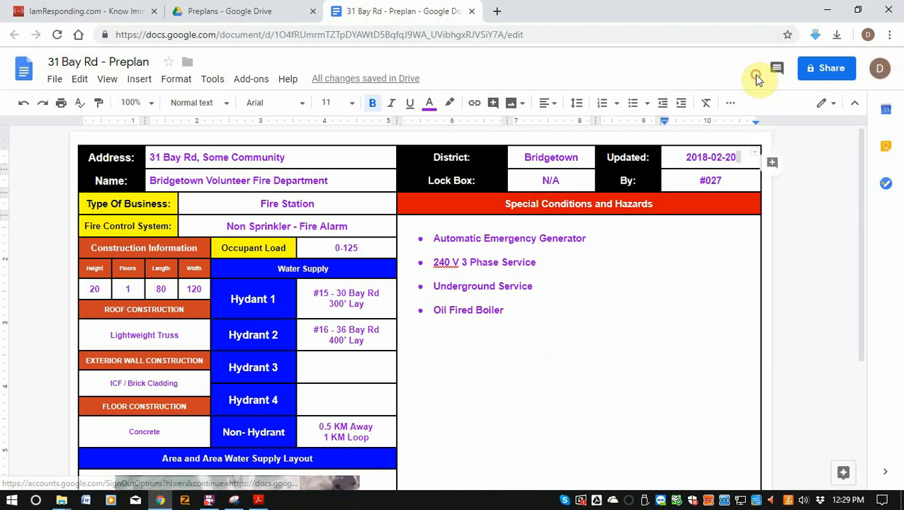
left_click(266, 20)
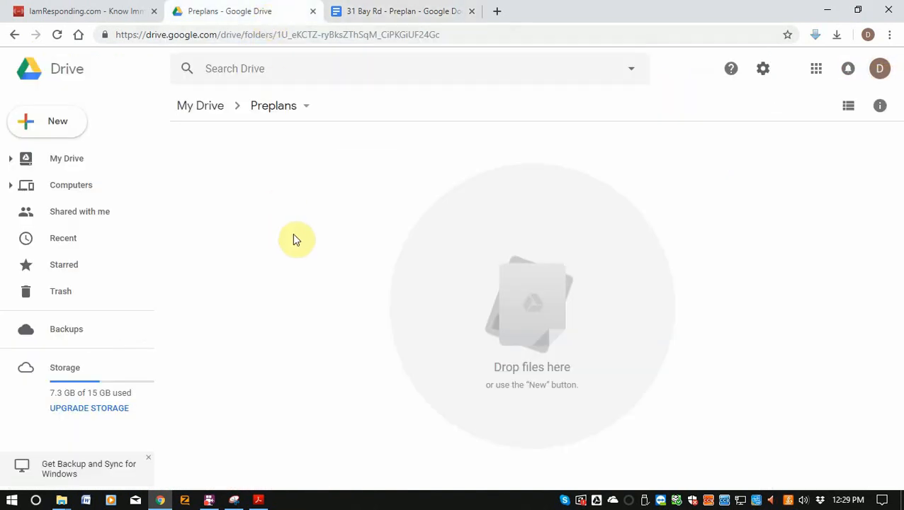
left_click(58, 35)
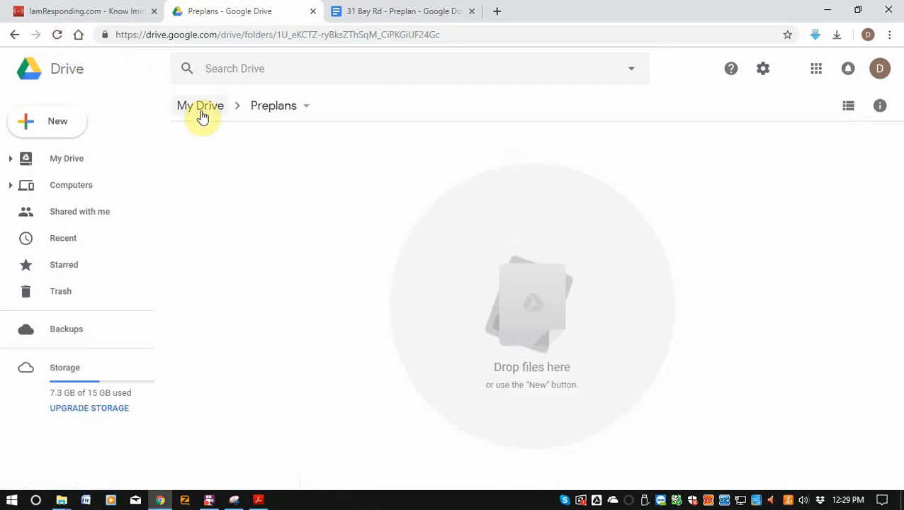
- Go back to My Drive and open the Preplans folder that contains the 31 Bay Rd - Preplan document
left_click(202, 113)
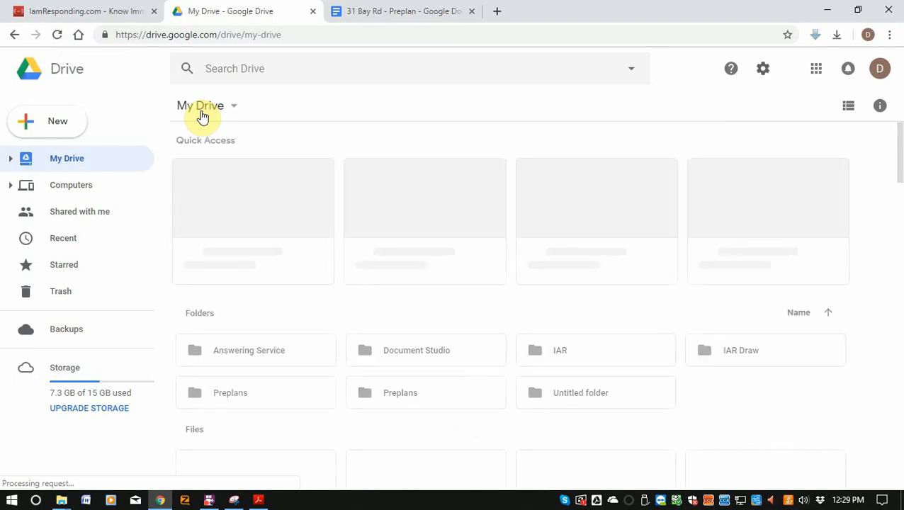
double_click(395, 397)
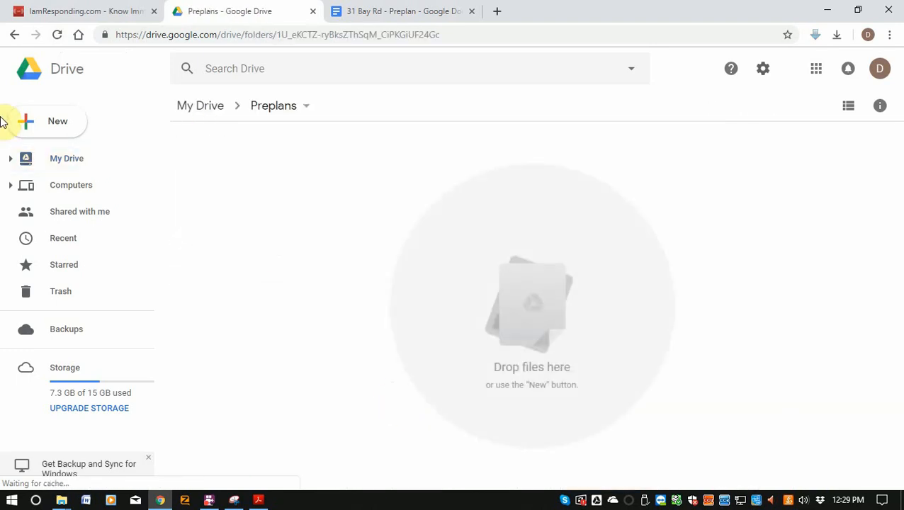
left_click(14, 34)
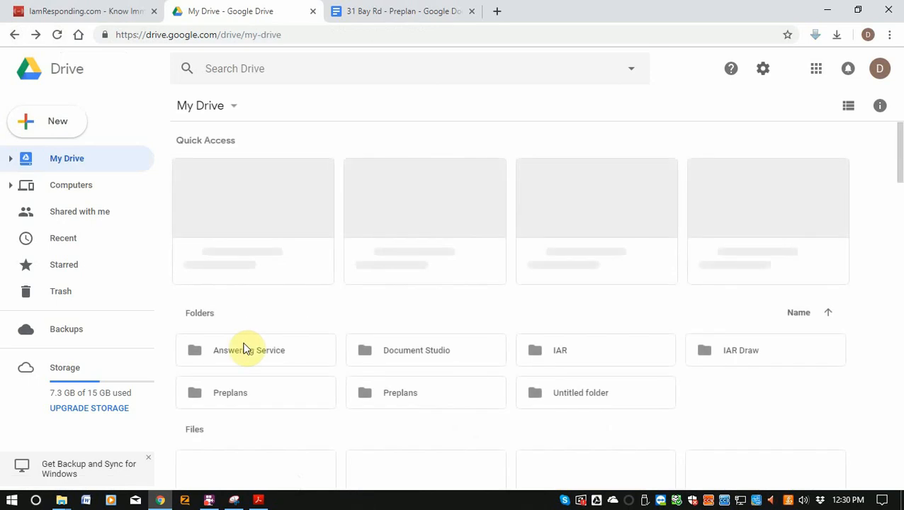
double_click(257, 394)
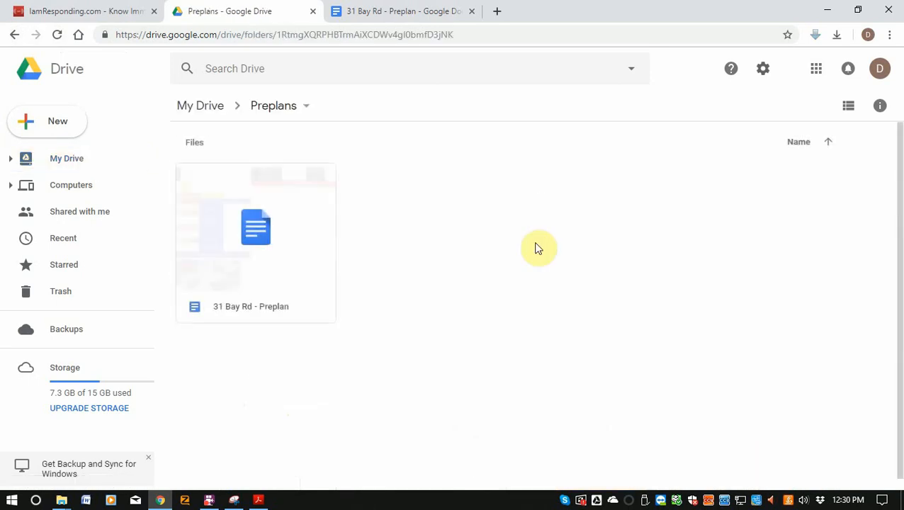
- Close the open 31 Bay Rd - Preplan document and reopen it from the Preplans folder
left_click(353, 12)
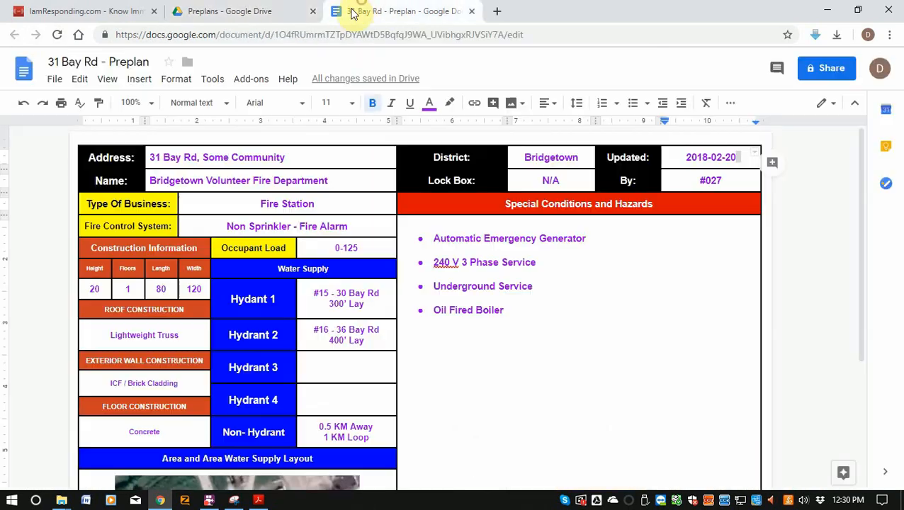
left_click(471, 12)
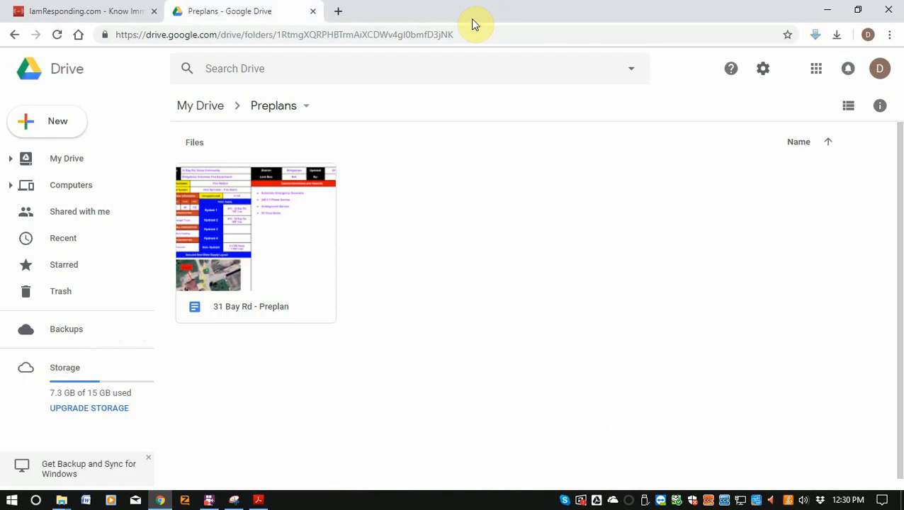
double_click(295, 258)
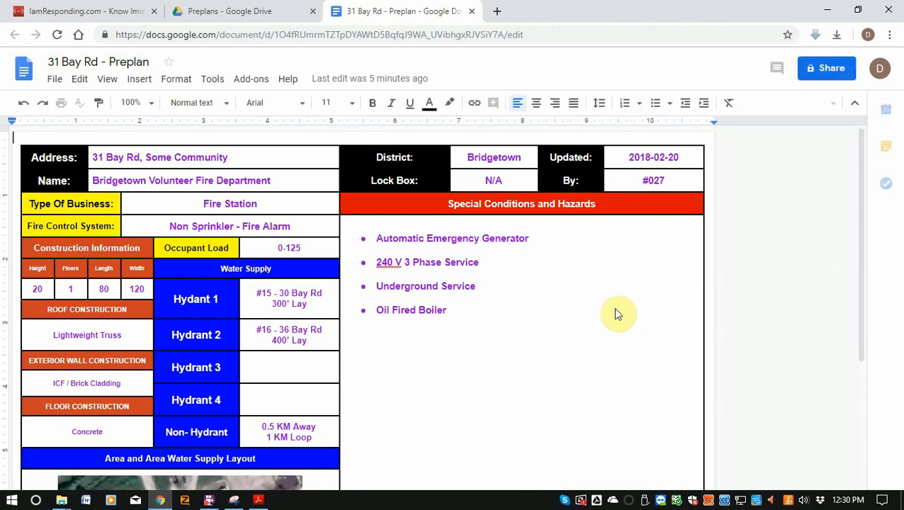
- Switch to IamResponding, view the edit options of the Pre-Plans marker's Pre Plan Cover file, and close the marker data without updating
left_click(35, 9)
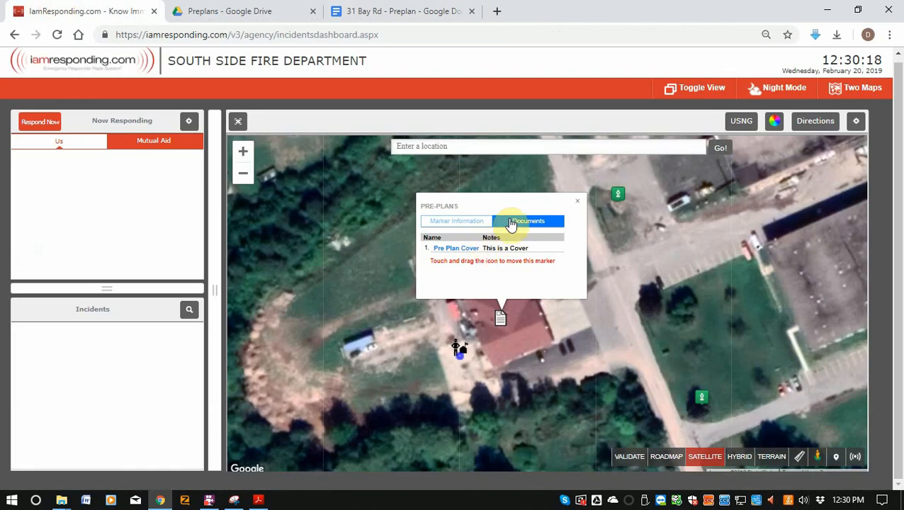
left_click(500, 320)
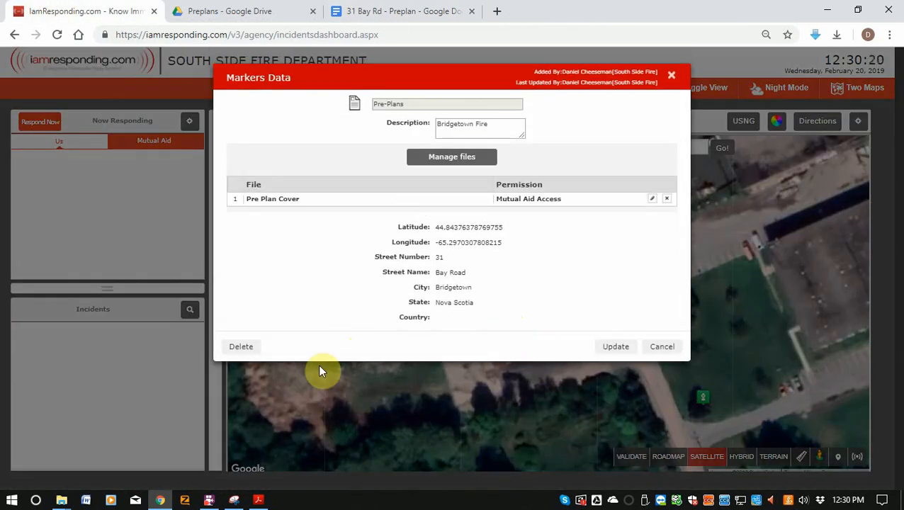
left_click(651, 200)
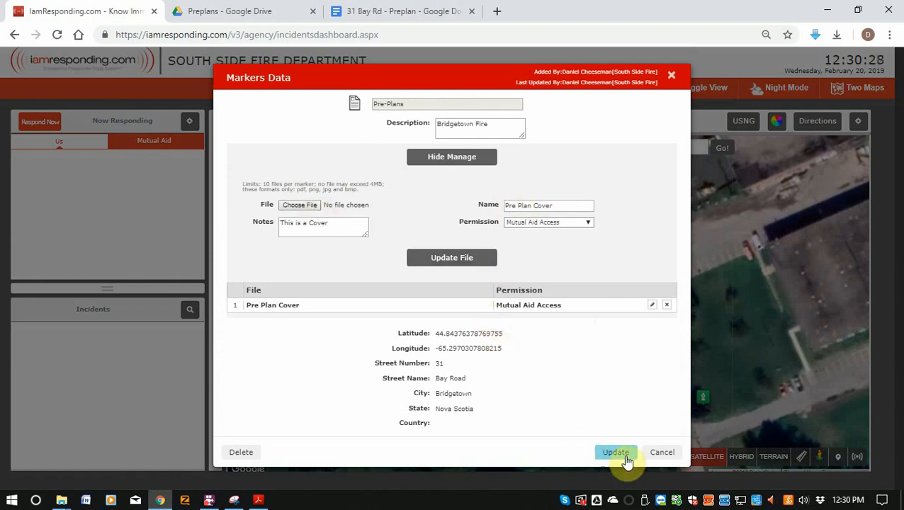
left_click(656, 457)
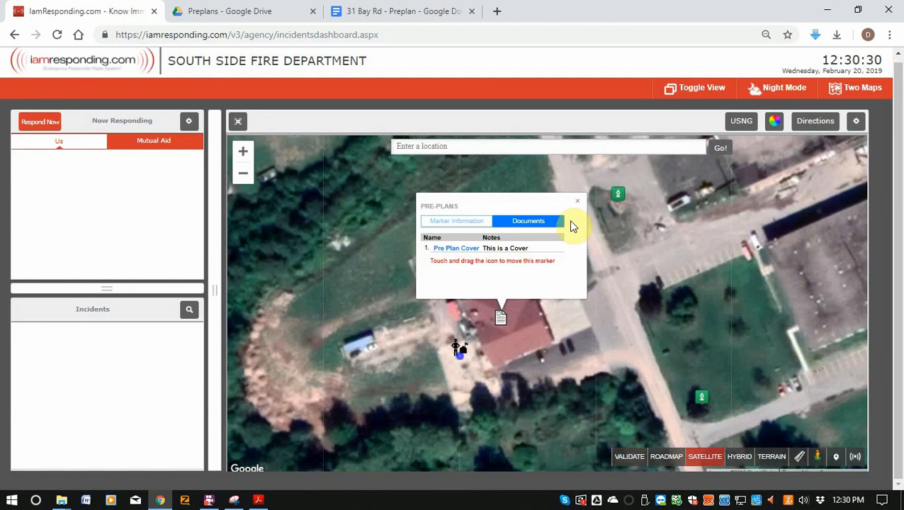